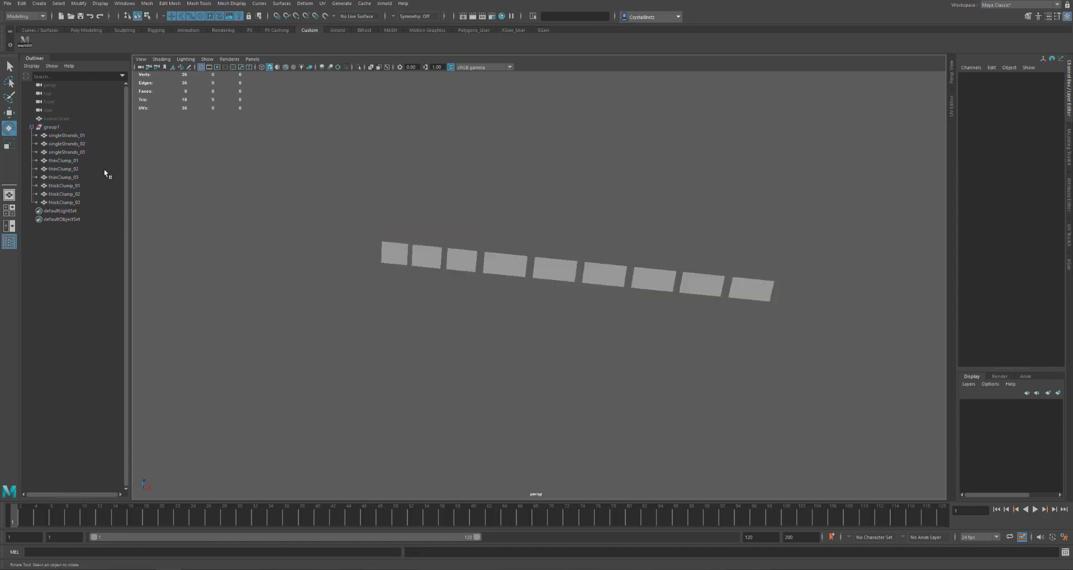
- Rotate group1 about the X axis to tilt the row of cards, and freeze its transformations
{"action": "left_click_drag", "start_coordinate": [595, 242], "coordinate": [605, 208]}
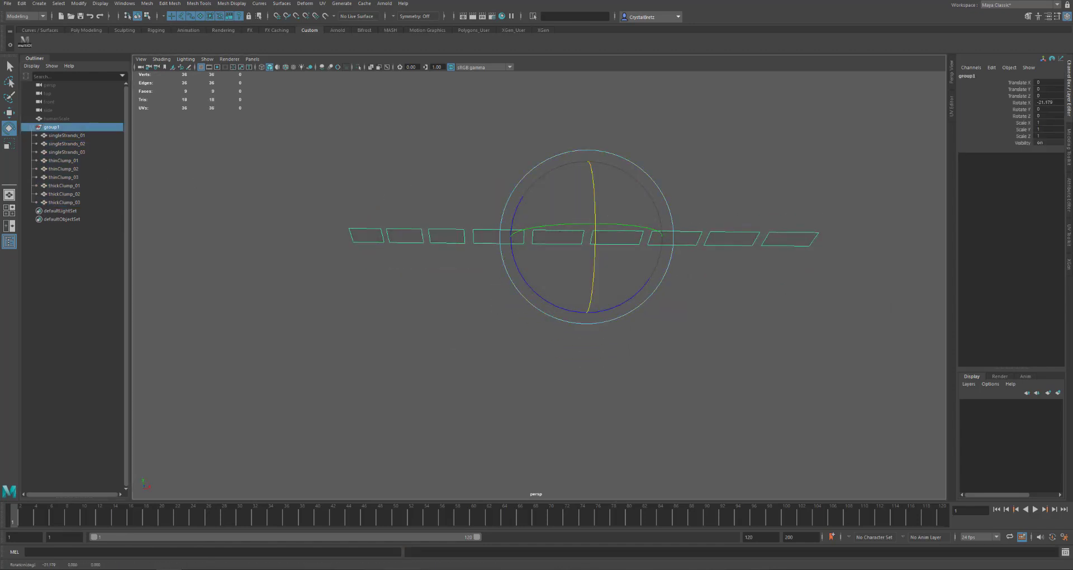
{"action": "left_click_drag", "start_coordinate": [467, 227], "coordinate": [599, 216], "text": "alt"}
{"action": "left_click", "coordinate": [692, 253]}
{"action": "left_click_drag", "start_coordinate": [692, 253], "coordinate": [550, 256], "text": "alt"}
{"action": "left_click", "coordinate": [78, 127]}
{"action": "left_click", "coordinate": [78, 3]}
{"action": "left_click", "coordinate": [93, 41]}
- Rename the group containing the cards to hair_xgen
{"action": "double_click", "coordinate": [52, 127]}
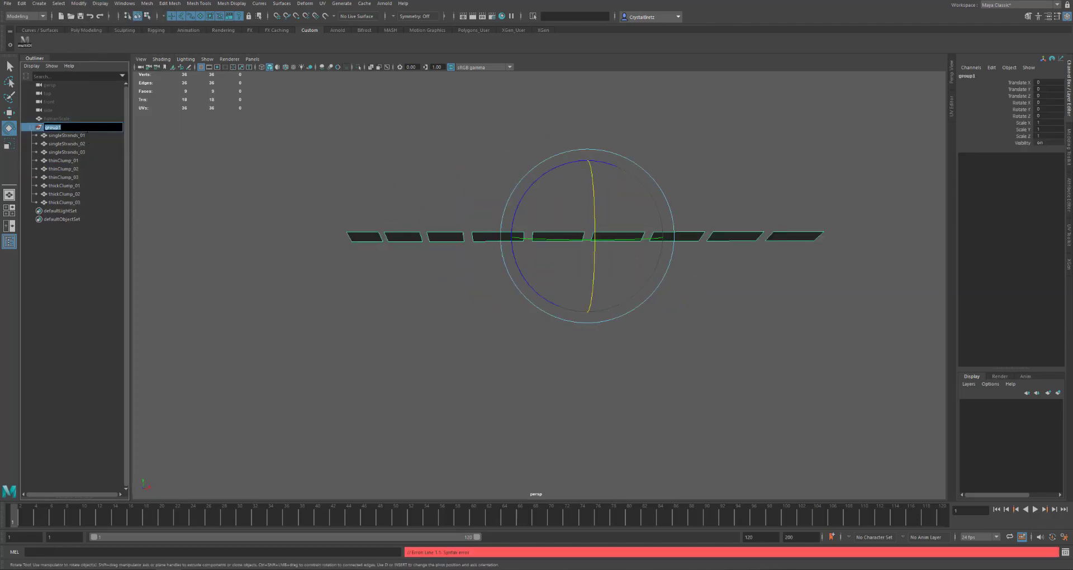
{"action": "type", "text": "hair_xgen"}
{"action": "key", "text": "Return"}
- Save the scene as a Maya ASCII file named hairClumps_001
{"action": "left_click", "coordinate": [8, 4]}
{"action": "left_click", "coordinate": [33, 49]}
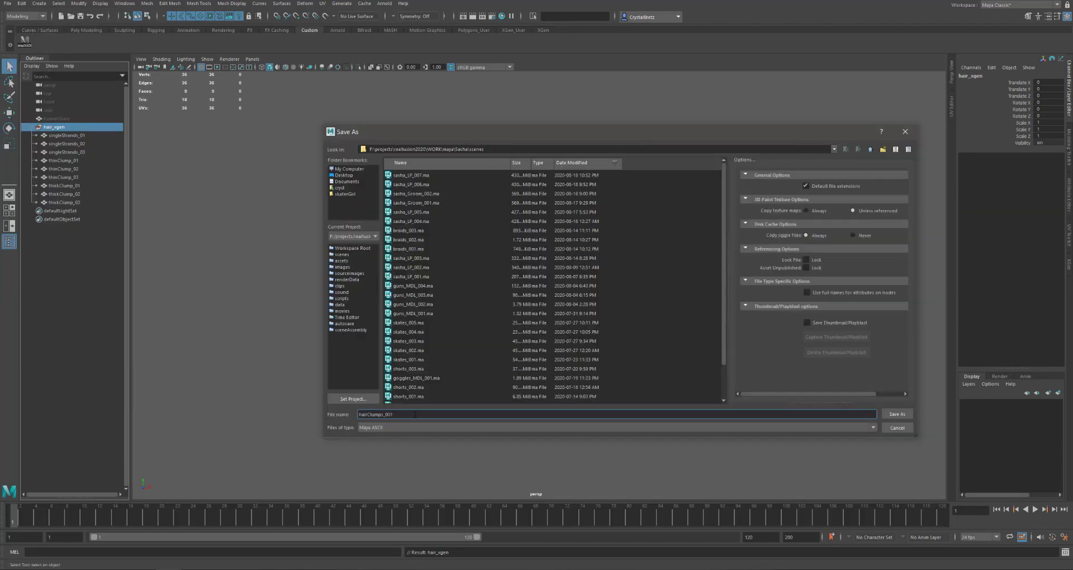
{"action": "key", "text": "Return"}
- Create an XGen spline description named thickClump_03_dsc on the thickClump_03 card, in a new collection named hairTexture_col
{"action": "left_click", "coordinate": [342, 4]}
{"action": "left_click", "coordinate": [364, 26]}
{"action": "left_click", "coordinate": [685, 244]}
{"action": "left_click_drag", "start_coordinate": [733, 282], "coordinate": [706, 293], "text": "alt"}
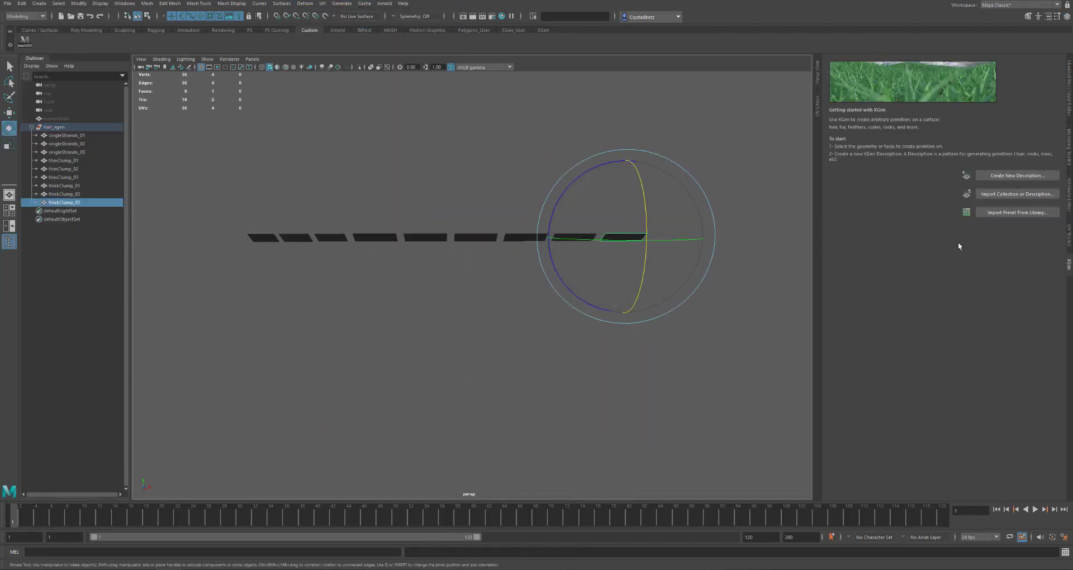
{"action": "left_click", "coordinate": [1014, 176]}
{"action": "type", "text": "hair_col"}
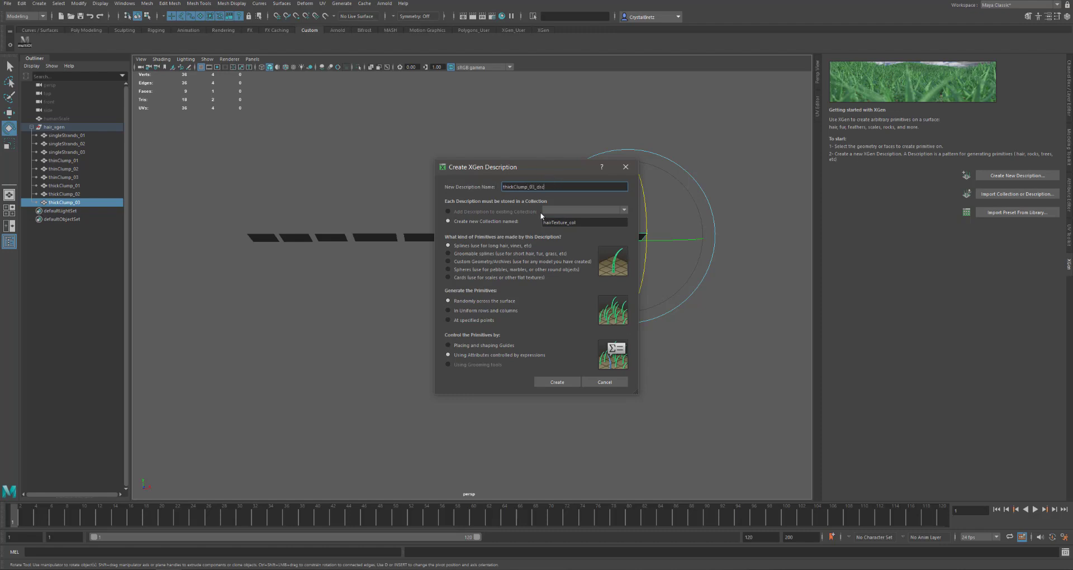
{"action": "left_click", "coordinate": [561, 384]}
- Place XGen guides scattered across the surface of the thickClump_03 card
{"action": "middle_click_drag", "start_coordinate": [673, 344], "coordinate": [535, 409], "text": "alt"}
{"action": "left_click", "coordinate": [927, 85]}
{"action": "left_click_drag", "start_coordinate": [498, 184], "coordinate": [487, 262], "text": "alt"}
{"action": "scroll", "coordinate": [492, 246], "scroll_direction": "up", "scroll_amount": 5}
{"action": "scroll", "coordinate": [488, 261], "scroll_direction": "up", "scroll_amount": 3}
{"action": "left_click", "coordinate": [497, 235]}
{"action": "left_click", "coordinate": [522, 233]}
{"action": "left_click", "coordinate": [551, 232]}
{"action": "left_click", "coordinate": [546, 248]}
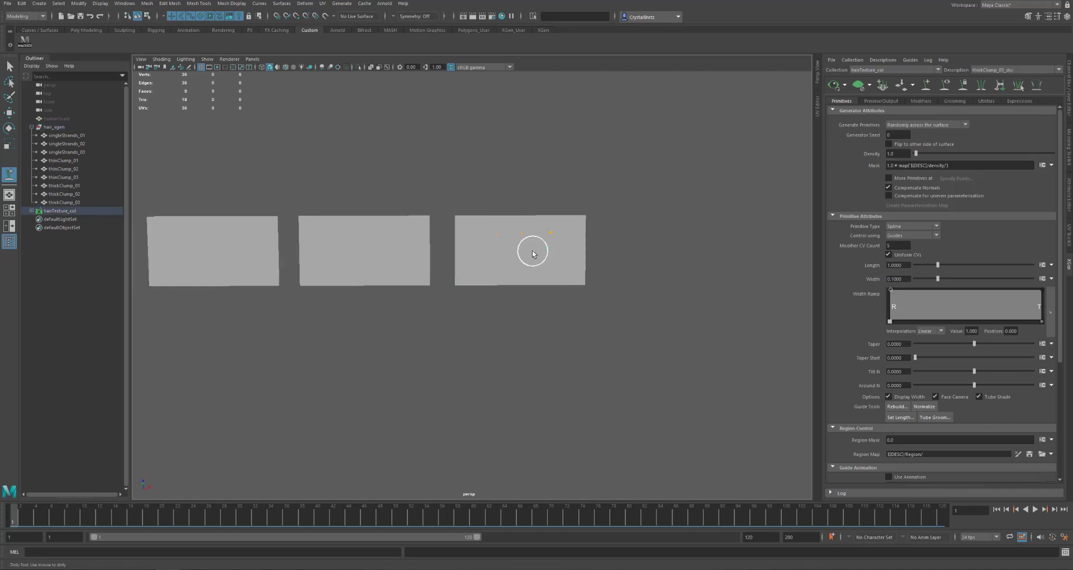
{"action": "left_click", "coordinate": [563, 252]}
{"action": "left_click_drag", "start_coordinate": [563, 253], "coordinate": [565, 275], "text": "alt"}
- Expand the hairTexture_col hierarchy down to its guides and select them all
{"action": "left_click", "coordinate": [32, 211]}
{"action": "left_click", "coordinate": [37, 219]}
{"action": "left_click", "coordinate": [41, 227]}
{"action": "left_click", "coordinate": [69, 236]}
{"action": "left_click", "coordinate": [70, 320], "text": "shift"}
- Create a new perspective camera for the viewport and frame the whole row of cards in it
{"action": "left_click", "coordinate": [252, 60]}
{"action": "mouse_move", "coordinate": [266, 67]}
{"action": "left_click", "coordinate": [346, 78]}
{"action": "key", "text": "a"}
{"action": "left_click_drag", "start_coordinate": [397, 297], "coordinate": [558, 256], "text": "alt"}
{"action": "scroll", "coordinate": [559, 257], "scroll_direction": "down", "scroll_amount": 4}
{"action": "middle_click_drag", "start_coordinate": [632, 319], "coordinate": [622, 267], "text": "alt"}
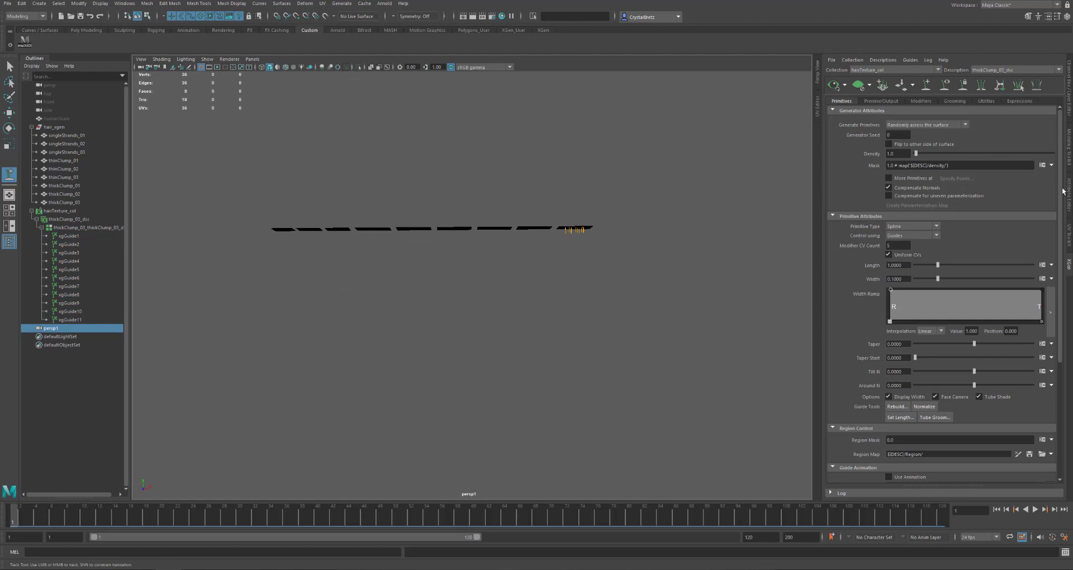
- Find the orthographic view option among the persp1 camera's attributes and make the camera orthographic
{"action": "left_click", "coordinate": [1069, 196]}
{"action": "scroll", "coordinate": [926, 308], "scroll_direction": "down", "scroll_amount": 3}
{"action": "scroll", "coordinate": [926, 309], "scroll_direction": "down", "scroll_amount": 1}
{"action": "scroll", "coordinate": [902, 369], "scroll_direction": "down", "scroll_amount": 1}
{"action": "left_click", "coordinate": [904, 342]}
{"action": "left_click", "coordinate": [903, 342]}
{"action": "scroll", "coordinate": [905, 338], "scroll_direction": "down", "scroll_amount": 1}
{"action": "left_click", "coordinate": [908, 325]}
{"action": "left_click", "coordinate": [908, 326]}
{"action": "scroll", "coordinate": [908, 325], "scroll_direction": "up", "scroll_amount": 3}
{"action": "scroll", "coordinate": [908, 325], "scroll_direction": "up", "scroll_amount": 2}
{"action": "left_click", "coordinate": [960, 254]}
{"action": "left_click", "coordinate": [907, 235]}
{"action": "left_click", "coordinate": [906, 235]}
{"action": "left_click", "coordinate": [906, 235]}
{"action": "scroll", "coordinate": [906, 280], "scroll_direction": "down", "scroll_amount": 5}
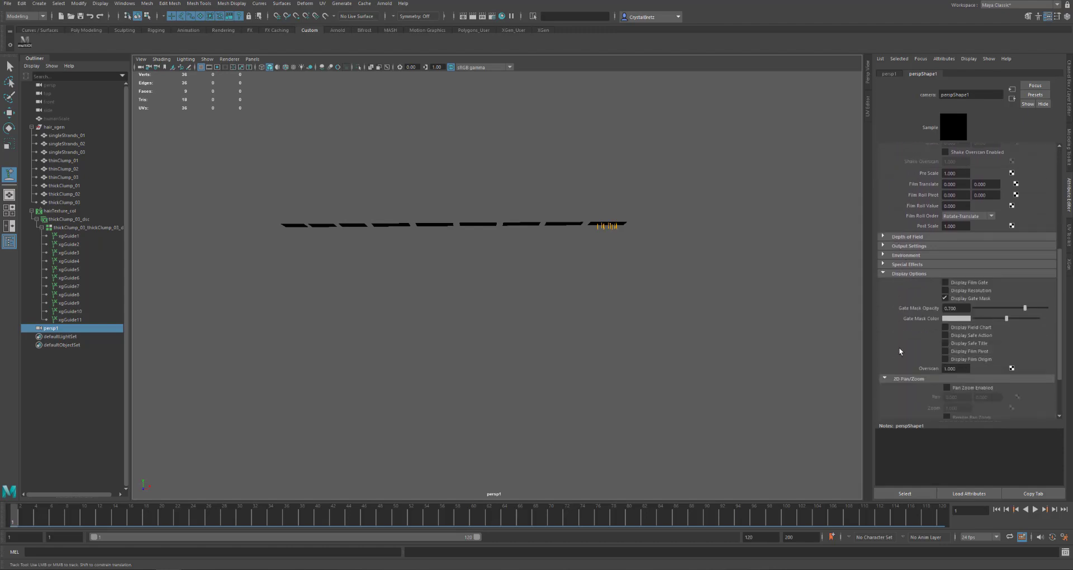
{"action": "left_click", "coordinate": [902, 359]}
{"action": "left_click", "coordinate": [902, 359]}
{"action": "left_click", "coordinate": [905, 367]}
{"action": "scroll", "coordinate": [917, 363], "scroll_direction": "down", "scroll_amount": 1}
{"action": "left_click", "coordinate": [945, 356]}
- Frame the cards and guides through the persp1 camera and display its resolution gate
{"action": "left_click", "coordinate": [69, 295]}
{"action": "key", "text": "f"}
{"action": "scroll", "coordinate": [518, 282], "scroll_direction": "down", "scroll_amount": 20}
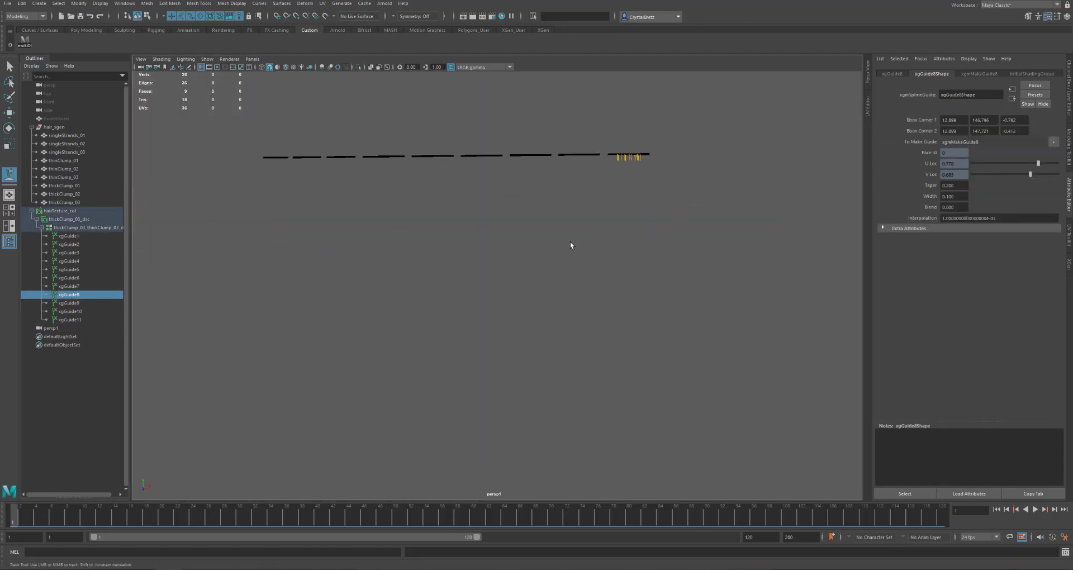
{"action": "left_click", "coordinate": [71, 328]}
{"action": "left_click", "coordinate": [225, 66]}
- Set the render image size to 4096 by 4096 pixels and fit the card row along the frame's upper edge with 2D pan/zoom
{"action": "left_click", "coordinate": [492, 17]}
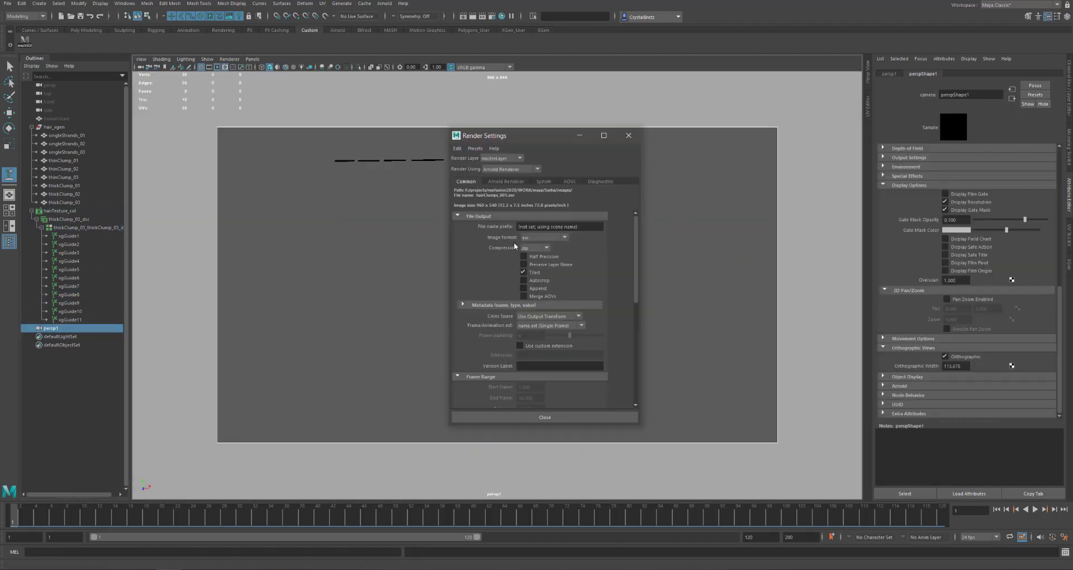
{"action": "scroll", "coordinate": [537, 385], "scroll_direction": "down", "scroll_amount": 3}
{"action": "left_click_drag", "start_coordinate": [536, 350], "coordinate": [461, 347]}
{"action": "type", "text": "4096"}
{"action": "key", "text": "Return"}
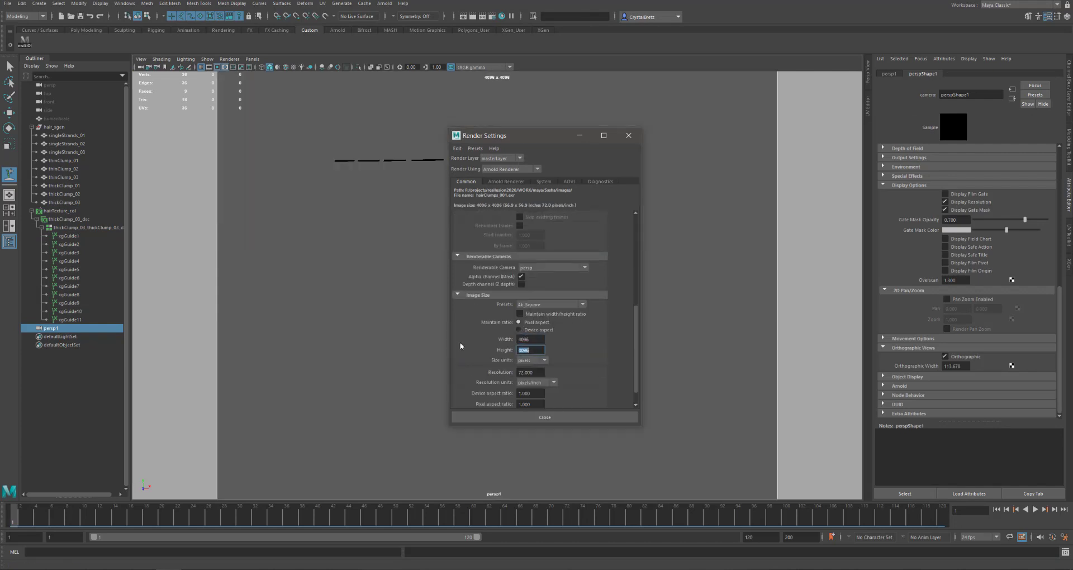
{"action": "right_click", "coordinate": [803, 207]}
{"action": "left_click", "coordinate": [545, 418]}
{"action": "key", "text": "backslash"}
{"action": "right_click_drag", "start_coordinate": [626, 257], "coordinate": [552, 253]}
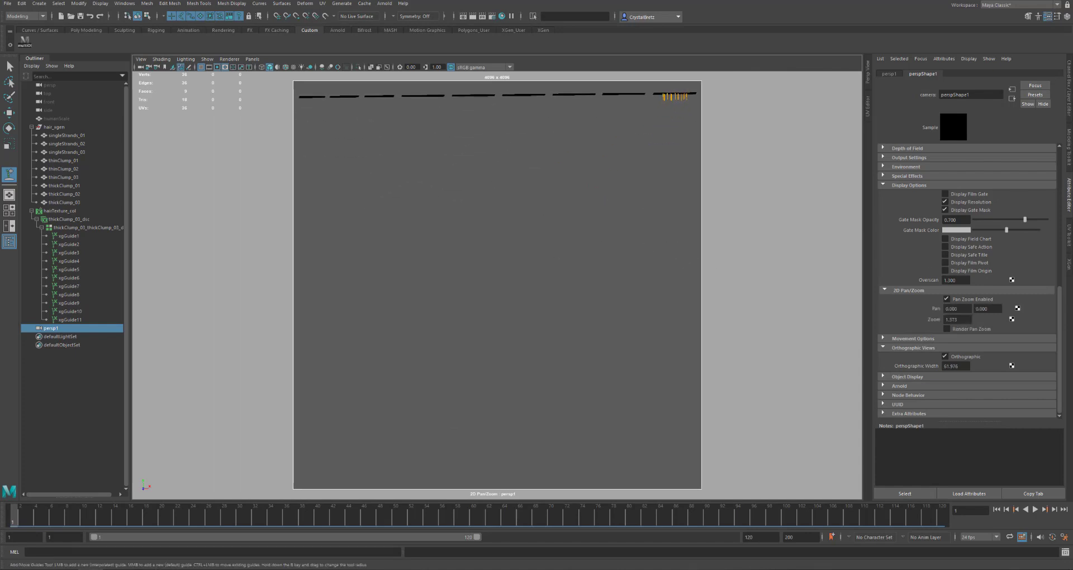
- Move the three singleStrands cards well below the clump cards, into the lower-left part of the render frame
{"action": "left_click", "coordinate": [71, 161]}
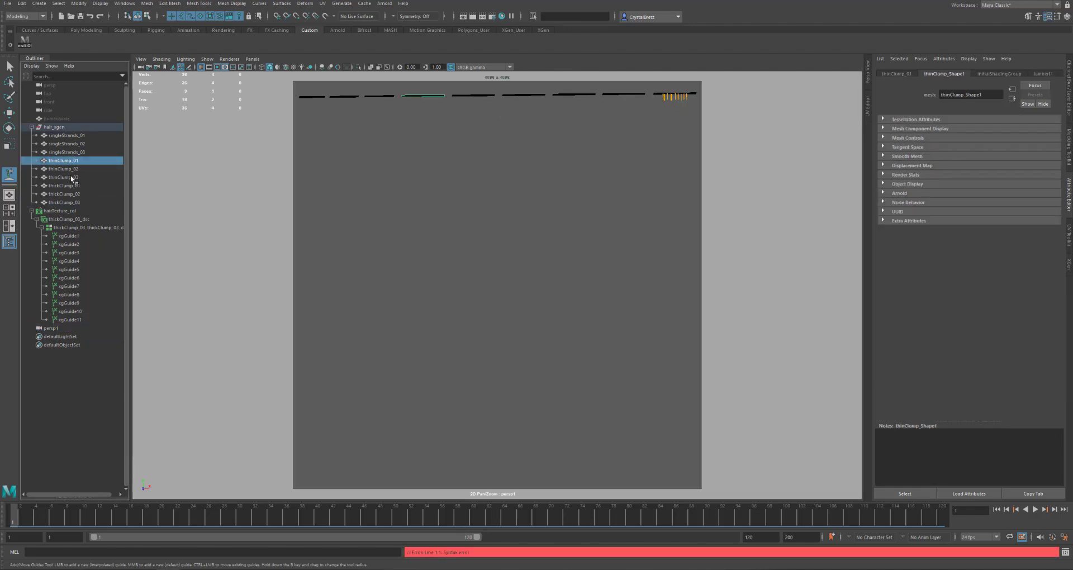
{"action": "left_click", "coordinate": [71, 178], "text": "shift"}
{"action": "key", "text": "w"}
{"action": "middle_click_drag", "start_coordinate": [585, 155], "coordinate": [505, 249], "text": "alt"}
{"action": "right_click_drag", "start_coordinate": [505, 249], "coordinate": [431, 289], "text": "alt"}
{"action": "middle_click_drag", "start_coordinate": [431, 290], "coordinate": [383, 230], "text": "alt"}
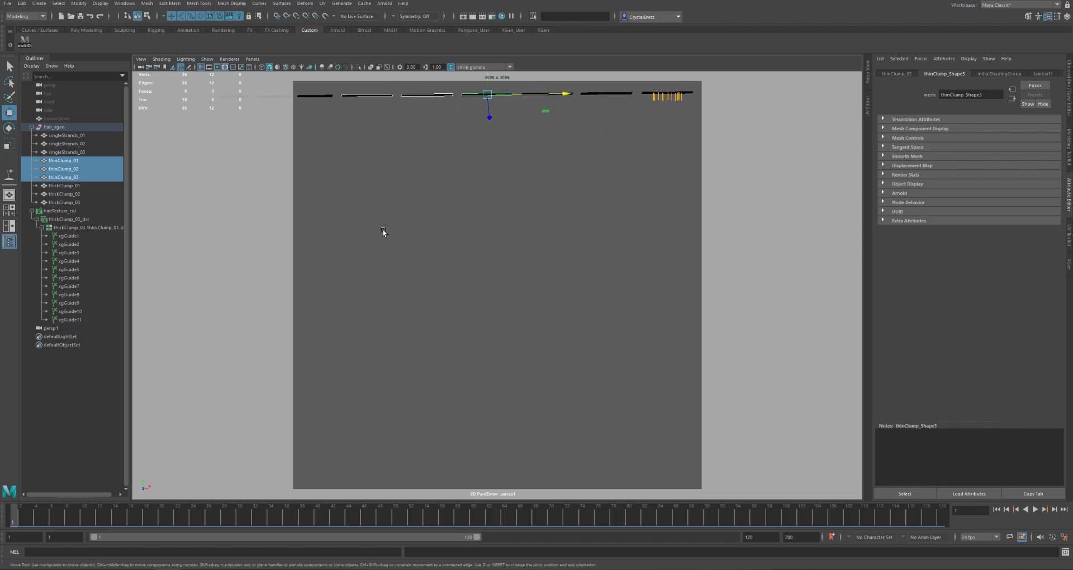
{"action": "left_click", "coordinate": [69, 152]}
{"action": "left_click", "coordinate": [68, 136], "text": "shift"}
{"action": "left_click_drag", "start_coordinate": [235, 99], "coordinate": [368, 383]}
{"action": "middle_click_drag", "start_coordinate": [474, 320], "coordinate": [465, 319], "text": "alt"}
{"action": "left_click_drag", "start_coordinate": [304, 417], "coordinate": [340, 360]}
{"action": "middle_click_drag", "start_coordinate": [483, 297], "coordinate": [479, 297], "text": "alt"}
{"action": "right_click_drag", "start_coordinate": [479, 297], "coordinate": [487, 303], "text": "alt"}
{"action": "middle_click_drag", "start_coordinate": [487, 304], "coordinate": [496, 319], "text": "alt"}
- Rotate the hair_xgen group about -9 degrees around X and return to the perspective view
{"action": "left_click", "coordinate": [54, 127]}
{"action": "key", "text": "e"}
{"action": "key", "text": "ctrl+z"}
{"action": "left_click_drag", "start_coordinate": [439, 103], "coordinate": [445, 76]}
{"action": "key", "text": "space"}
{"action": "left_click_drag", "start_coordinate": [423, 216], "coordinate": [423, 182]}
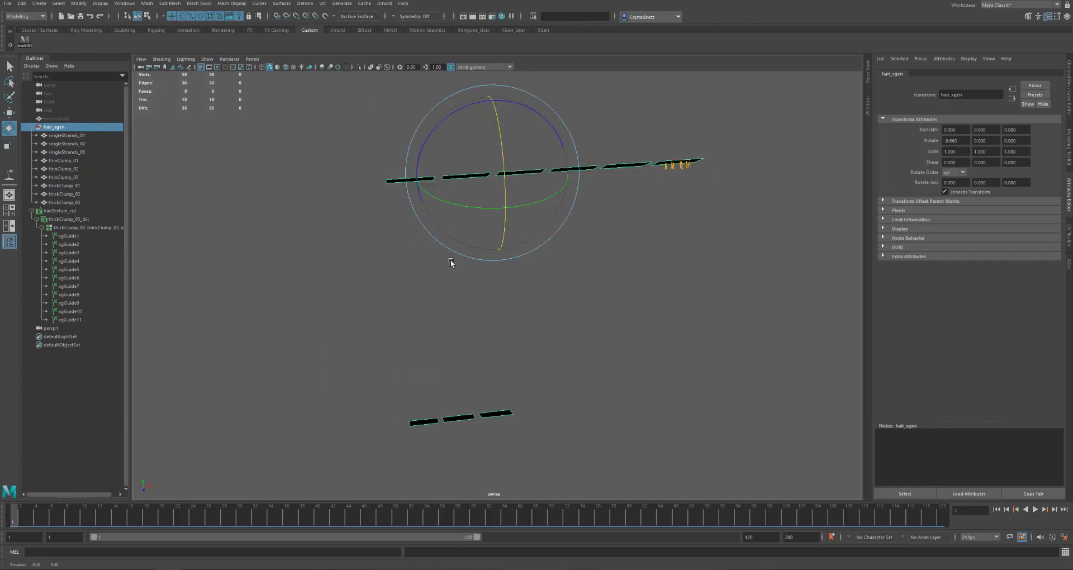
{"action": "left_click_drag", "start_coordinate": [413, 243], "coordinate": [342, 197], "text": "alt"}
- Delete all the guides on the thickClump_03 description together with the persp1 camera
{"action": "left_click", "coordinate": [69, 236]}
{"action": "left_click", "coordinate": [84, 327], "text": "shift"}
{"action": "key", "text": "Delete"}
- Freeze the transformations of all nine cards, from singleStrands_01 to thickClump_03
{"action": "left_click", "coordinate": [72, 135]}
{"action": "left_click", "coordinate": [86, 207], "text": "shift"}
{"action": "left_click", "coordinate": [81, 202]}
{"action": "left_click", "coordinate": [78, 136], "text": "shift"}
{"action": "left_click", "coordinate": [79, 4]}
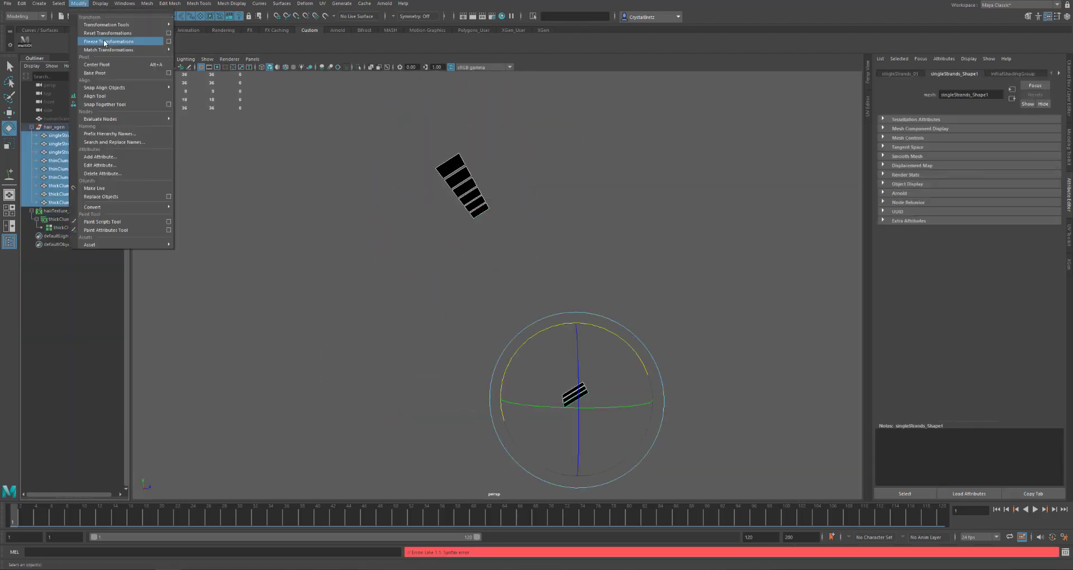
{"action": "left_click", "coordinate": [101, 41]}
{"action": "left_click", "coordinate": [718, 167]}
- Place seven new XGen guides across the thickClump_03 card and update the primitives preview
{"action": "left_click", "coordinate": [1069, 265]}
{"action": "left_click", "coordinate": [927, 85]}
{"action": "left_click", "coordinate": [602, 199]}
{"action": "left_click_drag", "start_coordinate": [660, 167], "coordinate": [538, 163], "text": "alt"}
{"action": "left_click", "coordinate": [539, 165]}
{"action": "left_click", "coordinate": [573, 165]}
{"action": "left_click", "coordinate": [533, 158]}
{"action": "left_click", "coordinate": [525, 172]}
{"action": "left_click", "coordinate": [571, 171]}
{"action": "left_click", "coordinate": [833, 86]}
{"action": "left_click_drag", "start_coordinate": [632, 223], "coordinate": [620, 174], "text": "alt"}
- Set the length of all guides on the thickClump_03 card to 5
{"action": "left_click", "coordinate": [71, 236]}
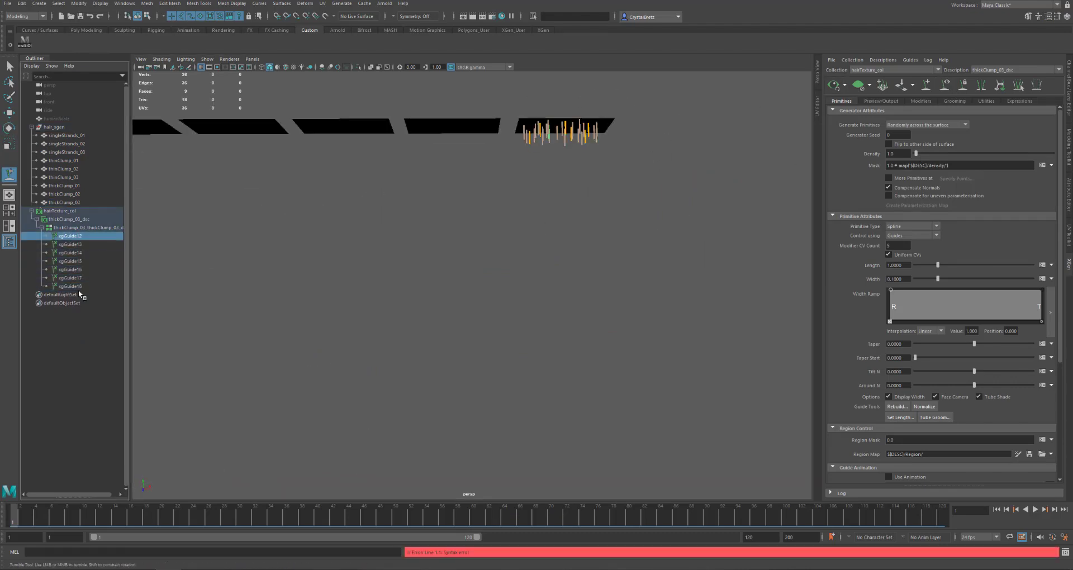
{"action": "left_click", "coordinate": [72, 286], "text": "shift"}
{"action": "left_click", "coordinate": [899, 417]}
{"action": "type", "text": "5"}
{"action": "key", "text": "Return"}
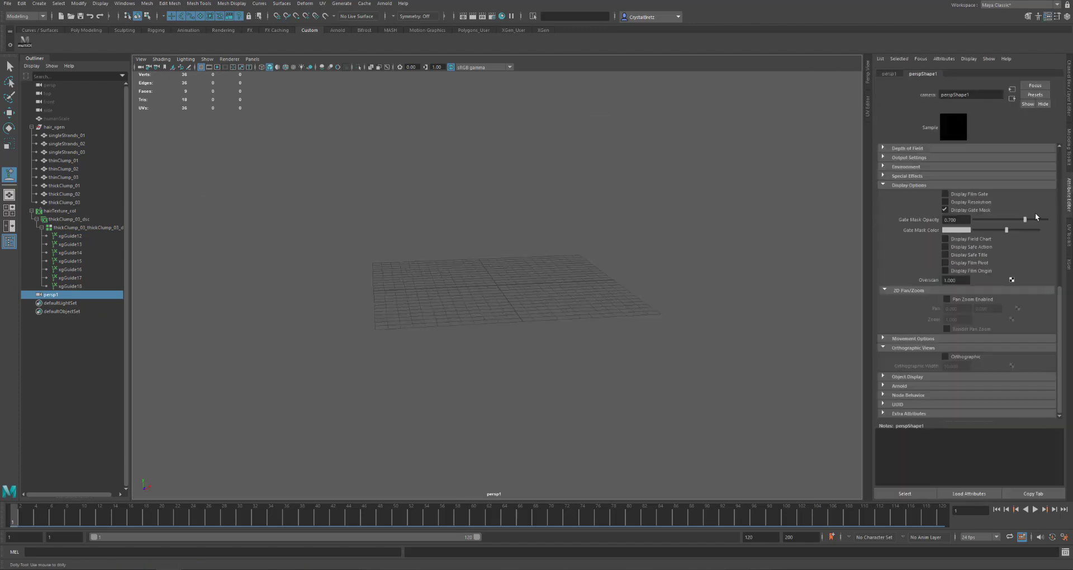
- Try to make the new persp1 camera orthographic and frame the cards and guides through it
{"action": "left_click", "coordinate": [946, 357]}
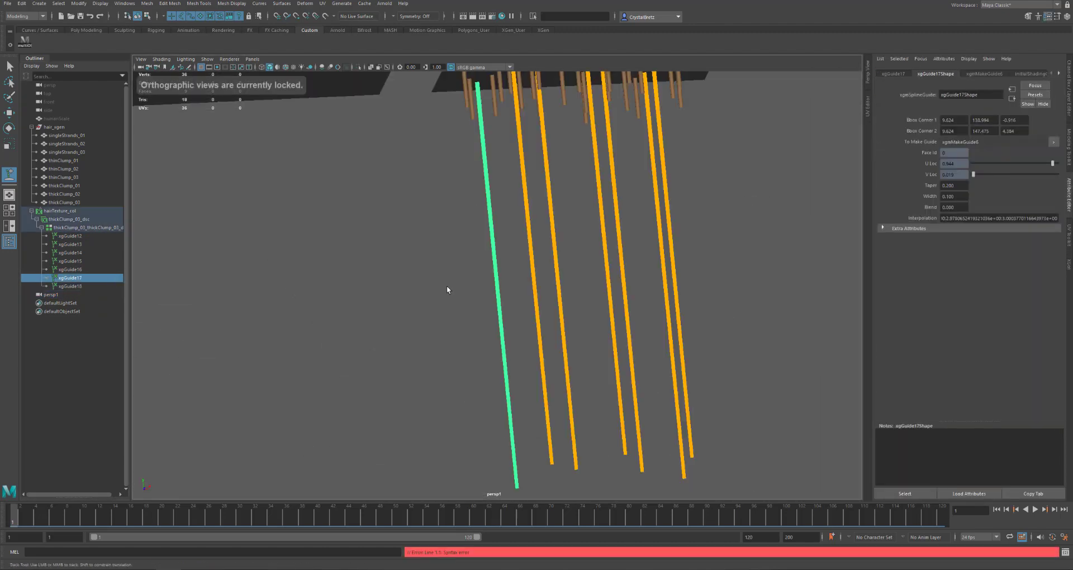
{"action": "scroll", "coordinate": [447, 290], "scroll_direction": "down", "scroll_amount": 6}
{"action": "middle_click_drag", "start_coordinate": [447, 290], "coordinate": [632, 141], "text": "alt"}
{"action": "scroll", "coordinate": [547, 233], "scroll_direction": "down", "scroll_amount": 4}
{"action": "left_click_drag", "start_coordinate": [627, 179], "coordinate": [598, 218], "text": "alt"}
{"action": "key", "text": "space"}
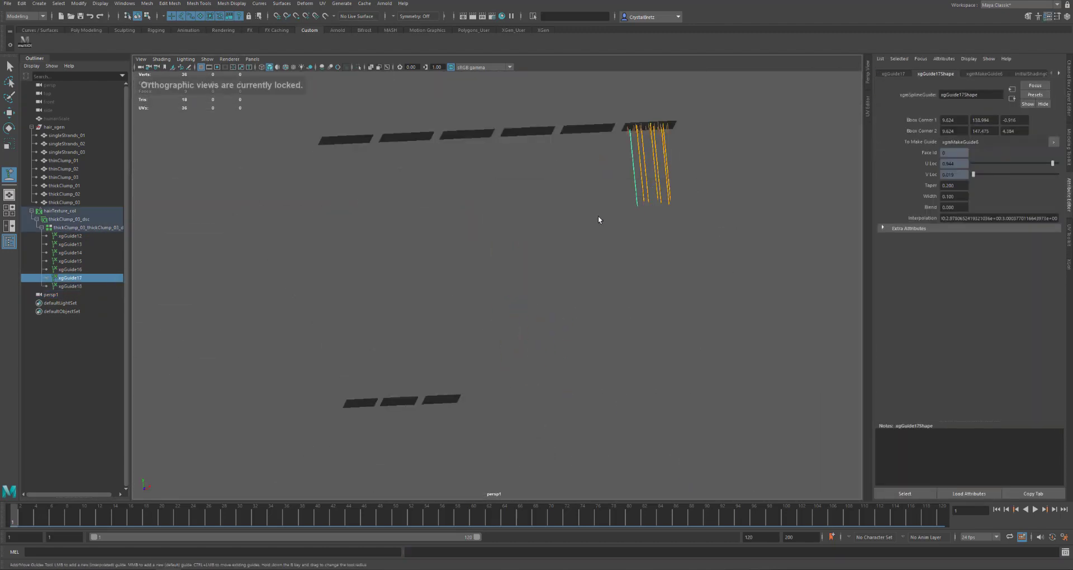
{"action": "left_click", "coordinate": [1069, 187]}
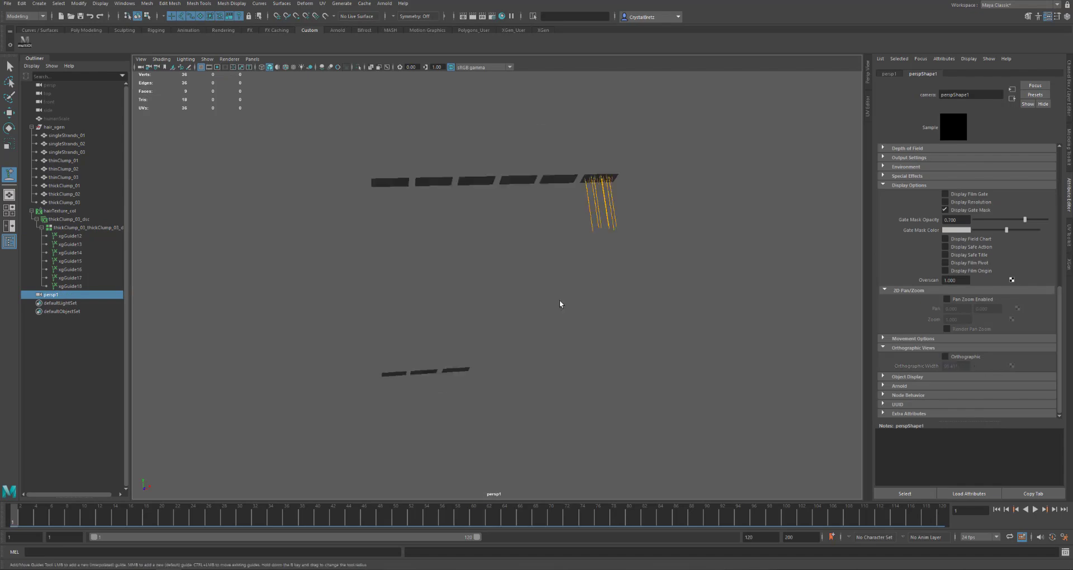
{"action": "left_click", "coordinate": [75, 295]}
{"action": "scroll", "coordinate": [511, 278], "scroll_direction": "down", "scroll_amount": 4}
{"action": "left_click_drag", "start_coordinate": [511, 278], "coordinate": [515, 278], "text": "alt"}
{"action": "scroll", "coordinate": [515, 278], "scroll_direction": "down", "scroll_amount": 4}
{"action": "middle_click_drag", "start_coordinate": [515, 278], "coordinate": [541, 227], "text": "alt"}
- Select all nine hair cards in the front view and activate the Rotate tool
{"action": "key", "text": "space"}
{"action": "left_click_drag", "start_coordinate": [542, 228], "coordinate": [542, 250]}
{"action": "scroll", "coordinate": [563, 238], "scroll_direction": "down", "scroll_amount": 3}
{"action": "scroll", "coordinate": [563, 239], "scroll_direction": "down", "scroll_amount": 5}
{"action": "left_click_drag", "start_coordinate": [617, 173], "coordinate": [259, 230]}
{"action": "key", "text": "e"}
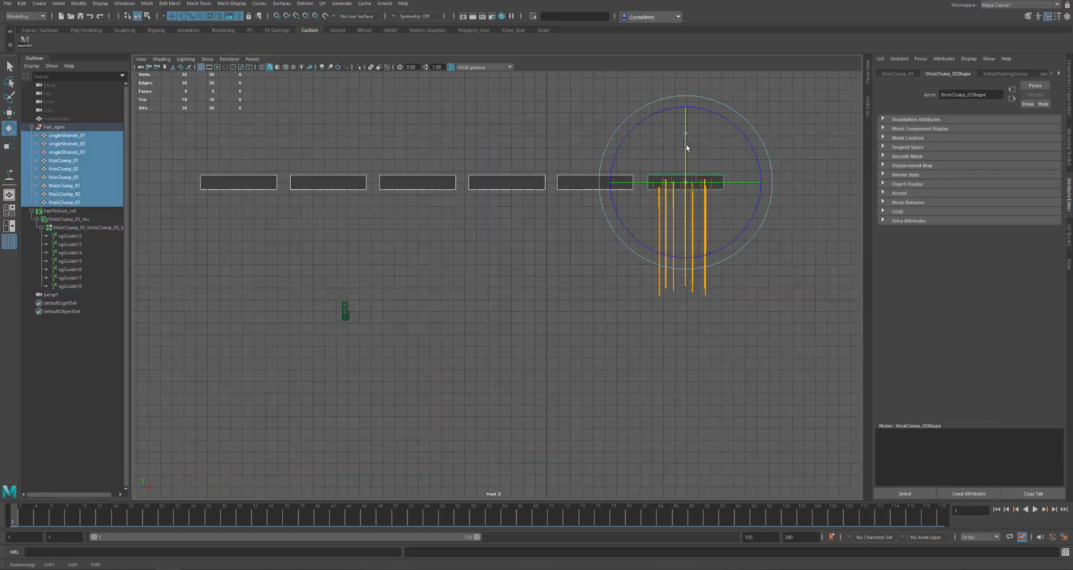
- Try adjusting the control points of the seven thickClump_03 guides, xgGuide12 to xgGuide18
{"action": "left_click_drag", "start_coordinate": [71, 237], "coordinate": [71, 286]}
{"action": "key", "text": "F8"}
{"action": "mouse_move", "coordinate": [783, 269]}
{"action": "left_mouse_down"}
{"action": "mouse_move", "coordinate": [636, 302]}
{"action": "mouse_move", "coordinate": [691, 266]}
{"action": "left_mouse_up"}
{"action": "key", "text": "b"}
{"action": "key", "text": "space"}
{"action": "left_click", "coordinate": [543, 31]}
{"action": "left_click", "coordinate": [216, 42]}
{"action": "scroll", "coordinate": [460, 285], "scroll_direction": "up", "scroll_amount": 3}
{"action": "left_click_drag", "start_coordinate": [460, 285], "coordinate": [482, 274], "text": "alt"}
{"action": "left_click_drag", "start_coordinate": [492, 269], "coordinate": [528, 266]}
- Reposition the cards singleStrands_01 to singleStrands_03 in the scene
{"action": "left_click", "coordinate": [76, 136]}
{"action": "left_click", "coordinate": [77, 152], "text": "shift"}
{"action": "key", "text": "w"}
{"action": "left_click_drag", "start_coordinate": [381, 313], "coordinate": [386, 296], "text": "alt"}
{"action": "scroll", "coordinate": [386, 313], "scroll_direction": "down", "scroll_amount": 4}
{"action": "left_click_drag", "start_coordinate": [402, 357], "coordinate": [571, 315]}
{"action": "left_click", "coordinate": [548, 315]}
{"action": "key", "text": "space"}
{"action": "middle_click_drag", "start_coordinate": [549, 327], "coordinate": [580, 212], "text": "alt"}
{"action": "left_click", "coordinate": [78, 152]}
{"action": "left_click", "coordinate": [78, 135], "text": "shift"}
- Lengthen the seven thickClump_03 guides by moving their tip control points straight down
{"action": "key", "text": "space"}
{"action": "left_click_drag", "start_coordinate": [589, 337], "coordinate": [591, 315]}
{"action": "left_click_drag", "start_coordinate": [554, 224], "coordinate": [555, 275]}
{"action": "left_click_drag", "start_coordinate": [587, 181], "coordinate": [584, 301]}
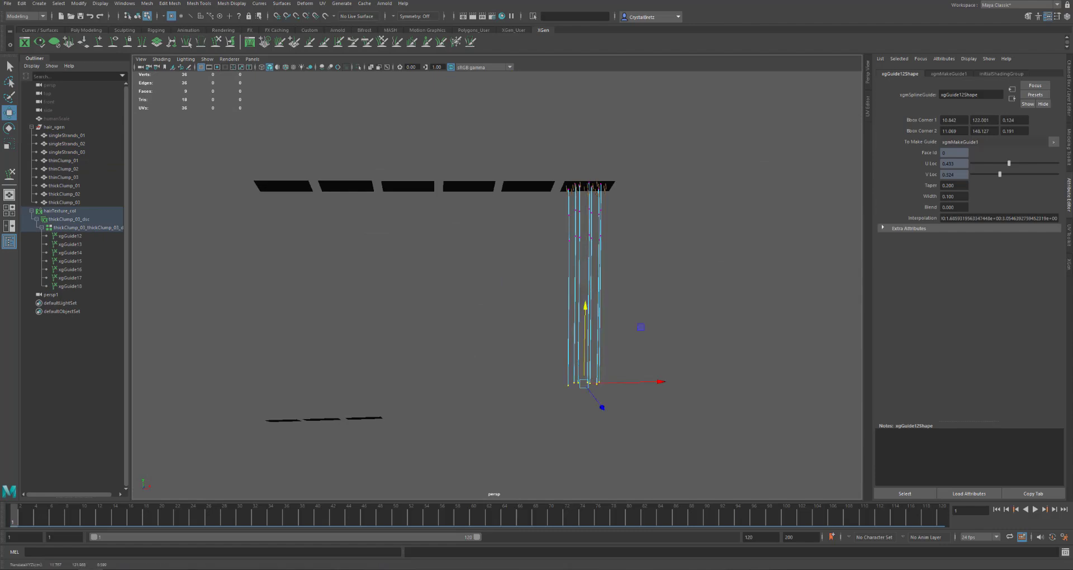
- Nudge the guides' control points slightly sideways near the card and return to object selection
{"action": "scroll", "coordinate": [559, 291], "scroll_direction": "up", "scroll_amount": 3}
{"action": "left_click_drag", "start_coordinate": [570, 172], "coordinate": [584, 194]}
{"action": "left_click", "coordinate": [633, 138]}
{"action": "left_click_drag", "start_coordinate": [659, 138], "coordinate": [655, 138]}
{"action": "left_click", "coordinate": [615, 172]}
{"action": "right_click_drag", "start_coordinate": [615, 172], "coordinate": [652, 145]}
- Rebuild the seven selected thickClump_03 guides with a CV count of 20
{"action": "left_click", "coordinate": [1069, 264]}
{"action": "left_click", "coordinate": [897, 407]}
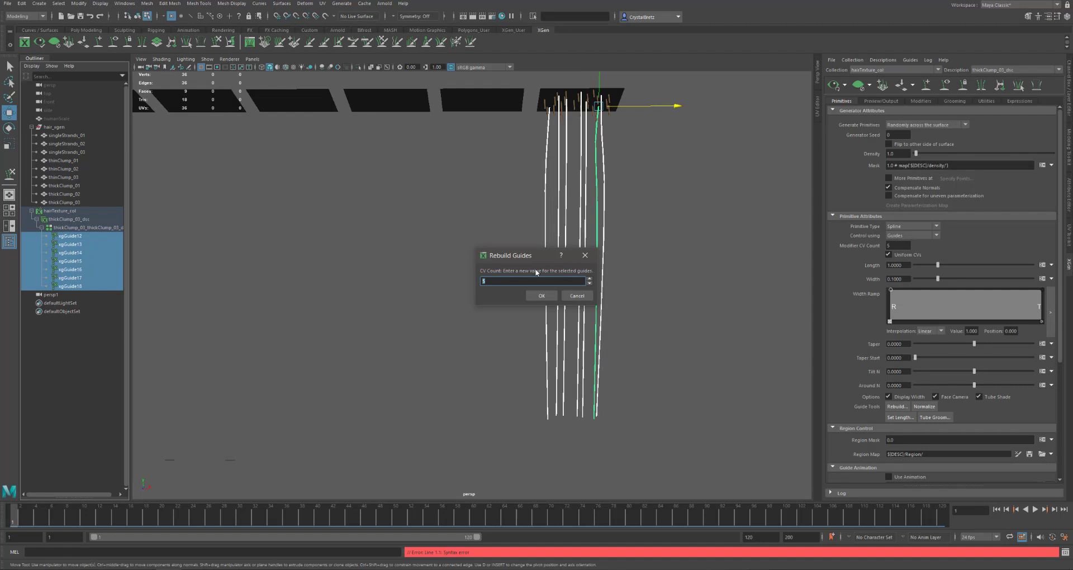
{"action": "type", "text": "20"}
{"action": "left_click", "coordinate": [542, 295]}
- Set the Modifier CV Count to 20, update the primitives preview and raise the density to about 50
{"action": "left_click", "coordinate": [71, 235]}
{"action": "left_click_drag", "start_coordinate": [895, 246], "coordinate": [854, 250]}
{"action": "type", "text": "20"}
{"action": "key", "text": "Return"}
{"action": "left_click", "coordinate": [834, 85]}
{"action": "left_click_drag", "start_coordinate": [916, 154], "coordinate": [982, 157]}
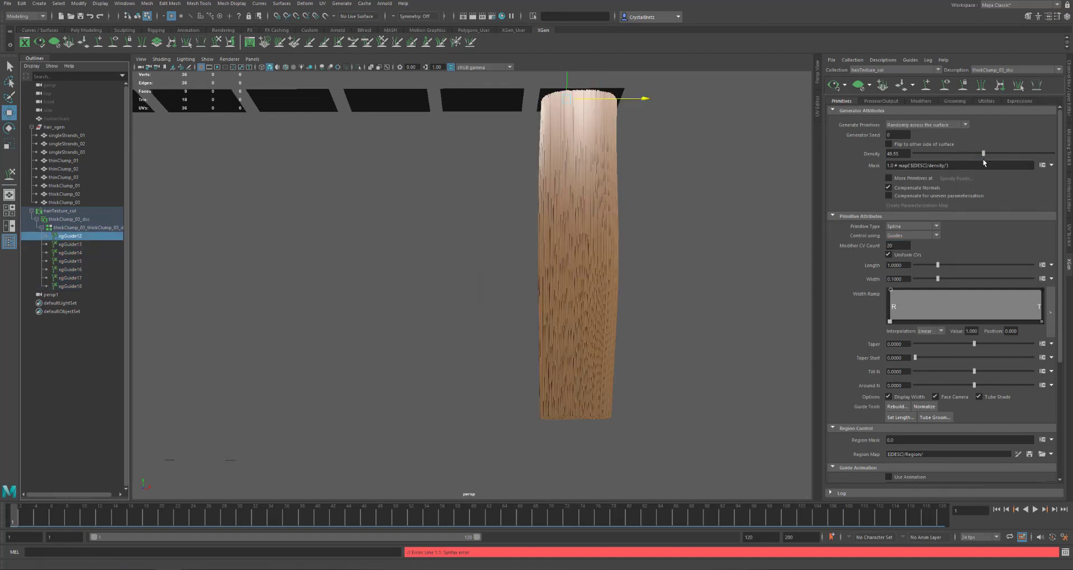
- Set the primitive width to 0.02 and then reduce it to 0.01
{"action": "key", "text": "Return"}
{"action": "type", "text": ".02"}
{"action": "key", "text": "Return"}
{"action": "left_click_drag", "start_coordinate": [898, 279], "coordinate": [823, 268]}
{"action": "type", "text": ".01"}
{"action": "key", "text": "Return"}
- Reduce the primitive width to 0.005 and then raise it to 0.008
{"action": "scroll", "coordinate": [674, 299], "scroll_direction": "up", "scroll_amount": 3}
{"action": "middle_click_drag", "start_coordinate": [675, 302], "coordinate": [560, 487], "text": "alt"}
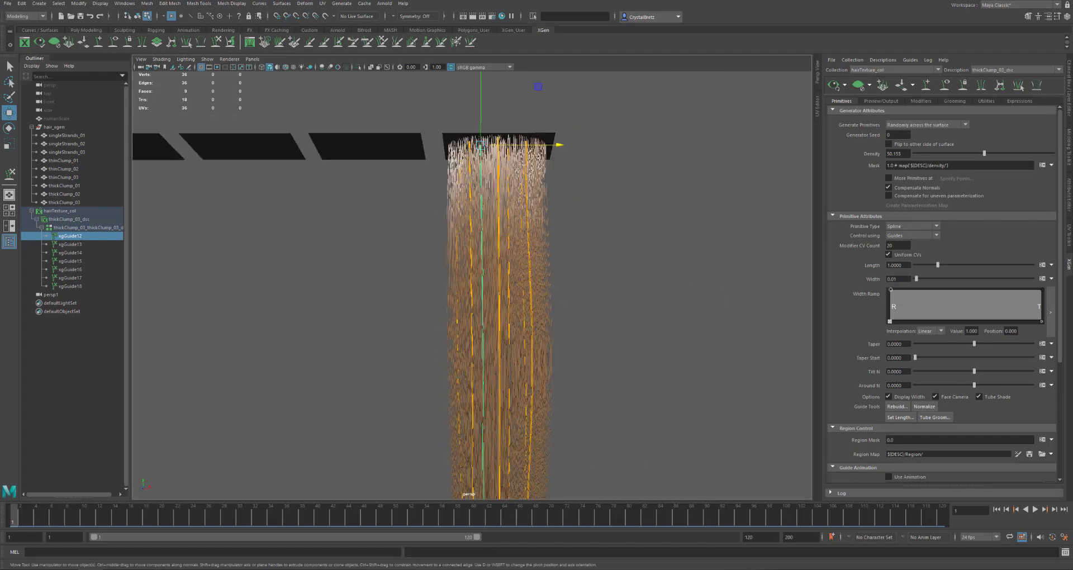
{"action": "middle_click_drag", "start_coordinate": [621, 296], "coordinate": [642, 279], "text": "alt"}
{"action": "scroll", "coordinate": [618, 266], "scroll_direction": "down", "scroll_amount": 1}
{"action": "scroll", "coordinate": [628, 230], "scroll_direction": "up", "scroll_amount": 5}
{"action": "middle_click_drag", "start_coordinate": [628, 230], "coordinate": [606, 266], "text": "alt"}
{"action": "left_click_drag", "start_coordinate": [898, 279], "coordinate": [827, 269]}
{"action": "type", "text": ".005"}
{"action": "key", "text": "Return"}
{"action": "scroll", "coordinate": [748, 293], "scroll_direction": "down", "scroll_amount": 2}
{"action": "left_click_drag", "start_coordinate": [910, 278], "coordinate": [873, 278]}
{"action": "type", "text": ".008"}
{"action": "key", "text": "Return"}
- Set the primitive taper to about 0.525 and turn on anti-aliasing for the viewport
{"action": "left_click_drag", "start_coordinate": [974, 344], "coordinate": [1006, 344]}
{"action": "scroll", "coordinate": [567, 302], "scroll_direction": "down", "scroll_amount": 4}
{"action": "middle_click_drag", "start_coordinate": [568, 302], "coordinate": [580, 174], "text": "alt"}
{"action": "left_click", "coordinate": [338, 67]}
- Raise the primitive density of the thickClump_03 hair to about 59
{"action": "middle_click_drag", "start_coordinate": [553, 134], "coordinate": [558, 281], "text": "alt"}
{"action": "left_click_drag", "start_coordinate": [558, 281], "coordinate": [577, 310], "text": "alt"}
{"action": "middle_click_drag", "start_coordinate": [575, 310], "coordinate": [554, 386], "text": "alt"}
{"action": "scroll", "coordinate": [554, 386], "scroll_direction": "up", "scroll_amount": 2}
{"action": "left_click_drag", "start_coordinate": [985, 154], "coordinate": [1010, 154]}
{"action": "left_click_drag", "start_coordinate": [680, 313], "coordinate": [678, 299], "text": "alt"}
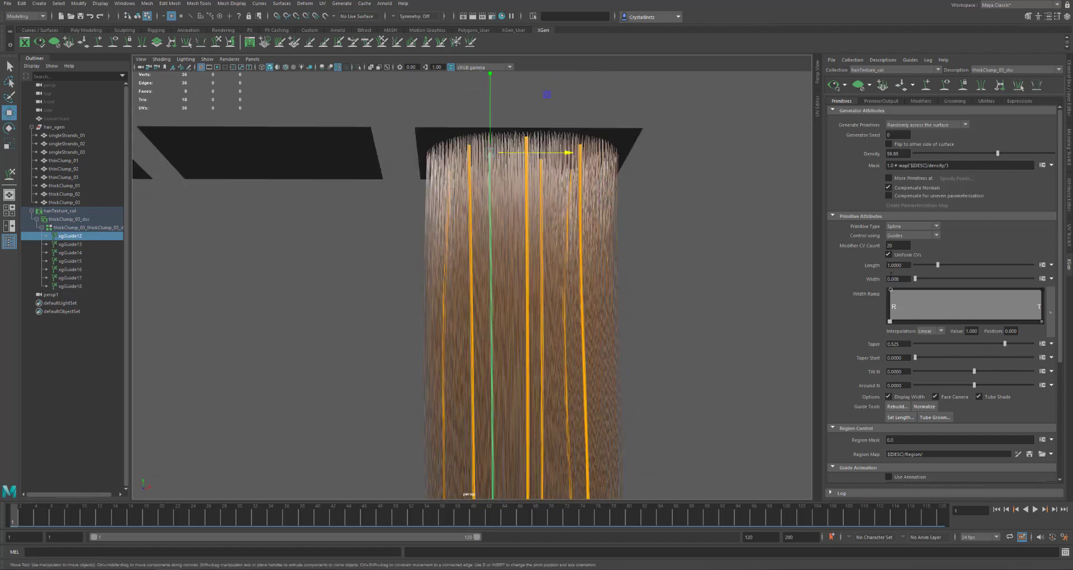
{"action": "key", "text": "Return"}
- Lower the primitive density of the thickClump_03 hair to about 37
{"action": "middle_click_drag", "start_coordinate": [671, 252], "coordinate": [649, 230], "text": "alt"}
{"action": "left_click_drag", "start_coordinate": [998, 153], "coordinate": [942, 157]}
{"action": "left_click_drag", "start_coordinate": [693, 285], "coordinate": [537, 269], "text": "alt"}
{"action": "left_click_drag", "start_coordinate": [946, 153], "coordinate": [964, 154]}
{"action": "left_click_drag", "start_coordinate": [504, 207], "coordinate": [646, 243], "text": "alt"}
- Add a Clumping modifier and a Cut modifier to the thickClump_03 description
{"action": "left_click", "coordinate": [918, 102]}
{"action": "left_click", "coordinate": [1023, 120]}
{"action": "left_click", "coordinate": [915, 139]}
{"action": "left_click", "coordinate": [879, 245]}
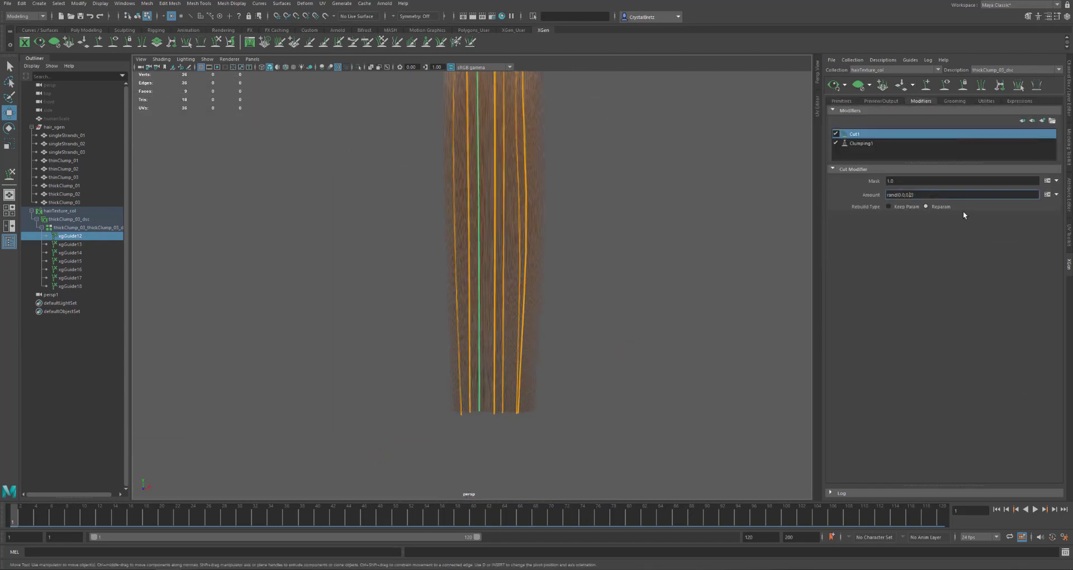
- Set the upper limit of the Cut1 modifier's random cut amount to 5
{"action": "key", "text": "BackSpace"}
{"action": "key", "text": "BackSpace"}
{"action": "key", "text": "BackSpace"}
{"action": "type", "text": "5"}
{"action": "key", "text": "Return"}
- Set the primitive width of the thickClump_03 hair to 0.015
{"action": "left_click", "coordinate": [843, 102]}
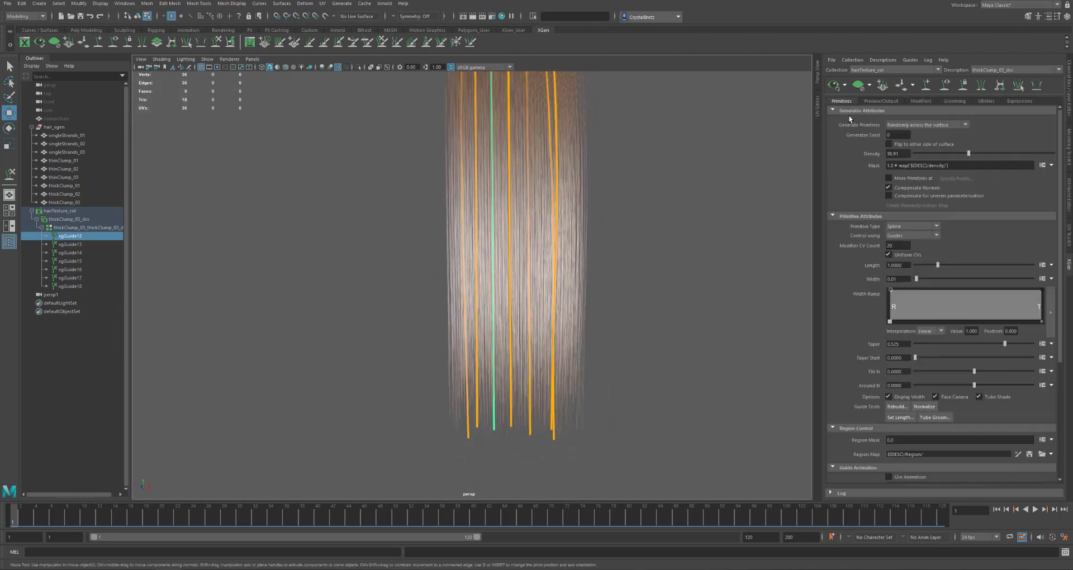
{"action": "type", "text": "5"}
{"action": "key", "text": "Return"}
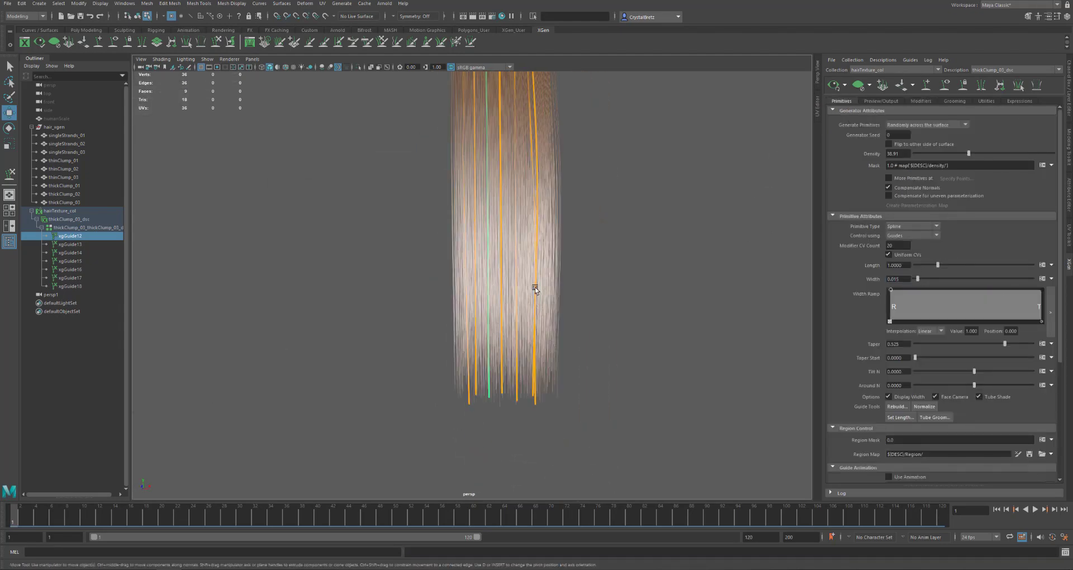
- Generate the Clumping1 modifier's clumping maps from the existing guides and save them
{"action": "left_click", "coordinate": [919, 101]}
{"action": "left_click", "coordinate": [926, 143]}
{"action": "left_click", "coordinate": [1042, 368]}
{"action": "left_click", "coordinate": [580, 254]}
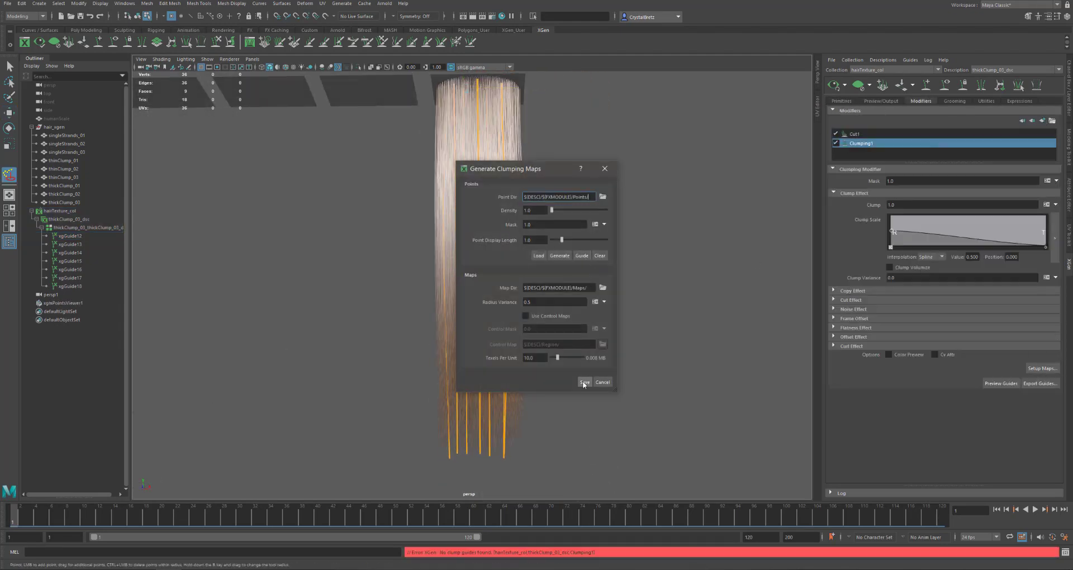
{"action": "left_click", "coordinate": [585, 381]}
- Add a Noise modifier to the thickClump_03 description
{"action": "left_click", "coordinate": [1041, 123]}
{"action": "left_click", "coordinate": [942, 170]}
{"action": "left_click", "coordinate": [885, 245]}
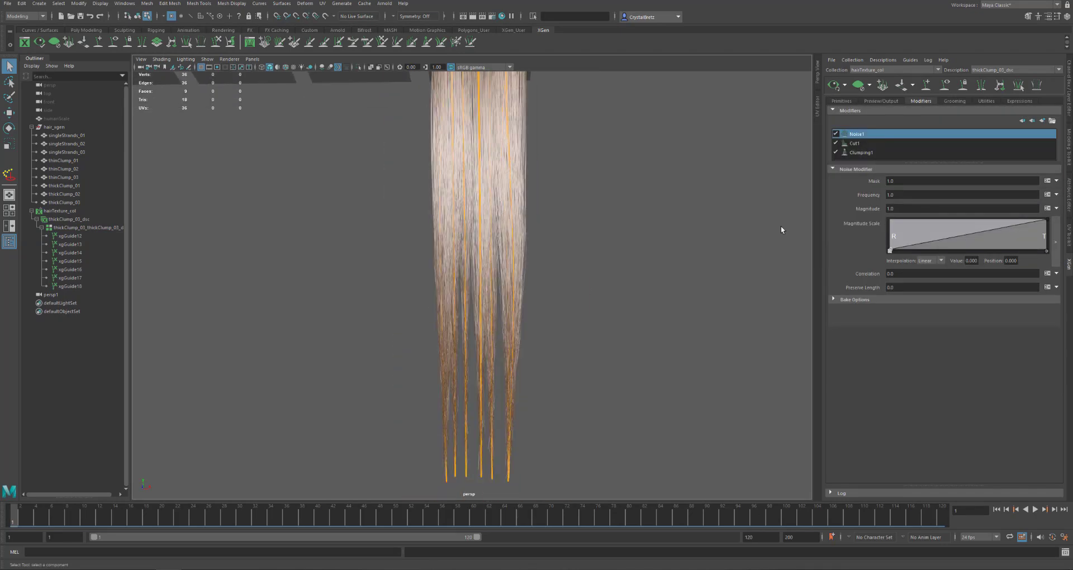
- Adjust the Clumping1 modifier's clump scale curve and set its clump value to 0.7
{"action": "left_click", "coordinate": [885, 153]}
{"action": "left_click_drag", "start_coordinate": [939, 237], "coordinate": [938, 235]}
{"action": "left_click_drag", "start_coordinate": [906, 205], "coordinate": [828, 211]}
{"action": "type", "text": ".7"}
{"action": "key", "text": "Return"}
- Add a second Clumping modifier and insert a point near the root of its clump scale curve
{"action": "left_click", "coordinate": [1042, 121]}
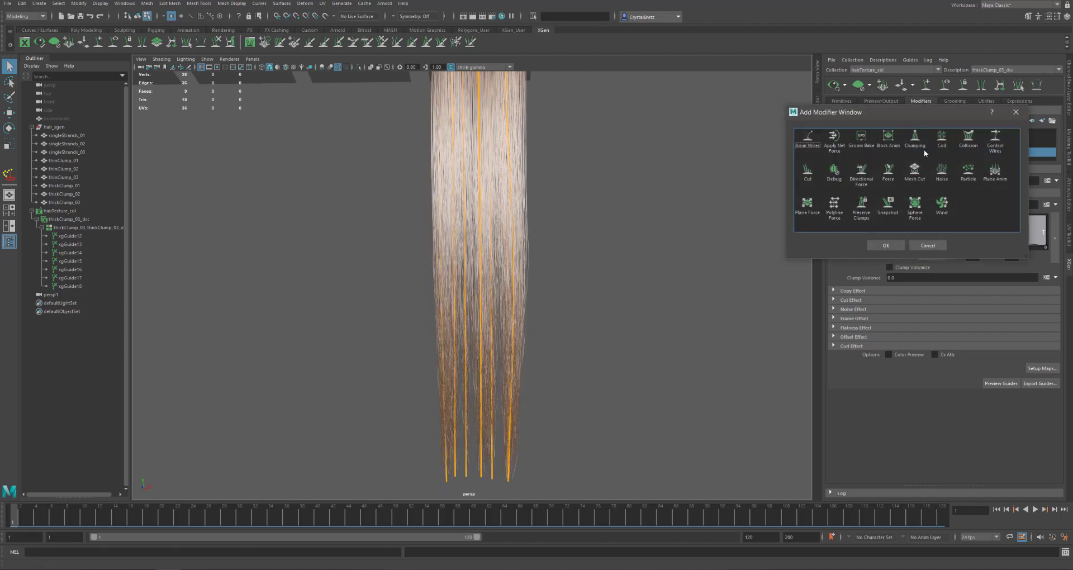
{"action": "left_click", "coordinate": [915, 137]}
{"action": "left_click", "coordinate": [886, 245]}
{"action": "left_click", "coordinate": [912, 237]}
- Generate and save Clumping2's maps at a point density of about 18, and shift its clump scale point closer to the root
{"action": "left_click", "coordinate": [1043, 369]}
{"action": "left_click_drag", "start_coordinate": [553, 211], "coordinate": [557, 210]}
{"action": "left_click", "coordinate": [560, 255]}
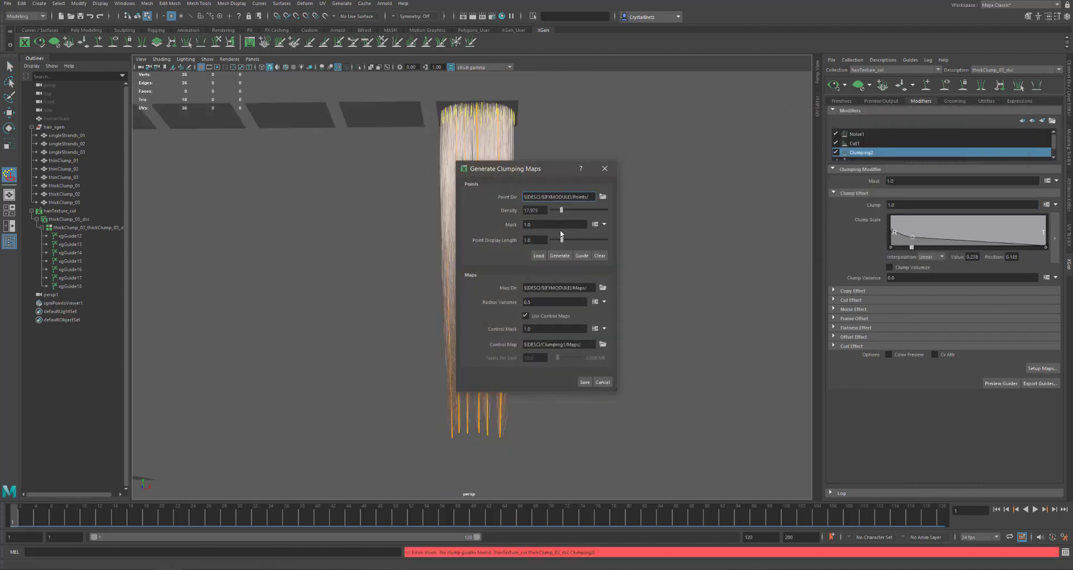
{"action": "left_click", "coordinate": [585, 382]}
{"action": "left_click_drag", "start_coordinate": [909, 246], "coordinate": [895, 246]}
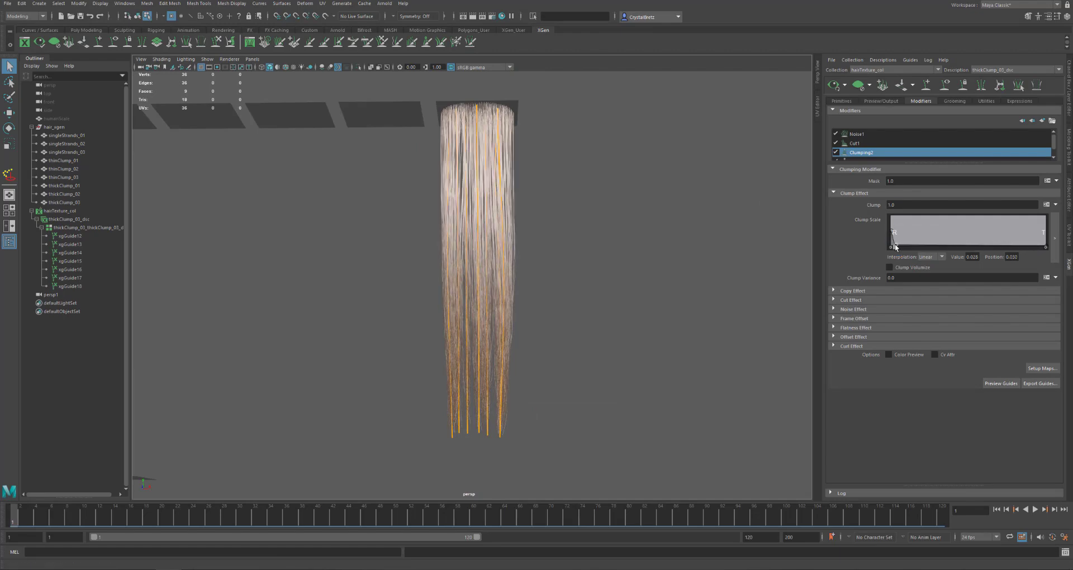
- Shape the Noise1 modifier's magnitude scale curve with a smooth point near the root
{"action": "right_click_drag", "start_coordinate": [481, 210], "coordinate": [535, 208], "text": "alt"}
{"action": "left_click_drag", "start_coordinate": [535, 208], "coordinate": [522, 249], "text": "alt"}
{"action": "left_click", "coordinate": [857, 134]}
{"action": "mouse_move", "coordinate": [918, 240]}
{"action": "left_mouse_down"}
{"action": "mouse_move", "coordinate": [918, 210]}
{"action": "mouse_move", "coordinate": [918, 239]}
{"action": "left_mouse_up"}
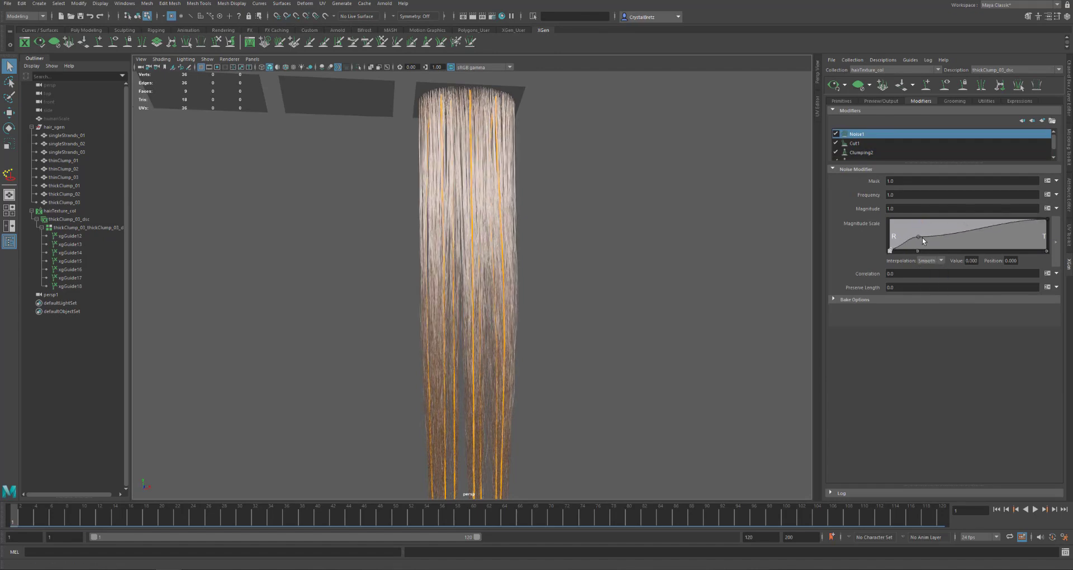
- Raise the Modifier CV Count of the hair primitives to 50 and then to 70
{"action": "left_click", "coordinate": [841, 100]}
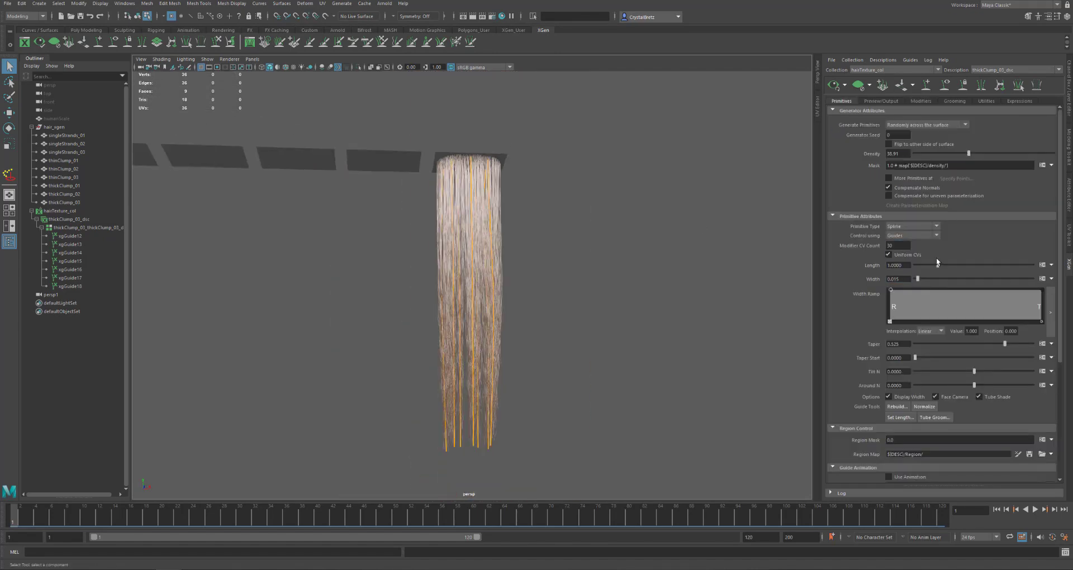
{"action": "double_click", "coordinate": [894, 245]}
{"action": "type", "text": "50"}
{"action": "key", "text": "Return"}
{"action": "scroll", "coordinate": [769, 282], "scroll_direction": "up", "scroll_amount": 5}
{"action": "double_click", "coordinate": [894, 246]}
{"action": "type", "text": "70"}
{"action": "key", "text": "Return"}
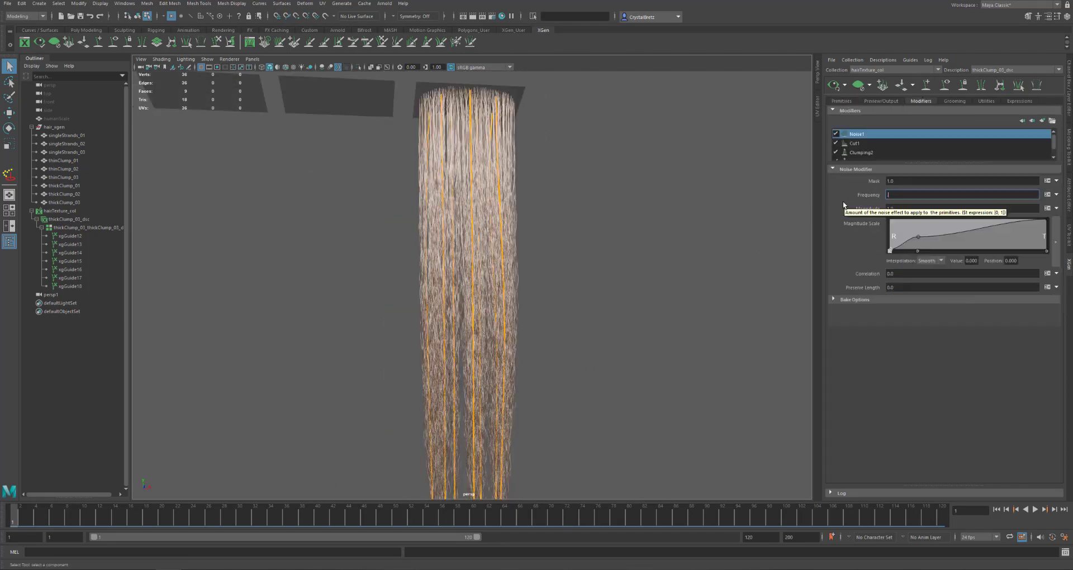
- Set the Noise1 frequency to 0.5 and its magnitude to the random expression rand(0.0,.5)
{"action": "type", "text": ".5"}
{"action": "key", "text": "Return"}
{"action": "type", "text": "rand"}
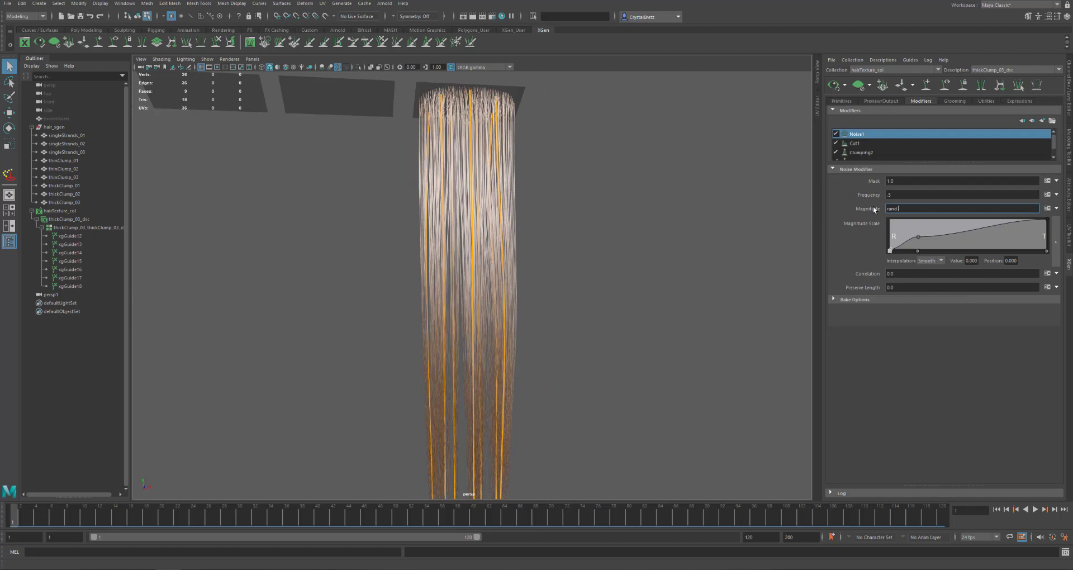
{"action": "type", "text": "(0.0,5)"}
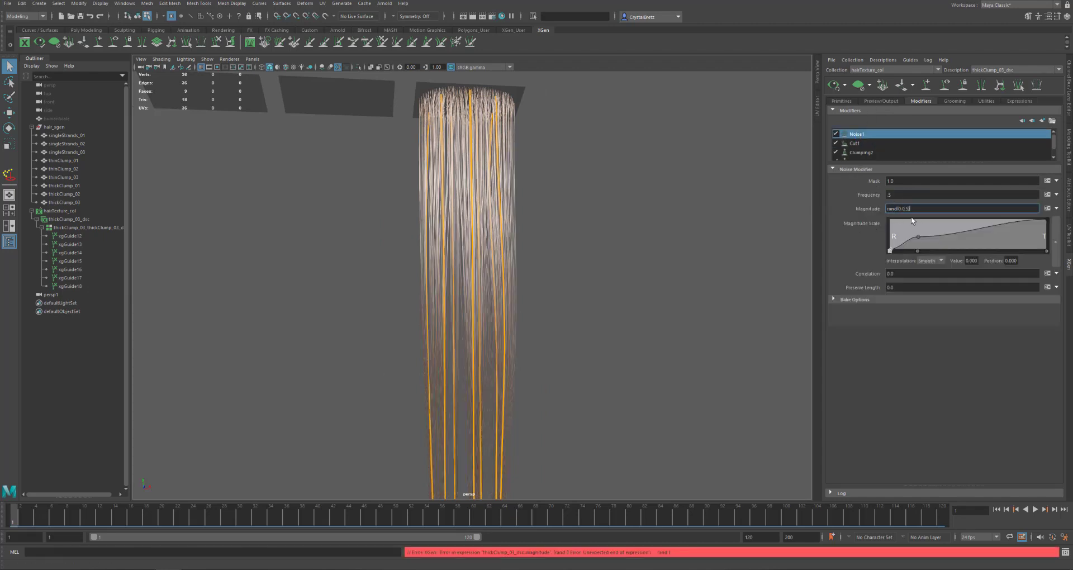
{"action": "key", "text": "Return"}
{"action": "type", "text": ".5"}
{"action": "key", "text": "Return"}
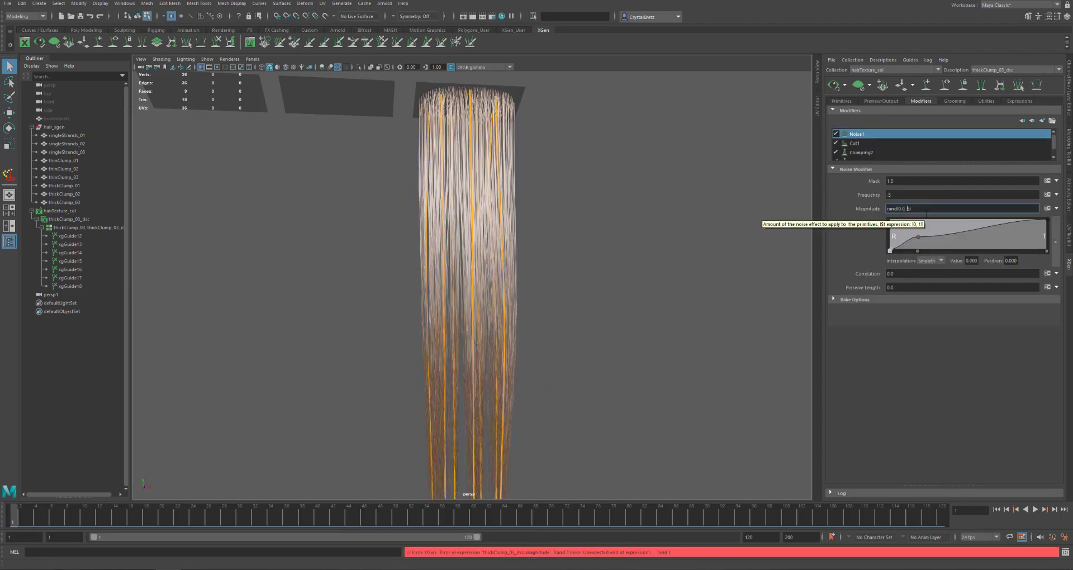
{"action": "key", "text": "Return"}
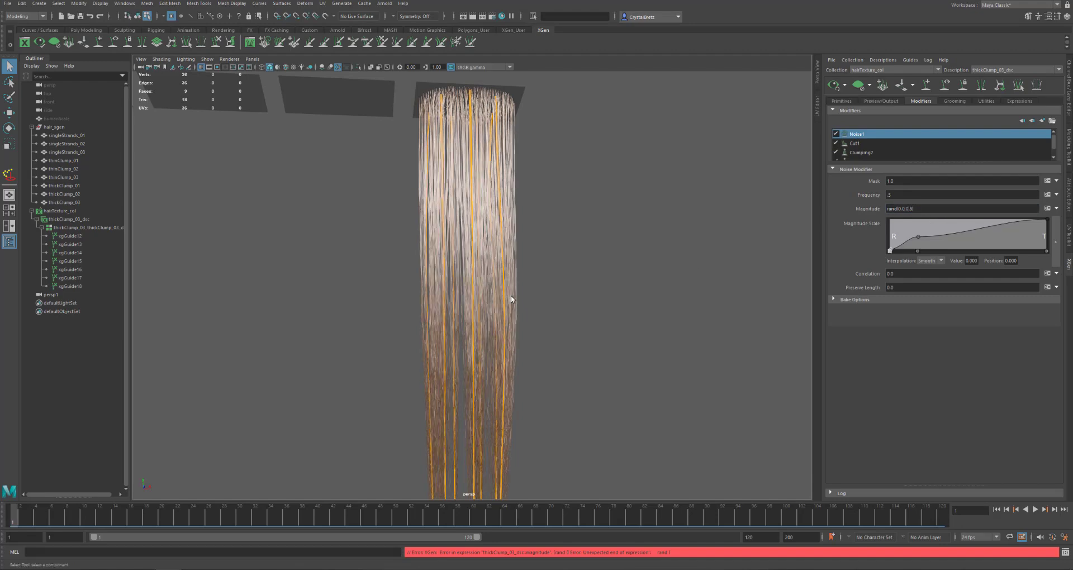
- Edit the upper limit of the Noise1 modifier's random magnitude expression
{"action": "right_click_drag", "start_coordinate": [517, 304], "coordinate": [540, 316], "text": "alt"}
{"action": "middle_click_drag", "start_coordinate": [539, 316], "coordinate": [591, 347], "text": "alt"}
{"action": "right_click_drag", "start_coordinate": [592, 348], "coordinate": [515, 329], "text": "alt"}
{"action": "left_click", "coordinate": [928, 209]}
{"action": "key", "text": "BackSpace"}
{"action": "key", "text": "BackSpace"}
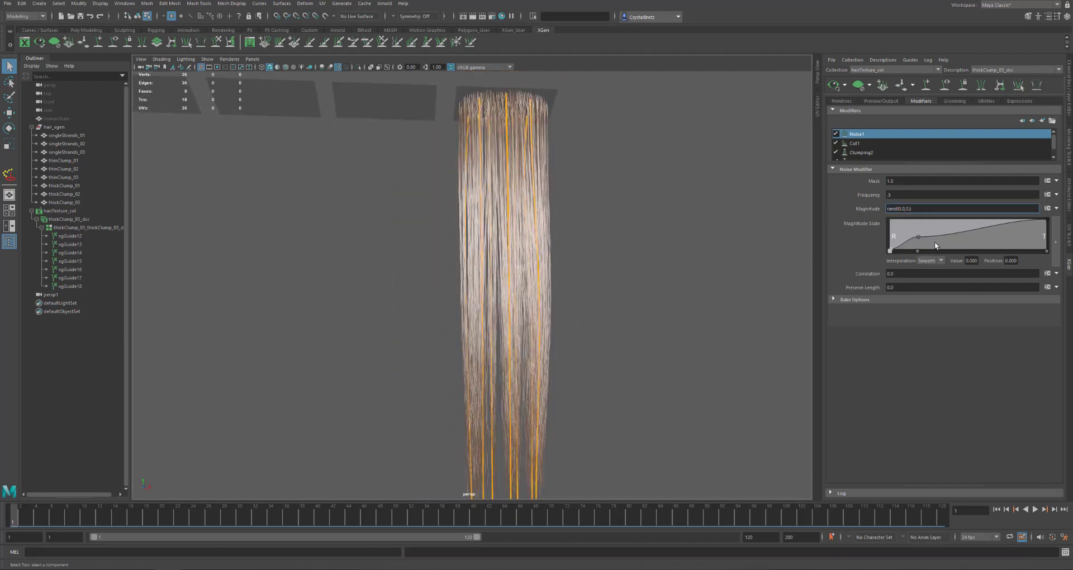
- Lower the Noise1 magnitude scale point near the root to about 0.23 at position 0.16
{"action": "right_click_drag", "start_coordinate": [503, 134], "coordinate": [525, 141], "text": "alt"}
{"action": "middle_click_drag", "start_coordinate": [525, 140], "coordinate": [531, 229], "text": "alt"}
{"action": "right_click_drag", "start_coordinate": [532, 229], "coordinate": [544, 213], "text": "alt"}
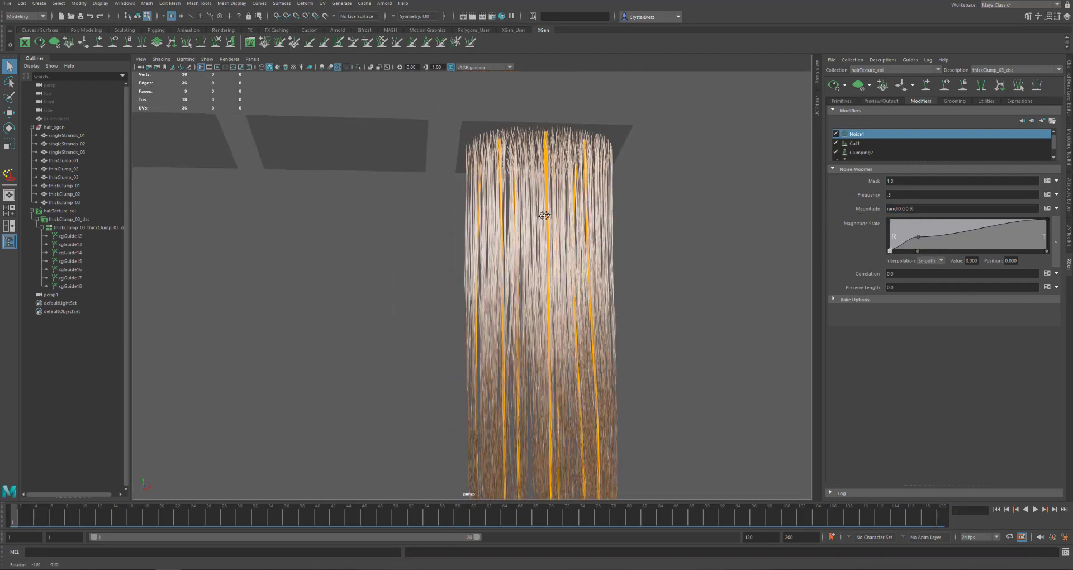
{"action": "left_click", "coordinate": [917, 251]}
{"action": "left_click_drag", "start_coordinate": [915, 247], "coordinate": [915, 241]}
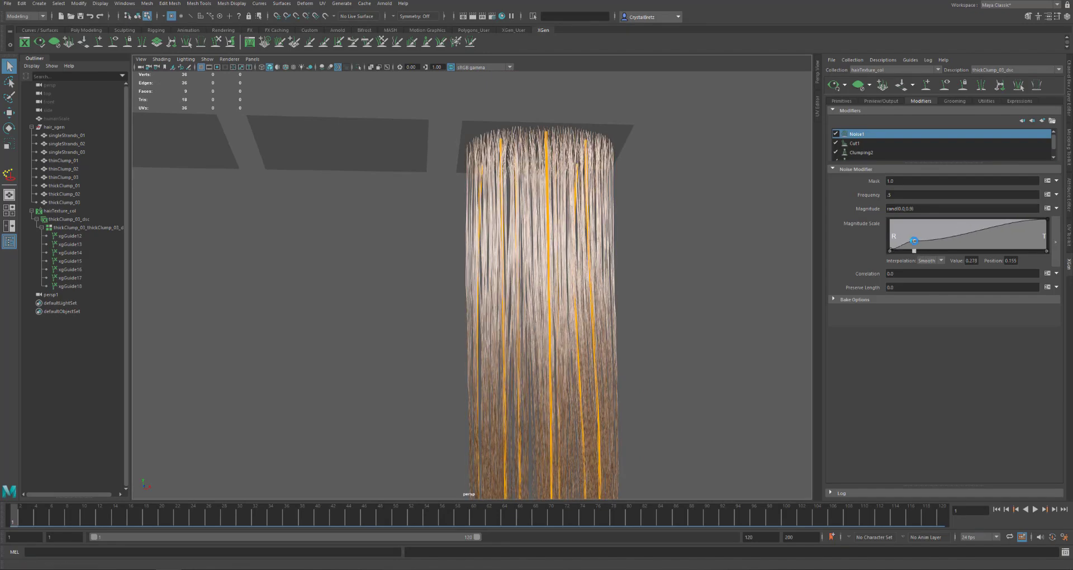
- Move the Clumping2 clump scale point to about 0.03 at position 0.09
{"action": "left_click", "coordinate": [861, 152]}
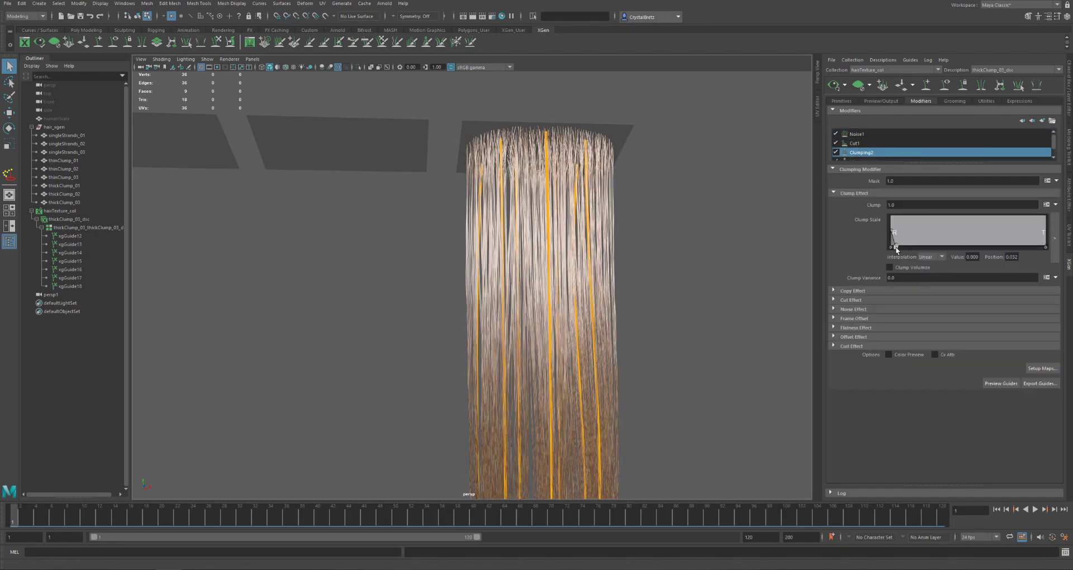
{"action": "left_click_drag", "start_coordinate": [911, 241], "coordinate": [903, 246]}
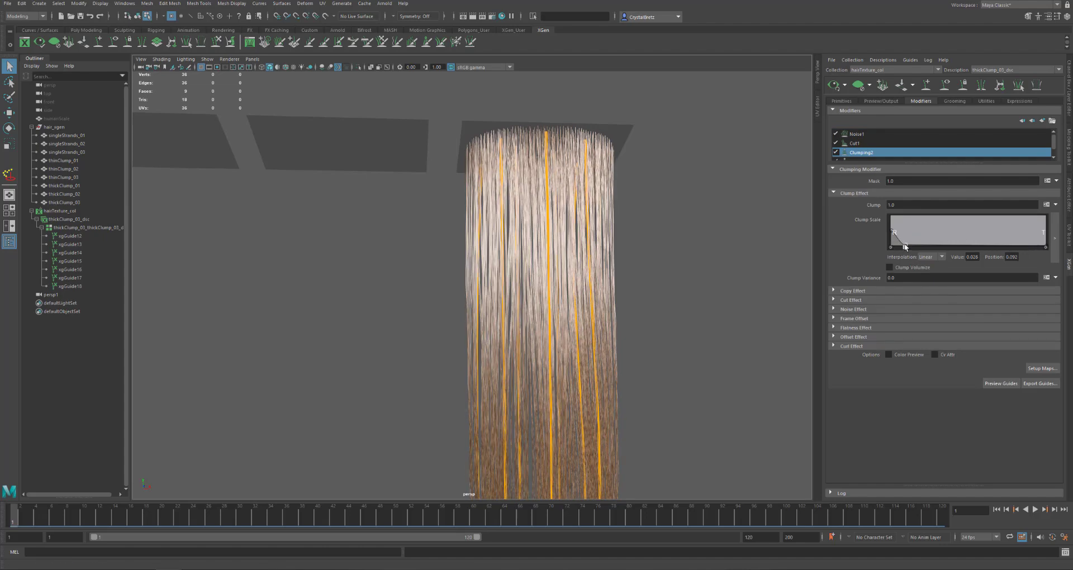
- Set the Clumping2 modifier's cut effect to 3.0 and check the Cut1 modifier's amount expression
{"action": "mouse_move", "coordinate": [599, 210]}
{"action": "left_mouse_down", "text": "alt"}
{"action": "mouse_move", "coordinate": [531, 196]}
{"action": "mouse_move", "coordinate": [587, 224]}
{"action": "left_mouse_up", "text": "alt"}
{"action": "scroll", "coordinate": [518, 269], "scroll_direction": "down", "scroll_amount": 4}
{"action": "mouse_move", "coordinate": [503, 380]}
{"action": "middle_mouse_down", "text": "alt"}
{"action": "mouse_move", "coordinate": [535, 284]}
{"action": "mouse_move", "coordinate": [510, 380]}
{"action": "middle_mouse_up", "text": "alt"}
{"action": "left_click", "coordinate": [833, 300]}
{"action": "left_click", "coordinate": [876, 144]}
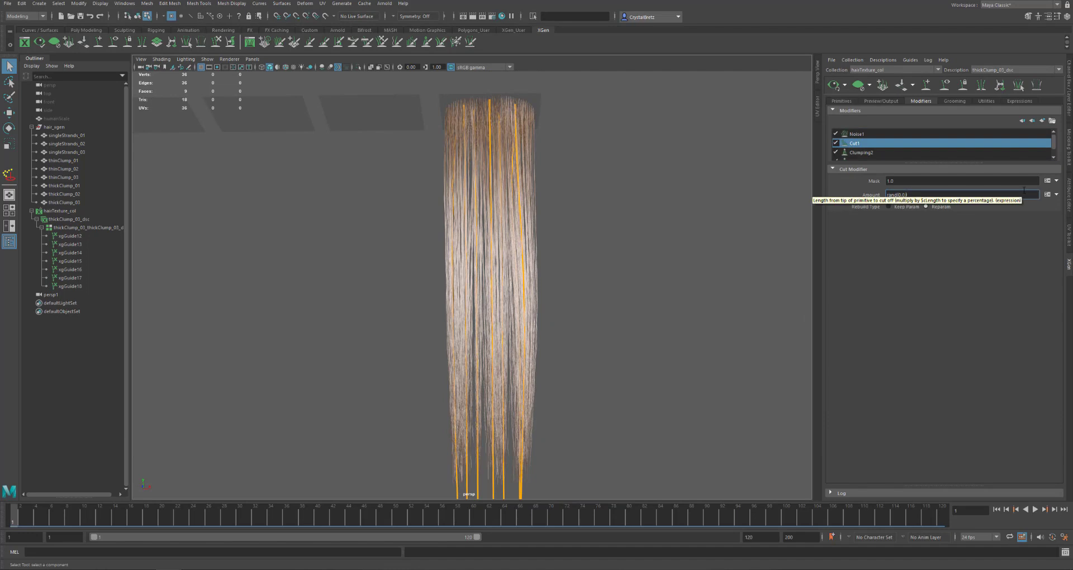
{"action": "left_click", "coordinate": [871, 152]}
- Increase the hair primitives' length to about 1.095
{"action": "left_click", "coordinate": [841, 101]}
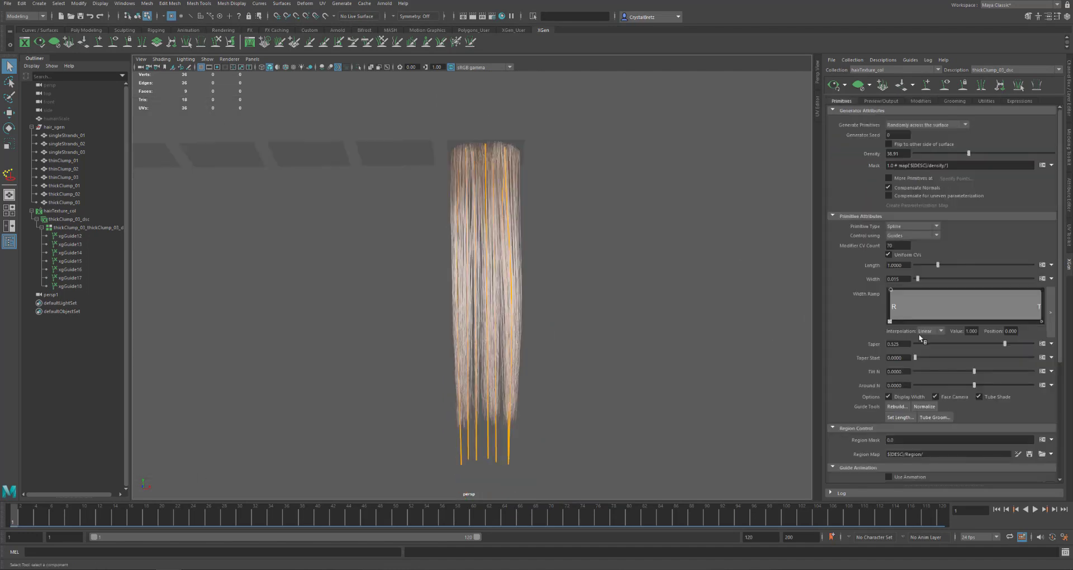
{"action": "left_click_drag", "start_coordinate": [939, 265], "coordinate": [940, 263]}
{"action": "left_click", "coordinate": [921, 101]}
- Set the upper limit of the Noise1 modifier's random frequency expression to 0.8
{"action": "left_click", "coordinate": [876, 135]}
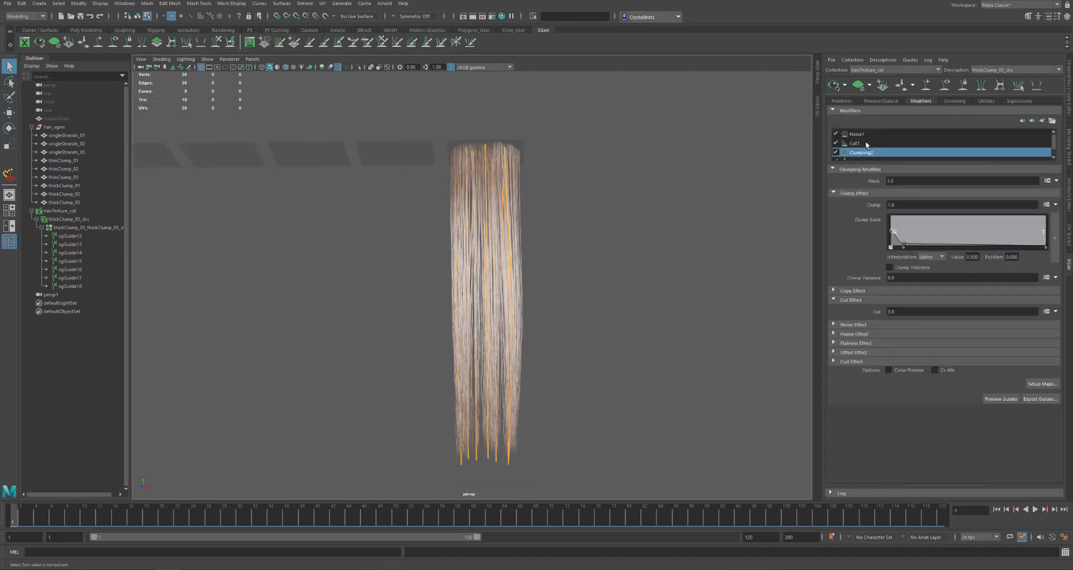
{"action": "scroll", "coordinate": [522, 235], "scroll_direction": "up", "scroll_amount": 4}
{"action": "left_click", "coordinate": [916, 195]}
{"action": "key", "text": "BackSpace"}
{"action": "key", "text": "BackSpace"}
{"action": "key", "text": "BackSpace"}
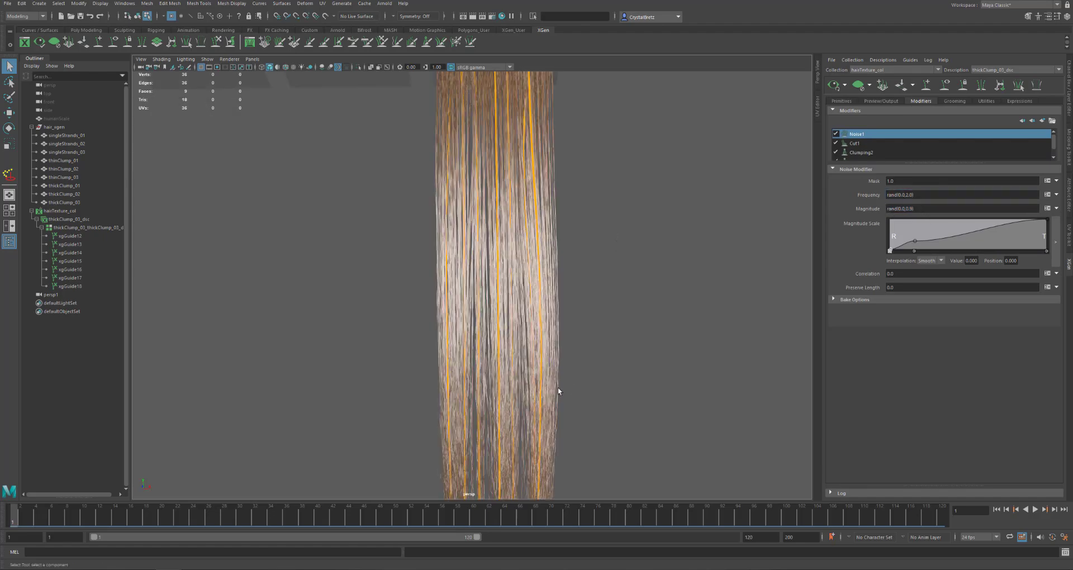
{"action": "type", "text": "0.8)"}
{"action": "key", "text": "Return"}
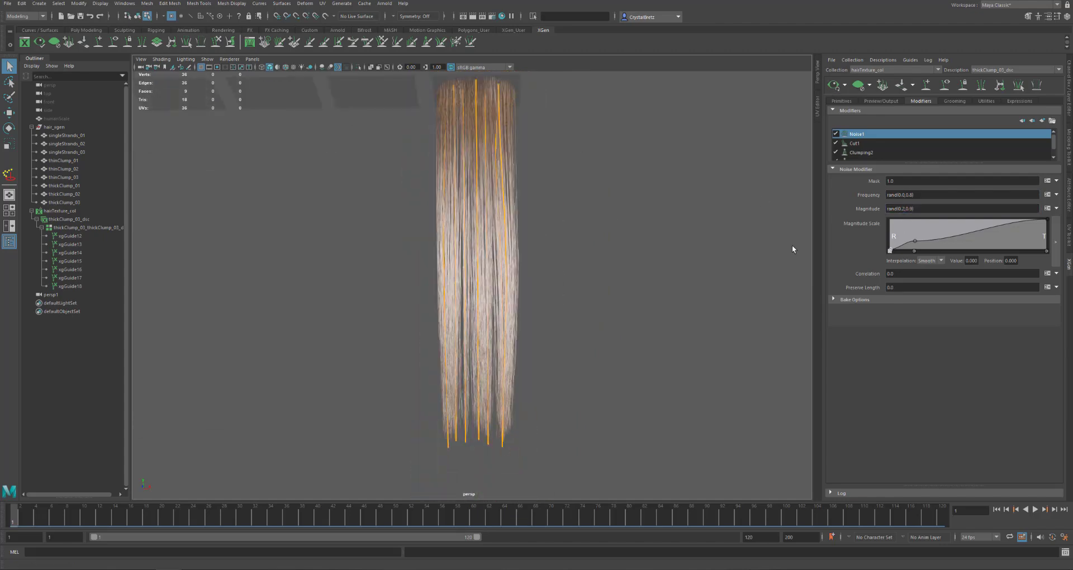
- Set the hair primitives' width to 0.01 and check the strands near the roots
{"action": "middle_click_drag", "start_coordinate": [512, 184], "coordinate": [525, 291], "text": "alt"}
{"action": "left_click_drag", "start_coordinate": [526, 313], "coordinate": [495, 305], "text": "alt"}
{"action": "scroll", "coordinate": [500, 229], "scroll_direction": "up", "scroll_amount": 5}
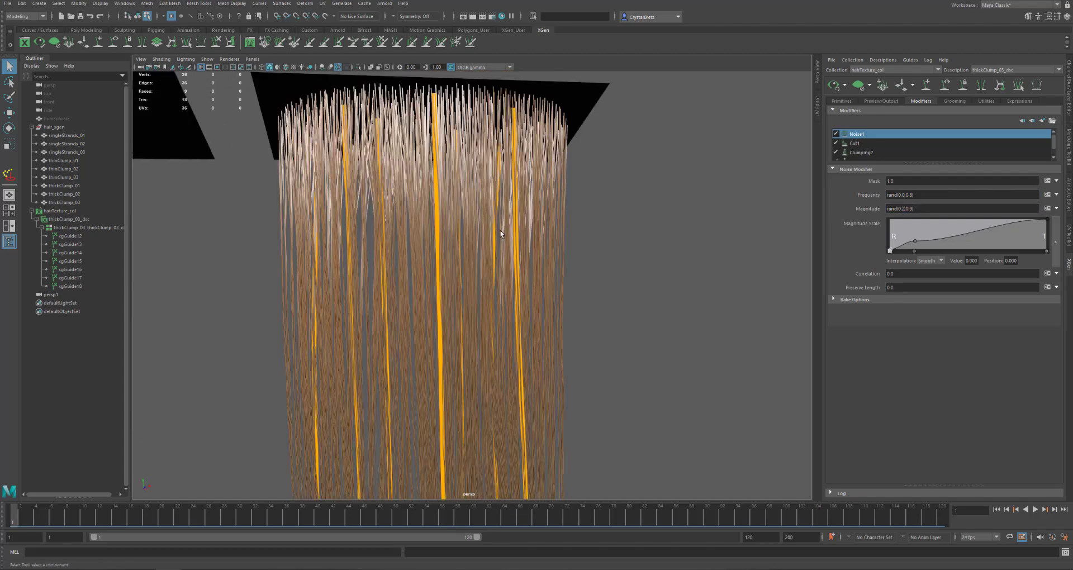
{"action": "scroll", "coordinate": [500, 230], "scroll_direction": "down", "scroll_amount": 5}
{"action": "left_click", "coordinate": [839, 101]}
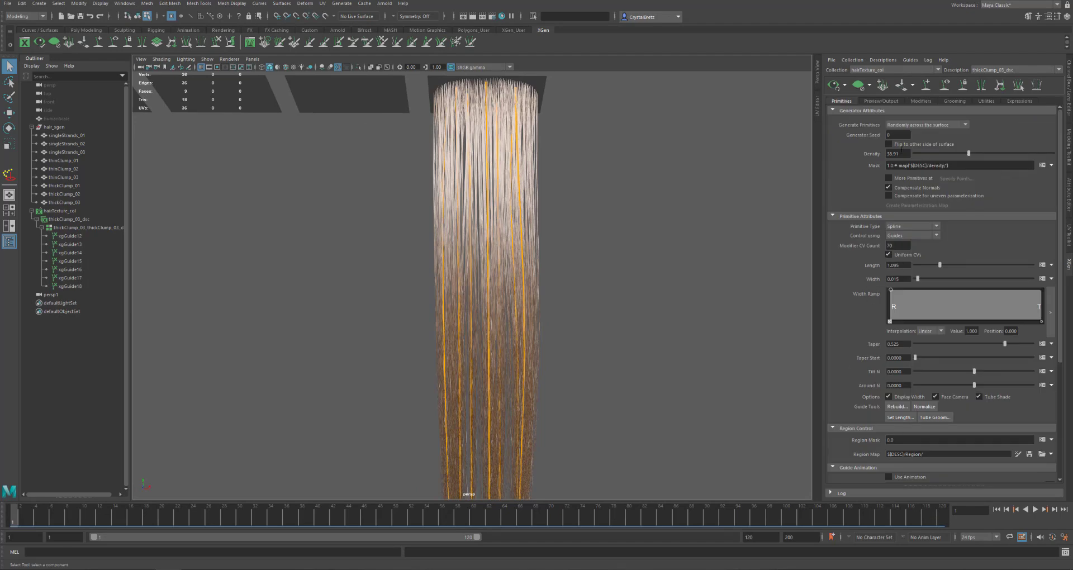
{"action": "middle_click_drag", "start_coordinate": [512, 97], "coordinate": [517, 218], "text": "alt"}
{"action": "scroll", "coordinate": [518, 218], "scroll_direction": "up", "scroll_amount": 4}
{"action": "key", "text": "Return"}
{"action": "scroll", "coordinate": [576, 238], "scroll_direction": "down", "scroll_amount": 4}
{"action": "mouse_move", "coordinate": [575, 237]}
{"action": "left_mouse_down", "text": "alt"}
{"action": "mouse_move", "coordinate": [475, 236]}
{"action": "mouse_move", "coordinate": [577, 245]}
{"action": "left_mouse_up", "text": "alt"}
{"action": "scroll", "coordinate": [494, 218], "scroll_direction": "up", "scroll_amount": 3}
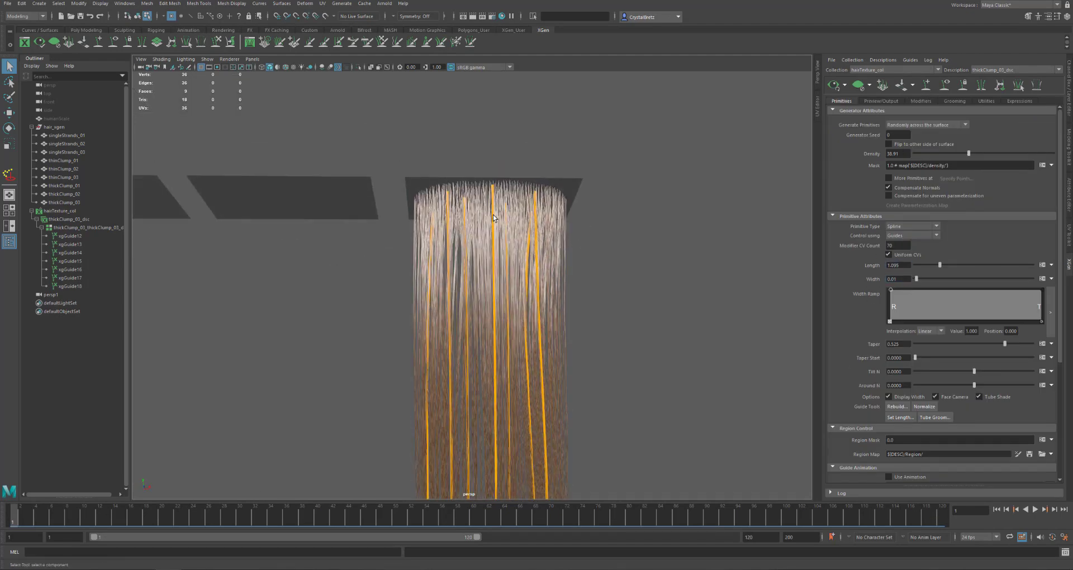
- Lower the hair density to about 9.15 and set the primitive width to 0.02
{"action": "left_click_drag", "start_coordinate": [948, 155], "coordinate": [925, 156]}
{"action": "double_click", "coordinate": [894, 279]}
{"action": "type", "text": "0.02"}
{"action": "key", "text": "Return"}
{"action": "mouse_move", "coordinate": [674, 258]}
{"action": "left_mouse_down", "text": "alt"}
{"action": "mouse_move", "coordinate": [529, 248]}
{"action": "mouse_move", "coordinate": [673, 256]}
{"action": "left_mouse_up", "text": "alt"}
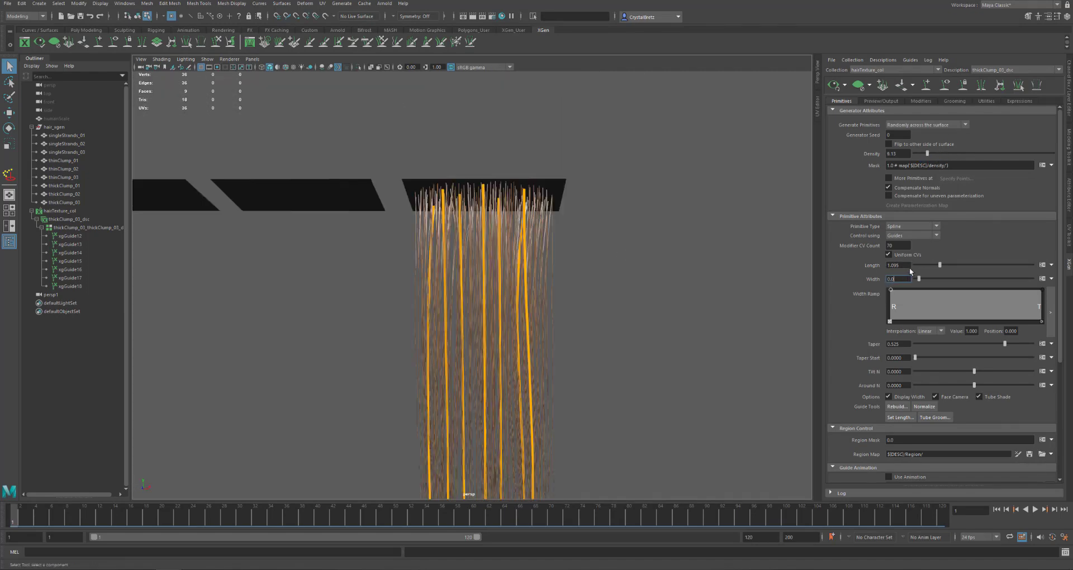
- Raise the hair density to about 44 and check the fullness of the clump
{"action": "left_click_drag", "start_coordinate": [928, 153], "coordinate": [972, 160]}
{"action": "left_click_drag", "start_coordinate": [625, 164], "coordinate": [603, 226], "text": "alt"}
{"action": "left_click_drag", "start_coordinate": [603, 135], "coordinate": [592, 246], "text": "alt"}
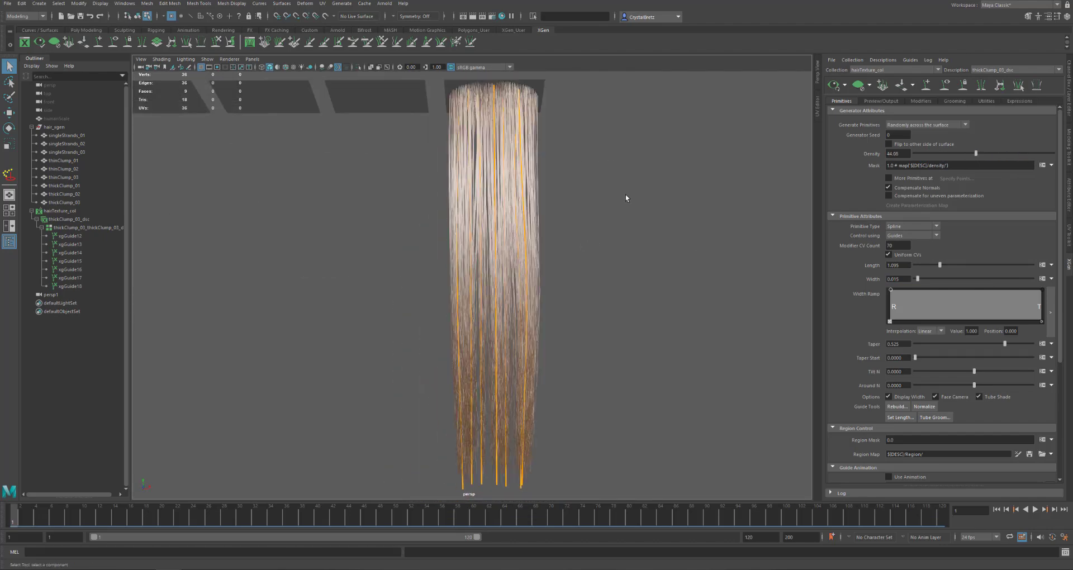
- Set the primitive width to 0.02 and reduce the hair density to about 29.8
{"action": "type", "text": "0.02"}
{"action": "key", "text": "Return"}
{"action": "left_click_drag", "start_coordinate": [566, 166], "coordinate": [579, 224], "text": "alt"}
{"action": "left_click_drag", "start_coordinate": [976, 154], "coordinate": [955, 162]}
- Create a density mask map named thickClump_03_densityMask with a resolution of 50 and black as start color
{"action": "left_click", "coordinate": [1044, 166]}
{"action": "left_click", "coordinate": [1025, 205]}
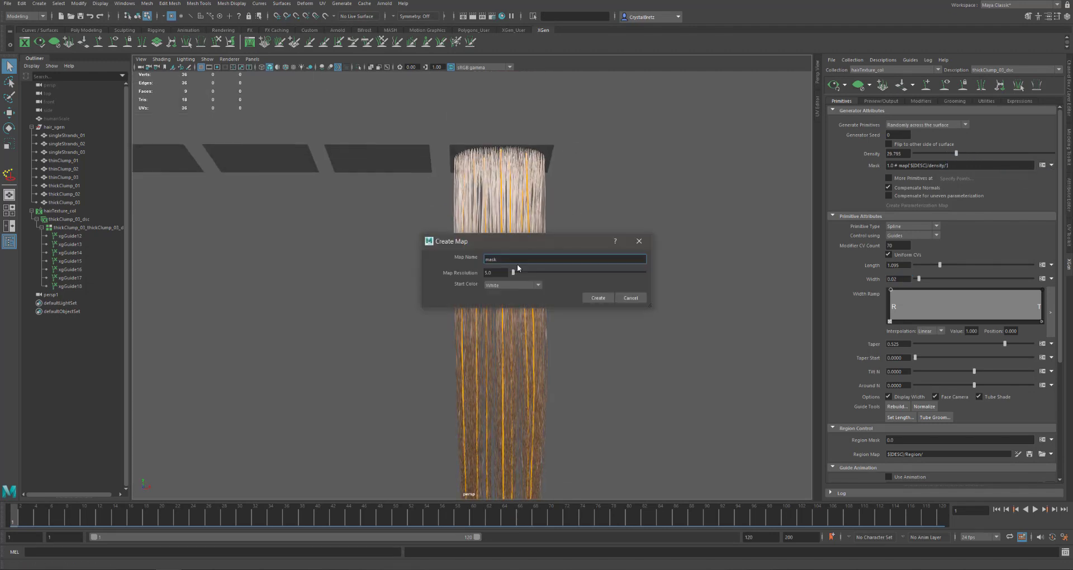
{"action": "type", "text": "thickClump_03_densityMask"}
{"action": "key", "text": "Tab"}
{"action": "type", "text": "50"}
{"action": "left_click", "coordinate": [501, 285]}
{"action": "left_click", "coordinate": [503, 304]}
{"action": "left_click", "coordinate": [598, 298]}
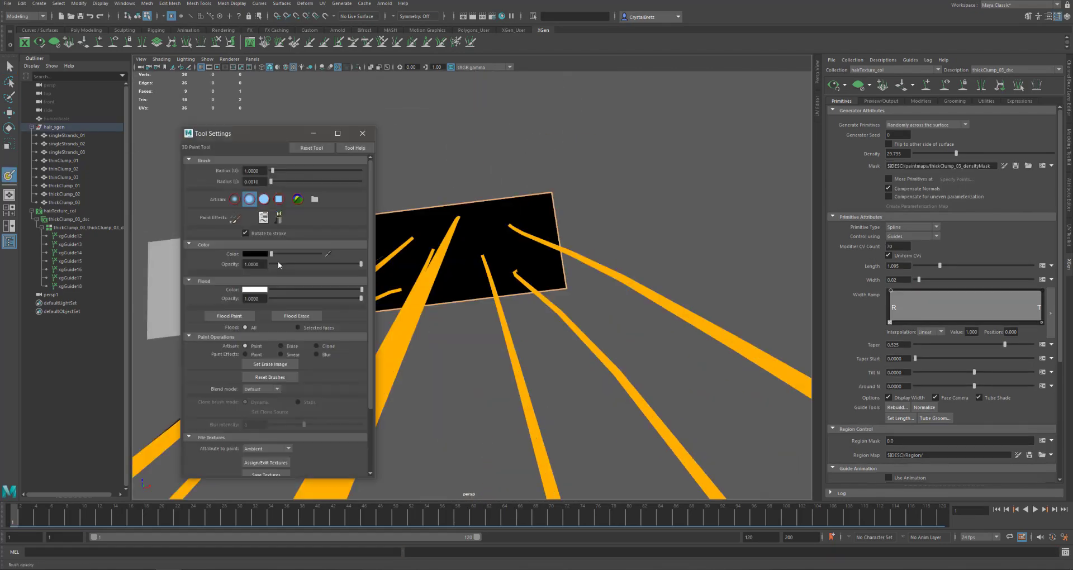
- Paint white round spots around the guide roots on the density mask with a hard brush of radius about 0.5
{"action": "left_click", "coordinate": [264, 199]}
{"action": "left_click_drag", "start_coordinate": [420, 252], "coordinate": [476, 242], "text": "alt"}
{"action": "left_click", "coordinate": [461, 224]}
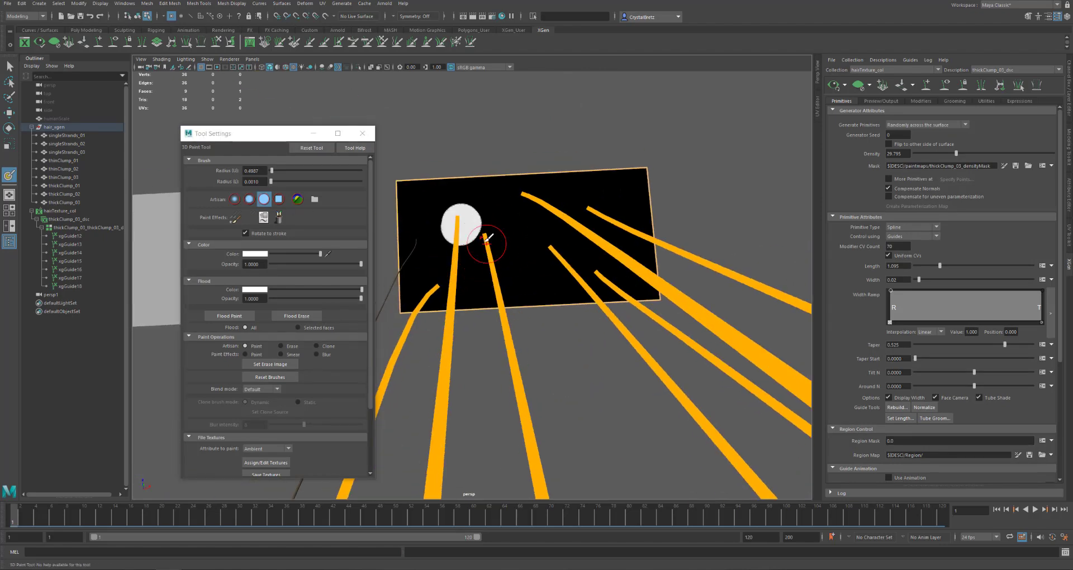
{"action": "left_click", "coordinate": [486, 239]}
{"action": "left_click", "coordinate": [524, 202]}
{"action": "left_click", "coordinate": [548, 250]}
{"action": "left_click", "coordinate": [591, 270]}
{"action": "left_click", "coordinate": [589, 216]}
{"action": "left_click", "coordinate": [540, 228]}
{"action": "left_click", "coordinate": [442, 264]}
{"action": "left_click", "coordinate": [483, 272]}
{"action": "left_click_drag", "start_coordinate": [572, 275], "coordinate": [607, 246], "text": "alt"}
{"action": "left_click", "coordinate": [613, 230]}
{"action": "left_click", "coordinate": [552, 257]}
{"action": "key", "text": "ctrl+z"}
- Paint black gaps between the white spots of the density mask and touch up the spots in white
{"action": "left_click", "coordinate": [516, 256], "text": "ctrl"}
{"action": "left_click_drag", "start_coordinate": [527, 251], "coordinate": [522, 250]}
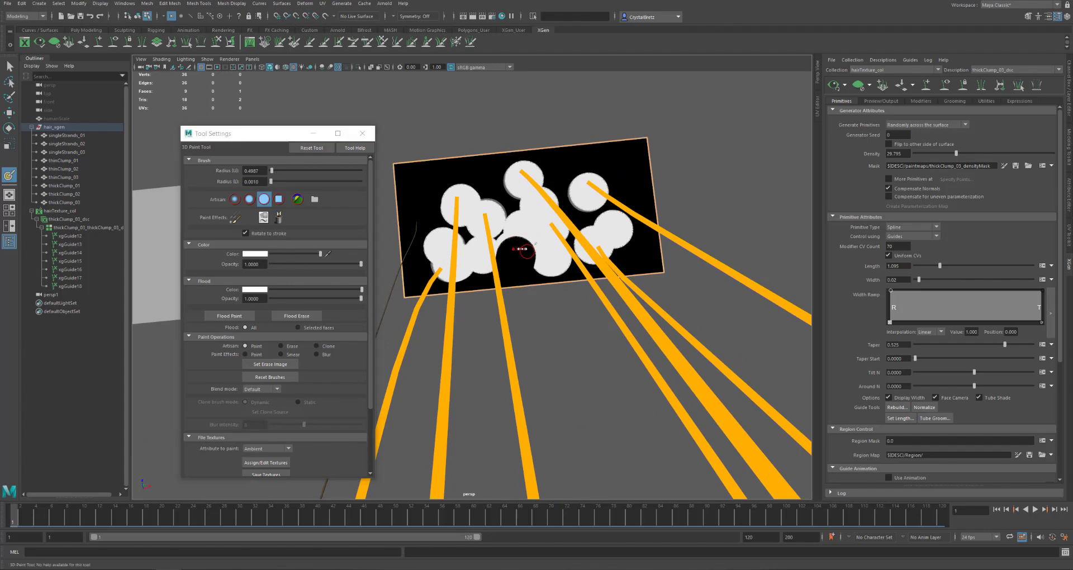
{"action": "left_click", "coordinate": [581, 216]}
{"action": "left_click", "coordinate": [479, 197], "text": "ctrl"}
{"action": "left_click", "coordinate": [488, 198], "text": "ctrl"}
{"action": "left_click", "coordinate": [485, 208]}
{"action": "left_click", "coordinate": [495, 192]}
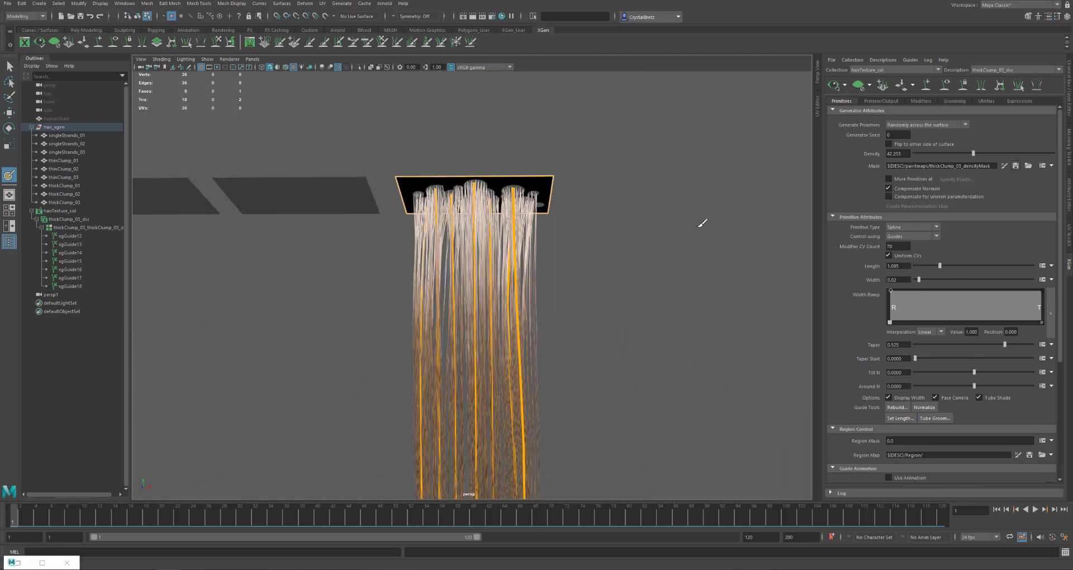
- Leave the paint tool and switch the viewport to the front orthographic view
{"action": "key", "text": "w"}
{"action": "mouse_move", "coordinate": [536, 222]}
{"action": "left_mouse_down", "text": "alt"}
{"action": "mouse_move", "coordinate": [493, 223]}
{"action": "mouse_move", "coordinate": [532, 237]}
{"action": "mouse_move", "coordinate": [437, 202]}
{"action": "mouse_move", "coordinate": [455, 246]}
{"action": "left_mouse_up", "text": "alt"}
{"action": "scroll", "coordinate": [454, 204], "scroll_direction": "down", "scroll_amount": 4}
{"action": "key", "text": "space"}
{"action": "scroll", "coordinate": [695, 215], "scroll_direction": "up", "scroll_amount": 2}
{"action": "middle_click_drag", "start_coordinate": [702, 201], "coordinate": [742, 168], "text": "alt"}
{"action": "scroll", "coordinate": [520, 126], "scroll_direction": "down", "scroll_amount": 3}
{"action": "left_click", "coordinate": [252, 59]}
- Turn on the resolution gate and 2D pan/zoom for the front view, and hide the grid
{"action": "left_click", "coordinate": [217, 67]}
{"action": "left_click", "coordinate": [180, 67]}
{"action": "middle_click_drag", "start_coordinate": [567, 254], "coordinate": [631, 237], "text": "alt"}
{"action": "scroll", "coordinate": [580, 227], "scroll_direction": "up", "scroll_amount": 2}
{"action": "left_click", "coordinate": [202, 67]}
{"action": "scroll", "coordinate": [641, 220], "scroll_direction": "up", "scroll_amount": 3}
- Add an Arnold skydome light to the scene and show the object attributes
{"action": "left_click", "coordinate": [384, 3]}
{"action": "mouse_move", "coordinate": [416, 44]}
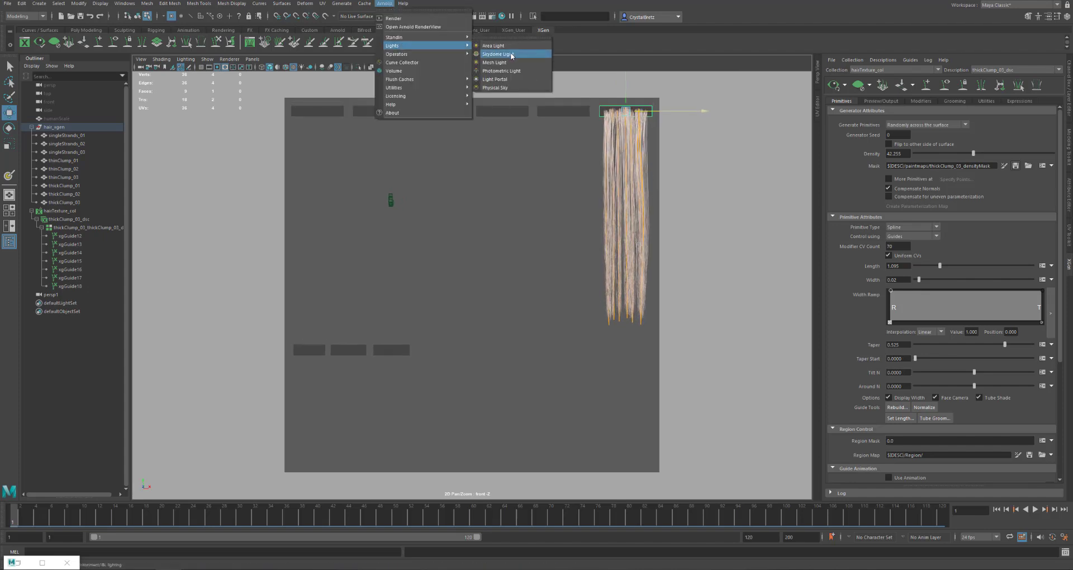
{"action": "left_click", "coordinate": [508, 53]}
{"action": "left_click", "coordinate": [1069, 195]}
- Assign a new aiStandardHair material to the thickClump_03_dsc description
{"action": "scroll", "coordinate": [919, 291], "scroll_direction": "down", "scroll_amount": 1}
{"action": "left_click", "coordinate": [84, 227]}
{"action": "key", "text": "Up"}
{"action": "right_click_drag", "start_coordinate": [628, 187], "coordinate": [625, 348]}
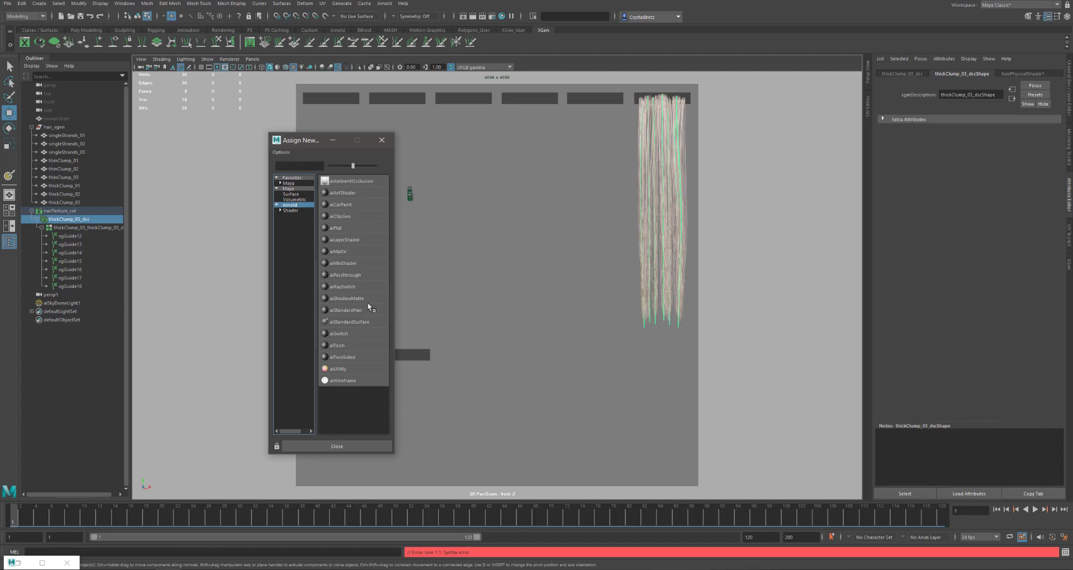
{"action": "left_click", "coordinate": [356, 311]}
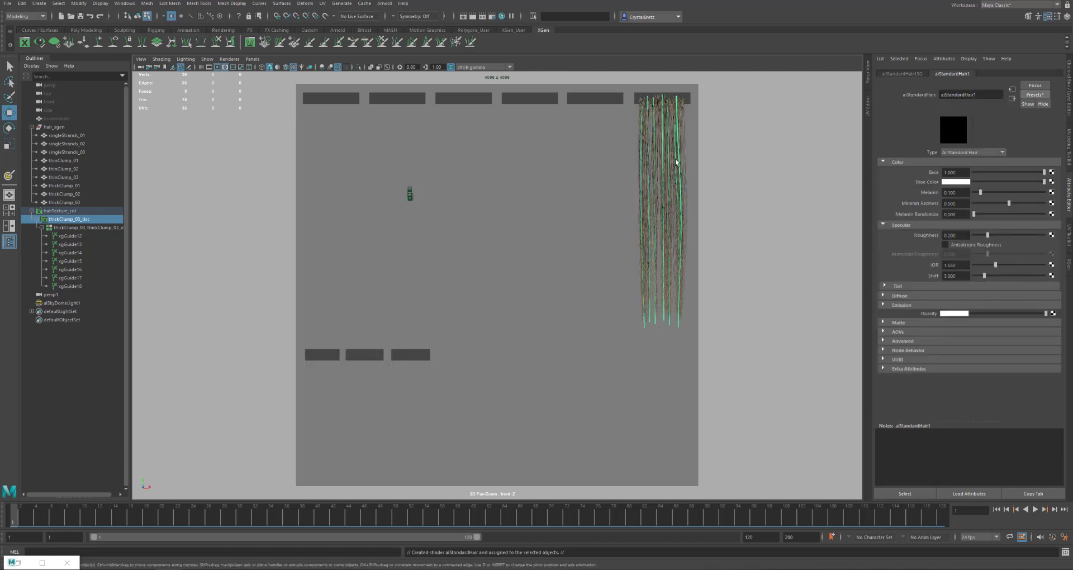
- Set the aiStandardHair diffuse weight to 1.0 and give it a pink diffuse color
{"action": "left_click", "coordinate": [900, 297]}
{"action": "left_click", "coordinate": [960, 315]}
{"action": "left_click", "coordinate": [1023, 334]}
{"action": "left_click", "coordinate": [1033, 341]}
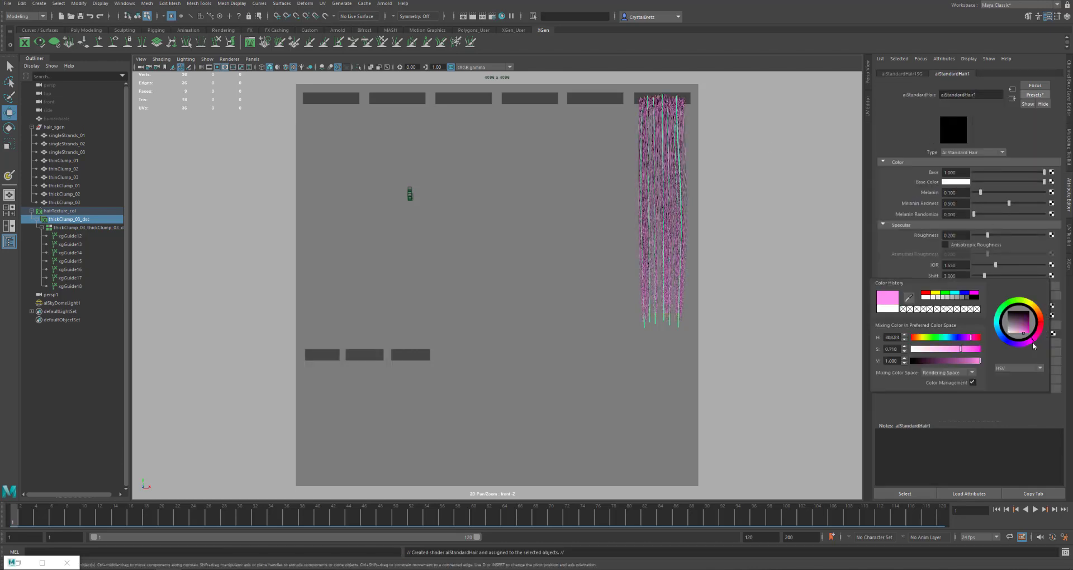
{"action": "left_click", "coordinate": [1020, 328]}
{"action": "left_click", "coordinate": [1033, 340]}
{"action": "left_click", "coordinate": [1030, 333]}
{"action": "left_click", "coordinate": [966, 362]}
{"action": "left_click_drag", "start_coordinate": [1028, 330], "coordinate": [1027, 297]}
- Tint the hair material's specular light orange and its second specular and transmission light pink
{"action": "left_click", "coordinate": [893, 287]}
{"action": "left_click", "coordinate": [955, 295]}
{"action": "left_click", "coordinate": [1043, 299]}
{"action": "left_click", "coordinate": [961, 306]}
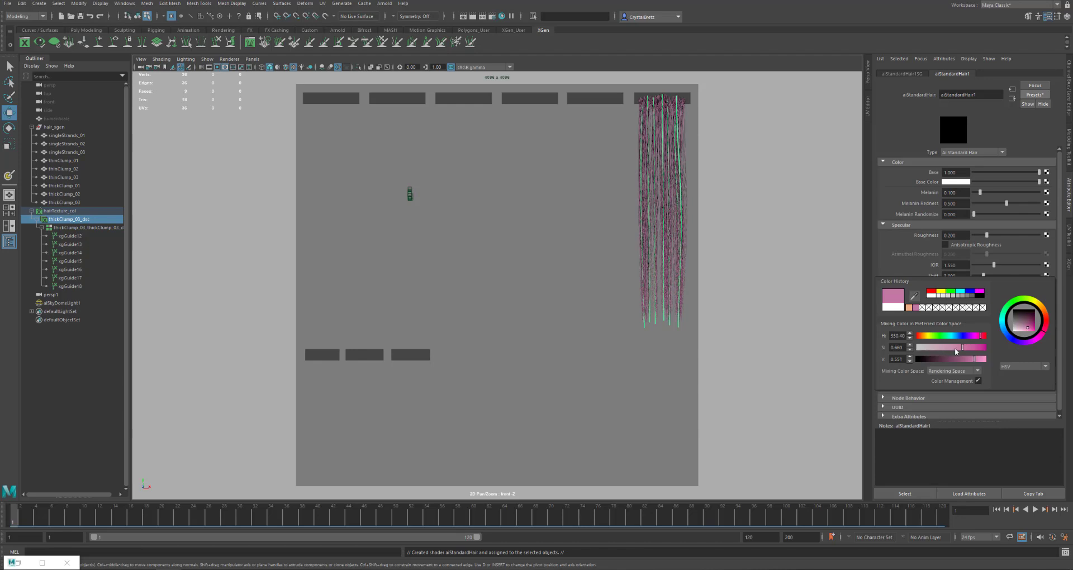
{"action": "left_click", "coordinate": [959, 303]}
{"action": "left_click", "coordinate": [932, 341]}
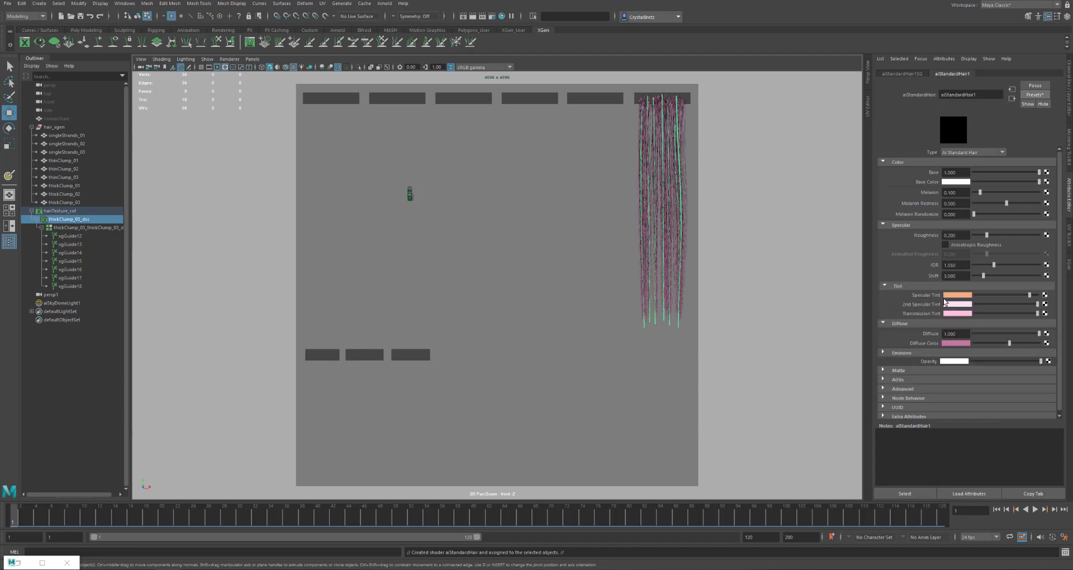
{"action": "left_click", "coordinate": [948, 296]}
{"action": "left_click", "coordinate": [883, 295]}
- Dock the Render View beside the viewport and disable all render stats on the thickClump_03 plane
{"action": "left_click_drag", "start_coordinate": [251, 128], "coordinate": [839, 172]}
{"action": "left_click", "coordinate": [932, 307]}
{"action": "left_click", "coordinate": [926, 313]}
- Save the scene and render the hair clump region again in the Render View
{"action": "key", "text": "ctrl+s"}
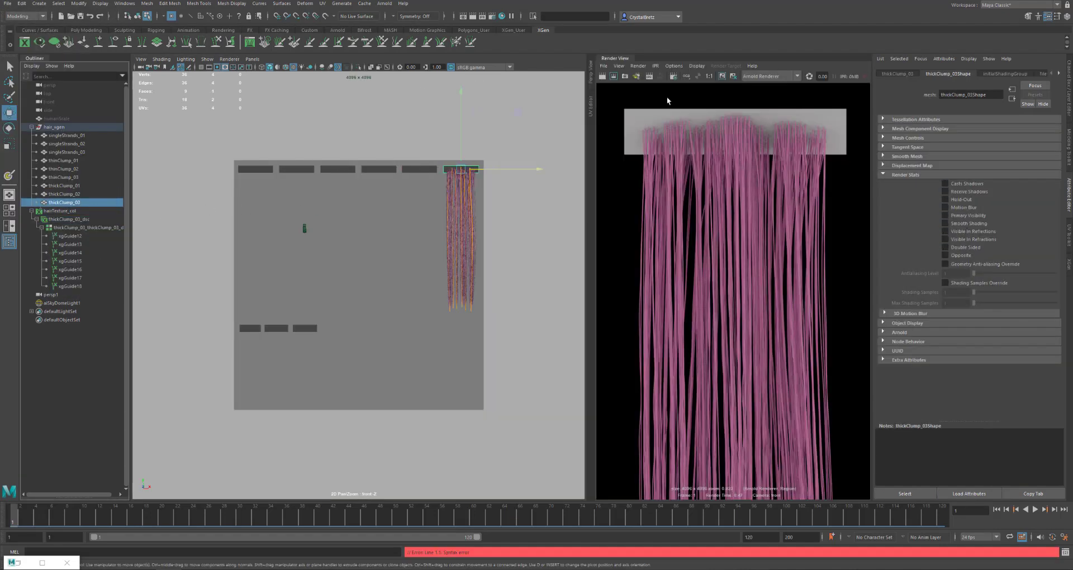
{"action": "scroll", "coordinate": [734, 95], "scroll_direction": "down", "scroll_amount": 5}
{"action": "left_click", "coordinate": [614, 76]}
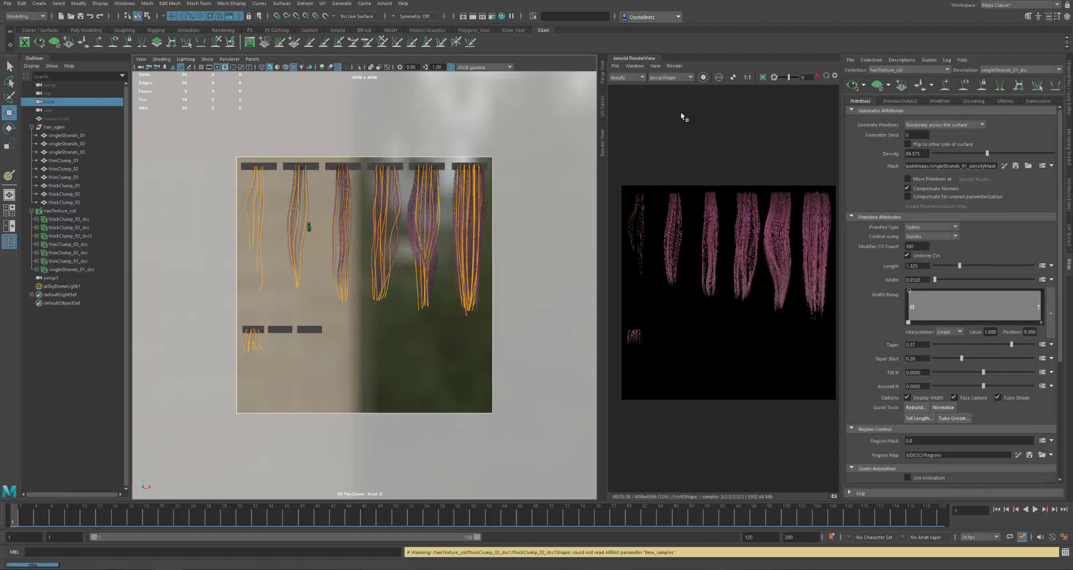
- Examine the strands of the rendered hair clumps up close in the Arnold RenderView
{"action": "scroll", "coordinate": [797, 232], "scroll_direction": "up", "scroll_amount": 5}
{"action": "scroll", "coordinate": [767, 223], "scroll_direction": "up", "scroll_amount": 3}
{"action": "scroll", "coordinate": [774, 224], "scroll_direction": "down", "scroll_amount": 3}
{"action": "middle_click_drag", "start_coordinate": [785, 248], "coordinate": [752, 247]}
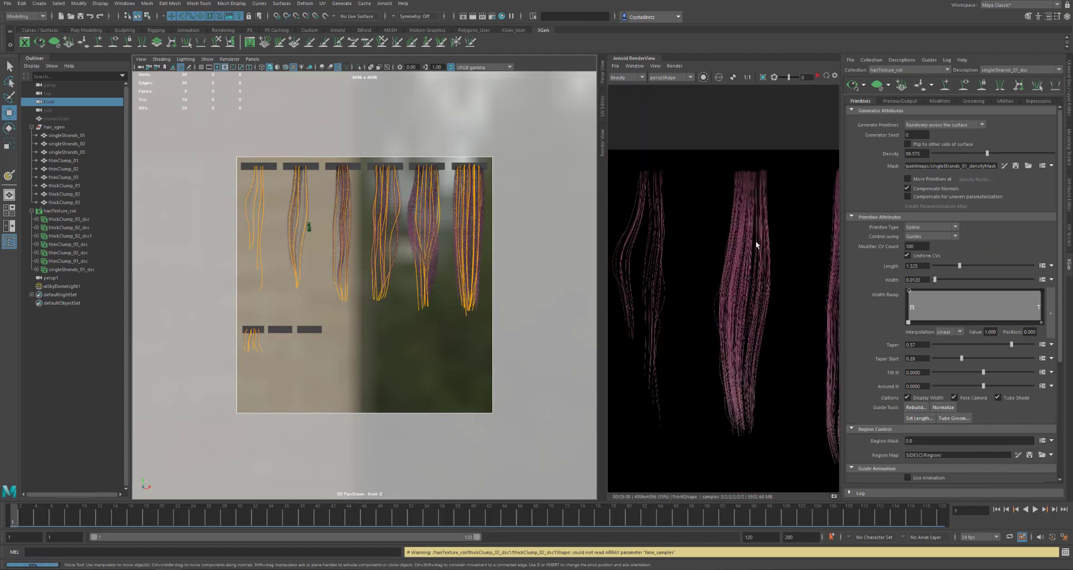
{"action": "scroll", "coordinate": [757, 330], "scroll_direction": "up", "scroll_amount": 4}
{"action": "scroll", "coordinate": [756, 341], "scroll_direction": "down", "scroll_amount": 4}
{"action": "middle_click_drag", "start_coordinate": [650, 344], "coordinate": [700, 352]}
{"action": "scroll", "coordinate": [767, 390], "scroll_direction": "down", "scroll_amount": 2}
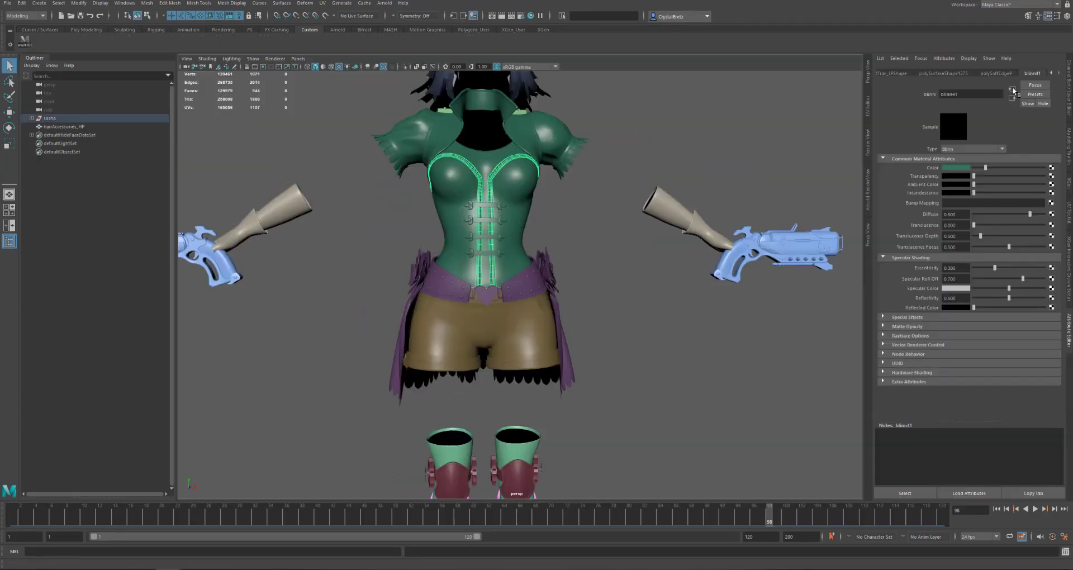
- Rename the purple belt's material as belt and the brown shorts' material as shorts
{"action": "key", "text": "Return"}
{"action": "left_click", "coordinate": [547, 275]}
{"action": "left_click_drag", "start_coordinate": [962, 93], "coordinate": [860, 83]}
{"action": "type", "text": "belt"}
{"action": "key", "text": "Return"}
{"action": "left_click", "coordinate": [520, 331]}
{"action": "left_click_drag", "start_coordinate": [962, 93], "coordinate": [837, 99]}
{"action": "type", "text": "shorts"}
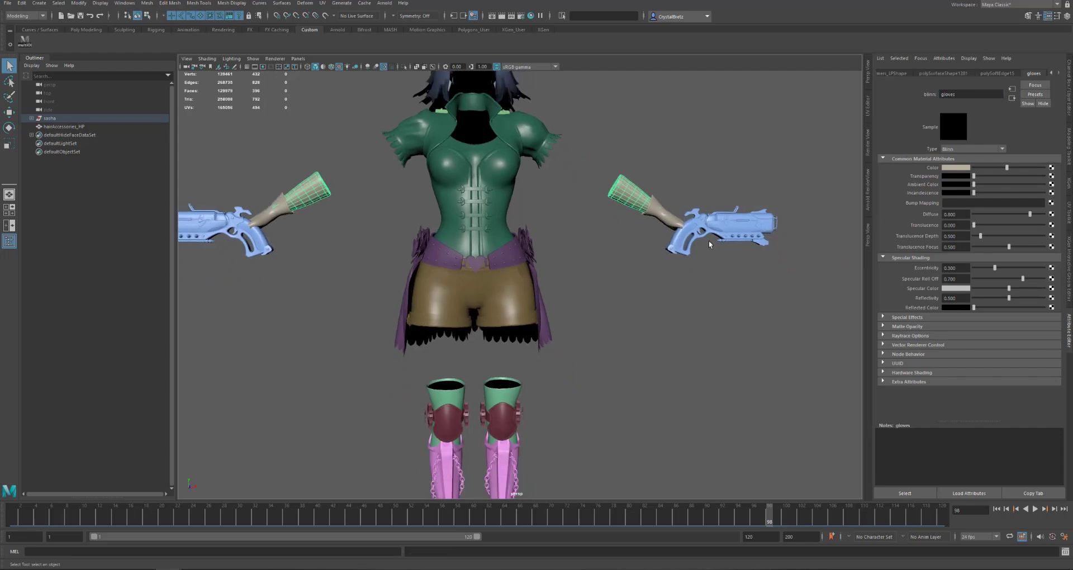
- Name the blue pistols' material gun and the green stockings' material socks
{"action": "left_click", "coordinate": [710, 244]}
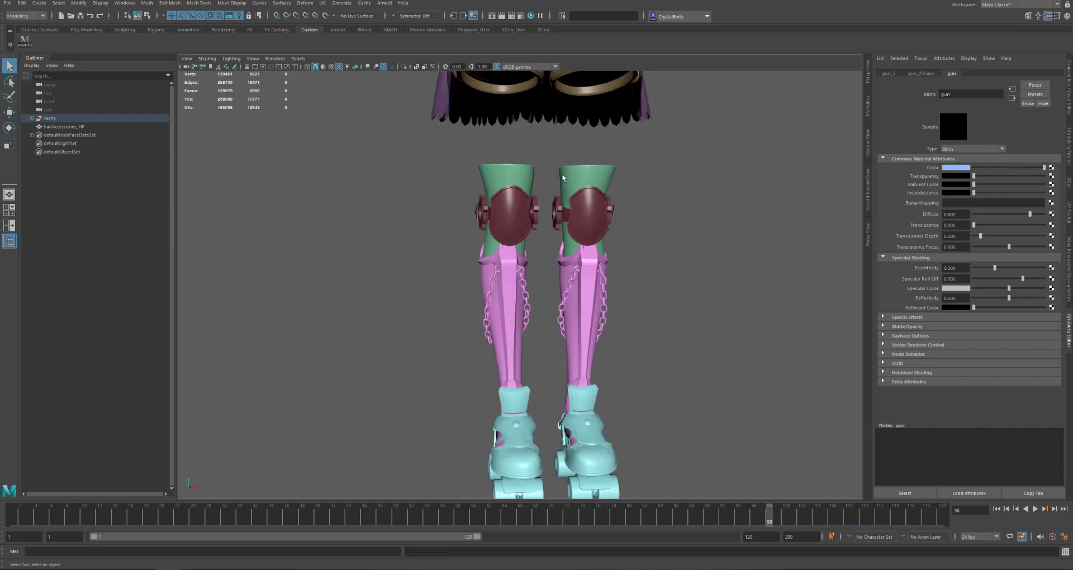
{"action": "left_click_drag", "start_coordinate": [984, 94], "coordinate": [895, 81]}
{"action": "type", "text": "socks"}
{"action": "key", "text": "Return"}
- Rename the roller skates' material as skates
{"action": "left_click", "coordinate": [603, 258]}
{"action": "left_click_drag", "start_coordinate": [984, 94], "coordinate": [896, 85]}
{"action": "type", "text": "skates"}
{"action": "key", "text": "Return"}
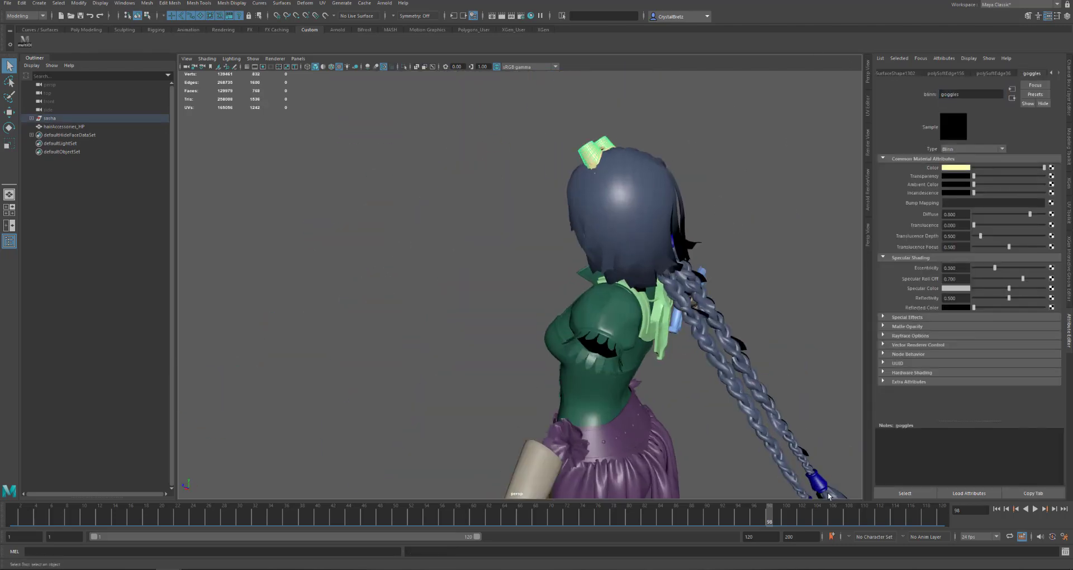
- Name the braid ties' material hairAccessories and hide the hairAccessories_HP object
{"action": "left_click", "coordinate": [816, 481]}
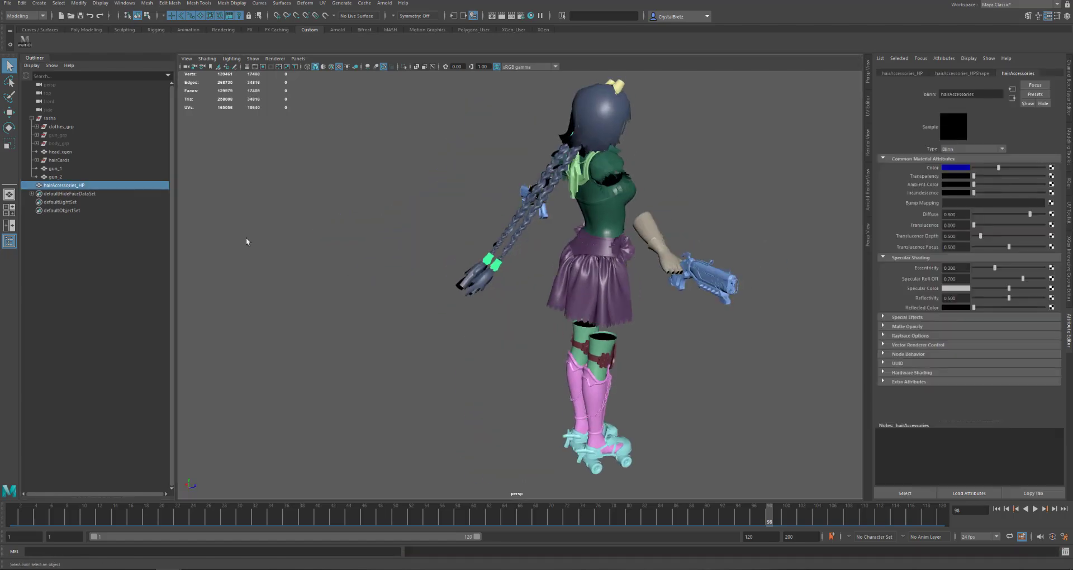
{"action": "key", "text": "ctrl+h"}
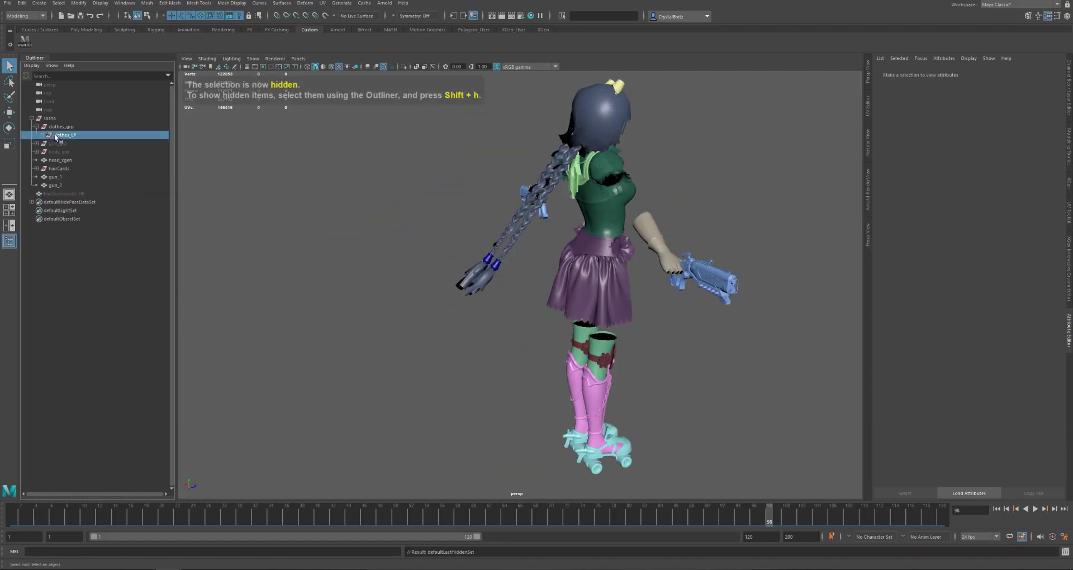
- Select the clothes_LP group and start an export of the current selection
{"action": "left_click", "coordinate": [64, 135]}
{"action": "left_click", "coordinate": [41, 134]}
{"action": "left_click", "coordinate": [41, 135]}
{"action": "left_click", "coordinate": [7, 4]}
{"action": "left_click", "coordinate": [44, 150]}
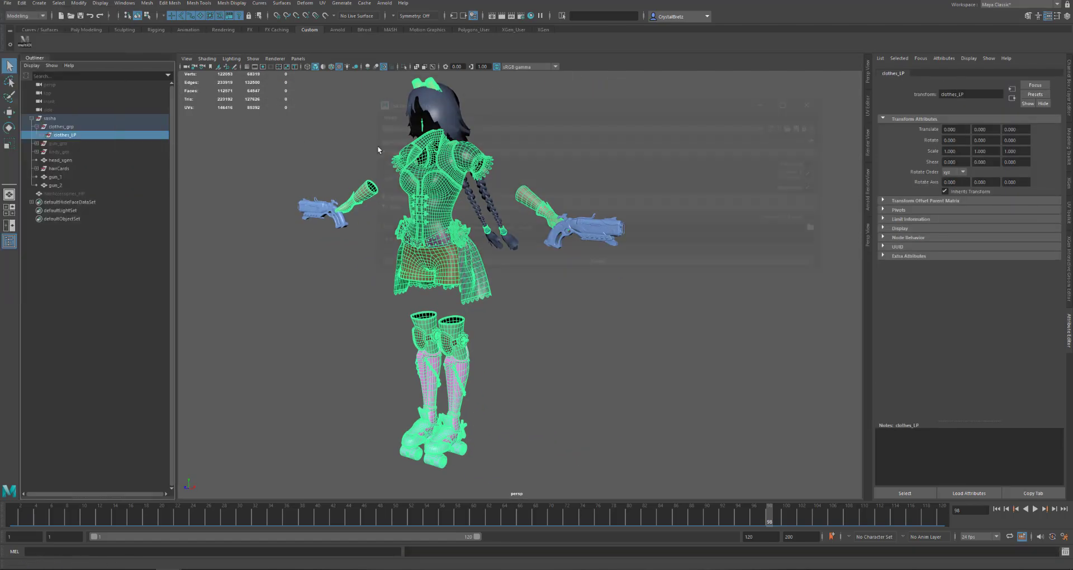
- Export the selected clothes as clothes_LP into the painter imports NEW_UVS folder
{"action": "left_click", "coordinate": [820, 229]}
{"action": "left_click", "coordinate": [835, 165]}
{"action": "left_click", "coordinate": [834, 166]}
{"action": "left_click", "coordinate": [835, 166]}
{"action": "left_click", "coordinate": [835, 165]}
{"action": "double_click", "coordinate": [372, 230]}
{"action": "double_click", "coordinate": [376, 200]}
{"action": "double_click", "coordinate": [375, 210]}
{"action": "left_click", "coordinate": [376, 192]}
{"action": "double_click", "coordinate": [526, 525]}
{"action": "key", "text": "BackSpace"}
{"action": "left_click", "coordinate": [862, 525]}
{"action": "double_click", "coordinate": [560, 241]}
{"action": "type", "text": "clothes_LP"}
{"action": "left_click", "coordinate": [559, 265]}
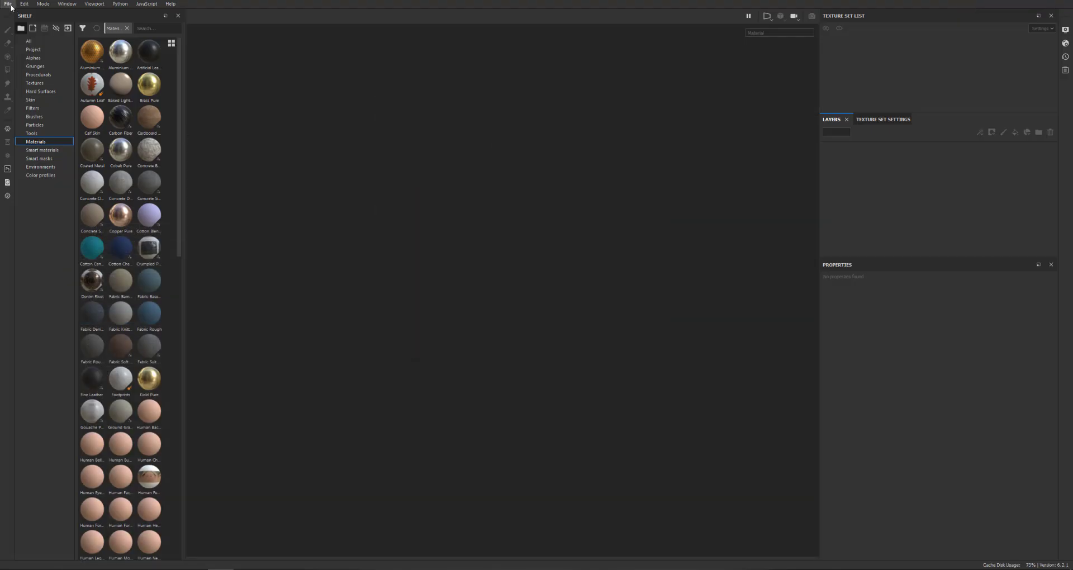
- In Substance Painter, set up a new project with the PBR - Metallic Roughness Alpha-test template, the clothes_LP mesh and 4096 resolution
{"action": "left_click", "coordinate": [8, 3]}
{"action": "mouse_move", "coordinate": [25, 30]}
{"action": "left_click", "coordinate": [15, 13]}
{"action": "left_click", "coordinate": [545, 151]}
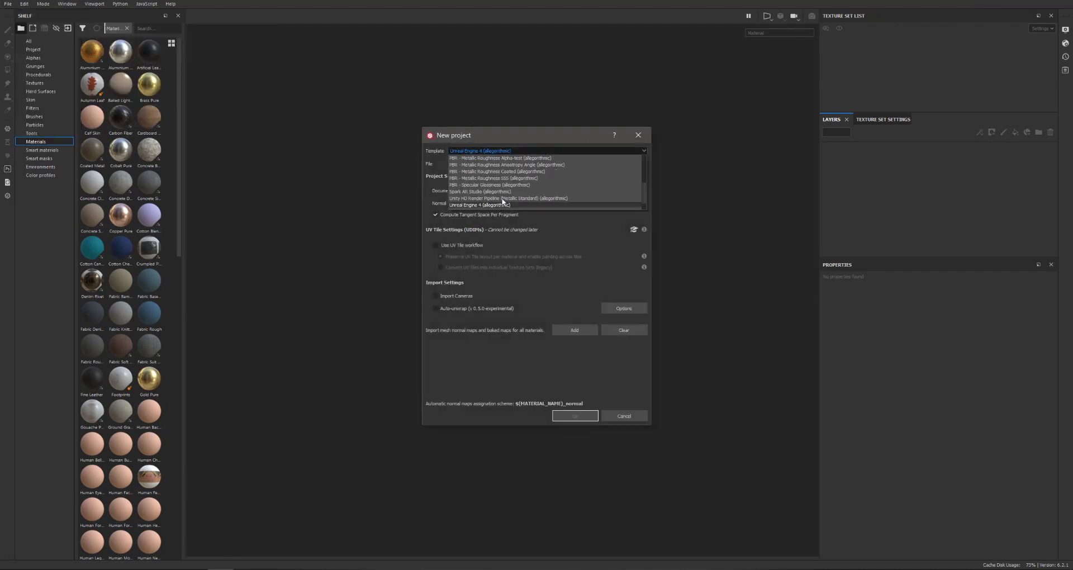
{"action": "left_click", "coordinate": [534, 159]}
{"action": "left_click", "coordinate": [624, 163]}
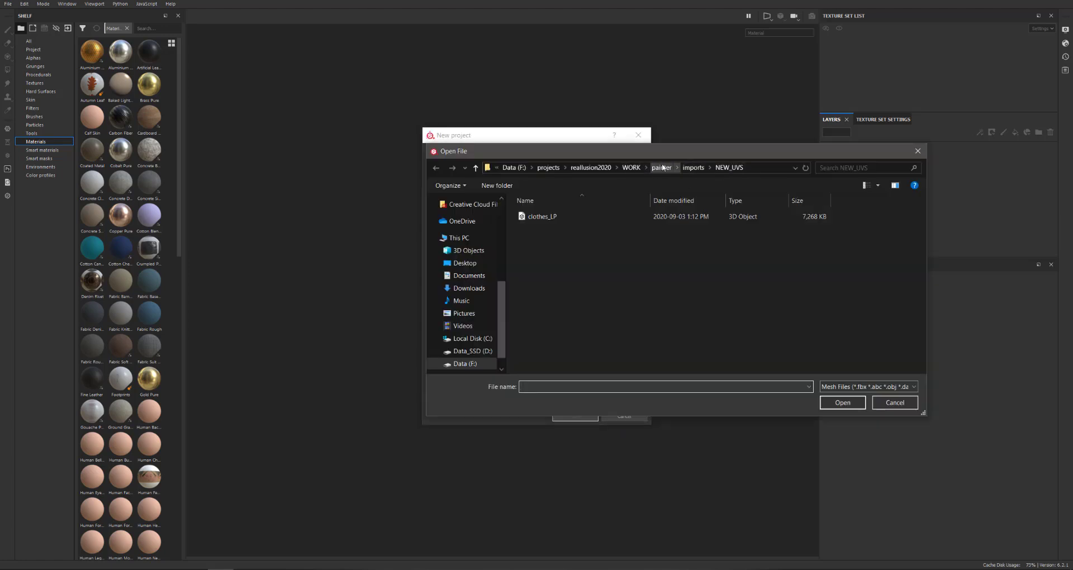
{"action": "double_click", "coordinate": [543, 217]}
{"action": "left_click", "coordinate": [507, 191]}
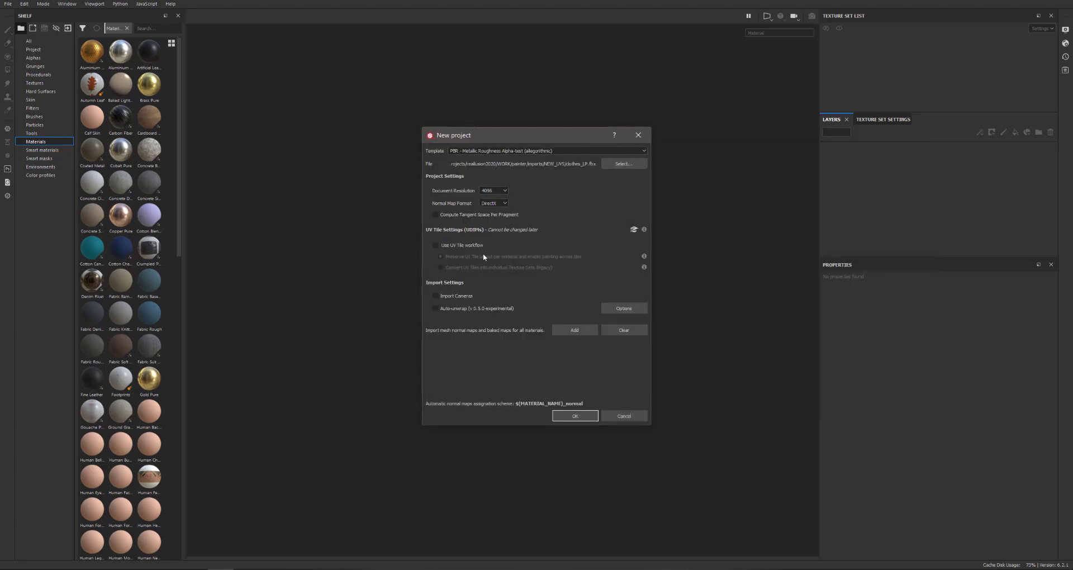
- Add all baked maps from the marmoset exports NEW_UVs folder to the new project and create it
{"action": "left_click", "coordinate": [580, 330]}
{"action": "left_click", "coordinate": [632, 168]}
{"action": "double_click", "coordinate": [538, 241]}
{"action": "double_click", "coordinate": [594, 230]}
{"action": "double_click", "coordinate": [558, 230]}
{"action": "key", "text": "ctrl+a"}
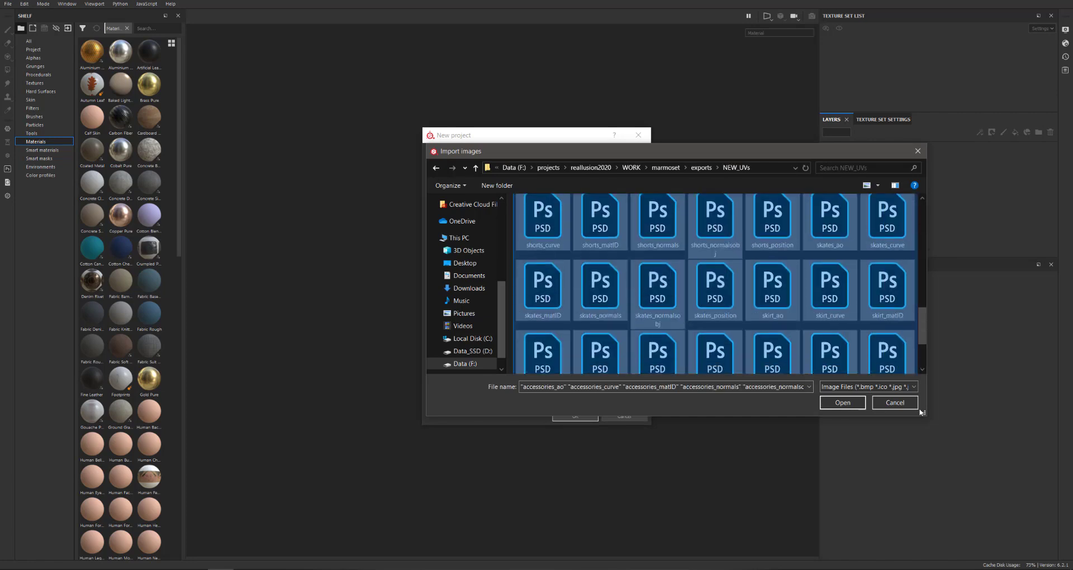
{"action": "left_click", "coordinate": [843, 403]}
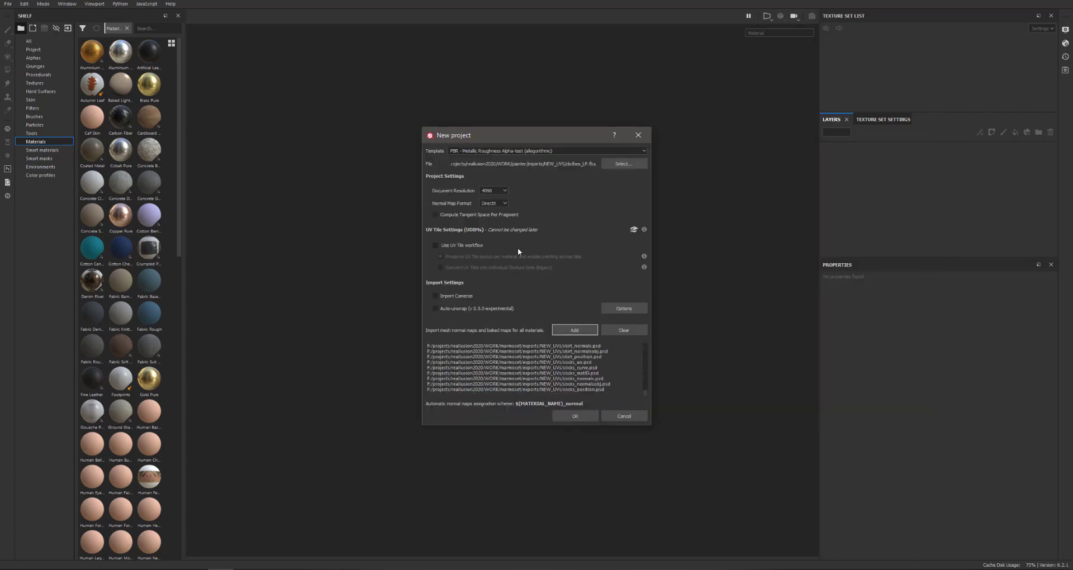
{"action": "left_click", "coordinate": [575, 416]}
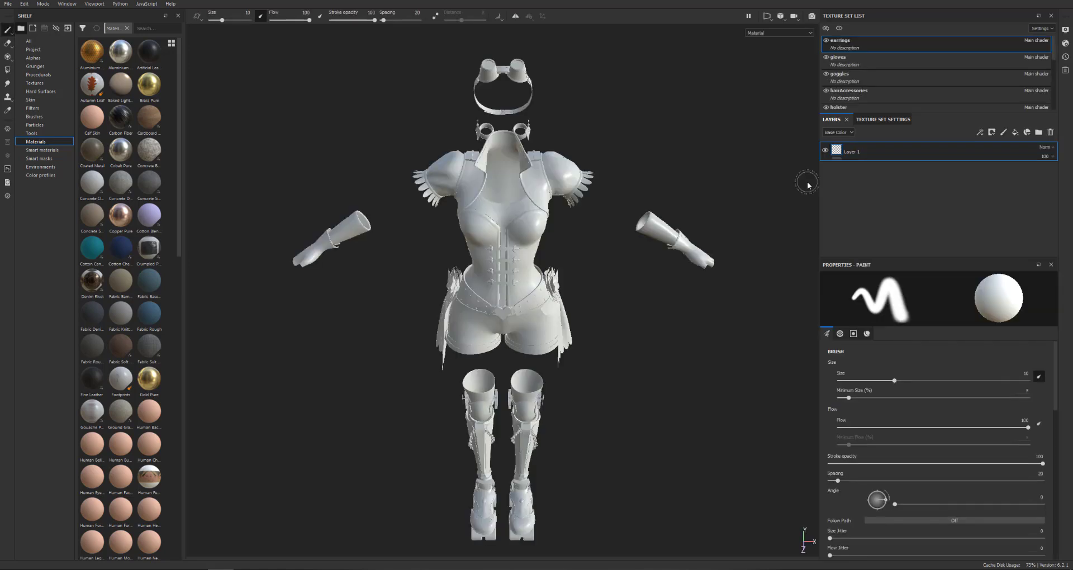
- Enlarge the texture set list and layer area, and show the texture set settings
{"action": "left_click_drag", "start_coordinate": [950, 115], "coordinate": [944, 156]}
{"action": "left_click_drag", "start_coordinate": [934, 259], "coordinate": [925, 372]}
{"action": "scroll", "coordinate": [847, 132], "scroll_direction": "down", "scroll_amount": 5}
{"action": "scroll", "coordinate": [847, 126], "scroll_direction": "up", "scroll_amount": 5}
{"action": "scroll", "coordinate": [869, 130], "scroll_direction": "down", "scroll_amount": 5}
{"action": "scroll", "coordinate": [868, 129], "scroll_direction": "up", "scroll_amount": 5}
{"action": "left_click", "coordinate": [883, 161]}
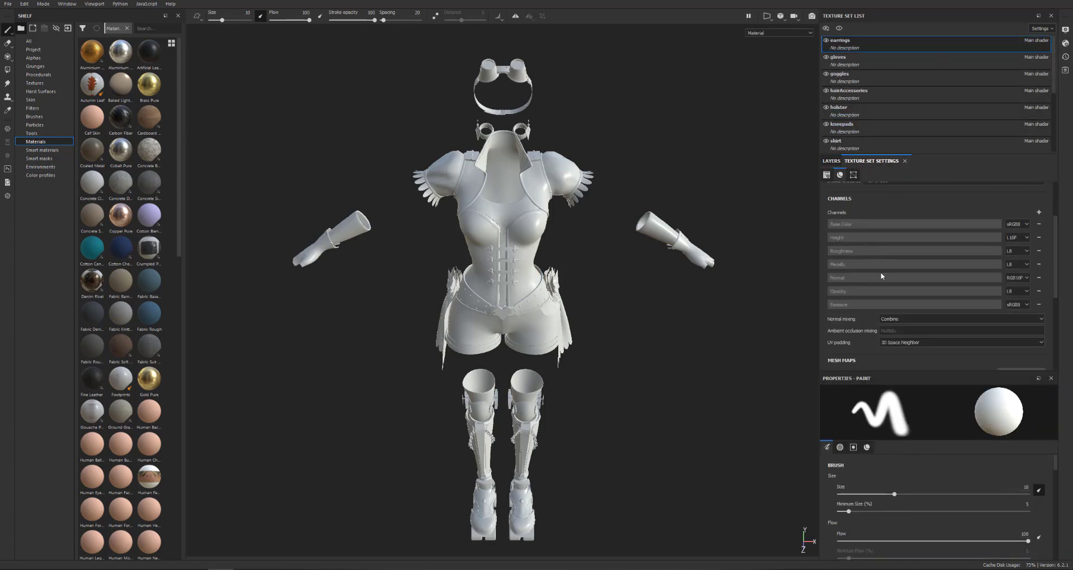
- Show the shelf's textures in a widened shelf with larger thumbnails
{"action": "left_click", "coordinate": [35, 83]}
{"action": "left_click_drag", "start_coordinate": [185, 75], "coordinate": [280, 76]}
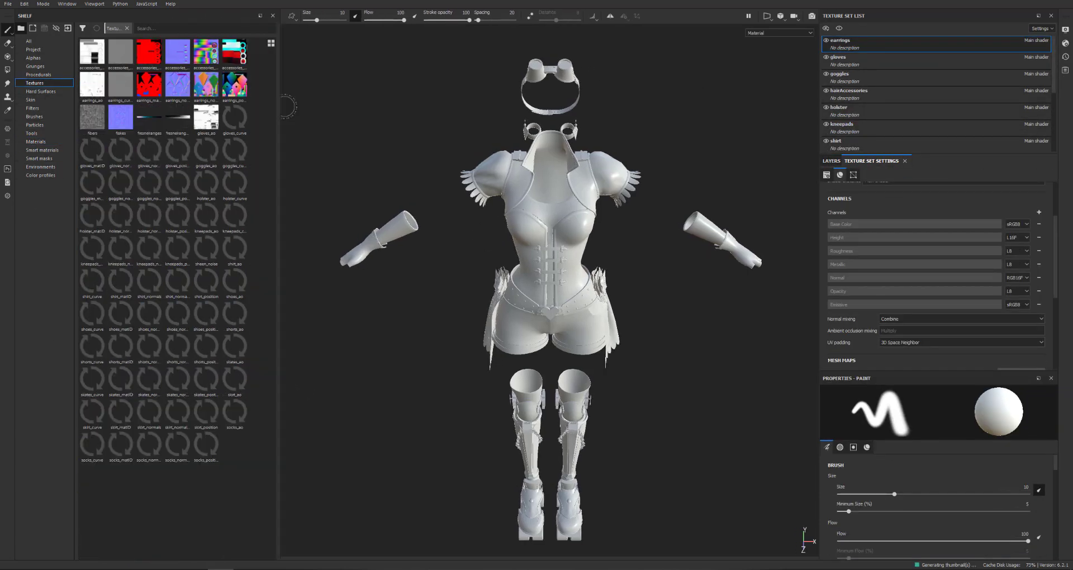
{"action": "scroll", "coordinate": [922, 95], "scroll_direction": "down", "scroll_amount": 3}
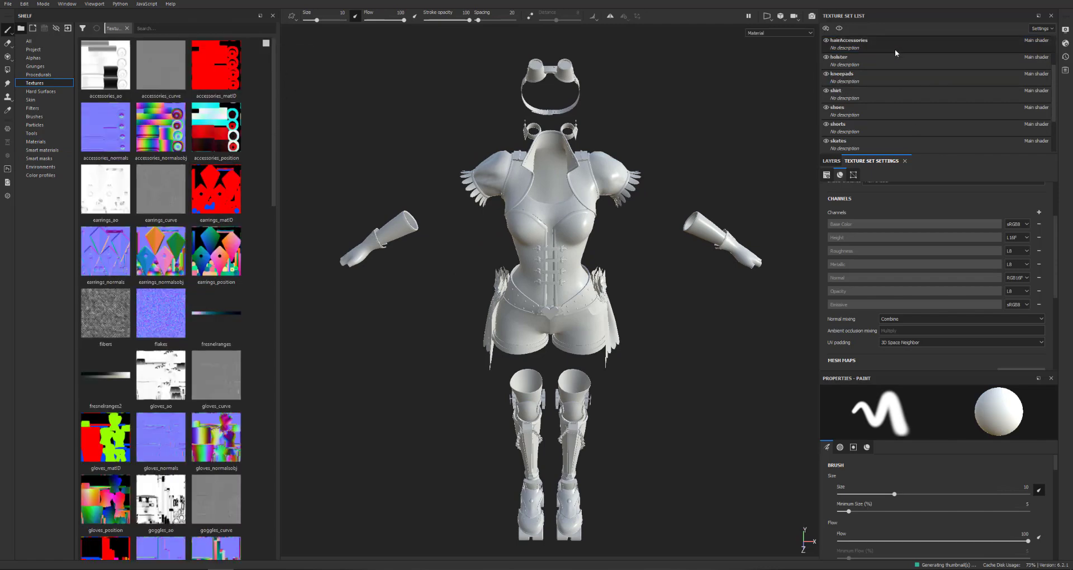
- Assign the accessories AO, curvature, ID, normal, world space normal and position maps to the hairAccessories set's mesh maps
{"action": "scroll", "coordinate": [870, 328], "scroll_direction": "down", "scroll_amount": 3}
{"action": "scroll", "coordinate": [870, 328], "scroll_direction": "down", "scroll_amount": 1}
{"action": "left_click_drag", "start_coordinate": [105, 64], "coordinate": [944, 288]}
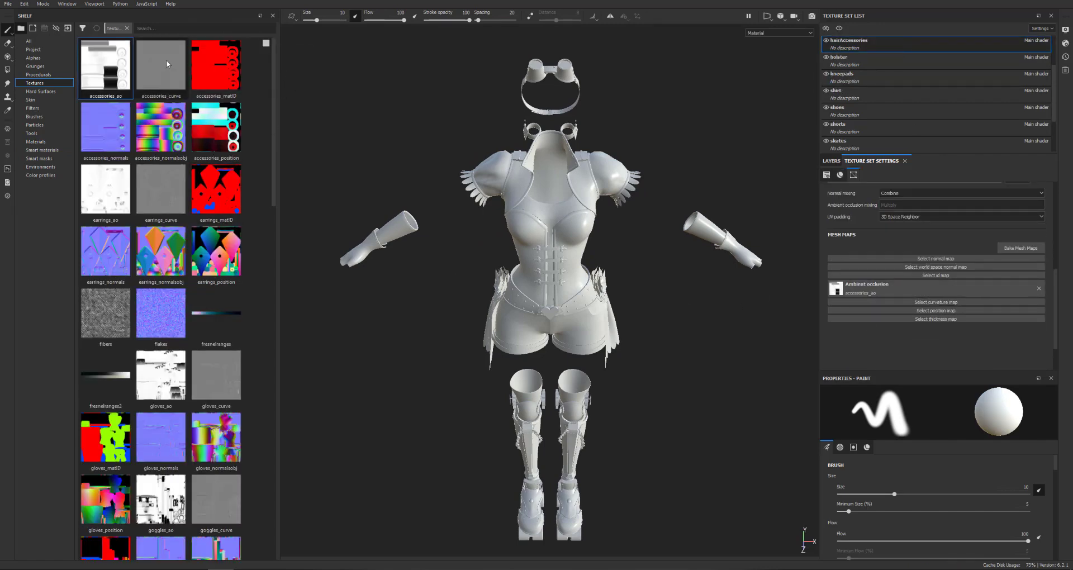
{"action": "left_click_drag", "start_coordinate": [161, 64], "coordinate": [951, 307]}
{"action": "left_click_drag", "start_coordinate": [216, 65], "coordinate": [949, 276]}
{"action": "left_click_drag", "start_coordinate": [106, 127], "coordinate": [927, 267]}
{"action": "left_click", "coordinate": [1039, 272]}
{"action": "left_click_drag", "start_coordinate": [161, 127], "coordinate": [941, 267]}
{"action": "left_click_drag", "start_coordinate": [216, 126], "coordinate": [954, 339]}
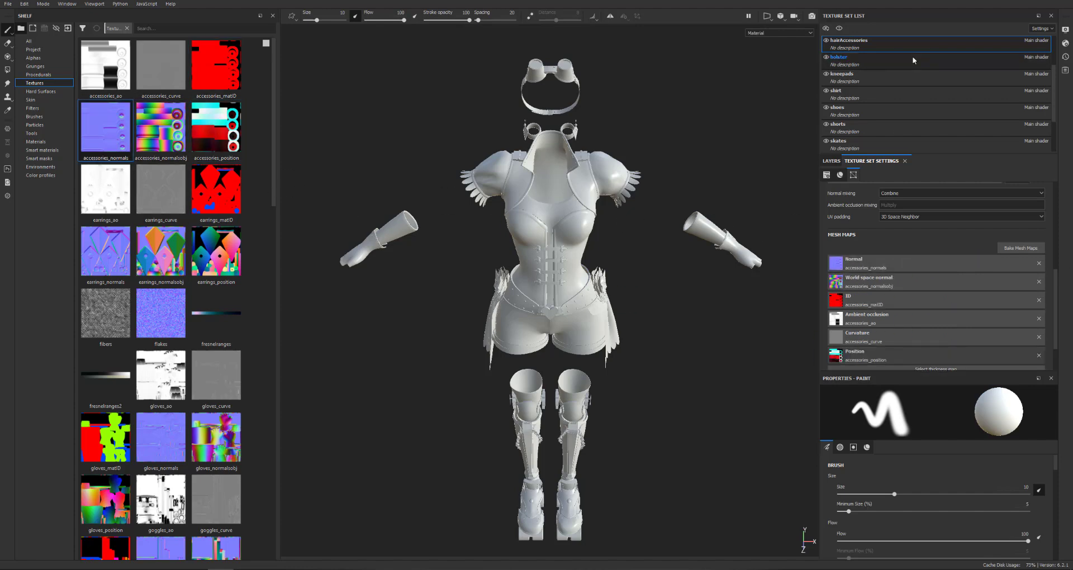
- Assign the earrings AO, curvature, ID, normal and world space normal maps to the earrings set's mesh maps
{"action": "scroll", "coordinate": [917, 53], "scroll_direction": "up", "scroll_amount": 3}
{"action": "left_click", "coordinate": [894, 42]}
{"action": "left_click_drag", "start_coordinate": [99, 210], "coordinate": [952, 284]}
{"action": "left_click_drag", "start_coordinate": [161, 190], "coordinate": [953, 302]}
{"action": "left_click_drag", "start_coordinate": [217, 190], "coordinate": [945, 276]}
{"action": "left_click_drag", "start_coordinate": [105, 251], "coordinate": [945, 259]}
{"action": "left_click_drag", "start_coordinate": [161, 251], "coordinate": [989, 278]}
- Assign the gloves AO, curvature, ID, normal and world space normal maps to the gloves set's mesh maps
{"action": "left_click_drag", "start_coordinate": [273, 70], "coordinate": [280, 169]}
{"action": "left_click", "coordinate": [894, 61]}
{"action": "left_click_drag", "start_coordinate": [687, 289], "coordinate": [606, 304], "text": "alt"}
{"action": "right_click_drag", "start_coordinate": [606, 305], "coordinate": [687, 305], "text": "alt"}
{"action": "middle_click_drag", "start_coordinate": [688, 304], "coordinate": [503, 297], "text": "alt"}
{"action": "left_click_drag", "start_coordinate": [164, 70], "coordinate": [956, 284]}
{"action": "left_click_drag", "start_coordinate": [216, 71], "coordinate": [953, 303]}
{"action": "left_click_drag", "start_coordinate": [162, 150], "coordinate": [945, 258]}
{"action": "left_click_drag", "start_coordinate": [106, 134], "coordinate": [945, 286]}
{"action": "left_click_drag", "start_coordinate": [216, 134], "coordinate": [944, 276]}
{"action": "left_click_drag", "start_coordinate": [531, 291], "coordinate": [519, 262], "text": "alt"}
{"action": "mouse_move", "coordinate": [391, 251]}
{"action": "right_mouse_down", "text": "alt"}
{"action": "mouse_move", "coordinate": [481, 246]}
{"action": "mouse_move", "coordinate": [392, 251]}
{"action": "right_mouse_up", "text": "alt"}
{"action": "left_click_drag", "start_coordinate": [448, 268], "coordinate": [531, 274], "text": "alt"}
- Assign the matching goggles textures, including normal and world space normal, to the goggles set's mesh maps
{"action": "left_click", "coordinate": [894, 77]}
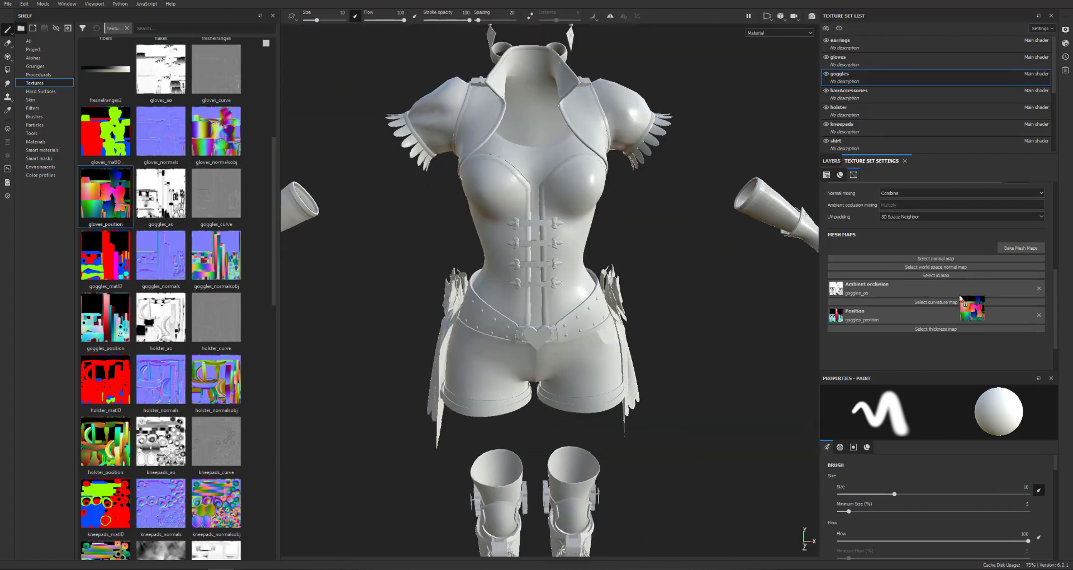
{"action": "left_click_drag", "start_coordinate": [161, 256], "coordinate": [936, 259]}
{"action": "left_click_drag", "start_coordinate": [215, 257], "coordinate": [895, 283]}
- Assign the holster AO, curvature, ID, normal and world space normal maps to the holster set's mesh maps
{"action": "scroll", "coordinate": [894, 283], "scroll_direction": "down", "scroll_amount": 1}
{"action": "left_click_drag", "start_coordinate": [273, 186], "coordinate": [274, 231]}
{"action": "left_click", "coordinate": [889, 111]}
{"action": "left_click_drag", "start_coordinate": [161, 178], "coordinate": [963, 260]}
{"action": "left_click_drag", "start_coordinate": [216, 178], "coordinate": [959, 276]}
{"action": "left_click_drag", "start_coordinate": [161, 241], "coordinate": [922, 234]}
{"action": "left_click_drag", "start_coordinate": [106, 241], "coordinate": [917, 260]}
{"action": "left_click_drag", "start_coordinate": [216, 241], "coordinate": [889, 252]}
- Assign the kneepads AO, curvature, ID, normal, world space normal and position maps to the kneepads set's mesh maps
{"action": "left_click", "coordinate": [881, 128]}
{"action": "left_click_drag", "start_coordinate": [161, 302], "coordinate": [942, 258]}
{"action": "left_click_drag", "start_coordinate": [221, 303], "coordinate": [939, 277]}
{"action": "left_click_drag", "start_coordinate": [105, 364], "coordinate": [950, 250]}
{"action": "left_click_drag", "start_coordinate": [161, 364], "coordinate": [936, 234]}
{"action": "left_click_drag", "start_coordinate": [216, 365], "coordinate": [937, 252]}
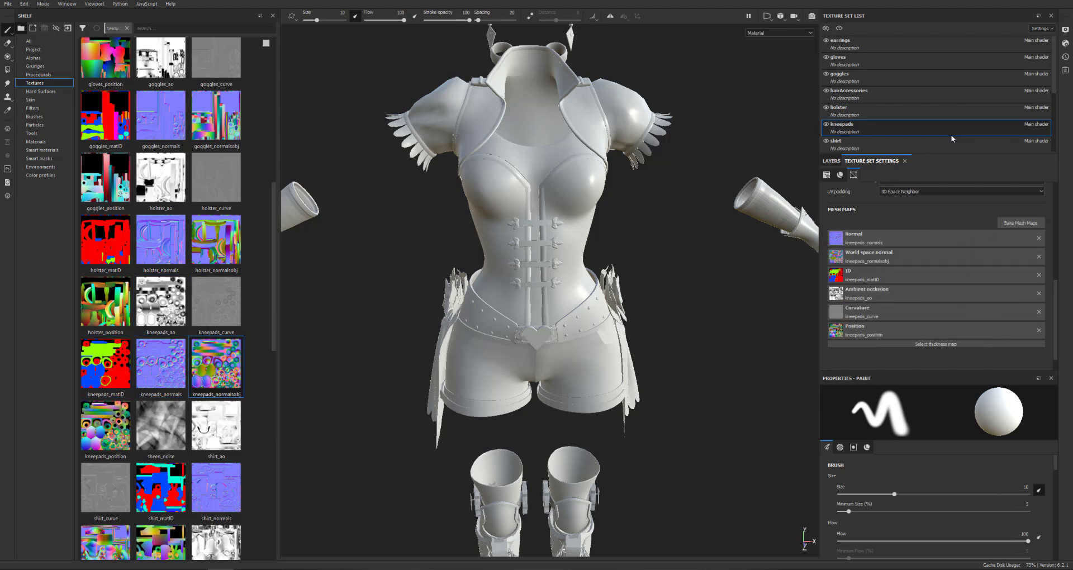
- Assign the shirt AO, curvature, ID, normal and world space normal maps to the shirt set's mesh maps
{"action": "scroll", "coordinate": [952, 136], "scroll_direction": "down", "scroll_amount": 1}
{"action": "left_click", "coordinate": [952, 95]}
{"action": "scroll", "coordinate": [215, 235], "scroll_direction": "down", "scroll_amount": 3}
{"action": "left_click_drag", "start_coordinate": [213, 224], "coordinate": [951, 259]}
{"action": "left_click_drag", "start_coordinate": [106, 296], "coordinate": [959, 277]}
{"action": "left_click_drag", "start_coordinate": [161, 296], "coordinate": [945, 251]}
{"action": "left_click_drag", "start_coordinate": [216, 296], "coordinate": [939, 233]}
{"action": "left_click_drag", "start_coordinate": [106, 358], "coordinate": [940, 252]}
{"action": "left_click_drag", "start_coordinate": [632, 252], "coordinate": [579, 258], "text": "alt"}
- Assign the shoes AO, curvature, ID, normal, world space normal and position maps to the shoes set's mesh maps
{"action": "scroll", "coordinate": [579, 258], "scroll_direction": "down", "scroll_amount": 3}
{"action": "scroll", "coordinate": [939, 252], "scroll_direction": "down", "scroll_amount": 1}
{"action": "left_click", "coordinate": [928, 111]}
{"action": "scroll", "coordinate": [217, 229], "scroll_direction": "down", "scroll_amount": 3}
{"action": "left_click_drag", "start_coordinate": [216, 168], "coordinate": [936, 237]}
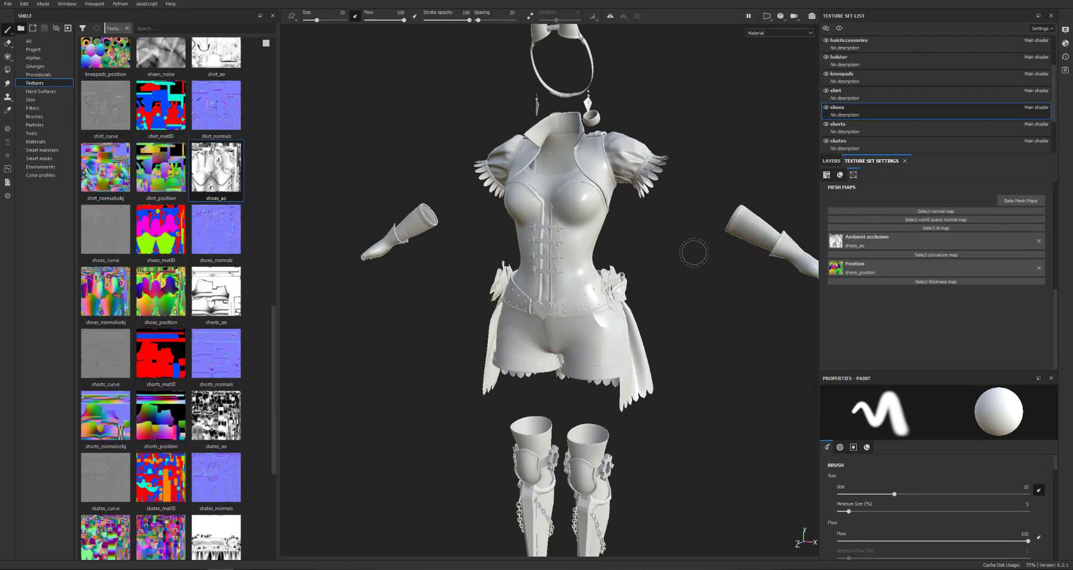
{"action": "left_click_drag", "start_coordinate": [106, 230], "coordinate": [931, 255]}
{"action": "left_click_drag", "start_coordinate": [161, 231], "coordinate": [916, 228]}
{"action": "left_click_drag", "start_coordinate": [216, 229], "coordinate": [936, 212]}
{"action": "left_click_drag", "start_coordinate": [105, 291], "coordinate": [936, 232]}
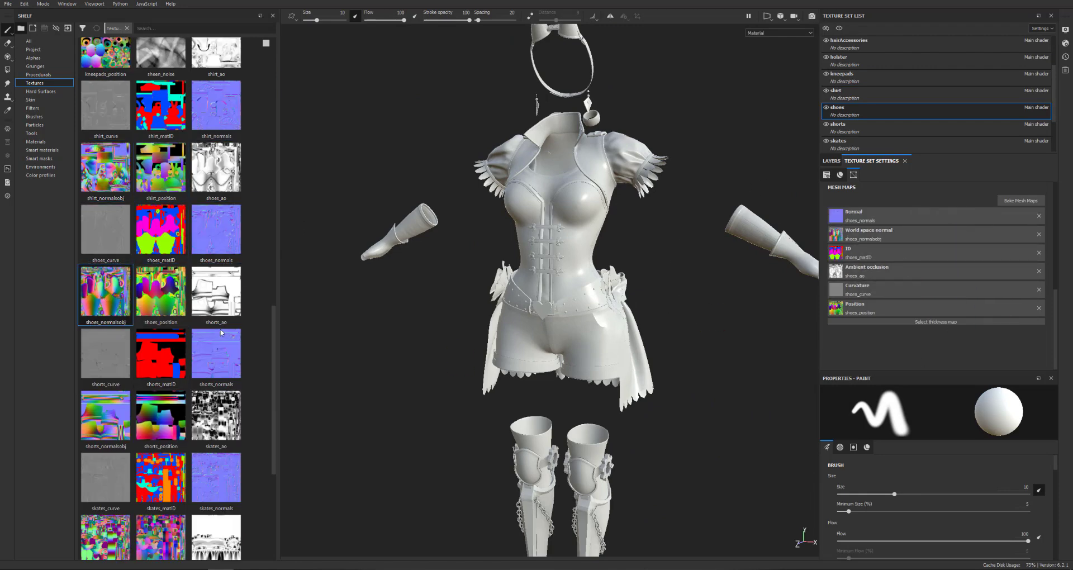
- Assign the shorts AO, curvature, ID, normal, world space normal and position maps to the shorts set's mesh maps
{"action": "left_click", "coordinate": [928, 127]}
{"action": "left_click_drag", "start_coordinate": [217, 293], "coordinate": [950, 237]}
{"action": "left_click_drag", "start_coordinate": [106, 355], "coordinate": [945, 255]}
{"action": "left_click_drag", "start_coordinate": [161, 355], "coordinate": [945, 228]}
{"action": "left_click_drag", "start_coordinate": [216, 355], "coordinate": [964, 213]}
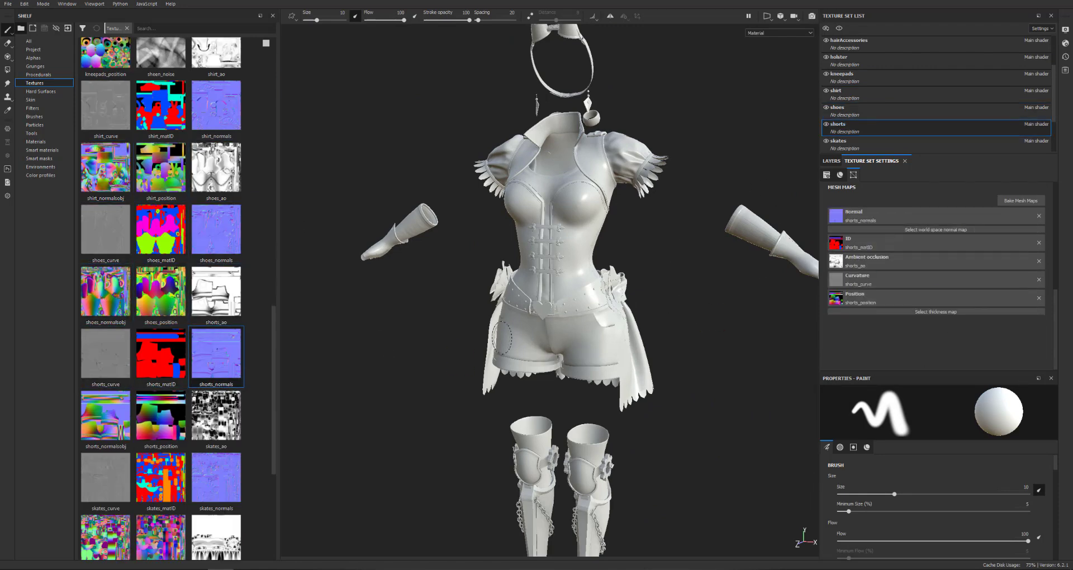
{"action": "left_click_drag", "start_coordinate": [105, 416], "coordinate": [940, 230]}
- Assign the skates AO, curvature, ID, normal, world space normal and position maps to the skates set's mesh maps
{"action": "left_click", "coordinate": [928, 144]}
{"action": "left_click_drag", "start_coordinate": [216, 416], "coordinate": [967, 237]}
{"action": "left_click_drag", "start_coordinate": [105, 478], "coordinate": [950, 254]}
{"action": "left_click_drag", "start_coordinate": [161, 478], "coordinate": [961, 228]}
{"action": "left_click_drag", "start_coordinate": [217, 478], "coordinate": [951, 212]}
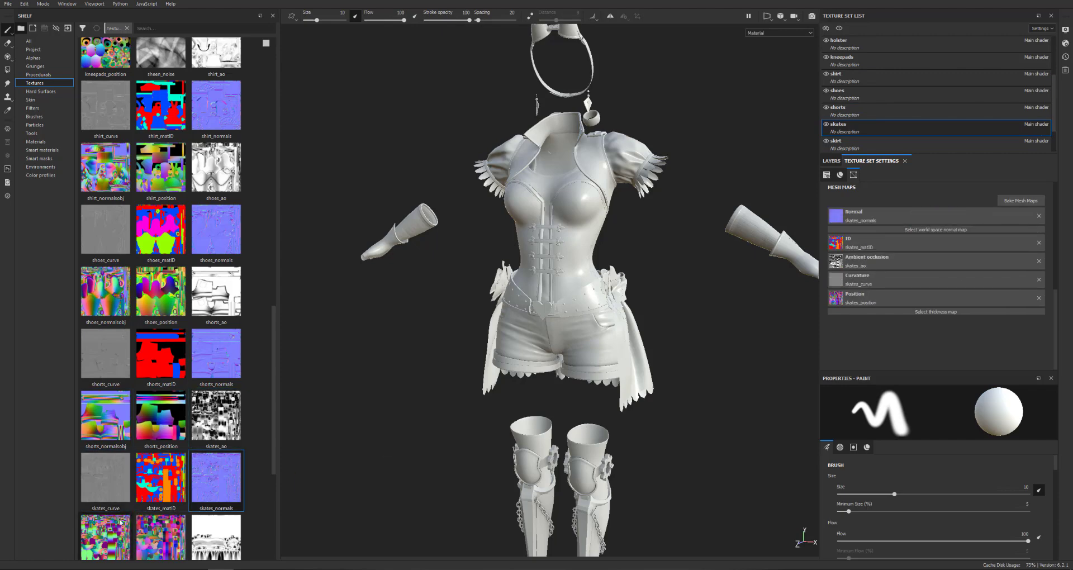
{"action": "left_click_drag", "start_coordinate": [106, 536], "coordinate": [944, 230]}
- Assign the skirt AO, curvature, ID, normal and world space normal maps to the skirt set's mesh maps
{"action": "scroll", "coordinate": [173, 392], "scroll_direction": "down", "scroll_amount": 3}
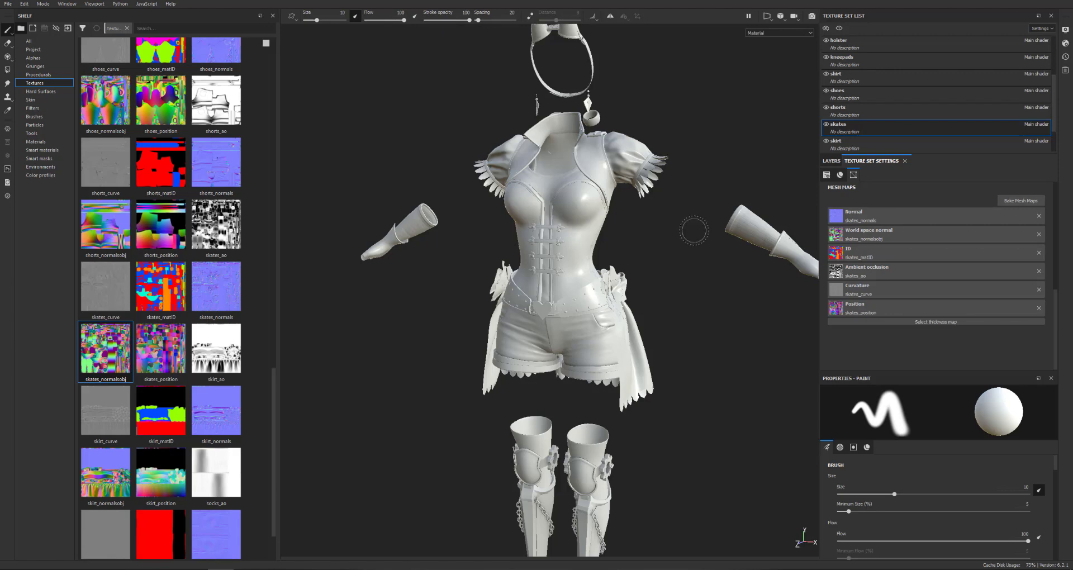
{"action": "left_click", "coordinate": [872, 144]}
{"action": "left_click_drag", "start_coordinate": [952, 241], "coordinate": [952, 237]}
{"action": "left_click_drag", "start_coordinate": [105, 411], "coordinate": [945, 255]}
{"action": "left_click_drag", "start_coordinate": [161, 410], "coordinate": [948, 228]}
{"action": "left_click_drag", "start_coordinate": [217, 411], "coordinate": [948, 211]}
{"action": "left_click_drag", "start_coordinate": [106, 473], "coordinate": [951, 230]}
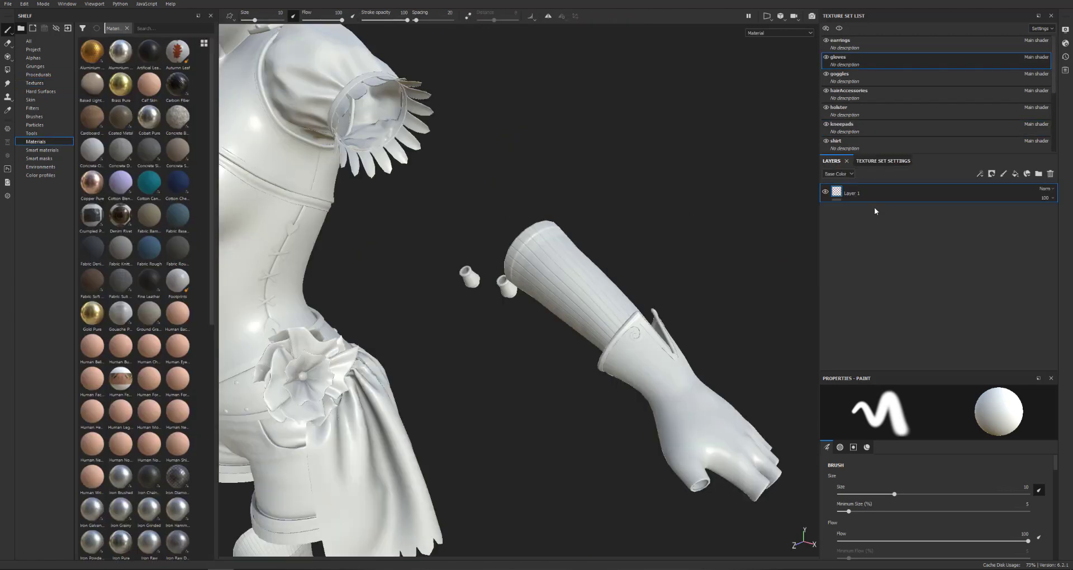
- Add the Gold Pure material to the shirt texture set's layers and create a folder for it
{"action": "left_click", "coordinate": [878, 55]}
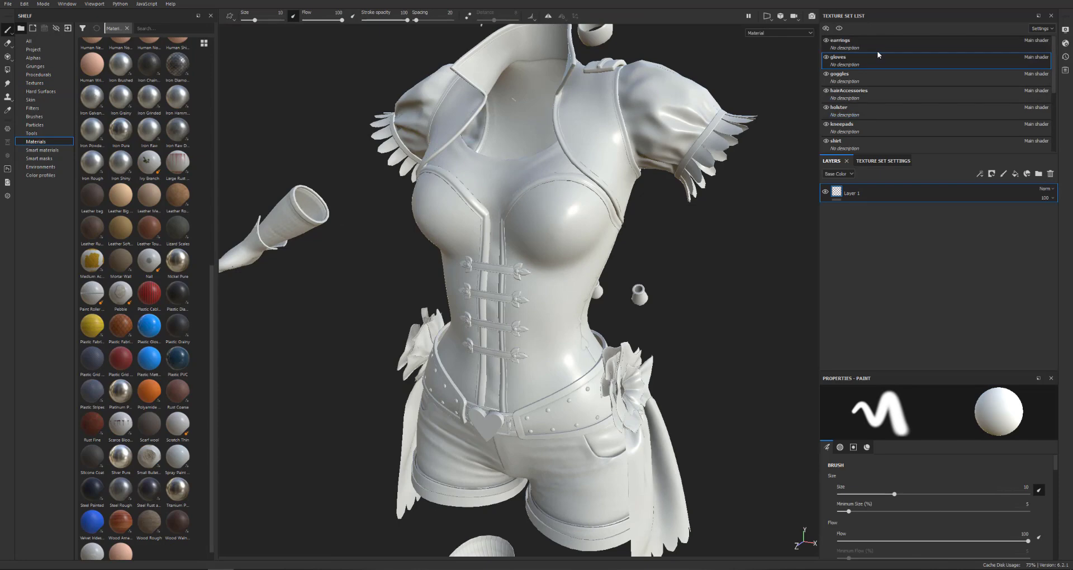
{"action": "scroll", "coordinate": [875, 129], "scroll_direction": "down", "scroll_amount": 1}
{"action": "left_click", "coordinate": [884, 91]}
{"action": "scroll", "coordinate": [162, 308], "scroll_direction": "down", "scroll_amount": 2}
{"action": "scroll", "coordinate": [163, 308], "scroll_direction": "up", "scroll_amount": 5}
{"action": "left_click_drag", "start_coordinate": [92, 300], "coordinate": [870, 194]}
{"action": "left_click", "coordinate": [1039, 174]}
- Mask the folder with a color selection using the ID color of the shirt's trim
{"action": "right_click", "coordinate": [851, 190]}
{"action": "left_click", "coordinate": [893, 221]}
{"action": "left_click", "coordinate": [1037, 478]}
{"action": "left_click", "coordinate": [485, 241]}
{"action": "left_click_drag", "start_coordinate": [492, 243], "coordinate": [537, 247], "text": "alt+shift"}
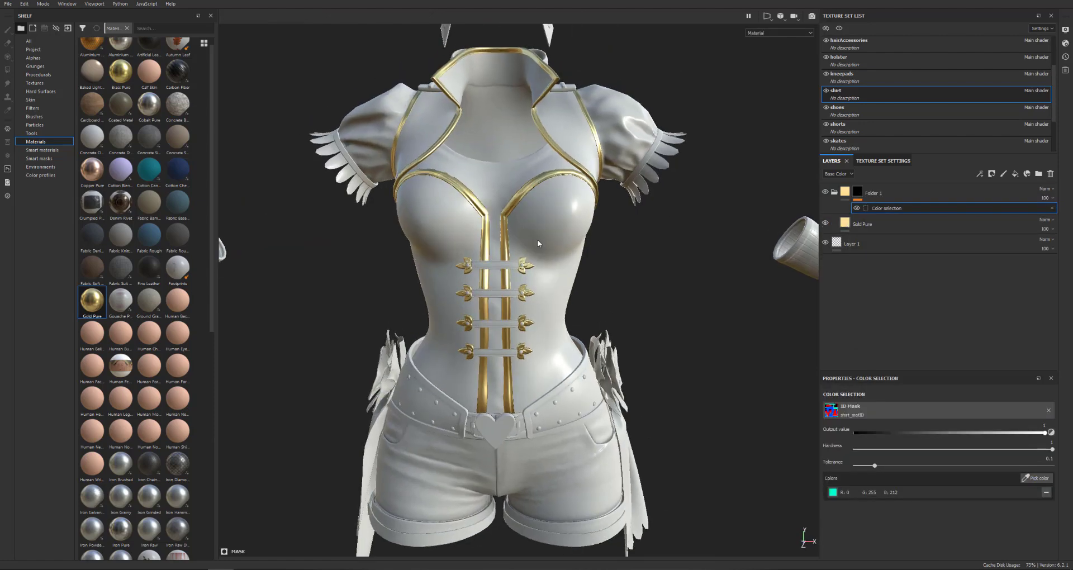
- Change the Gold Pure layer's base color to a muted orange gold
{"action": "left_click", "coordinate": [896, 224]}
{"action": "scroll", "coordinate": [860, 494], "scroll_direction": "down", "scroll_amount": 3}
{"action": "left_click", "coordinate": [891, 471]}
{"action": "left_click", "coordinate": [937, 491]}
{"action": "left_click", "coordinate": [963, 546]}
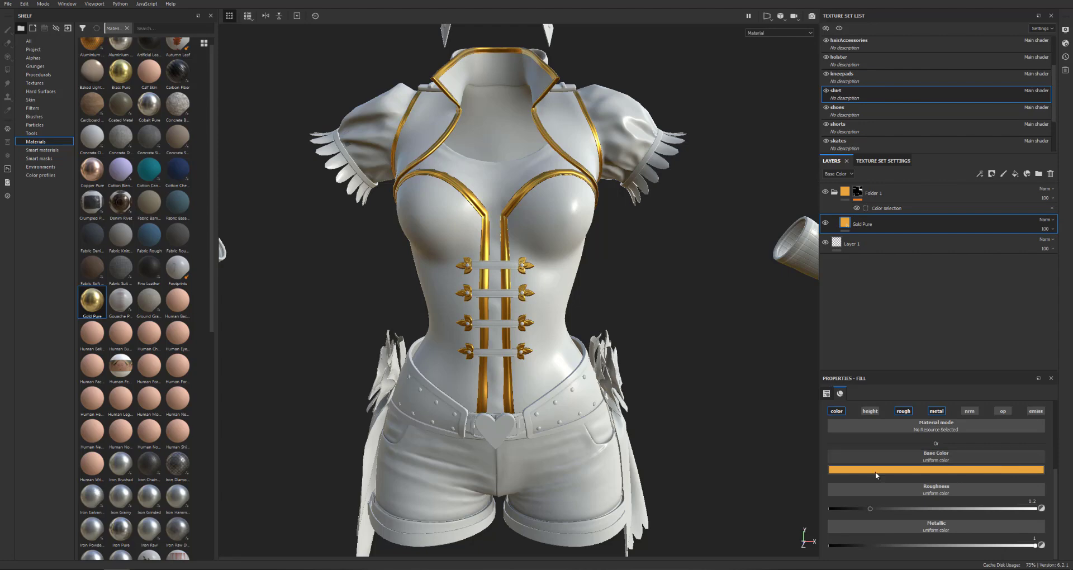
{"action": "left_click", "coordinate": [901, 471]}
{"action": "left_click_drag", "start_coordinate": [991, 521], "coordinate": [992, 514]}
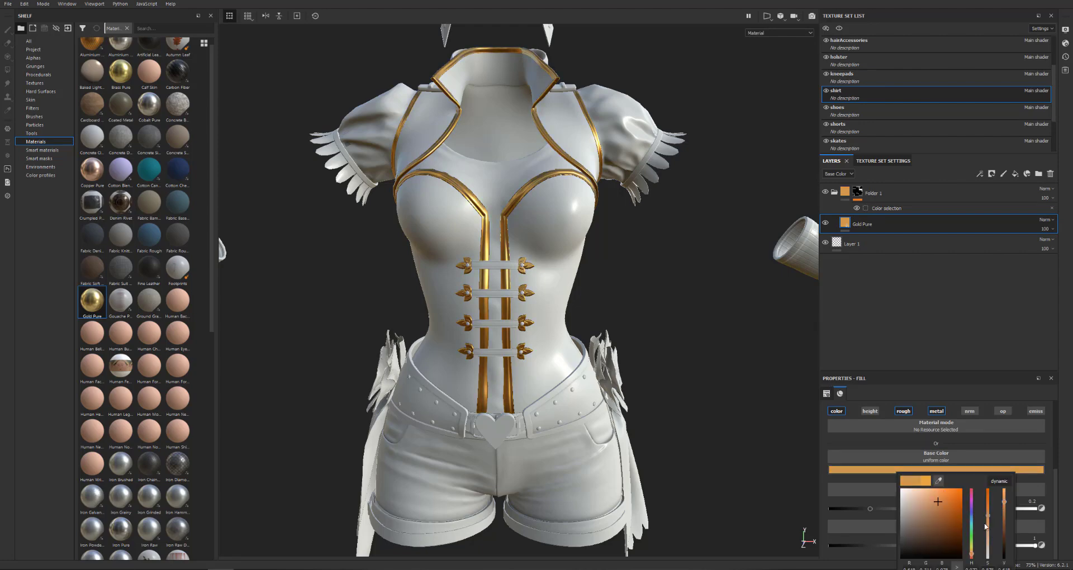
{"action": "mouse_move", "coordinate": [688, 280]}
{"action": "left_mouse_down", "text": "alt"}
{"action": "mouse_move", "coordinate": [520, 299]}
{"action": "mouse_move", "coordinate": [685, 288]}
{"action": "left_mouse_up", "text": "alt"}
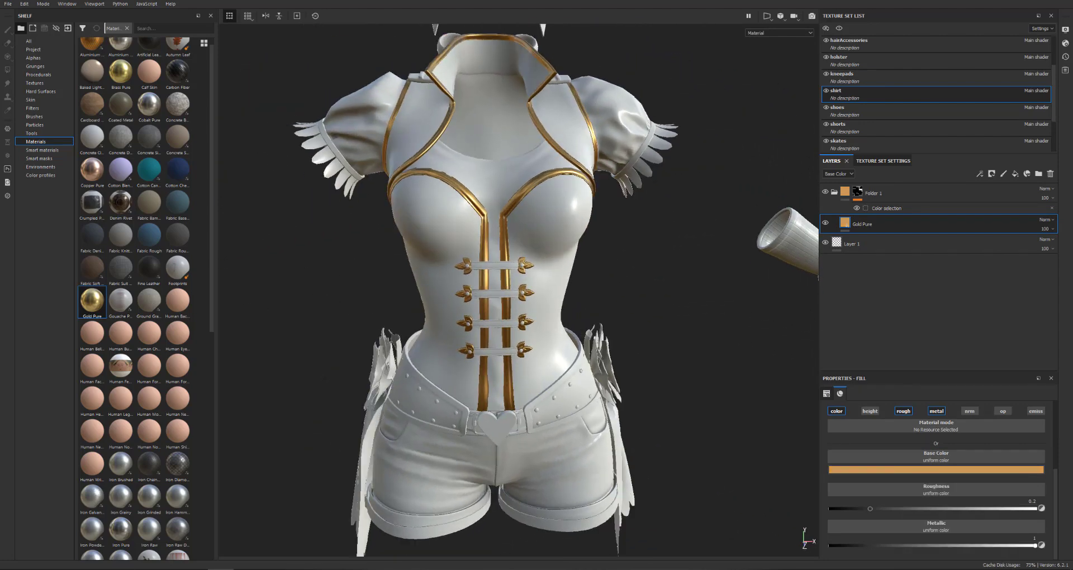
- Rename the masked gold folder as gold_trim and collapse it
{"action": "left_click_drag", "start_coordinate": [573, 316], "coordinate": [626, 251], "text": "alt"}
{"action": "left_click", "coordinate": [834, 192]}
{"action": "double_click", "coordinate": [874, 193]}
{"action": "type", "text": "gold_trim"}
{"action": "key", "text": "Return"}
{"action": "left_click", "coordinate": [835, 193]}
{"action": "left_click", "coordinate": [834, 192]}
{"action": "right_click", "coordinate": [897, 195]}
{"action": "left_click", "coordinate": [942, 334]}
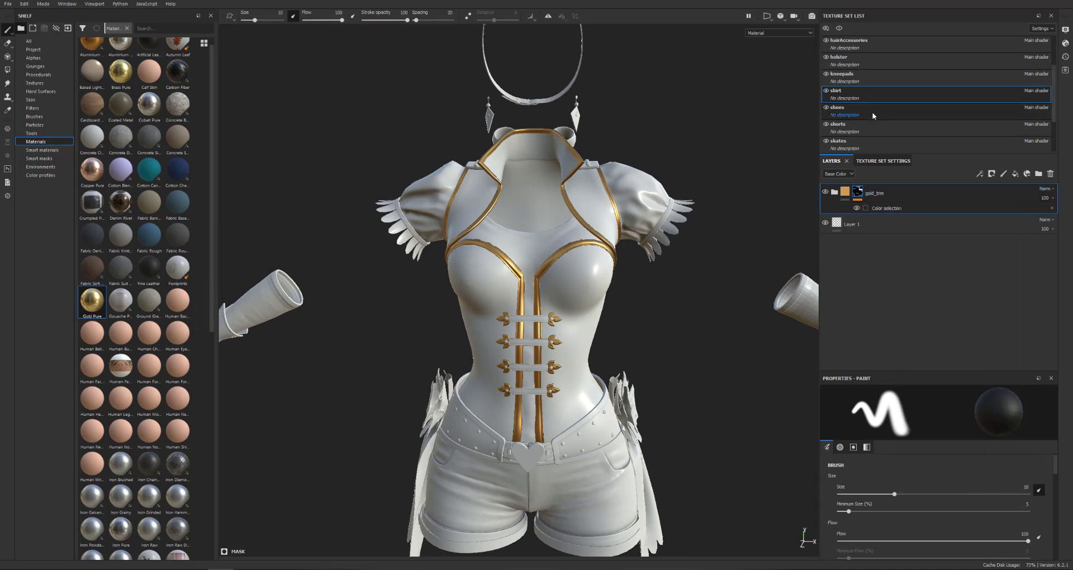
- Copy the shirt's gold_trim folder and paste it into the earrings texture set's layers
{"action": "scroll", "coordinate": [858, 130], "scroll_direction": "up", "scroll_amount": 2}
{"action": "left_click", "coordinate": [856, 58]}
{"action": "right_click", "coordinate": [888, 227]}
{"action": "left_click", "coordinate": [924, 374]}
{"action": "left_click", "coordinate": [871, 48]}
{"action": "right_click", "coordinate": [888, 192]}
{"action": "left_click", "coordinate": [931, 339]}
{"action": "left_click", "coordinate": [876, 162]}
{"action": "left_click", "coordinate": [832, 161]}
{"action": "left_click", "coordinate": [858, 198]}
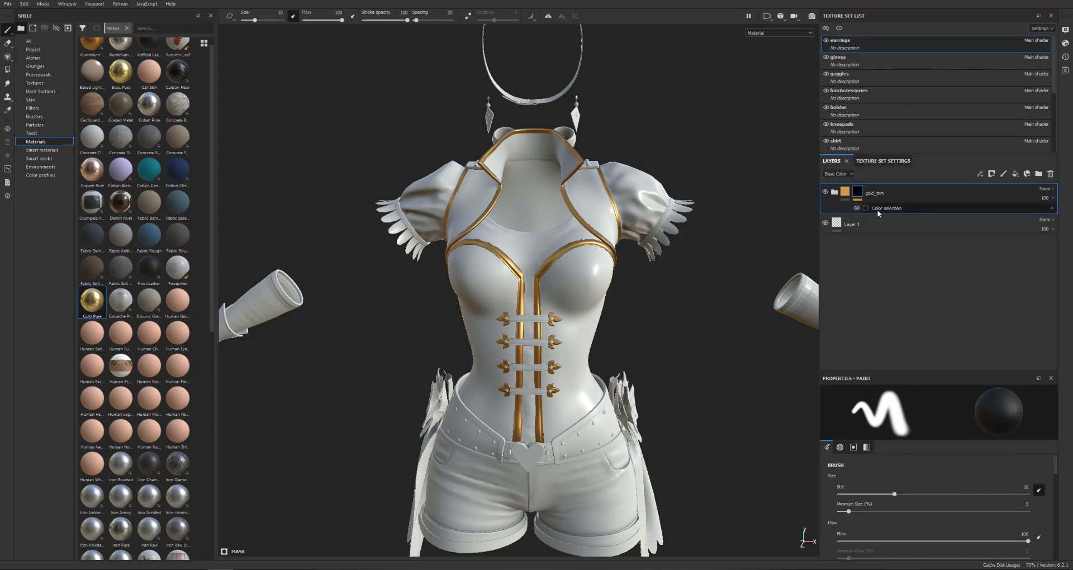
- Replace the ID color in the earrings' gold_trim mask with the red color picked from the earring
{"action": "left_click", "coordinate": [879, 210]}
{"action": "scroll", "coordinate": [587, 112], "scroll_direction": "up", "scroll_amount": 5}
{"action": "left_click", "coordinate": [1046, 492]}
{"action": "left_click", "coordinate": [1037, 479]}
{"action": "left_click", "coordinate": [549, 151]}
{"action": "left_click_drag", "start_coordinate": [632, 210], "coordinate": [601, 221], "text": "alt"}
- Add the gold_trim folder to the gloves texture set and mask it with the ID color of the gloves' trim
{"action": "left_click", "coordinate": [889, 59]}
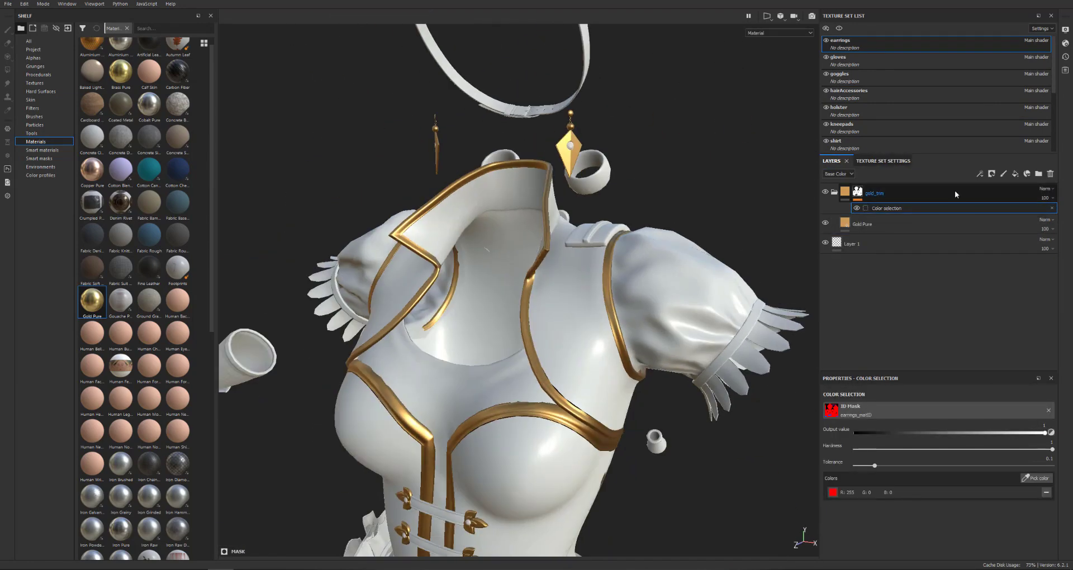
{"action": "left_click", "coordinate": [857, 194]}
{"action": "left_click", "coordinate": [885, 208]}
{"action": "left_click", "coordinate": [1047, 493]}
{"action": "left_click", "coordinate": [1037, 479]}
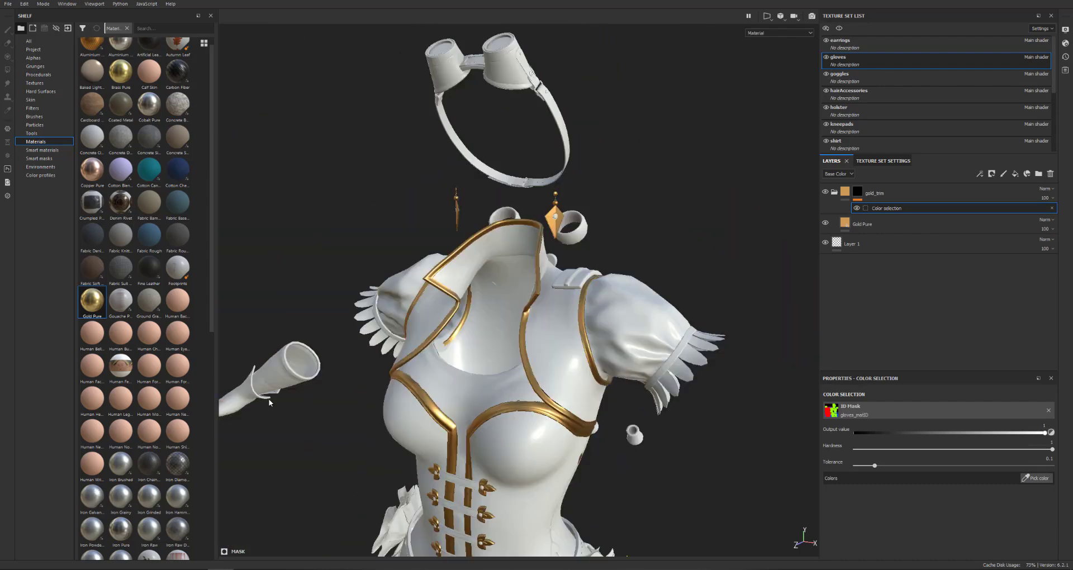
{"action": "left_click", "coordinate": [1030, 479]}
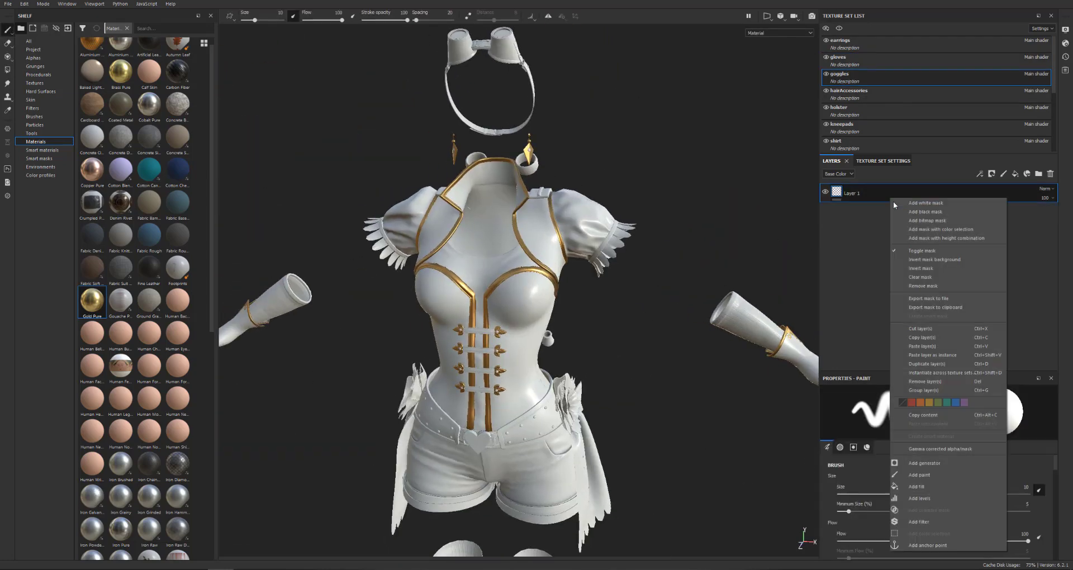
- Paste the gold_trim folder into the goggles texture set and pick the goggles' trim ID color for its mask
{"action": "left_click", "coordinate": [934, 348]}
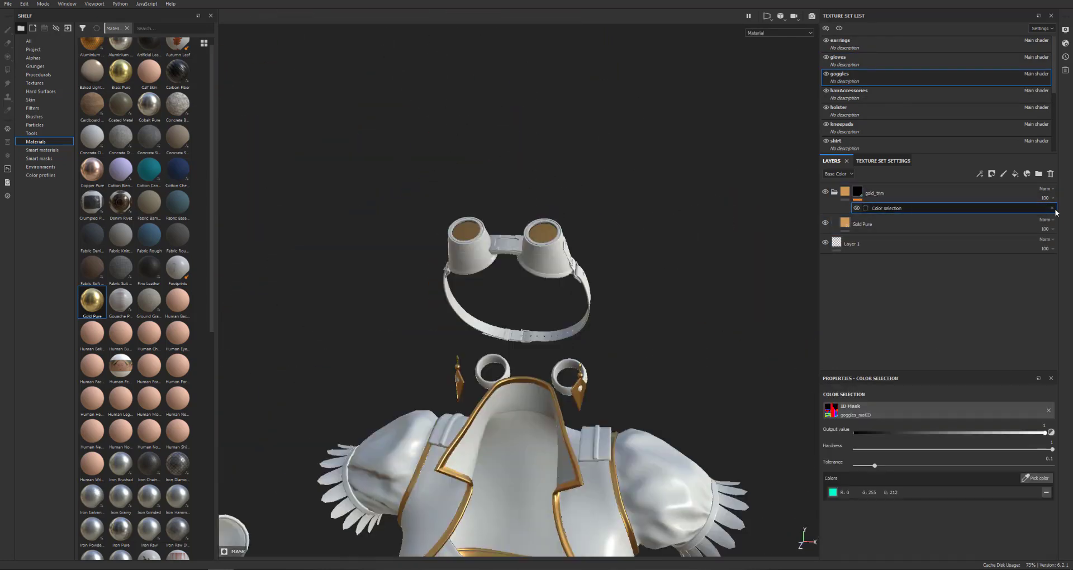
{"action": "left_click", "coordinate": [1052, 208]}
{"action": "right_click", "coordinate": [859, 195]}
{"action": "left_click", "coordinate": [900, 431]}
{"action": "left_click", "coordinate": [1037, 479]}
{"action": "left_click", "coordinate": [535, 246]}
- Paste the gold_trim folder into the shoes texture set's layers
{"action": "left_click_drag", "start_coordinate": [643, 274], "coordinate": [615, 313], "text": "alt"}
{"action": "scroll", "coordinate": [621, 391], "scroll_direction": "down", "scroll_amount": 5}
{"action": "middle_click_drag", "start_coordinate": [626, 492], "coordinate": [632, 280], "text": "alt"}
{"action": "scroll", "coordinate": [632, 281], "scroll_direction": "up", "scroll_amount": 5}
{"action": "scroll", "coordinate": [632, 280], "scroll_direction": "down", "scroll_amount": 3}
{"action": "scroll", "coordinate": [877, 78], "scroll_direction": "down", "scroll_amount": 1}
{"action": "left_click", "coordinate": [878, 108]}
{"action": "right_click", "coordinate": [922, 195]}
{"action": "left_click", "coordinate": [903, 236]}
{"action": "key", "text": "ctrl+v"}
- Set the shoes' gold_trim mask to the ID color picked from the shoe trim and collapse the folder
{"action": "middle_click_drag", "start_coordinate": [659, 475], "coordinate": [637, 167], "text": "alt"}
{"action": "left_click", "coordinate": [1043, 489]}
{"action": "left_click", "coordinate": [1037, 479]}
{"action": "left_click", "coordinate": [564, 225]}
{"action": "left_click_drag", "start_coordinate": [615, 381], "coordinate": [486, 349], "text": "alt"}
{"action": "left_click", "coordinate": [1045, 493]}
{"action": "left_click", "coordinate": [1037, 479]}
{"action": "left_click", "coordinate": [608, 232]}
{"action": "left_click_drag", "start_coordinate": [671, 330], "coordinate": [810, 367], "text": "alt"}
{"action": "left_click", "coordinate": [834, 192]}
- Paste the gold_trim folder into the kneepads texture set and pick a new ID color for its mask
{"action": "left_click", "coordinate": [865, 77]}
{"action": "right_click", "coordinate": [904, 196]}
{"action": "left_click", "coordinate": [945, 347]}
{"action": "left_click", "coordinate": [887, 208]}
{"action": "left_click", "coordinate": [1046, 493]}
{"action": "left_click", "coordinate": [1037, 479]}
{"action": "left_click", "coordinate": [597, 183]}
{"action": "mouse_move", "coordinate": [626, 231]}
{"action": "left_mouse_down", "text": "alt"}
{"action": "mouse_move", "coordinate": [889, 253]}
{"action": "mouse_move", "coordinate": [629, 230]}
{"action": "left_mouse_up", "text": "alt"}
- Paste the gold_trim folder into the skates texture set and mask it with an ID color picked from the skates
{"action": "left_click", "coordinate": [890, 143]}
{"action": "right_click", "coordinate": [894, 198]}
{"action": "left_click", "coordinate": [935, 348]}
{"action": "left_click", "coordinate": [887, 209]}
{"action": "left_click", "coordinate": [1046, 493]}
{"action": "left_click", "coordinate": [1038, 479]}
{"action": "left_click", "coordinate": [559, 386]}
{"action": "left_click_drag", "start_coordinate": [709, 390], "coordinate": [702, 256], "text": "alt"}
- Paste the gold_trim folder into the skirt texture set's layers
{"action": "scroll", "coordinate": [702, 256], "scroll_direction": "down", "scroll_amount": 3}
{"action": "middle_click_drag", "start_coordinate": [702, 256], "coordinate": [693, 386], "text": "alt"}
{"action": "left_click_drag", "start_coordinate": [694, 386], "coordinate": [676, 368], "text": "alt"}
{"action": "middle_click_drag", "start_coordinate": [676, 368], "coordinate": [660, 425], "text": "alt"}
{"action": "scroll", "coordinate": [874, 115], "scroll_direction": "down", "scroll_amount": 2}
{"action": "left_click", "coordinate": [874, 115]}
{"action": "right_click", "coordinate": [887, 190]}
{"action": "left_click", "coordinate": [928, 328]}
- Try to isolate the belt trim by picking different ID colors in the skirt mask's color selection
{"action": "left_click", "coordinate": [889, 209]}
{"action": "left_click", "coordinate": [1037, 479]}
{"action": "left_click", "coordinate": [553, 294]}
{"action": "scroll", "coordinate": [554, 294], "scroll_direction": "up", "scroll_amount": 4}
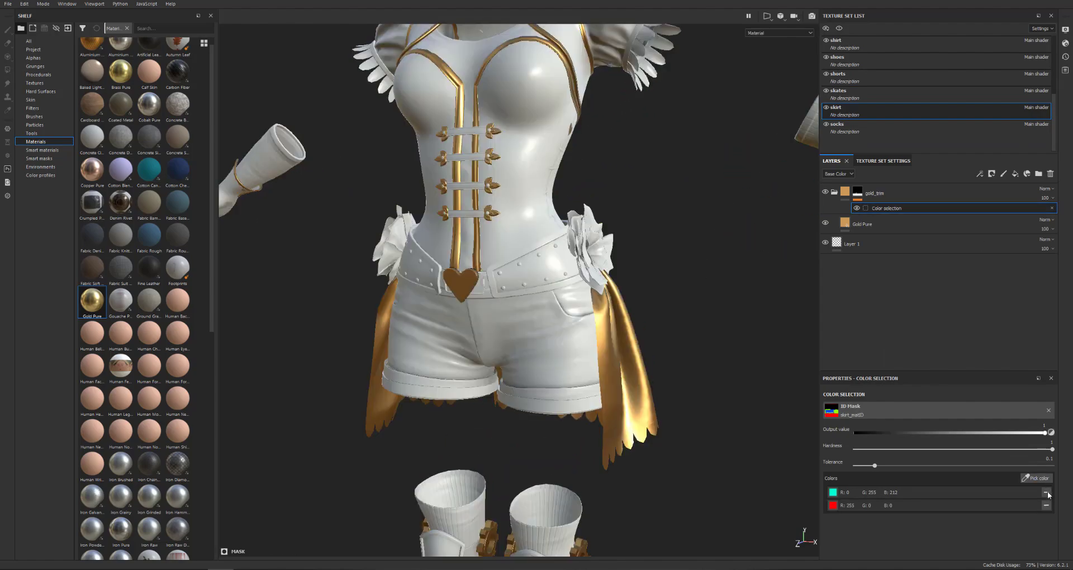
{"action": "left_click", "coordinate": [1047, 492]}
{"action": "left_click", "coordinate": [1047, 493]}
{"action": "mouse_move", "coordinate": [739, 286]}
{"action": "left_mouse_down", "text": "alt"}
{"action": "mouse_move", "coordinate": [514, 319]}
{"action": "mouse_move", "coordinate": [546, 352]}
{"action": "mouse_move", "coordinate": [727, 297]}
{"action": "left_mouse_up", "text": "alt"}
{"action": "left_click", "coordinate": [1037, 479]}
{"action": "left_click", "coordinate": [554, 272]}
{"action": "left_click_drag", "start_coordinate": [627, 285], "coordinate": [648, 274], "text": "alt"}
- Replace the color selection on the skirt's gold_trim mask with a paint effect
{"action": "left_click", "coordinate": [1052, 208]}
{"action": "mouse_move", "coordinate": [724, 285]}
{"action": "left_mouse_down", "text": "alt"}
{"action": "mouse_move", "coordinate": [703, 293]}
{"action": "mouse_move", "coordinate": [721, 288]}
{"action": "mouse_move", "coordinate": [677, 256]}
{"action": "left_mouse_up", "text": "alt"}
{"action": "right_click", "coordinate": [878, 196]}
{"action": "left_click", "coordinate": [928, 474]}
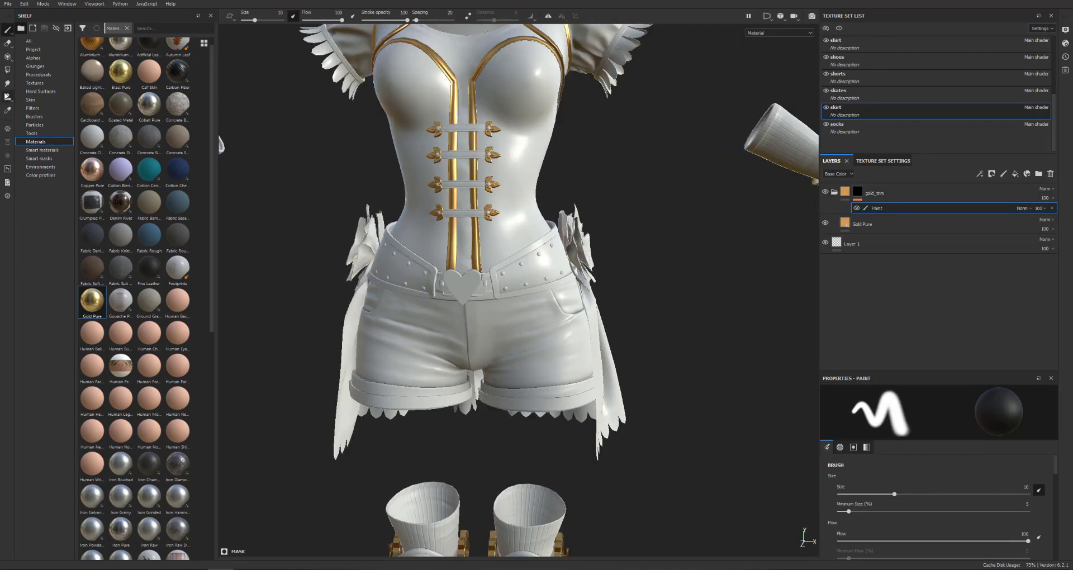
- Fill the raised borders of the belt panels into the gold mask using Polygon Fill
{"action": "left_click", "coordinate": [7, 70]}
{"action": "left_click", "coordinate": [270, 16]}
{"action": "scroll", "coordinate": [493, 285], "scroll_direction": "up", "scroll_amount": 3}
{"action": "left_click", "coordinate": [462, 298]}
{"action": "mouse_move", "coordinate": [660, 296]}
{"action": "left_mouse_down", "text": "alt"}
{"action": "mouse_move", "coordinate": [565, 291]}
{"action": "mouse_move", "coordinate": [757, 344]}
{"action": "mouse_move", "coordinate": [432, 241]}
{"action": "mouse_move", "coordinate": [444, 272]}
{"action": "mouse_move", "coordinate": [676, 196]}
{"action": "mouse_move", "coordinate": [705, 426]}
{"action": "mouse_move", "coordinate": [364, 287]}
{"action": "mouse_move", "coordinate": [492, 223]}
{"action": "mouse_move", "coordinate": [643, 116]}
{"action": "mouse_move", "coordinate": [506, 226]}
{"action": "mouse_move", "coordinate": [520, 212]}
{"action": "left_mouse_up", "text": "alt"}
{"action": "scroll", "coordinate": [503, 302], "scroll_direction": "up", "scroll_amount": 5}
{"action": "key", "text": "F3"}
{"action": "key", "text": "F4"}
{"action": "scroll", "coordinate": [506, 226], "scroll_direction": "down", "scroll_amount": 3}
{"action": "left_click", "coordinate": [8, 30]}
{"action": "left_click_drag", "start_coordinate": [503, 252], "coordinate": [515, 233], "text": "alt"}
{"action": "scroll", "coordinate": [514, 232], "scroll_direction": "up", "scroll_amount": 3}
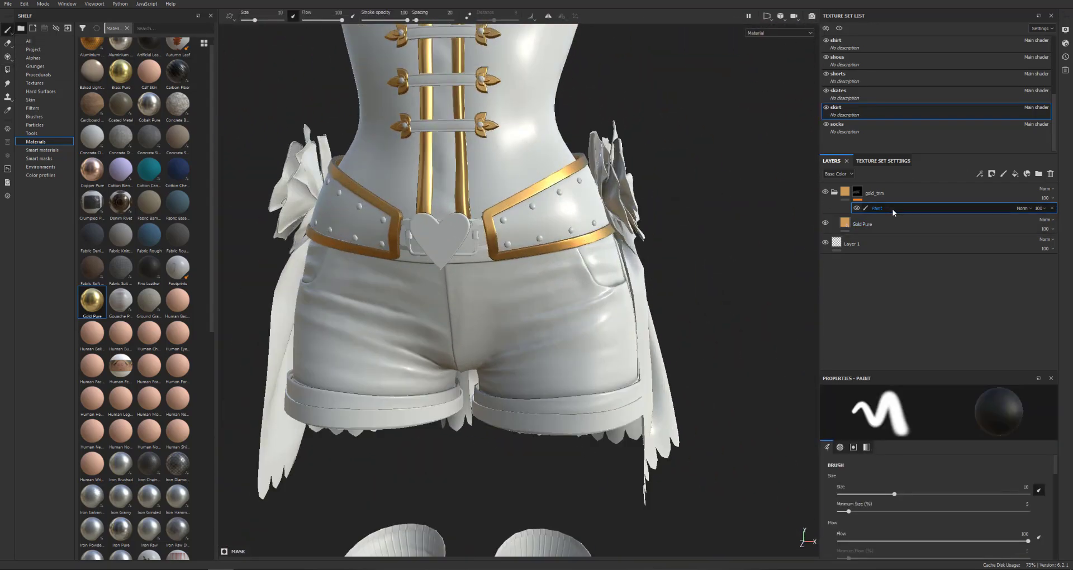
- Fill the rivets on both front belt panels with gold using Polygon Fill in mesh mode
{"action": "left_click", "coordinate": [8, 69]}
{"action": "scroll", "coordinate": [534, 206], "scroll_direction": "up", "scroll_amount": 4}
{"action": "left_click", "coordinate": [531, 207]}
{"action": "left_click", "coordinate": [546, 279]}
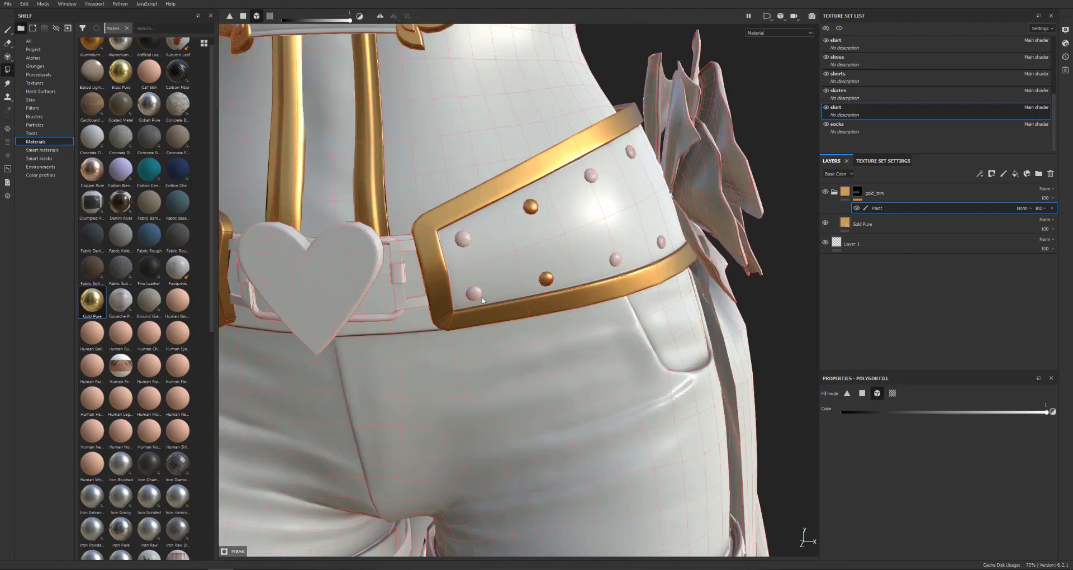
{"action": "left_click_drag", "start_coordinate": [676, 240], "coordinate": [443, 188], "text": "alt"}
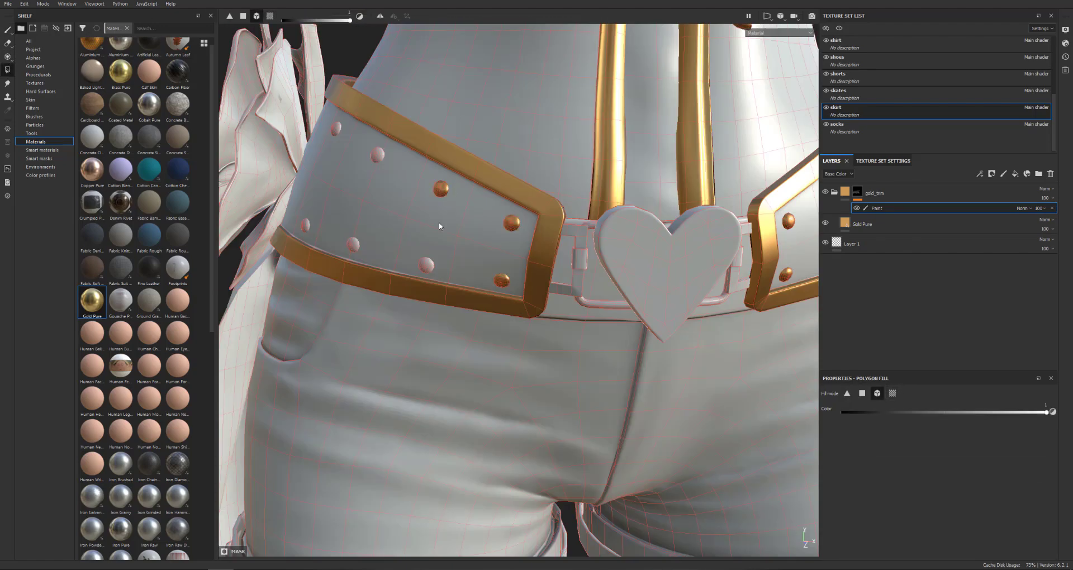
{"action": "left_click", "coordinate": [334, 128]}
{"action": "left_click", "coordinate": [305, 226]}
- Fill the remaining rivets around the back of the belt with gold and collapse the gold_trim folder
{"action": "left_click_drag", "start_coordinate": [306, 224], "coordinate": [726, 182], "text": "alt"}
{"action": "scroll", "coordinate": [727, 181], "scroll_direction": "down", "scroll_amount": 4}
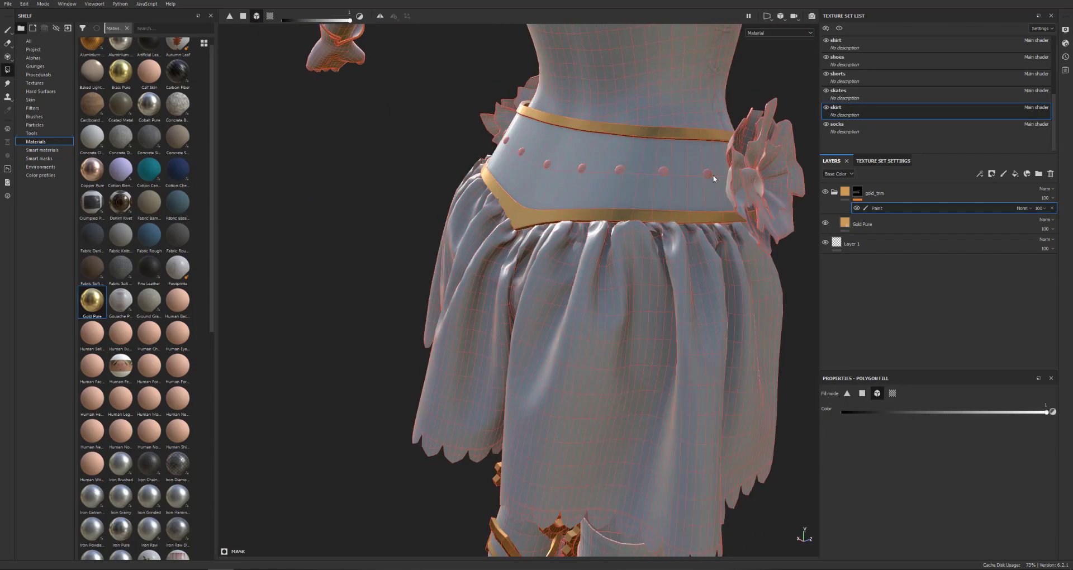
{"action": "left_click", "coordinate": [583, 169]}
{"action": "left_click", "coordinate": [547, 165]}
{"action": "left_click_drag", "start_coordinate": [547, 167], "coordinate": [621, 188], "text": "alt"}
{"action": "scroll", "coordinate": [540, 192], "scroll_direction": "up", "scroll_amount": 3}
{"action": "mouse_move", "coordinate": [297, 202]}
{"action": "left_mouse_down", "text": "alt"}
{"action": "mouse_move", "coordinate": [526, 149]}
{"action": "mouse_move", "coordinate": [517, 168]}
{"action": "left_mouse_up", "text": "alt"}
{"action": "left_click", "coordinate": [517, 146]}
{"action": "left_click", "coordinate": [458, 123]}
{"action": "left_click_drag", "start_coordinate": [458, 122], "coordinate": [726, 129], "text": "alt"}
{"action": "key", "text": "1"}
{"action": "left_click_drag", "start_coordinate": [559, 224], "coordinate": [627, 212], "text": "alt+shift"}
{"action": "scroll", "coordinate": [536, 263], "scroll_direction": "down", "scroll_amount": 6}
{"action": "left_click_drag", "start_coordinate": [570, 262], "coordinate": [595, 246], "text": "alt"}
{"action": "middle_click_drag", "start_coordinate": [596, 246], "coordinate": [596, 313], "text": "alt"}
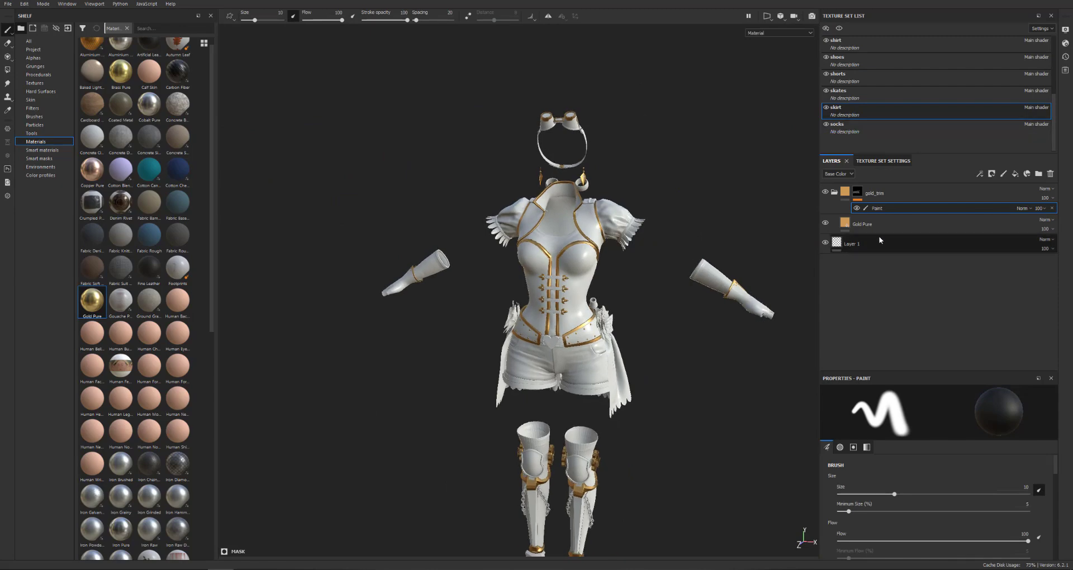
{"action": "left_click", "coordinate": [835, 192]}
- Replace the color selection on the kneepads' gold_trim mask with a paint effect
{"action": "middle_click_drag", "start_coordinate": [676, 319], "coordinate": [693, 78], "text": "alt"}
{"action": "scroll", "coordinate": [671, 81], "scroll_direction": "up", "scroll_amount": 5}
{"action": "scroll", "coordinate": [872, 73], "scroll_direction": "up", "scroll_amount": 3}
{"action": "scroll", "coordinate": [876, 79], "scroll_direction": "down", "scroll_amount": 3}
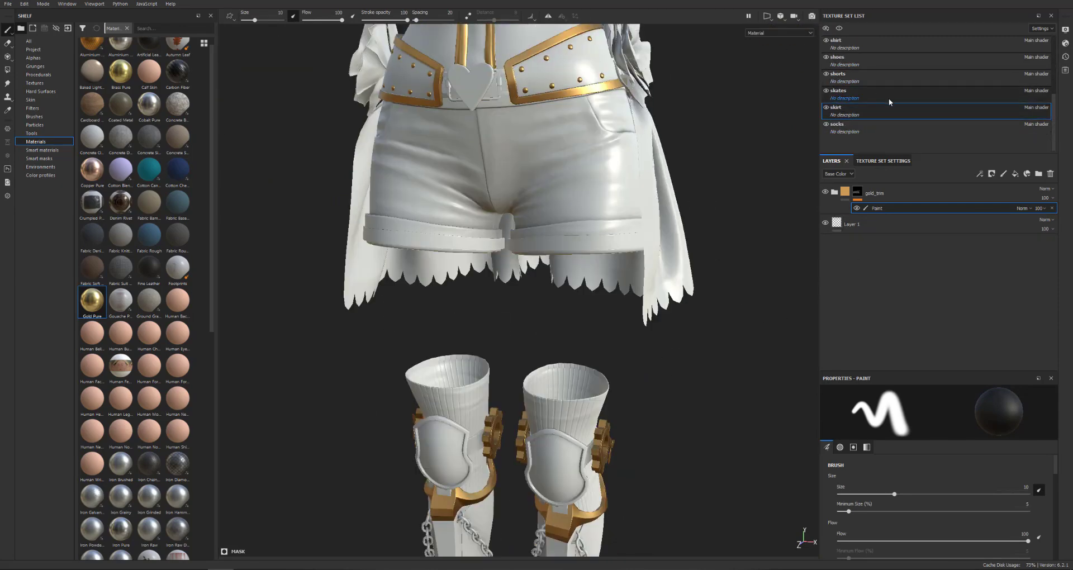
{"action": "scroll", "coordinate": [889, 99], "scroll_direction": "up", "scroll_amount": 1}
{"action": "left_click", "coordinate": [881, 78]}
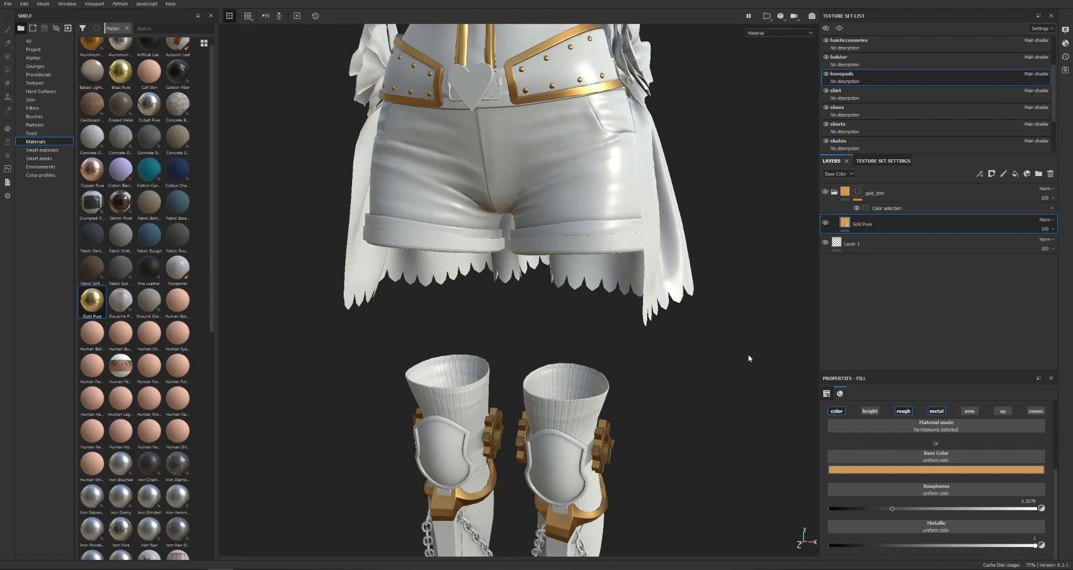
{"action": "middle_click_drag", "start_coordinate": [690, 419], "coordinate": [740, 229], "text": "alt"}
{"action": "left_click", "coordinate": [886, 209]}
{"action": "key", "text": "Delete"}
{"action": "right_click", "coordinate": [856, 190]}
{"action": "left_click", "coordinate": [917, 282]}
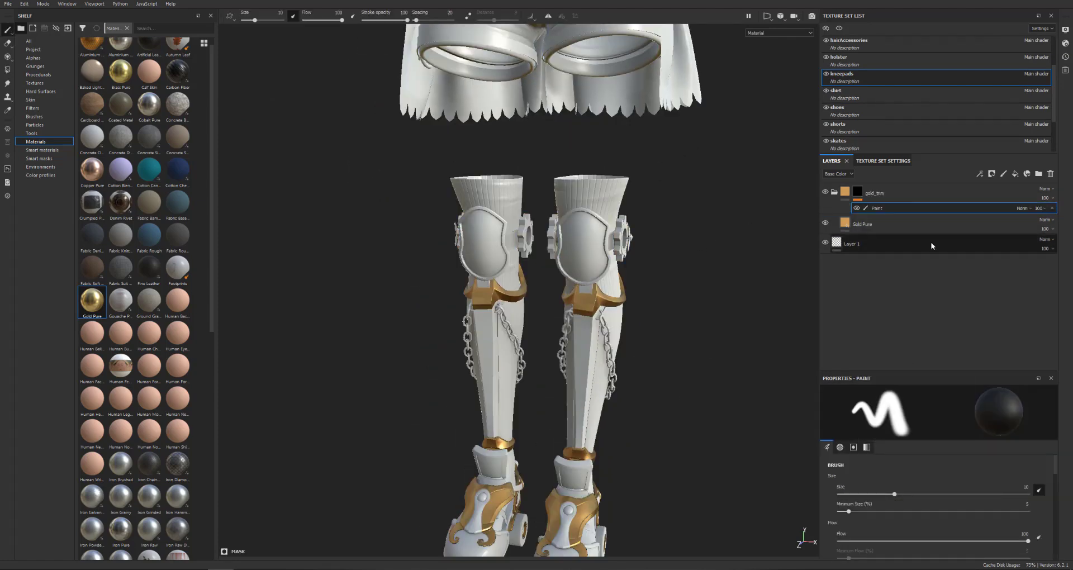
- Fill the gears at the sides of both knees with gold using Polygon Fill
{"action": "scroll", "coordinate": [770, 330], "scroll_direction": "up", "scroll_amount": 3}
{"action": "middle_click_drag", "start_coordinate": [770, 336], "coordinate": [672, 307], "text": "alt"}
{"action": "left_click", "coordinate": [7, 70]}
{"action": "left_click", "coordinate": [473, 148]}
{"action": "left_click", "coordinate": [659, 174]}
{"action": "left_click_drag", "start_coordinate": [658, 174], "coordinate": [800, 180], "text": "alt"}
{"action": "left_click", "coordinate": [308, 216]}
{"action": "left_click", "coordinate": [491, 230]}
{"action": "left_click_drag", "start_coordinate": [491, 234], "coordinate": [452, 229], "text": "alt"}
{"action": "left_click_drag", "start_coordinate": [744, 240], "coordinate": [748, 269], "text": "alt"}
{"action": "scroll", "coordinate": [603, 251], "scroll_direction": "down", "scroll_amount": 3}
{"action": "scroll", "coordinate": [643, 262], "scroll_direction": "down", "scroll_amount": 3}
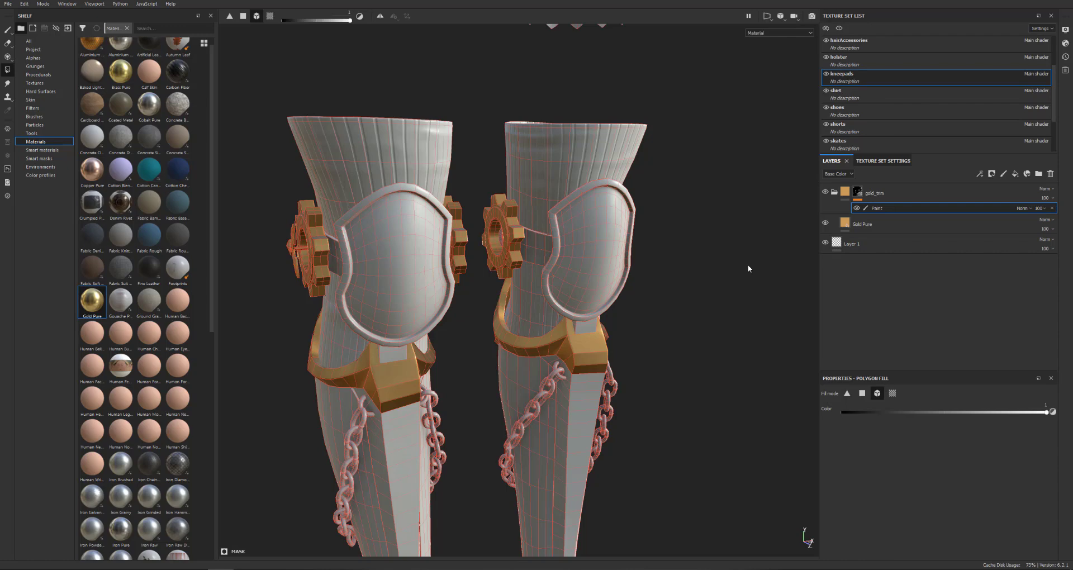
- Set Polygon Fill to quad mode with color 0 and start clearing gold from a kneepad plate's faces
{"action": "scroll", "coordinate": [596, 251], "scroll_direction": "down", "scroll_amount": 3}
{"action": "scroll", "coordinate": [595, 251], "scroll_direction": "up", "scroll_amount": 5}
{"action": "left_click_drag", "start_coordinate": [596, 251], "coordinate": [561, 278], "text": "alt"}
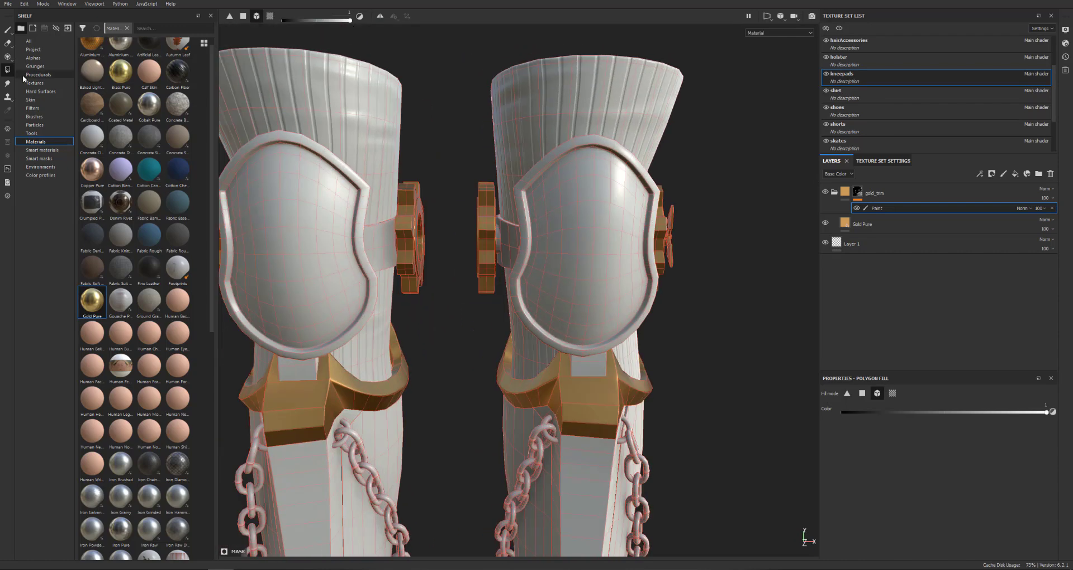
{"action": "left_click_drag", "start_coordinate": [445, 132], "coordinate": [266, 343], "text": "alt"}
{"action": "right_click_drag", "start_coordinate": [266, 343], "coordinate": [501, 277], "text": "alt"}
{"action": "left_click_drag", "start_coordinate": [671, 87], "coordinate": [559, 235], "text": "alt"}
{"action": "left_click", "coordinate": [243, 15]}
{"action": "left_click_drag", "start_coordinate": [308, 21], "coordinate": [282, 21]}
{"action": "left_click_drag", "start_coordinate": [694, 81], "coordinate": [654, 83], "text": "alt"}
{"action": "left_click_drag", "start_coordinate": [691, 92], "coordinate": [721, 95]}
- Show the kneepads' UV view beside the model and clear gold from the plates' inner faces, leaving the raised rims gold
{"action": "middle_click_drag", "start_coordinate": [760, 102], "coordinate": [589, 89], "text": "alt"}
{"action": "left_click", "coordinate": [768, 18]}
{"action": "scroll", "coordinate": [675, 271], "scroll_direction": "up", "scroll_amount": 4}
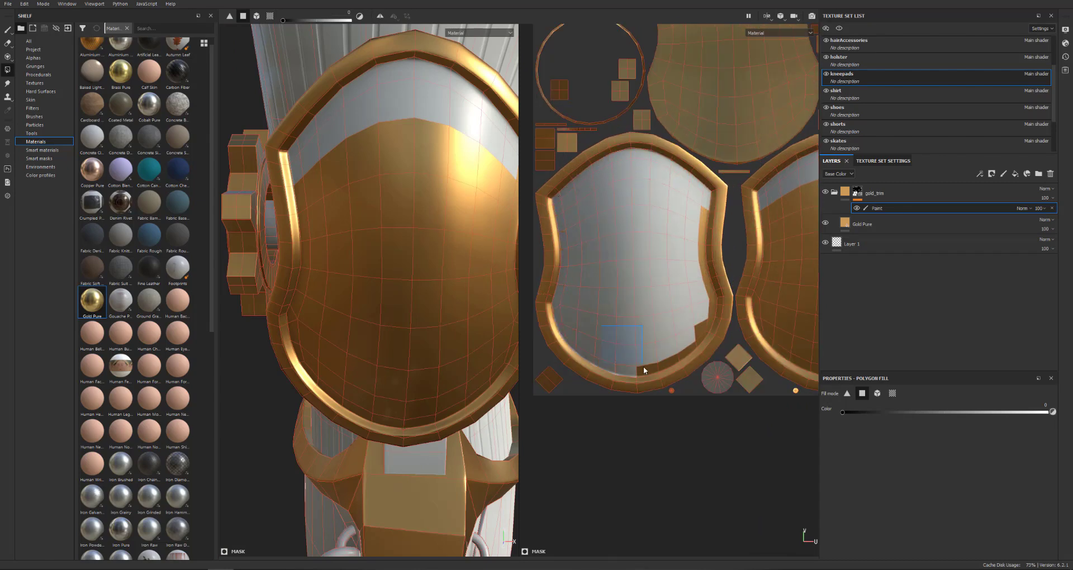
{"action": "left_click_drag", "start_coordinate": [707, 324], "coordinate": [713, 326]}
{"action": "middle_click_drag", "start_coordinate": [780, 268], "coordinate": [619, 261], "text": "alt"}
{"action": "left_click_drag", "start_coordinate": [615, 184], "coordinate": [738, 318]}
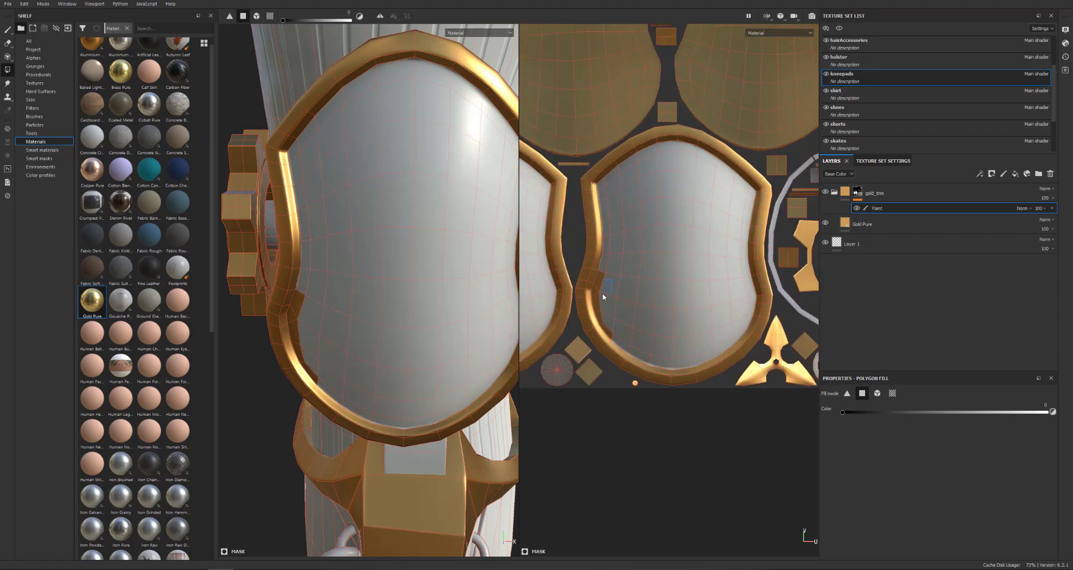
{"action": "left_click", "coordinate": [608, 329]}
- Return the viewport to the 3D view alone, with both kneepads and the lower legs in sight
{"action": "scroll", "coordinate": [661, 292], "scroll_direction": "down", "scroll_amount": 5}
{"action": "scroll", "coordinate": [481, 295], "scroll_direction": "down", "scroll_amount": 2}
{"action": "middle_click_drag", "start_coordinate": [476, 297], "coordinate": [586, 299], "text": "alt"}
{"action": "left_click_drag", "start_coordinate": [392, 308], "coordinate": [504, 315], "text": "alt"}
{"action": "scroll", "coordinate": [505, 319], "scroll_direction": "down", "scroll_amount": 5}
{"action": "left_click", "coordinate": [767, 16]}
{"action": "left_click", "coordinate": [781, 55]}
{"action": "key", "text": "f"}
{"action": "left_click", "coordinate": [767, 16]}
{"action": "left_click", "coordinate": [781, 42]}
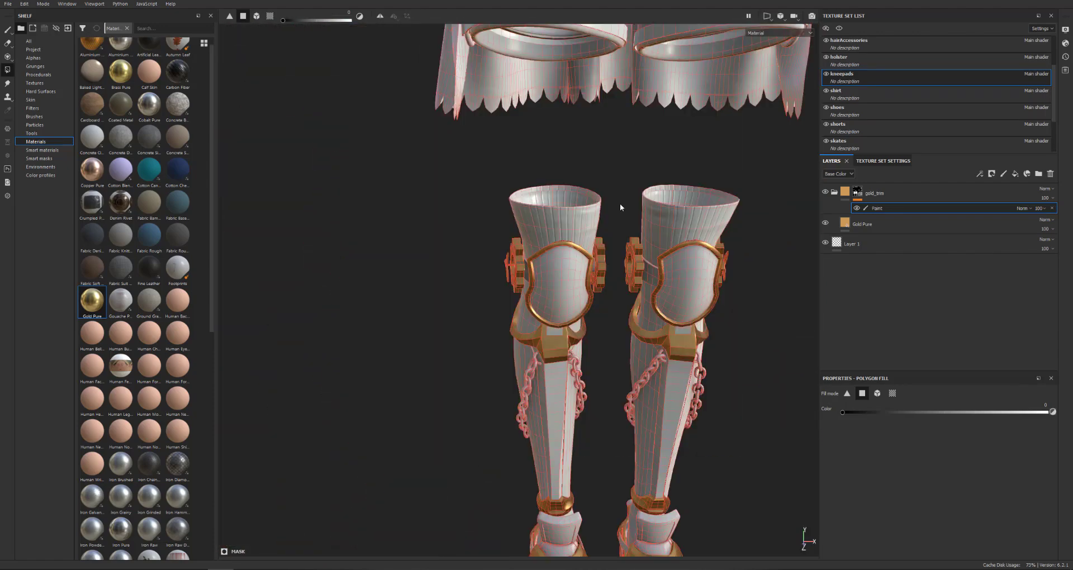
- Switch to the Paint tool and examine the gold trim across the kneepads, skates and upper outfit
{"action": "left_click", "coordinate": [7, 31]}
{"action": "middle_click_drag", "start_coordinate": [614, 273], "coordinate": [431, 250], "text": "alt"}
{"action": "left_click_drag", "start_coordinate": [431, 250], "coordinate": [569, 253], "text": "alt"}
{"action": "scroll", "coordinate": [259, 238], "scroll_direction": "down", "scroll_amount": 3}
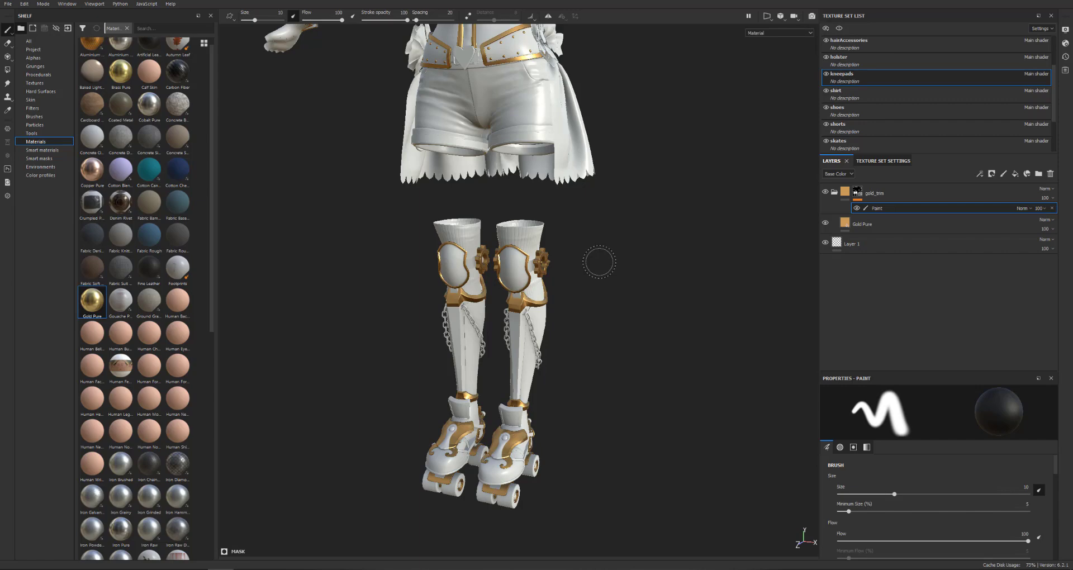
{"action": "middle_click_drag", "start_coordinate": [602, 226], "coordinate": [593, 336], "text": "alt"}
{"action": "right_click_drag", "start_coordinate": [593, 336], "coordinate": [467, 355], "text": "alt"}
{"action": "mouse_move", "coordinate": [467, 354]}
{"action": "left_mouse_down", "text": "alt"}
{"action": "mouse_move", "coordinate": [378, 372]}
{"action": "mouse_move", "coordinate": [481, 358]}
{"action": "left_mouse_up", "text": "alt"}
{"action": "scroll", "coordinate": [851, 100], "scroll_direction": "up", "scroll_amount": 1}
{"action": "scroll", "coordinate": [870, 132], "scroll_direction": "down", "scroll_amount": 1}
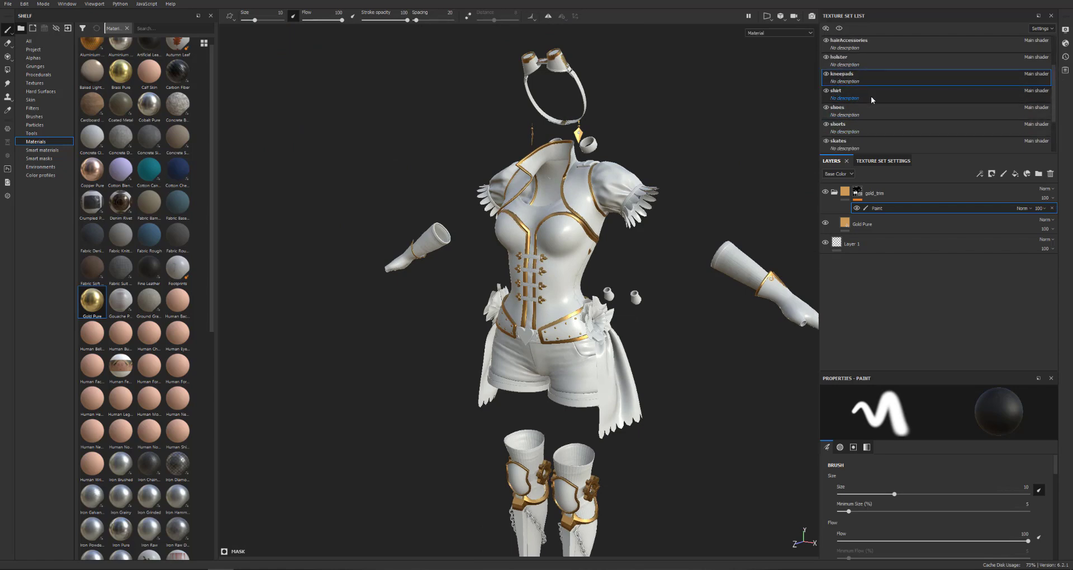
- Add a Cotton Blend Jersey layer and a new folder to the shirt texture set, adjusting the fabric's UV scale to about -2.7
{"action": "left_click", "coordinate": [888, 93]}
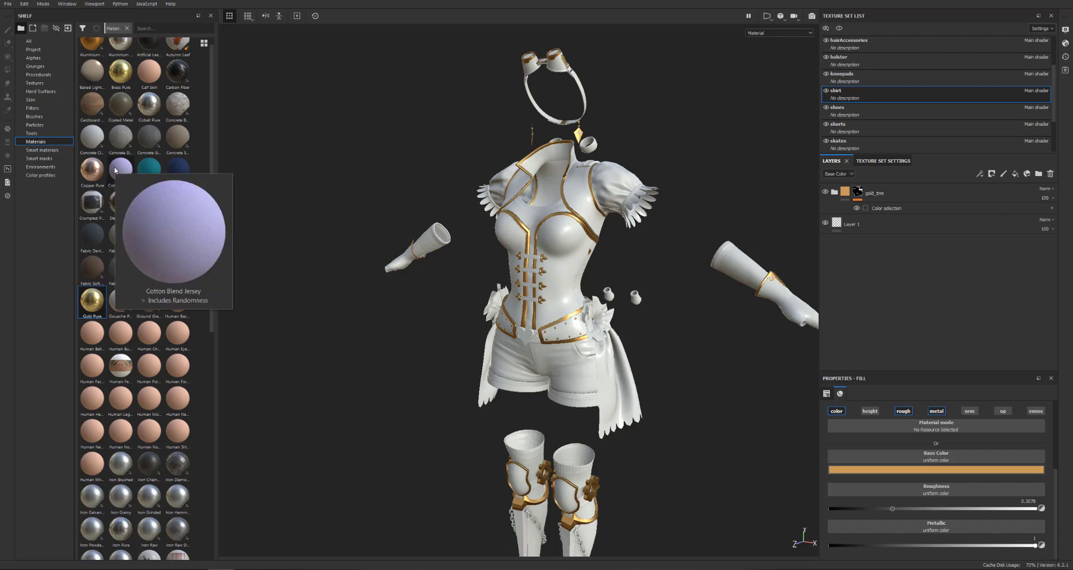
{"action": "left_click_drag", "start_coordinate": [120, 169], "coordinate": [950, 193]}
{"action": "left_click", "coordinate": [1038, 174]}
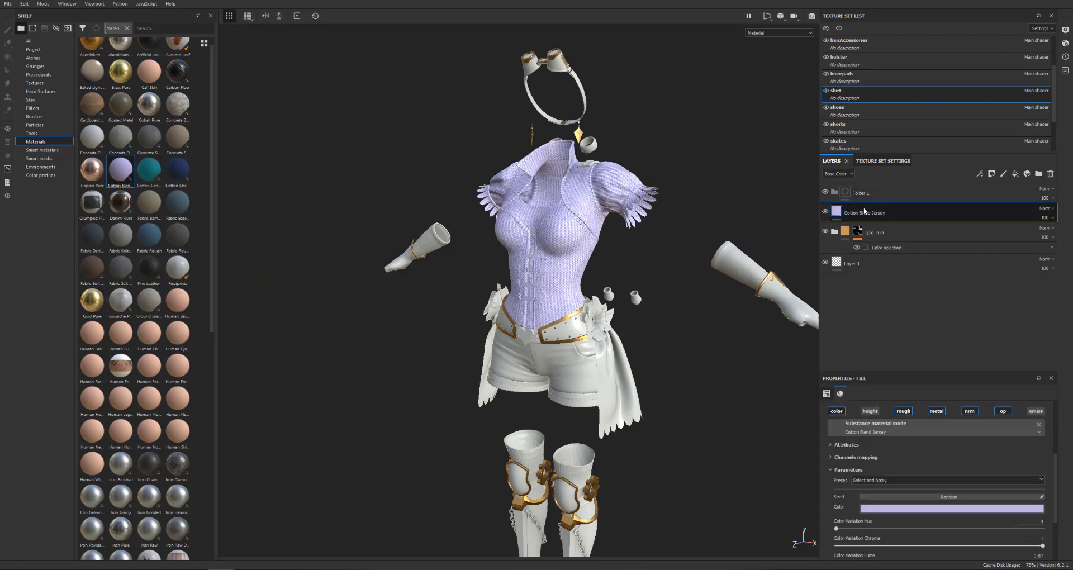
{"action": "scroll", "coordinate": [870, 429], "scroll_direction": "down", "scroll_amount": 3}
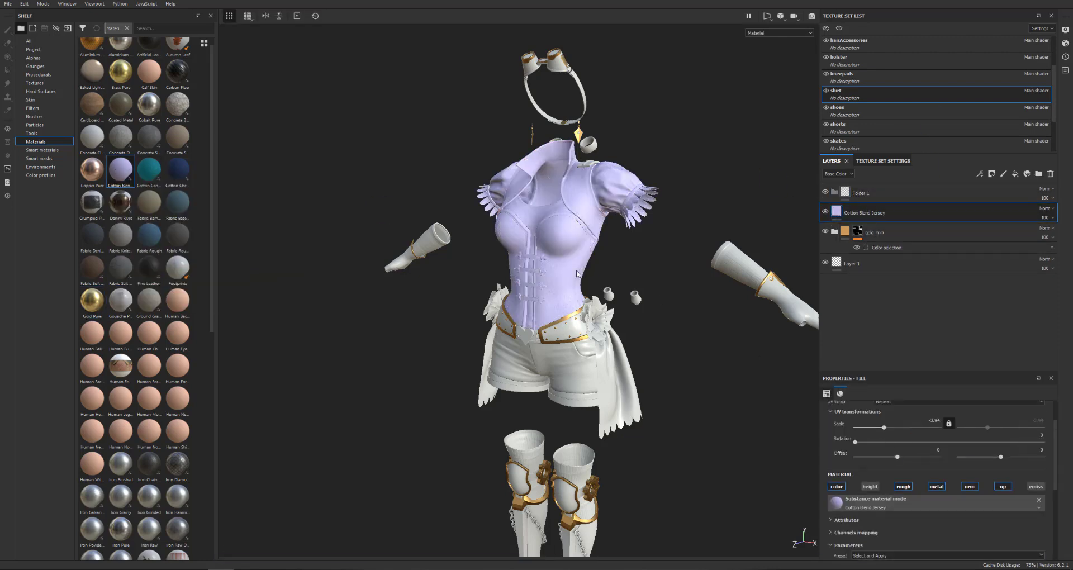
{"action": "scroll", "coordinate": [662, 300], "scroll_direction": "up", "scroll_amount": 5}
{"action": "left_click_drag", "start_coordinate": [884, 428], "coordinate": [886, 429]}
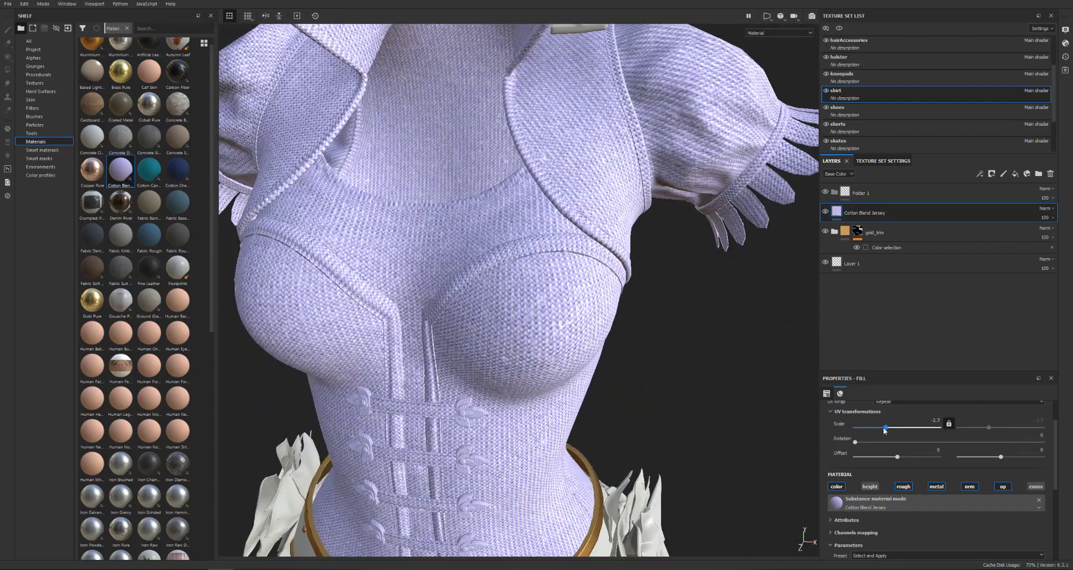
- Add a Cotton Canvas layer to the shirt and set its UV scale to 7.77
{"action": "left_click_drag", "start_coordinate": [149, 169], "coordinate": [841, 193]}
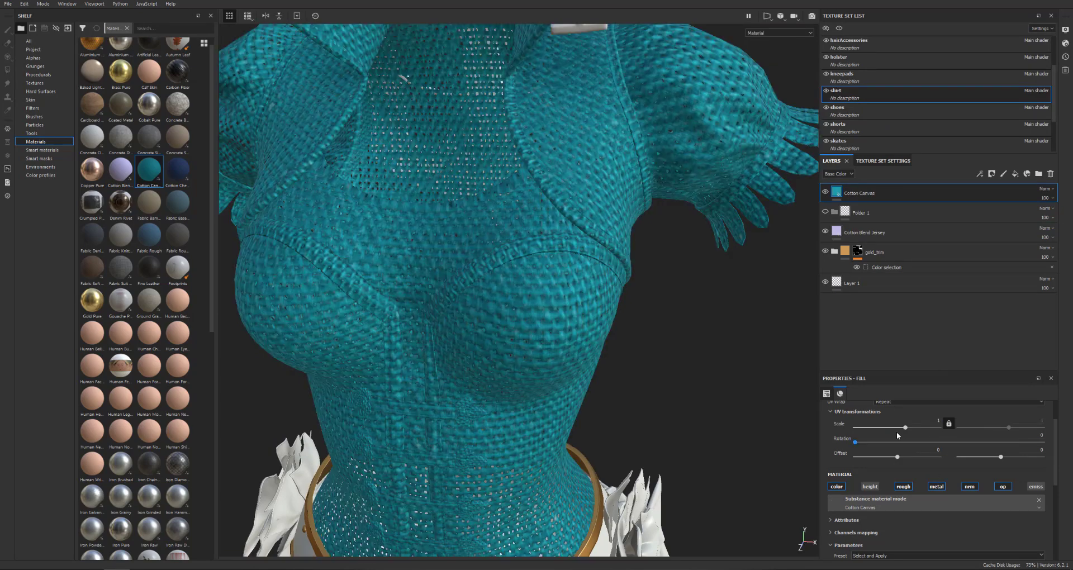
{"action": "left_click_drag", "start_coordinate": [882, 429], "coordinate": [877, 431]}
{"action": "mouse_move", "coordinate": [638, 322]}
{"action": "left_mouse_down", "text": "alt"}
{"action": "mouse_move", "coordinate": [623, 340]}
{"action": "mouse_move", "coordinate": [307, 341]}
{"action": "mouse_move", "coordinate": [621, 328]}
{"action": "left_mouse_up", "text": "alt"}
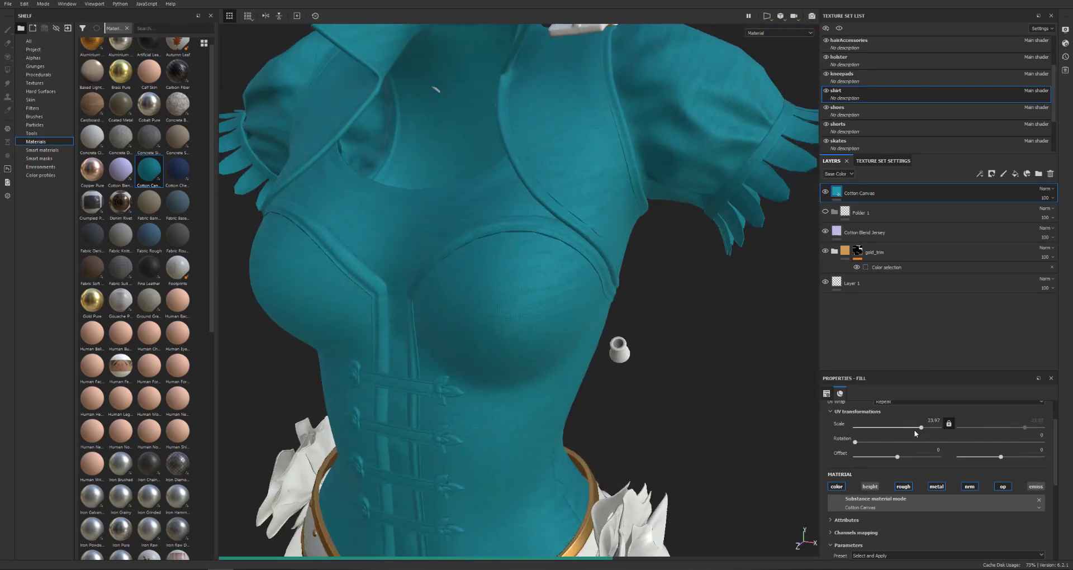
{"action": "left_click_drag", "start_coordinate": [906, 426], "coordinate": [914, 426]}
{"action": "left_click_drag", "start_coordinate": [593, 290], "coordinate": [620, 352], "text": "alt"}
{"action": "right_click_drag", "start_coordinate": [621, 352], "coordinate": [526, 330], "text": "alt"}
{"action": "left_click_drag", "start_coordinate": [526, 330], "coordinate": [480, 257], "text": "alt"}
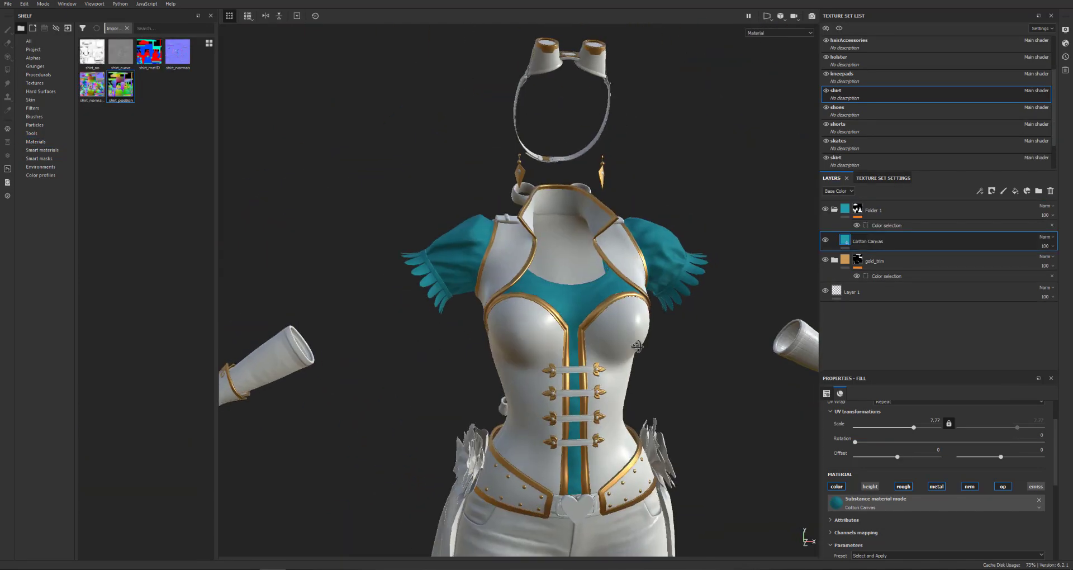
- Recolor the shirt's Cotton Canvas layer to a very pale pinkish grey
{"action": "left_click_drag", "start_coordinate": [951, 454], "coordinate": [951, 457]}
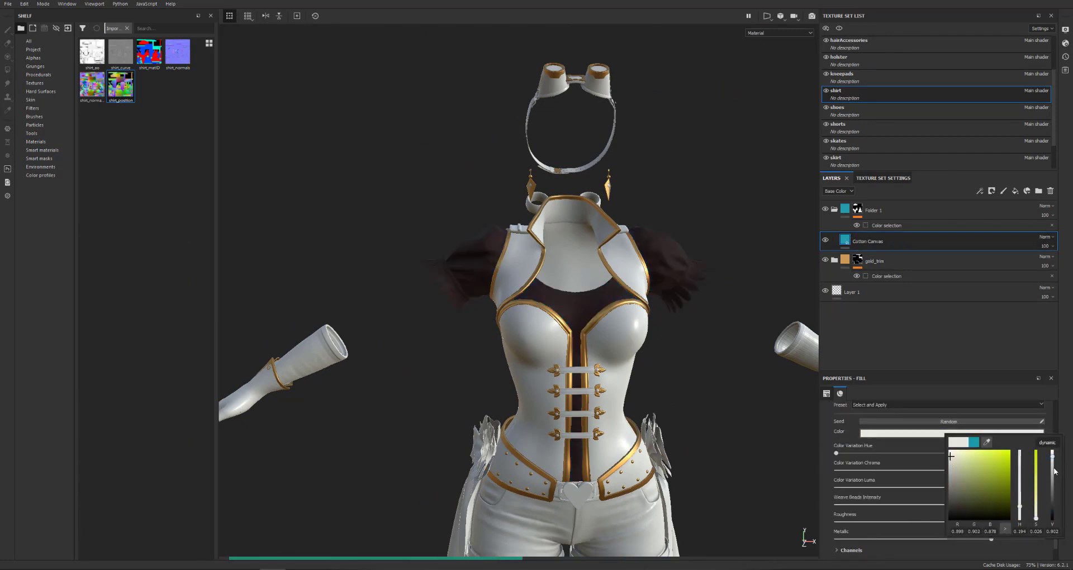
{"action": "left_click_drag", "start_coordinate": [960, 469], "coordinate": [949, 466]}
{"action": "mouse_move", "coordinate": [1020, 506]}
{"action": "left_mouse_down"}
{"action": "mouse_move", "coordinate": [1022, 498]}
{"action": "mouse_move", "coordinate": [1013, 511]}
{"action": "left_mouse_up"}
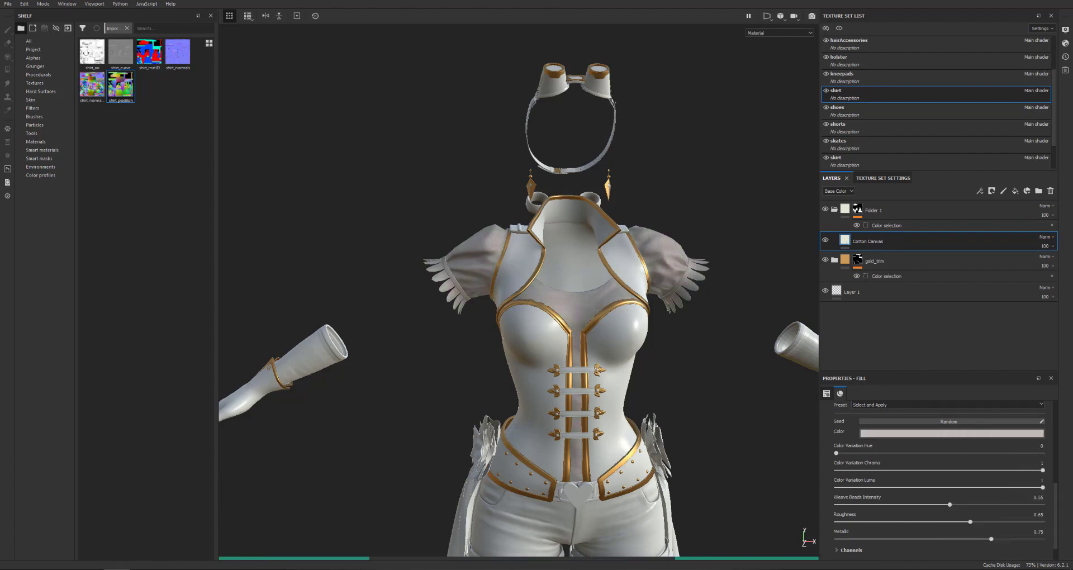
{"action": "scroll", "coordinate": [581, 291], "scroll_direction": "down", "scroll_amount": 2}
{"action": "left_click_drag", "start_coordinate": [671, 313], "coordinate": [587, 335], "text": "alt"}
{"action": "scroll", "coordinate": [587, 335], "scroll_direction": "up", "scroll_amount": 5}
- Warm the Cotton Canvas color to an off-white of about RGB 0.850, 0.837, 0.794
{"action": "left_click", "coordinate": [904, 433]}
{"action": "left_click_drag", "start_coordinate": [1010, 469], "coordinate": [1013, 464]}
{"action": "left_click_drag", "start_coordinate": [564, 335], "coordinate": [643, 372], "text": "alt"}
{"action": "scroll", "coordinate": [654, 391], "scroll_direction": "down", "scroll_amount": 3}
{"action": "middle_click_drag", "start_coordinate": [657, 397], "coordinate": [686, 368], "text": "alt"}
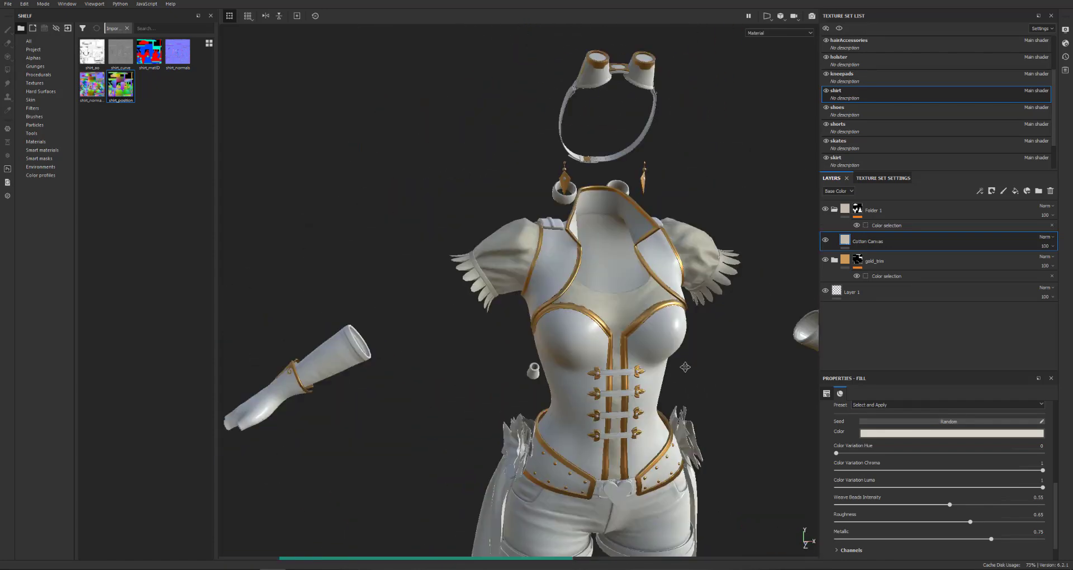
{"action": "left_click_drag", "start_coordinate": [686, 368], "coordinate": [671, 336], "text": "alt"}
{"action": "left_click", "coordinate": [911, 434]}
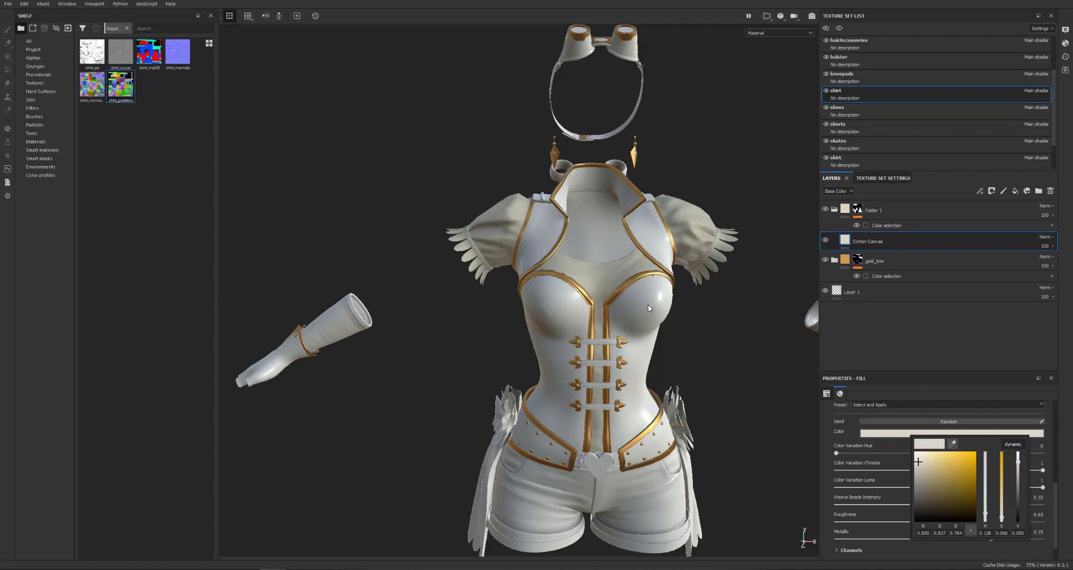
{"action": "left_click_drag", "start_coordinate": [702, 257], "coordinate": [721, 284], "text": "alt"}
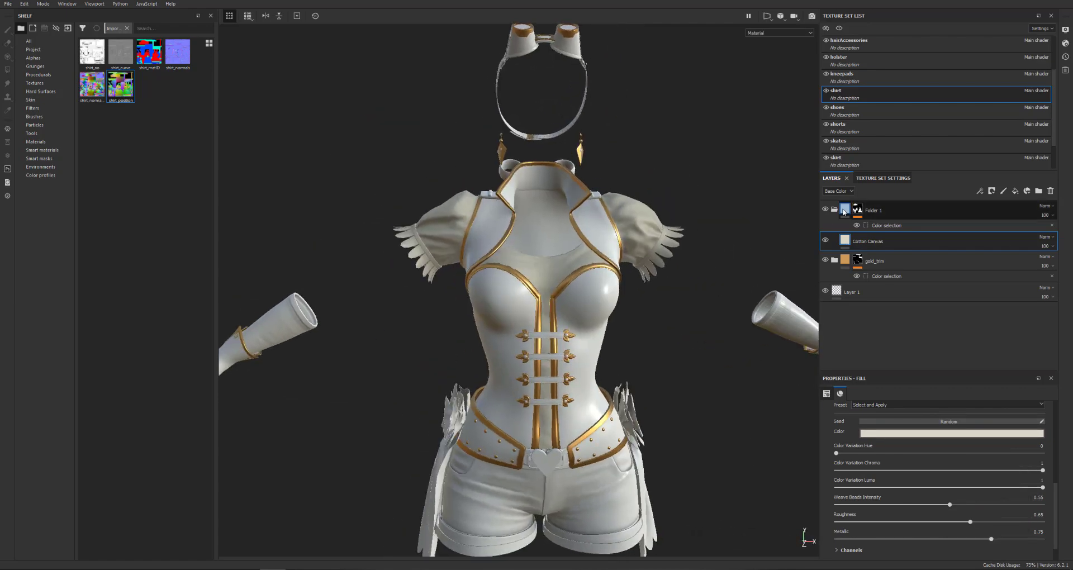
- Collapse the Cotton Canvas folder and rename it shirt
{"action": "left_click", "coordinate": [835, 210]}
{"action": "left_click", "coordinate": [872, 226]}
{"action": "left_click", "coordinate": [8, 30]}
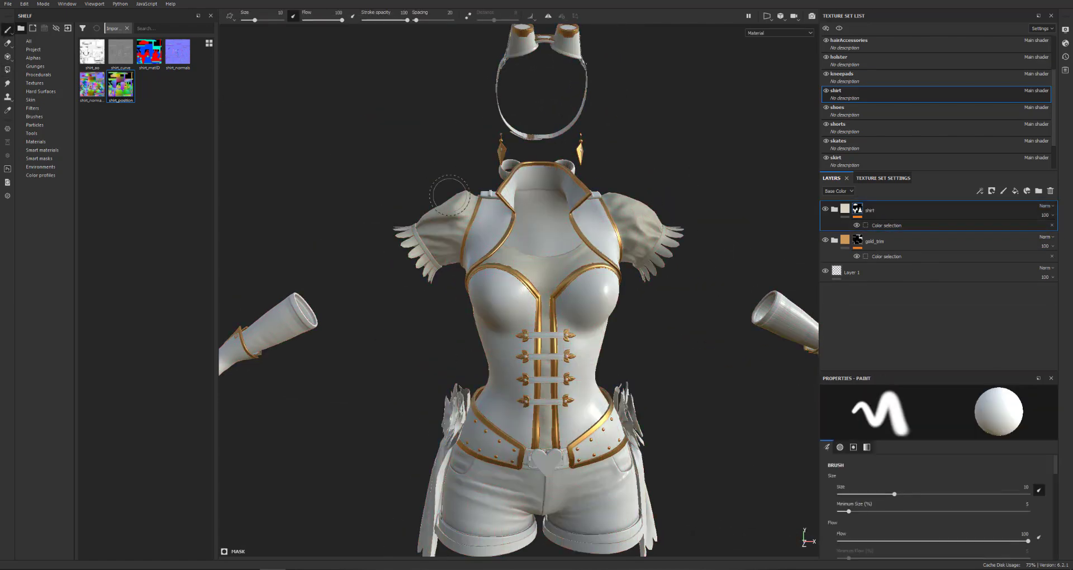
{"action": "left_click_drag", "start_coordinate": [336, 168], "coordinate": [310, 163], "text": "alt"}
- Add the Leather Stylized smart material above the shirt folder
{"action": "left_click", "coordinate": [35, 142]}
{"action": "left_click", "coordinate": [42, 150]}
{"action": "scroll", "coordinate": [118, 515], "scroll_direction": "down", "scroll_amount": 5}
{"action": "left_click_drag", "start_coordinate": [903, 202], "coordinate": [931, 223]}
- Recolor the leather's Base Color layer to a muted dark blue and its Curvature layer to light grey
{"action": "left_click", "coordinate": [934, 332]}
{"action": "left_click", "coordinate": [938, 477]}
{"action": "left_click_drag", "start_coordinate": [1030, 520], "coordinate": [1049, 540]}
{"action": "left_click", "coordinate": [1015, 518]}
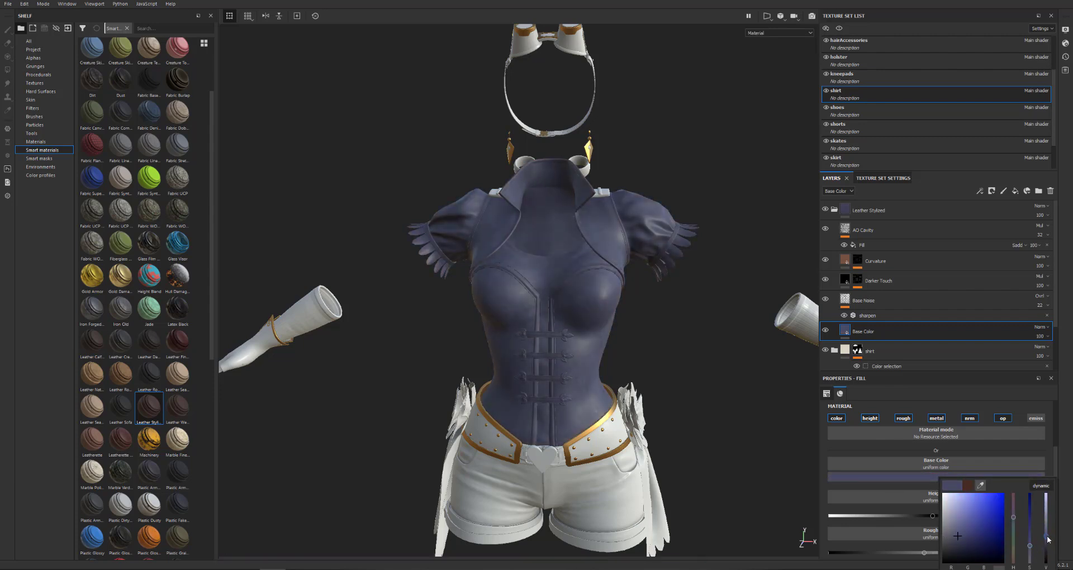
{"action": "left_click", "coordinate": [847, 260]}
{"action": "left_click", "coordinate": [954, 477]}
{"action": "left_click_drag", "start_coordinate": [965, 526], "coordinate": [957, 522]}
- Group the Leather Stylized material inside a new folder and remove the mask from the material itself
{"action": "left_click", "coordinate": [836, 210]}
{"action": "right_click", "coordinate": [861, 207]}
{"action": "left_click", "coordinate": [900, 221]}
{"action": "right_click", "coordinate": [875, 229]}
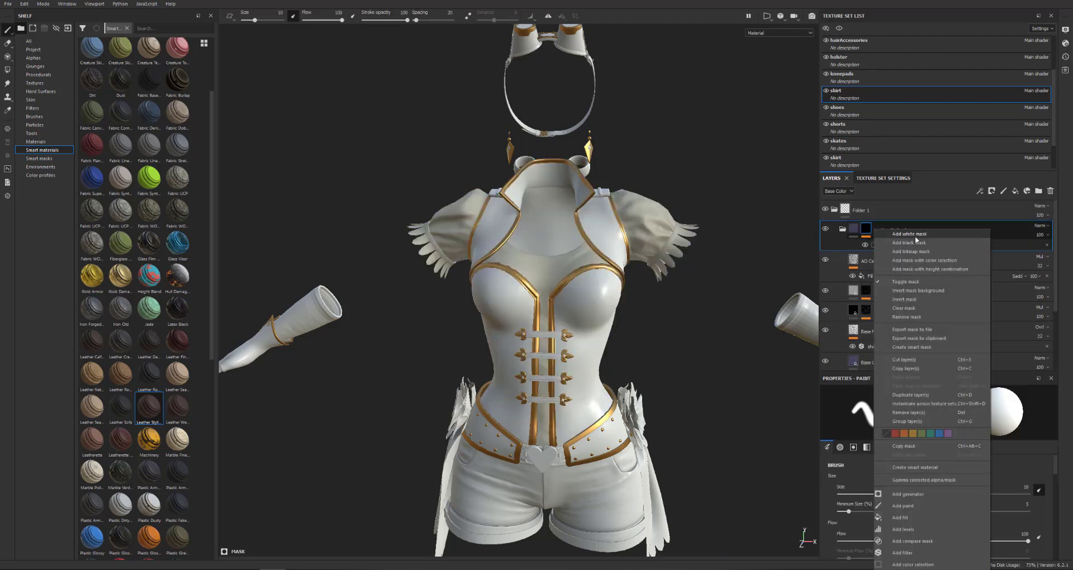
{"action": "left_click", "coordinate": [920, 309]}
{"action": "right_click", "coordinate": [870, 226]}
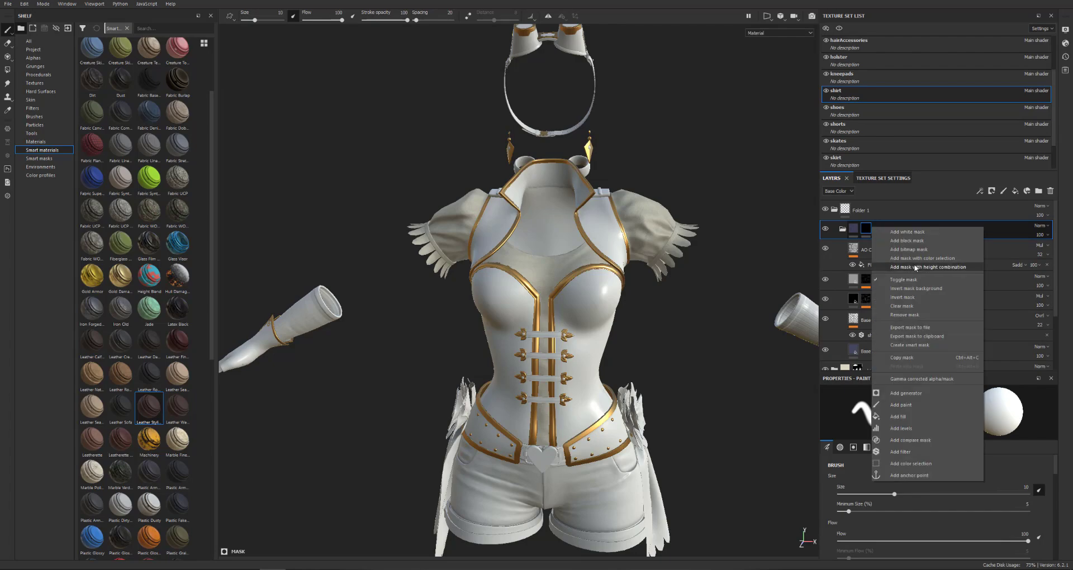
{"action": "left_click", "coordinate": [917, 314]}
- Give Folder 1 a black mask with a color selection that picks the corset panels' blue ID color
{"action": "right_click", "coordinate": [865, 208]}
{"action": "left_click", "coordinate": [903, 222]}
{"action": "right_click", "coordinate": [889, 211]}
{"action": "left_click", "coordinate": [928, 547]}
{"action": "left_click", "coordinate": [1038, 479]}
{"action": "left_click", "coordinate": [592, 305]}
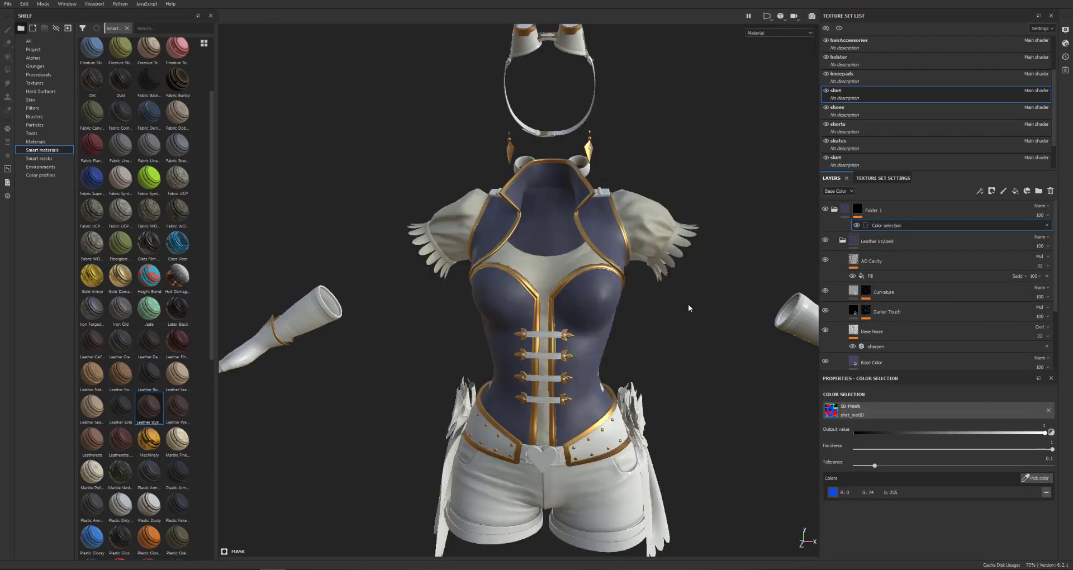
- Fine-tune the brightness of the blue in the shirt leather's Base Color layer, checking it from several angles
{"action": "left_click_drag", "start_coordinate": [683, 343], "coordinate": [545, 352], "text": "alt"}
{"action": "right_click_drag", "start_coordinate": [615, 358], "coordinate": [970, 412], "text": "alt"}
{"action": "middle_click_drag", "start_coordinate": [738, 492], "coordinate": [625, 380], "text": "alt"}
{"action": "left_click_drag", "start_coordinate": [492, 372], "coordinate": [606, 332], "text": "alt"}
{"action": "right_click_drag", "start_coordinate": [606, 332], "coordinate": [619, 337], "text": "alt"}
{"action": "left_click_drag", "start_coordinate": [619, 336], "coordinate": [666, 357], "text": "alt"}
{"action": "left_click", "coordinate": [872, 362]}
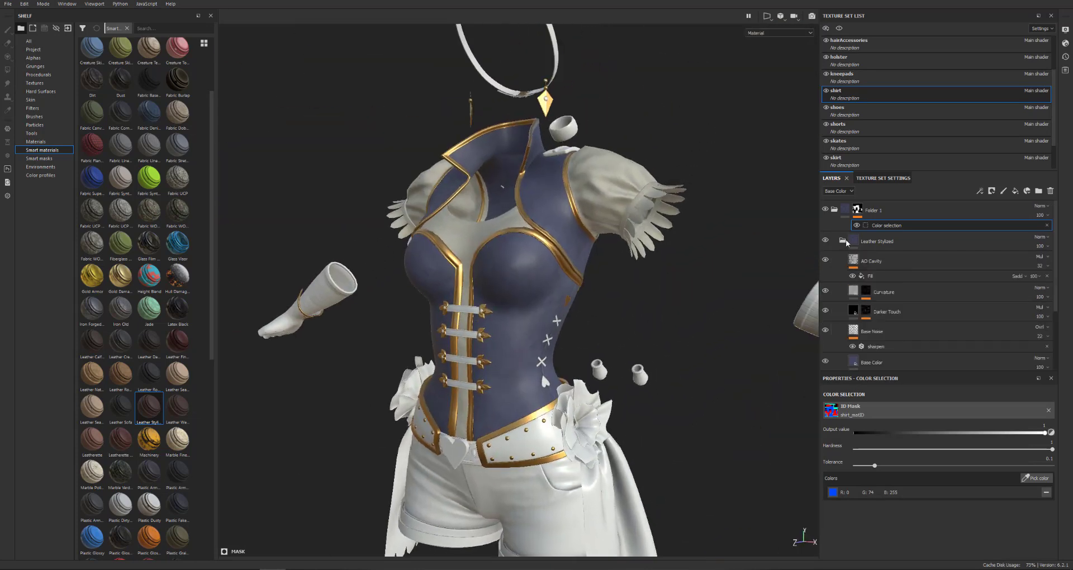
{"action": "left_click", "coordinate": [995, 476]}
{"action": "left_click_drag", "start_coordinate": [1065, 543], "coordinate": [1064, 543]}
{"action": "mouse_move", "coordinate": [659, 381]}
{"action": "left_mouse_down", "text": "alt"}
{"action": "mouse_move", "coordinate": [666, 363]}
{"action": "mouse_move", "coordinate": [696, 355]}
{"action": "mouse_move", "coordinate": [565, 386]}
{"action": "mouse_move", "coordinate": [627, 388]}
{"action": "mouse_move", "coordinate": [643, 375]}
{"action": "left_mouse_up", "text": "alt"}
{"action": "left_click", "coordinate": [1000, 476]}
{"action": "right_click_drag", "start_coordinate": [643, 376], "coordinate": [696, 352], "text": "alt"}
{"action": "left_click_drag", "start_coordinate": [696, 352], "coordinate": [445, 383], "text": "alt"}
{"action": "scroll", "coordinate": [616, 354], "scroll_direction": "down", "scroll_amount": 5}
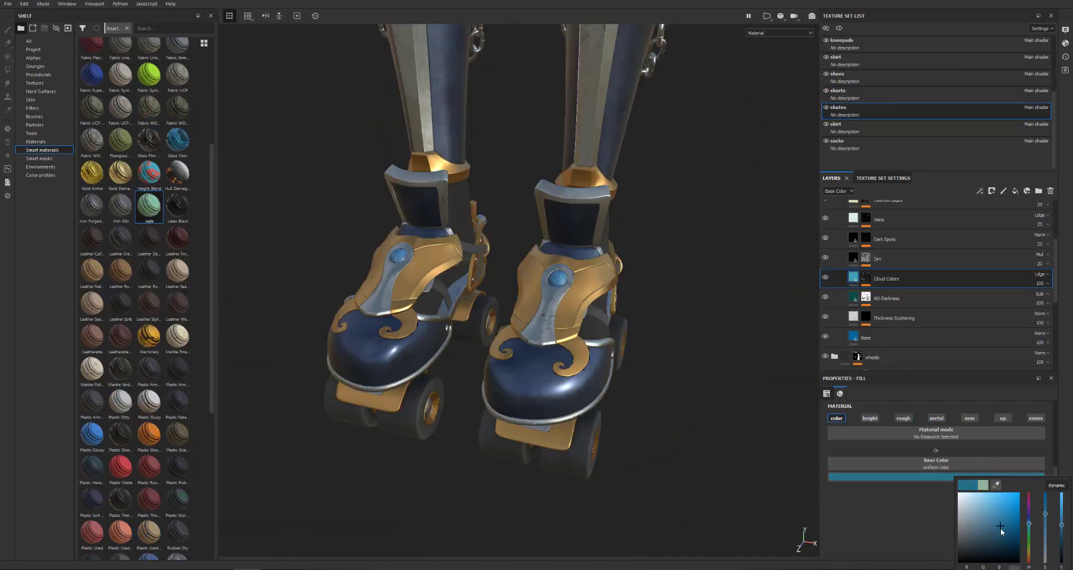
- Brighten the blue of the Cloud Colors layer on the skates' gems and collapse the stone folder
{"action": "left_click_drag", "start_coordinate": [1001, 529], "coordinate": [1001, 515]}
{"action": "mouse_move", "coordinate": [695, 326]}
{"action": "left_mouse_down", "text": "alt"}
{"action": "mouse_move", "coordinate": [735, 296]}
{"action": "mouse_move", "coordinate": [693, 329]}
{"action": "left_mouse_up", "text": "alt"}
{"action": "scroll", "coordinate": [583, 363], "scroll_direction": "down", "scroll_amount": 8}
{"action": "right_click_drag", "start_coordinate": [664, 379], "coordinate": [638, 374], "text": "alt"}
{"action": "scroll", "coordinate": [884, 268], "scroll_direction": "up", "scroll_amount": 3}
{"action": "left_click", "coordinate": [834, 210]}
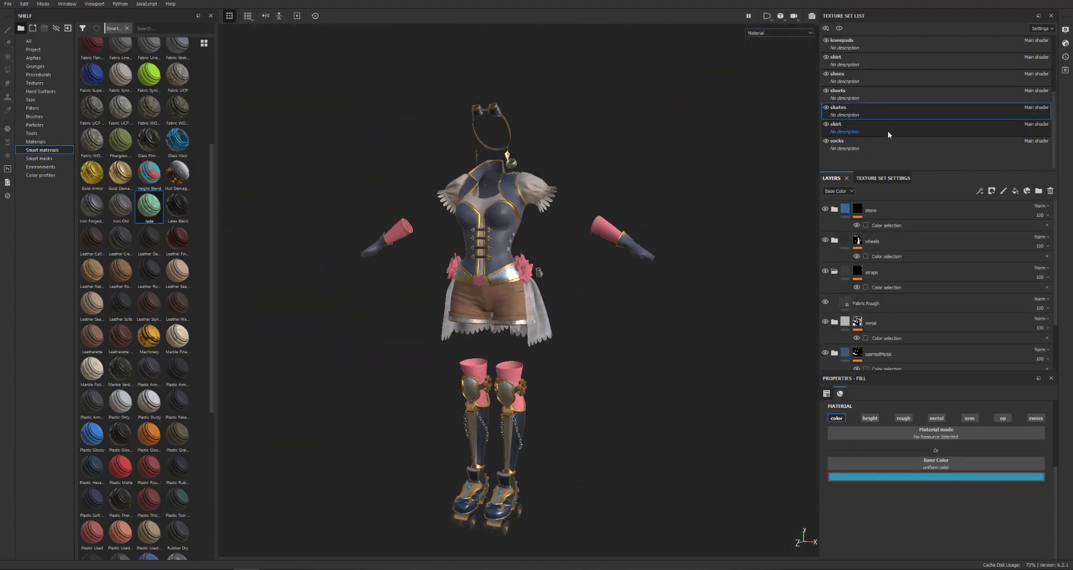
- Add an empty paint layer above the petals' fill in the skirt's flowerPetals folder and delete the extra fill layer
{"action": "left_click", "coordinate": [892, 126]}
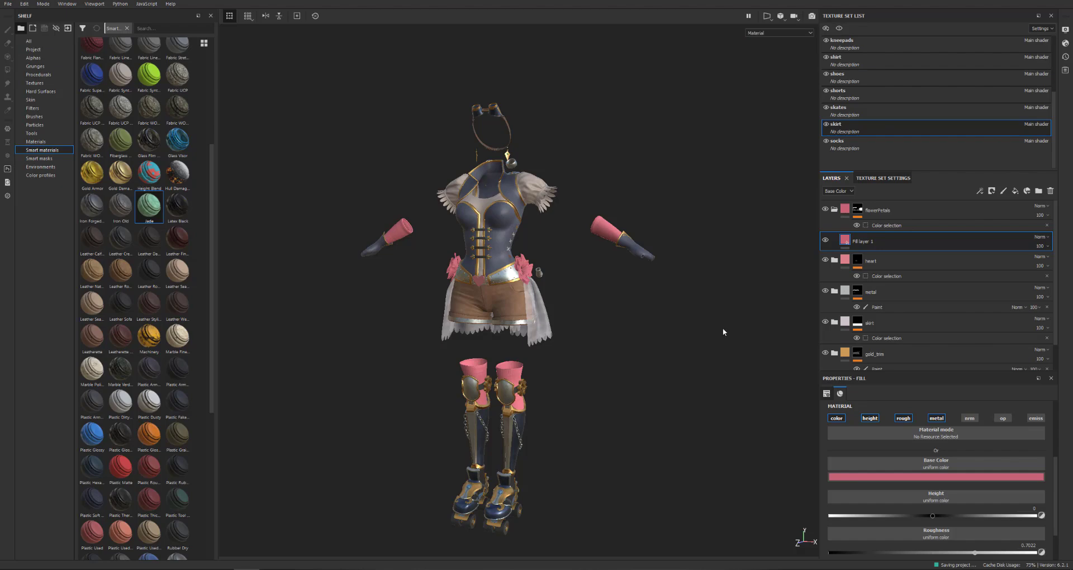
{"action": "left_click_drag", "start_coordinate": [723, 332], "coordinate": [696, 355], "text": "alt"}
{"action": "right_click_drag", "start_coordinate": [696, 355], "coordinate": [775, 385], "text": "alt"}
{"action": "right_click", "coordinate": [890, 242]}
{"action": "left_click", "coordinate": [1015, 191]}
{"action": "left_click", "coordinate": [1004, 192]}
{"action": "left_click", "coordinate": [928, 263]}
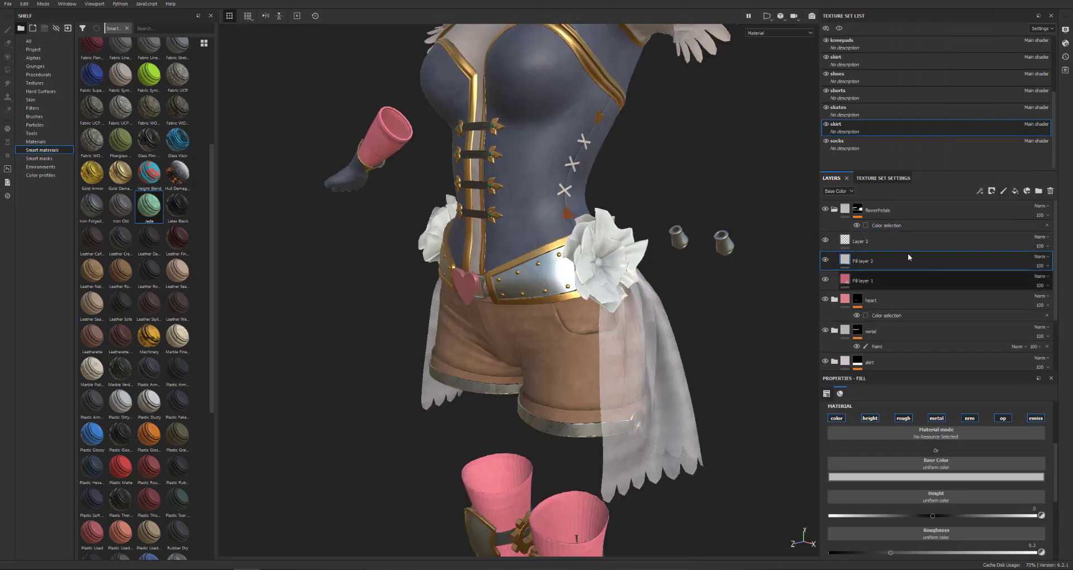
{"action": "key", "text": "Delete"}
- Limit the brush on the new layer to the color channel and set its base color to light orange
{"action": "scroll", "coordinate": [894, 497], "scroll_direction": "down", "scroll_amount": 5}
{"action": "left_click", "coordinate": [867, 447]}
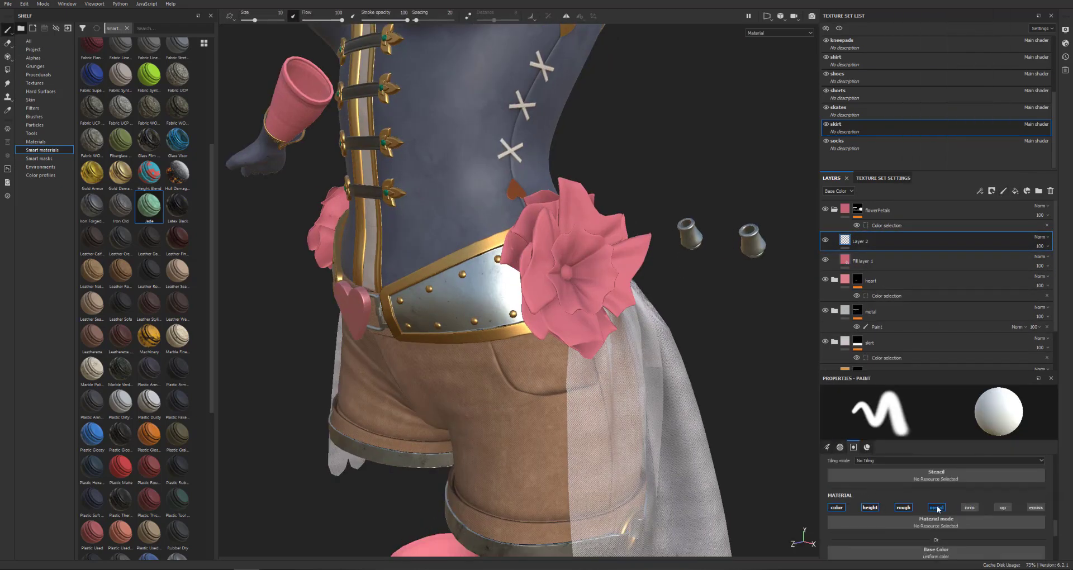
{"action": "left_click", "coordinate": [917, 529]}
{"action": "left_click", "coordinate": [1004, 485]}
{"action": "left_click_drag", "start_coordinate": [989, 499], "coordinate": [989, 505]}
{"action": "left_click", "coordinate": [949, 447]}
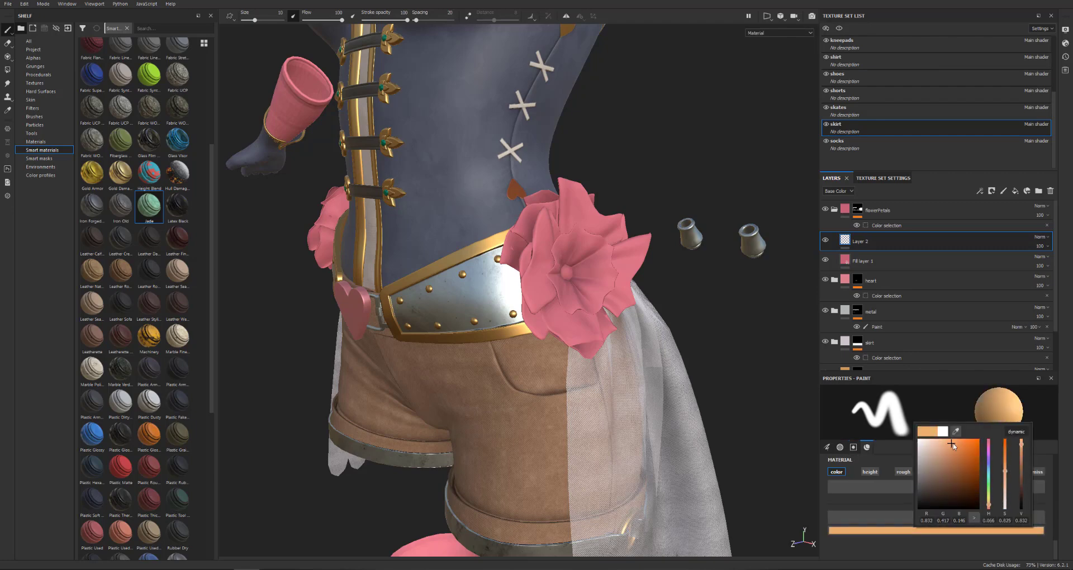
- Choose the second Dirt Spots brush and reduce its size to about 2 for painting the hip flower
{"action": "left_click_drag", "start_coordinate": [621, 269], "coordinate": [562, 269], "text": "alt"}
{"action": "scroll", "coordinate": [562, 269], "scroll_direction": "up", "scroll_amount": 3}
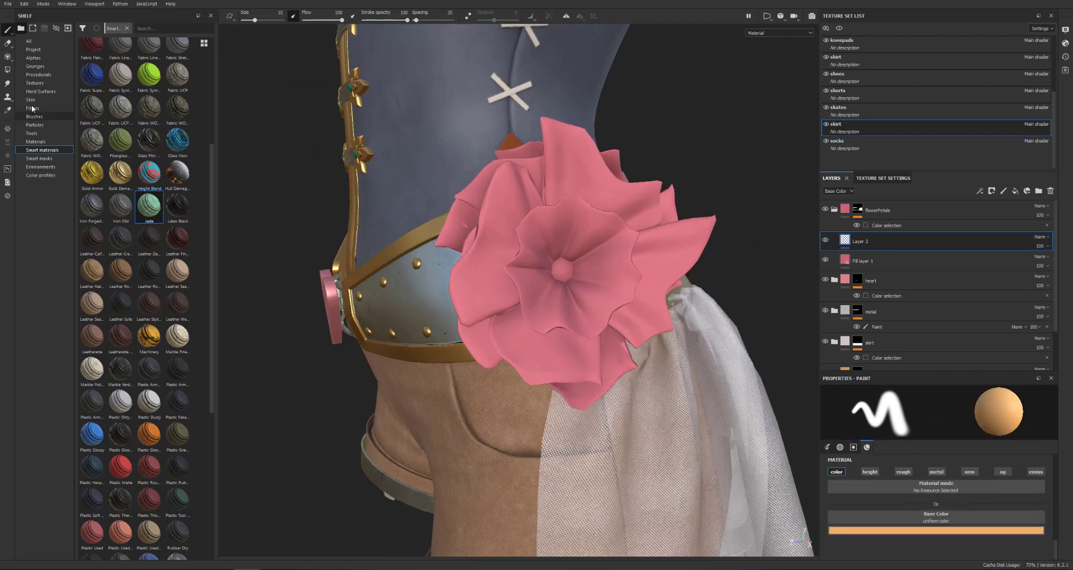
{"action": "left_click", "coordinate": [35, 125]}
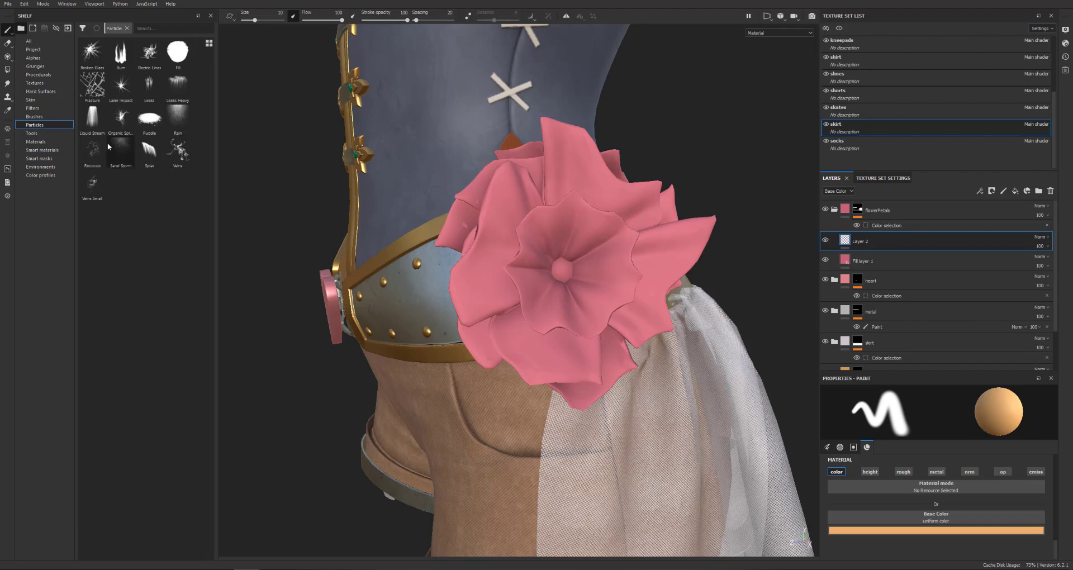
{"action": "left_click", "coordinate": [34, 117]}
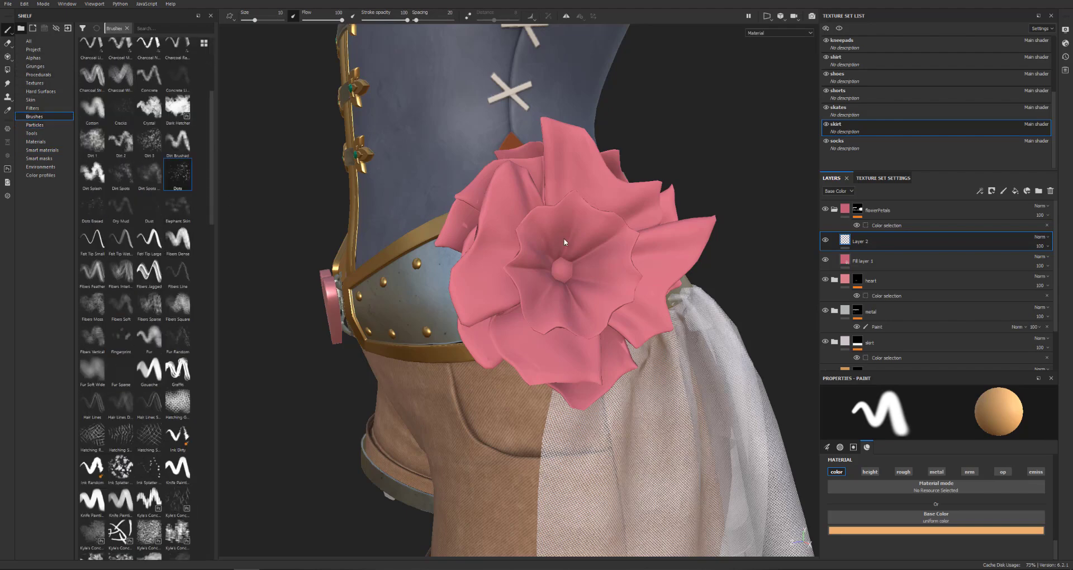
{"action": "left_click", "coordinate": [150, 174]}
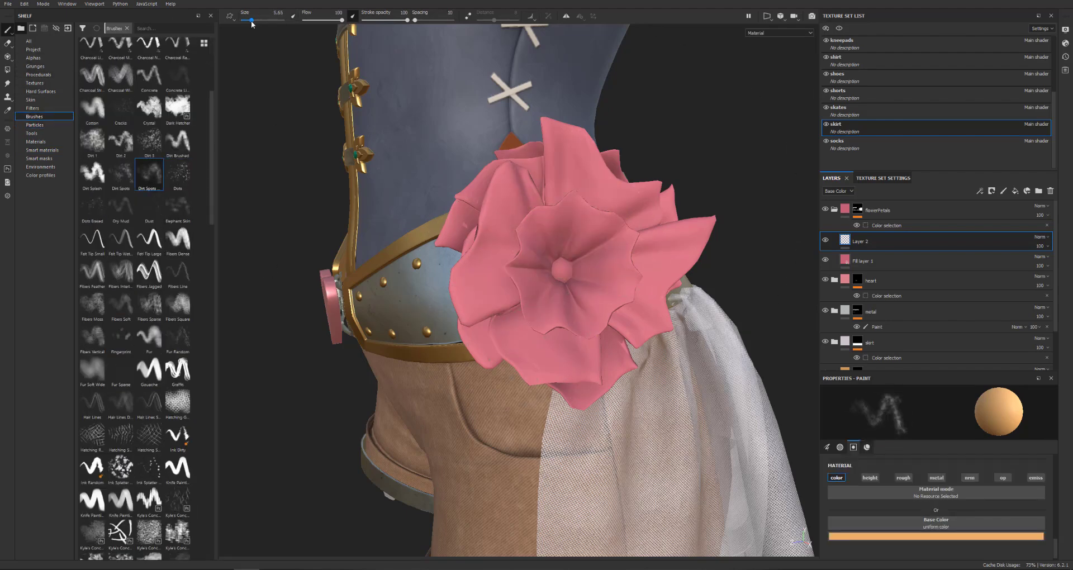
{"action": "left_click_drag", "start_coordinate": [252, 20], "coordinate": [249, 21]}
- Try a light orange stroke across the flower's center and undo it
{"action": "mouse_move", "coordinate": [559, 260]}
{"action": "left_mouse_down"}
{"action": "mouse_move", "coordinate": [584, 283]}
{"action": "mouse_move", "coordinate": [565, 273]}
{"action": "mouse_move", "coordinate": [607, 280]}
{"action": "left_mouse_up"}
{"action": "key", "text": "ctrl+z"}
{"action": "key", "text": "ctrl+z"}
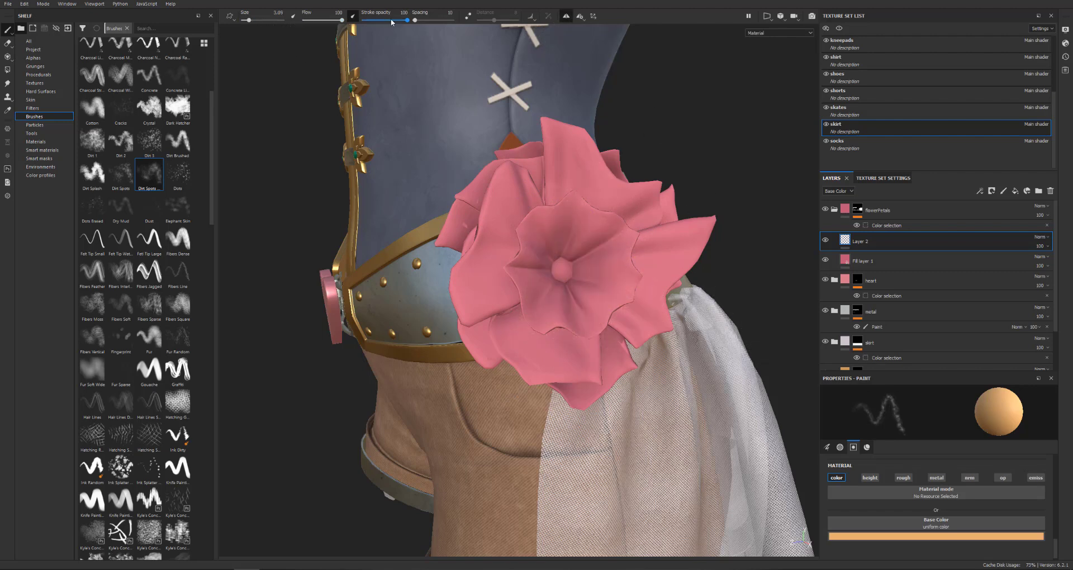
{"action": "scroll", "coordinate": [640, 270], "scroll_direction": "up", "scroll_amount": 3}
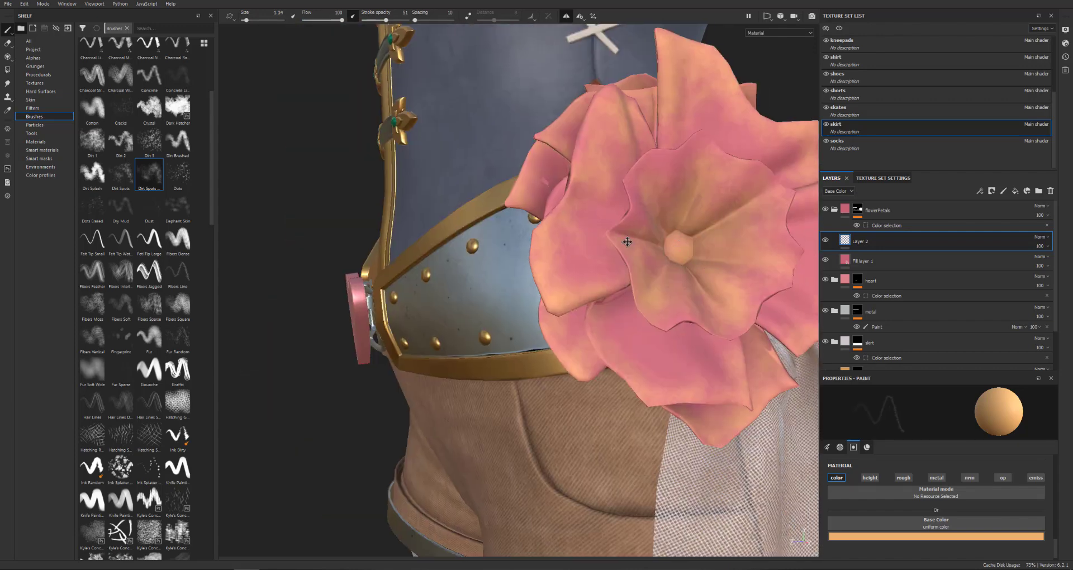
- Add another paint layer above Layer 2 in the flowerPetals folder and set its base color to a very pale tone
{"action": "left_click_drag", "start_coordinate": [693, 347], "coordinate": [587, 347], "text": "alt"}
{"action": "left_click", "coordinate": [1004, 191]}
{"action": "left_click", "coordinate": [930, 536]}
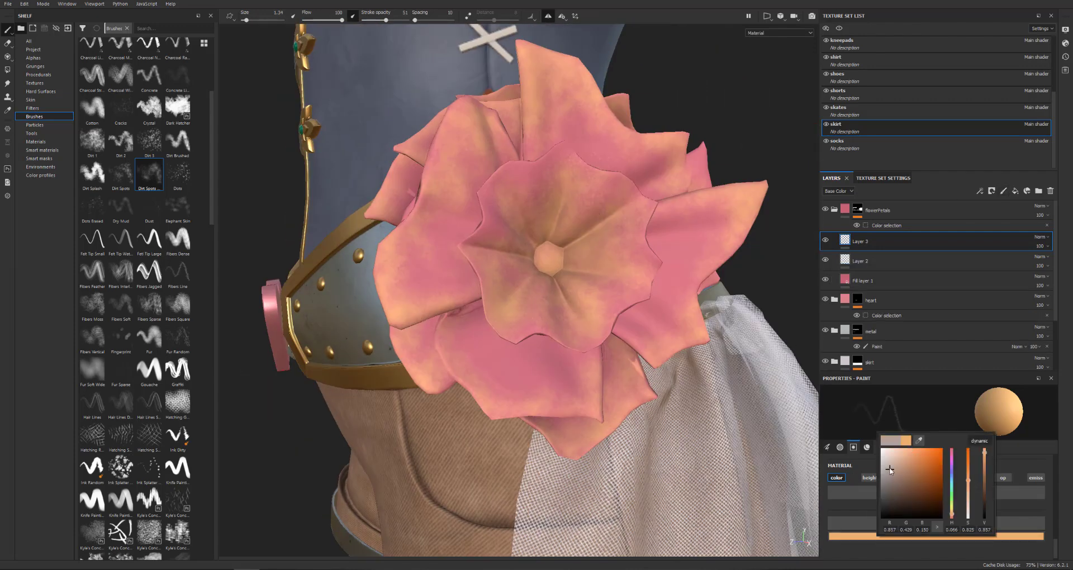
{"action": "left_click_drag", "start_coordinate": [894, 478], "coordinate": [881, 459]}
{"action": "left_click_drag", "start_coordinate": [952, 510], "coordinate": [952, 454]}
{"action": "left_click_drag", "start_coordinate": [886, 454], "coordinate": [890, 458]}
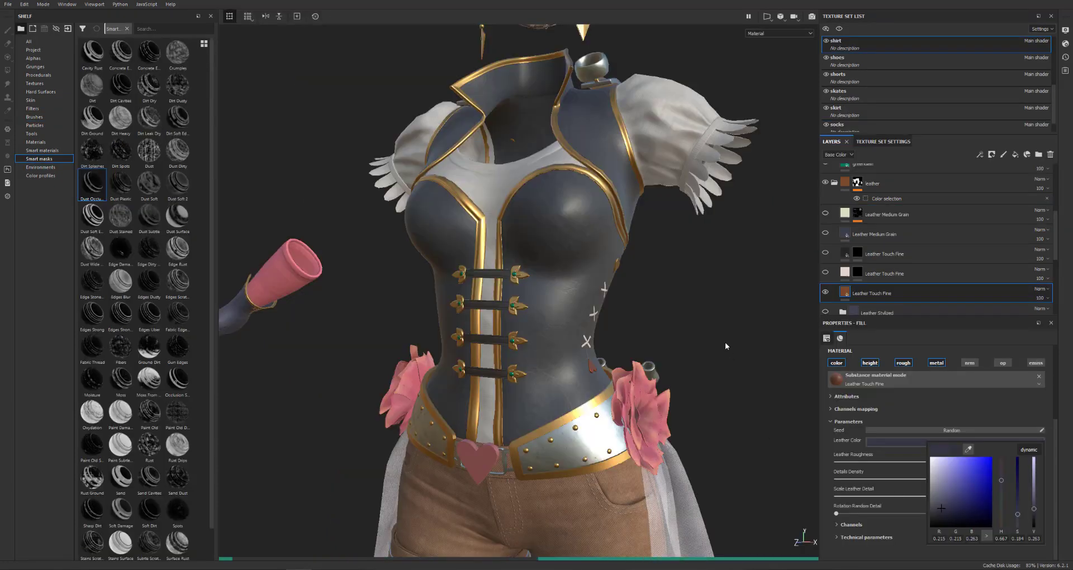
- Set the leather color of the shirt's visible Leather Touch Fine layer to a dark muted blue
{"action": "left_click_drag", "start_coordinate": [945, 508], "coordinate": [947, 507]}
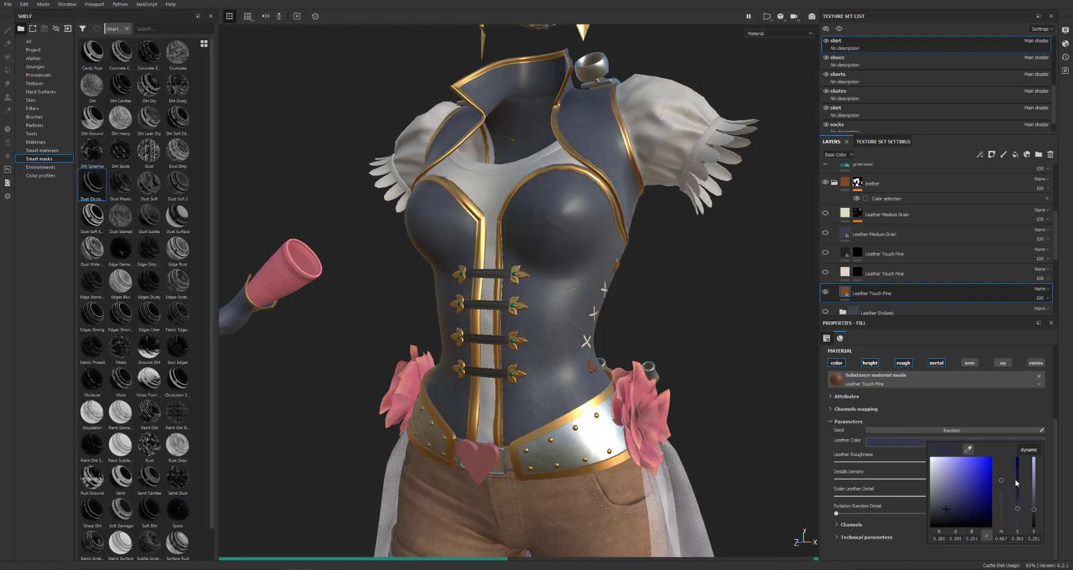
{"action": "left_click", "coordinate": [738, 301]}
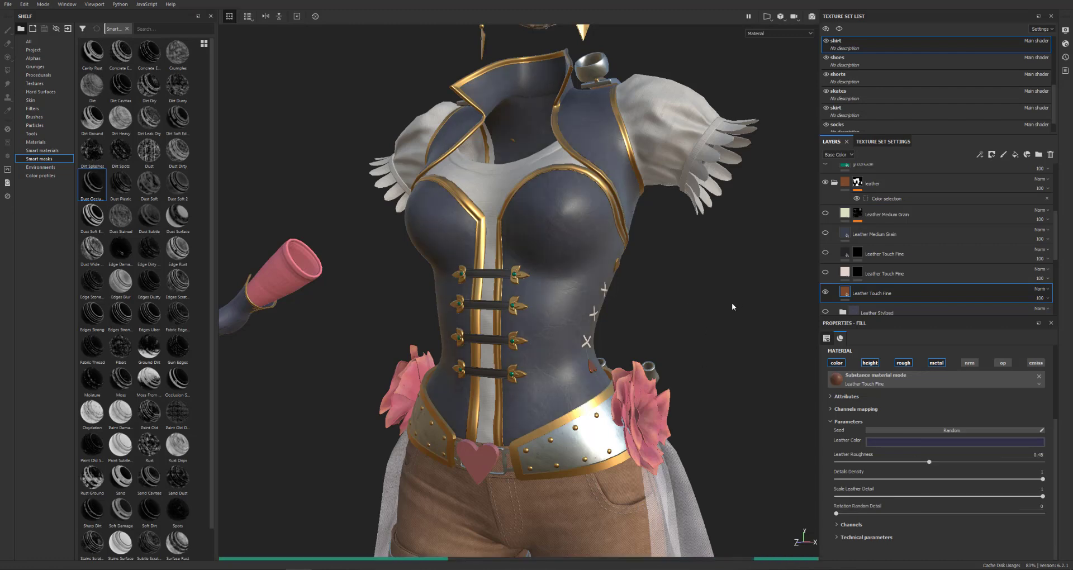
{"action": "left_click", "coordinate": [925, 441]}
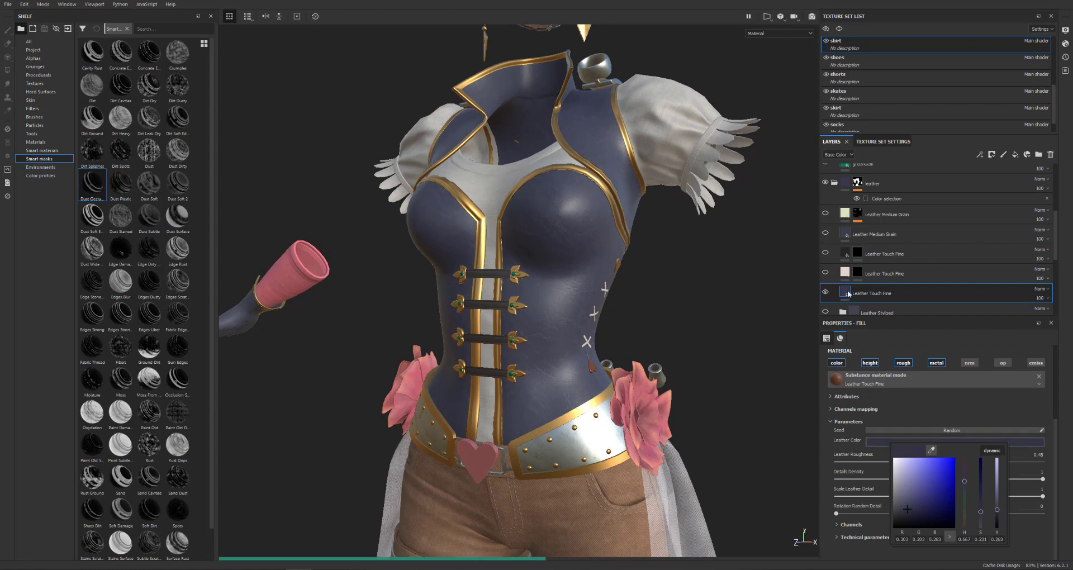
{"action": "left_click_drag", "start_coordinate": [731, 338], "coordinate": [702, 331], "text": "alt"}
- Place the Aluminium Pure material above the Leather Medium Grain layer in the leather folder and give it a black mask
{"action": "left_click", "coordinate": [921, 217]}
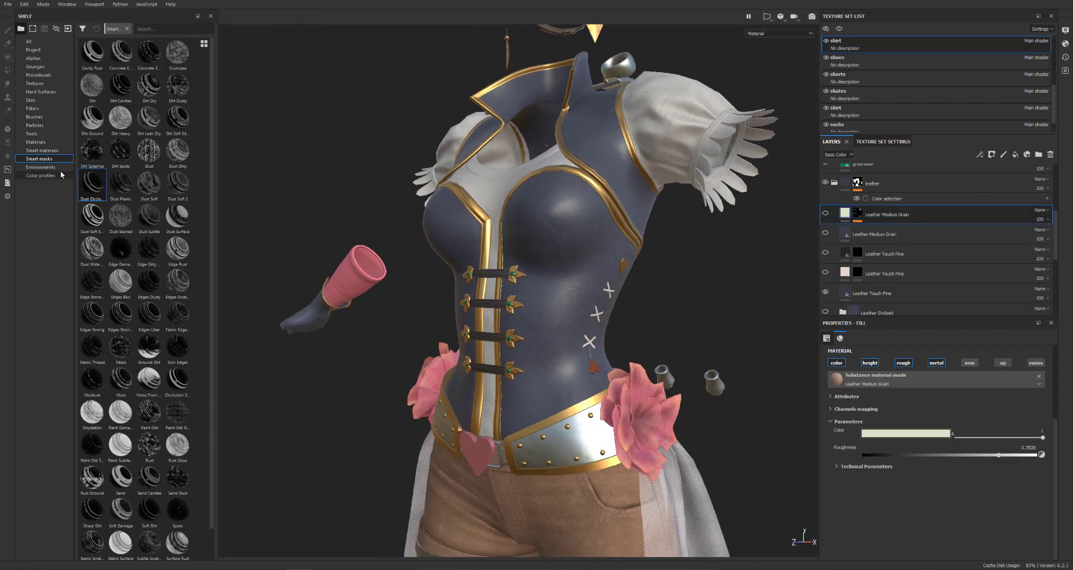
{"action": "left_click", "coordinate": [42, 150]}
{"action": "left_click", "coordinate": [42, 143]}
{"action": "left_click_drag", "start_coordinate": [121, 52], "coordinate": [900, 218]}
{"action": "right_click", "coordinate": [900, 222]}
{"action": "left_click", "coordinate": [904, 229]}
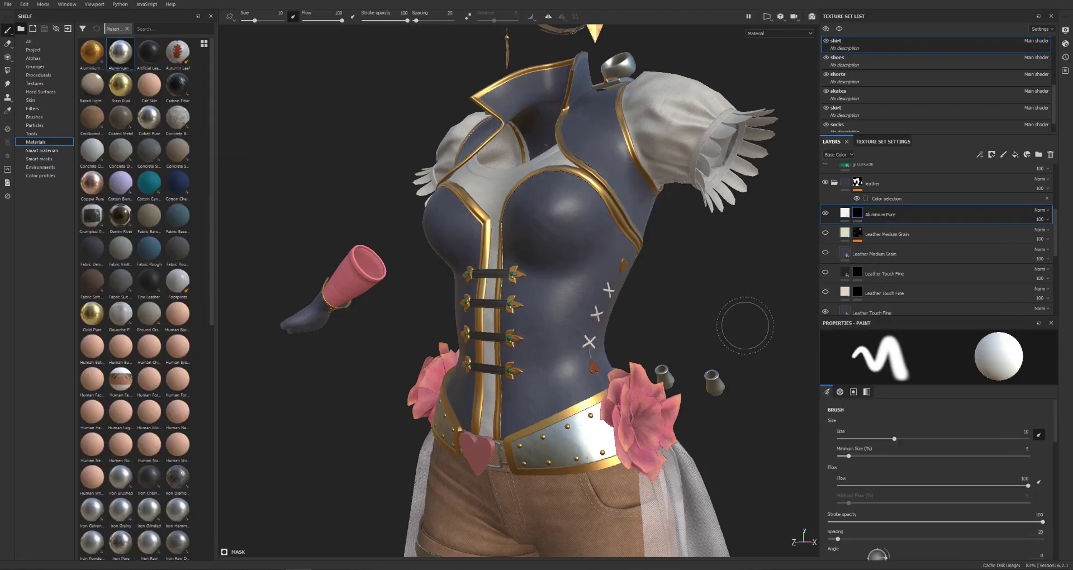
- Add a paint effect to the black mask of the Aluminium Pure layer
{"action": "left_click_drag", "start_coordinate": [768, 319], "coordinate": [737, 321], "text": "alt"}
{"action": "right_click", "coordinate": [857, 213]}
{"action": "left_click", "coordinate": [1004, 155]}
{"action": "key", "text": "ctrl+z"}
{"action": "left_click", "coordinate": [883, 199]}
{"action": "right_click", "coordinate": [859, 214]}
{"action": "left_click", "coordinate": [888, 391]}
- Use Circle Cog as the mask brush's alpha and reduce the brush size to about 2.74 for the side lacing
{"action": "left_click_drag", "start_coordinate": [1055, 414], "coordinate": [1028, 521]}
{"action": "left_click", "coordinate": [33, 59]}
{"action": "left_click_drag", "start_coordinate": [212, 76], "coordinate": [231, 147]}
{"action": "left_click", "coordinate": [149, 167]}
{"action": "scroll", "coordinate": [630, 326], "scroll_direction": "up", "scroll_amount": 3}
{"action": "scroll", "coordinate": [630, 326], "scroll_direction": "up", "scroll_amount": 4}
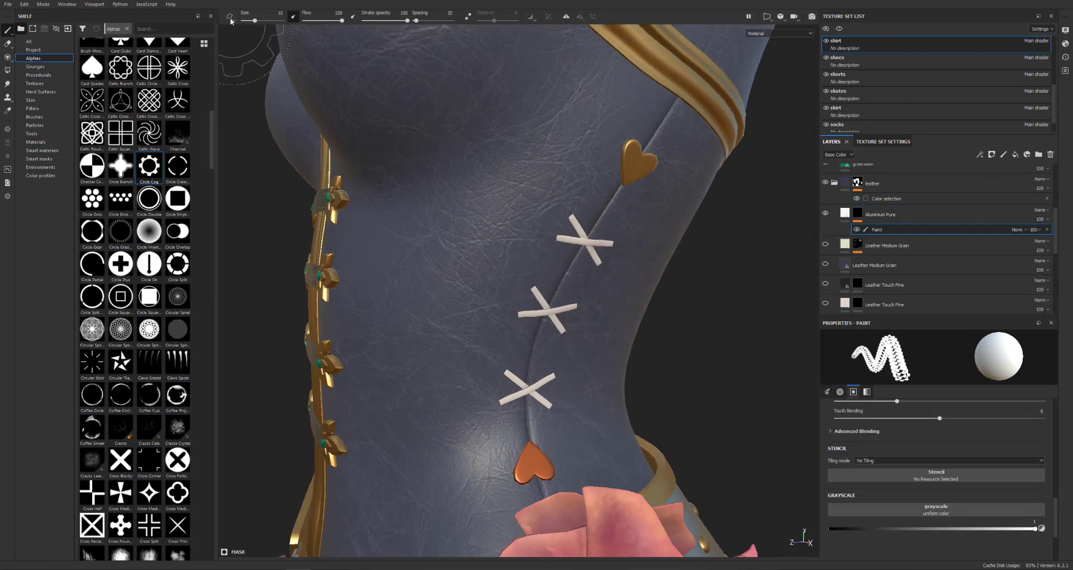
{"action": "left_click_drag", "start_coordinate": [1056, 506], "coordinate": [1051, 467]}
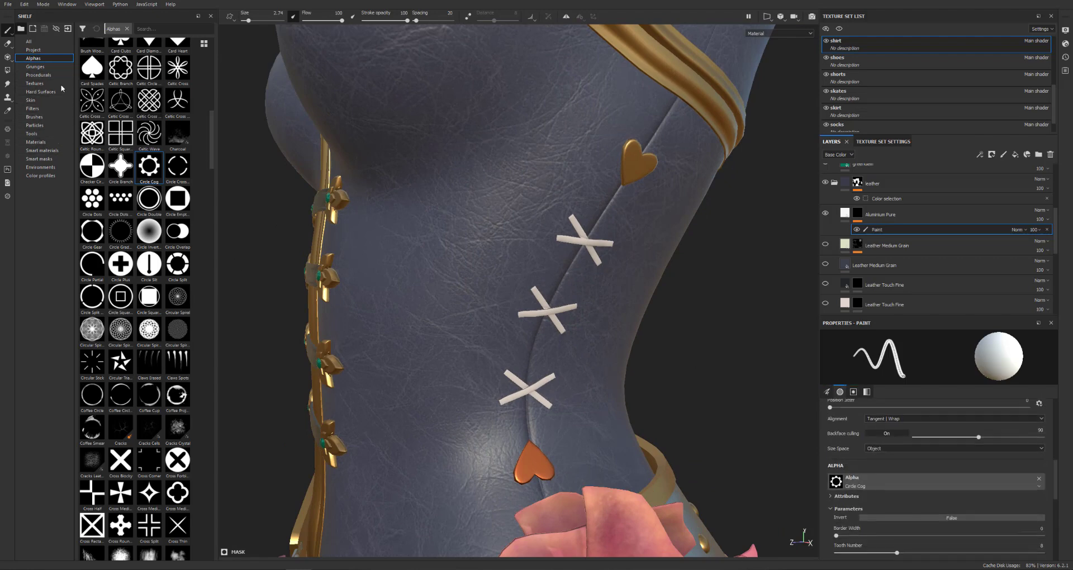
- Browse the Hard Surfaces resources for an eyelet shape and delete the Aluminium Pure layer
{"action": "left_click", "coordinate": [45, 93]}
{"action": "scroll", "coordinate": [185, 225], "scroll_direction": "down", "scroll_amount": 10}
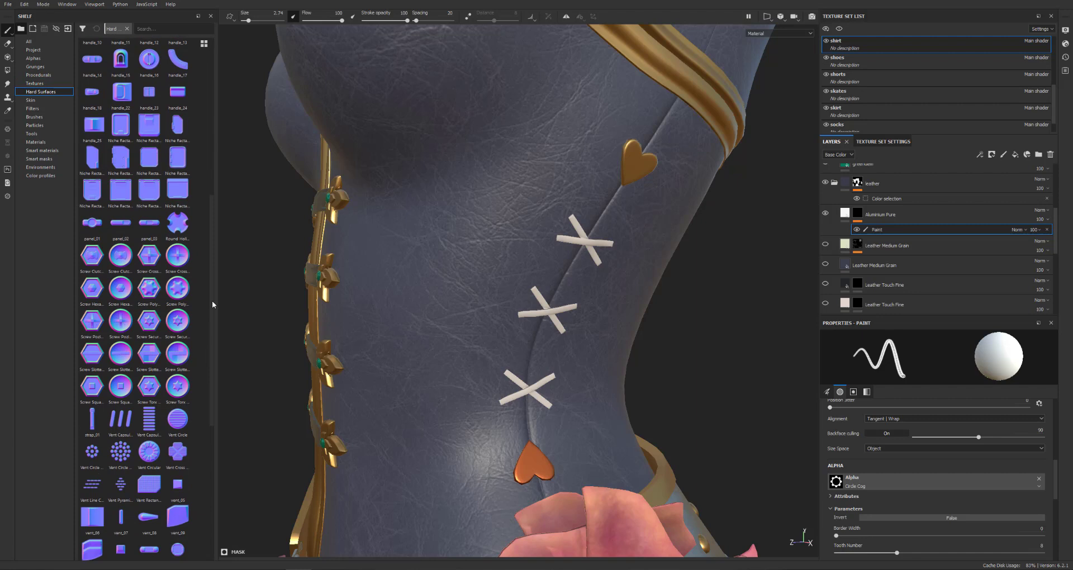
{"action": "scroll", "coordinate": [858, 425], "scroll_direction": "down", "scroll_amount": 5}
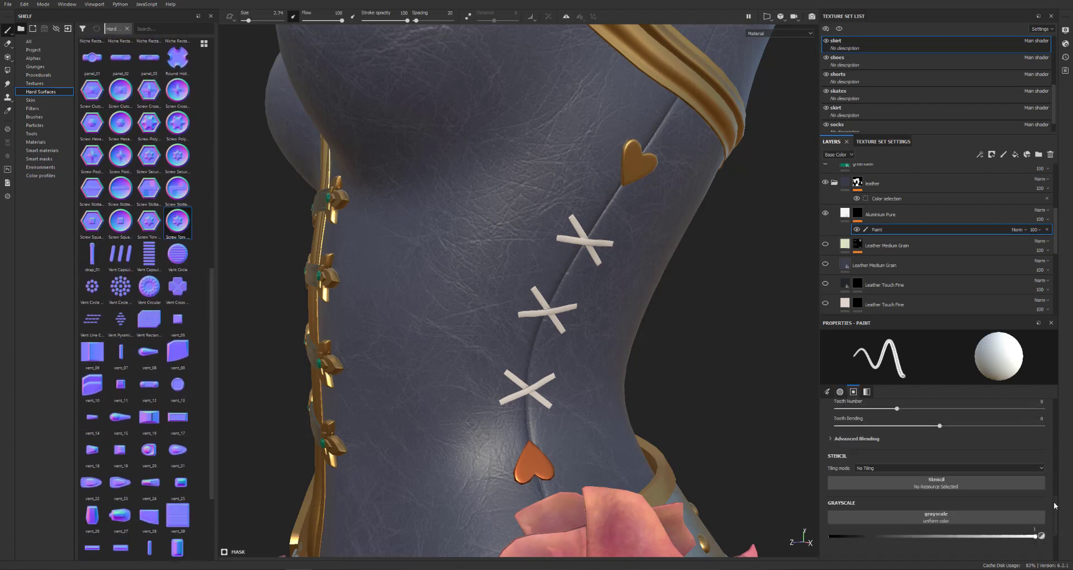
{"action": "left_click", "coordinate": [921, 213]}
{"action": "key", "text": "Delete"}
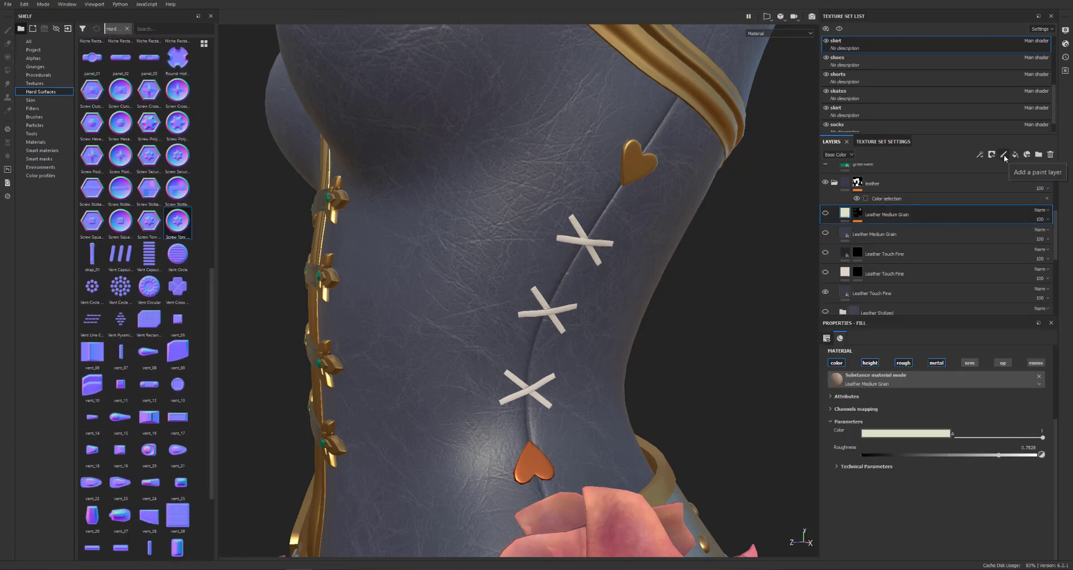
- Add a paint layer in the leather folder with height 0.1268, roughness 0.1811 and metallic 1 as a shiny metal
{"action": "left_click", "coordinate": [1005, 156]}
{"action": "left_click", "coordinate": [945, 479]}
{"action": "left_click", "coordinate": [952, 514]}
{"action": "left_click_drag", "start_coordinate": [933, 519], "coordinate": [946, 520]}
{"action": "mouse_move", "coordinate": [959, 555]}
{"action": "left_mouse_down"}
{"action": "mouse_move", "coordinate": [1038, 555]}
{"action": "mouse_move", "coordinate": [1055, 533]}
{"action": "left_mouse_up"}
{"action": "scroll", "coordinate": [1016, 507], "scroll_direction": "down", "scroll_amount": 2}
- Try stamping the Screw Torx Round normal over the top cross of the side lacing and undo it
{"action": "left_click_drag", "start_coordinate": [178, 221], "coordinate": [955, 539]}
{"action": "left_click", "coordinate": [555, 233]}
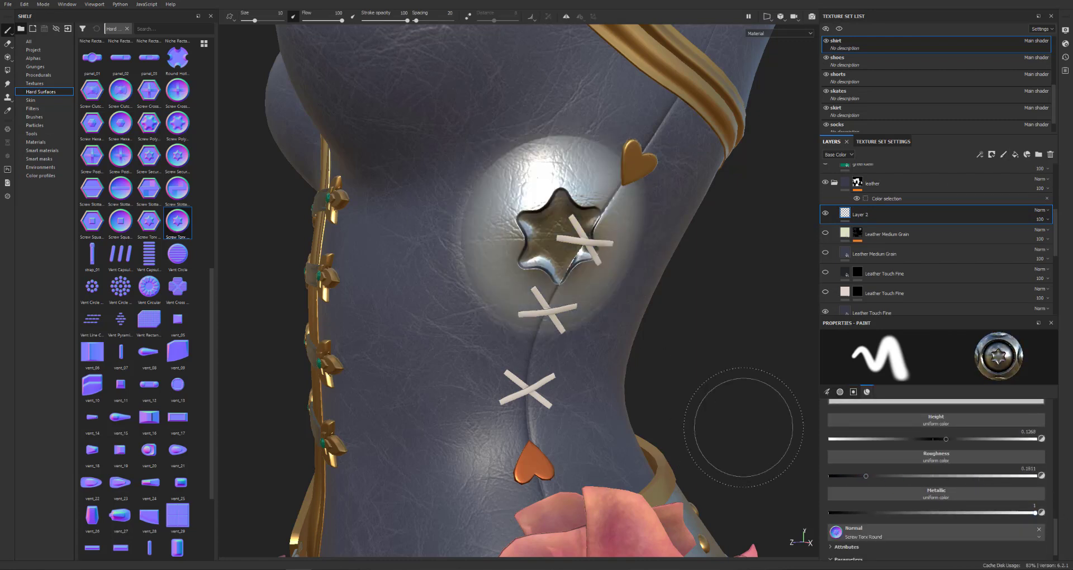
{"action": "key", "text": "ctrl+z"}
- Reduce the metal brush size to about 1.11 and set its alpha to Circle Cog
{"action": "left_click_drag", "start_coordinate": [255, 20], "coordinate": [246, 21]}
{"action": "scroll", "coordinate": [159, 312], "scroll_direction": "down", "scroll_amount": 4}
{"action": "scroll", "coordinate": [112, 172], "scroll_direction": "up", "scroll_amount": 3}
{"action": "left_click_drag", "start_coordinate": [92, 253], "coordinate": [839, 533]}
{"action": "left_click", "coordinate": [33, 58]}
{"action": "scroll", "coordinate": [134, 223], "scroll_direction": "down", "scroll_amount": 5}
{"action": "scroll", "coordinate": [1014, 436], "scroll_direction": "up", "scroll_amount": 3}
{"action": "scroll", "coordinate": [1014, 436], "scroll_direction": "down", "scroll_amount": 4}
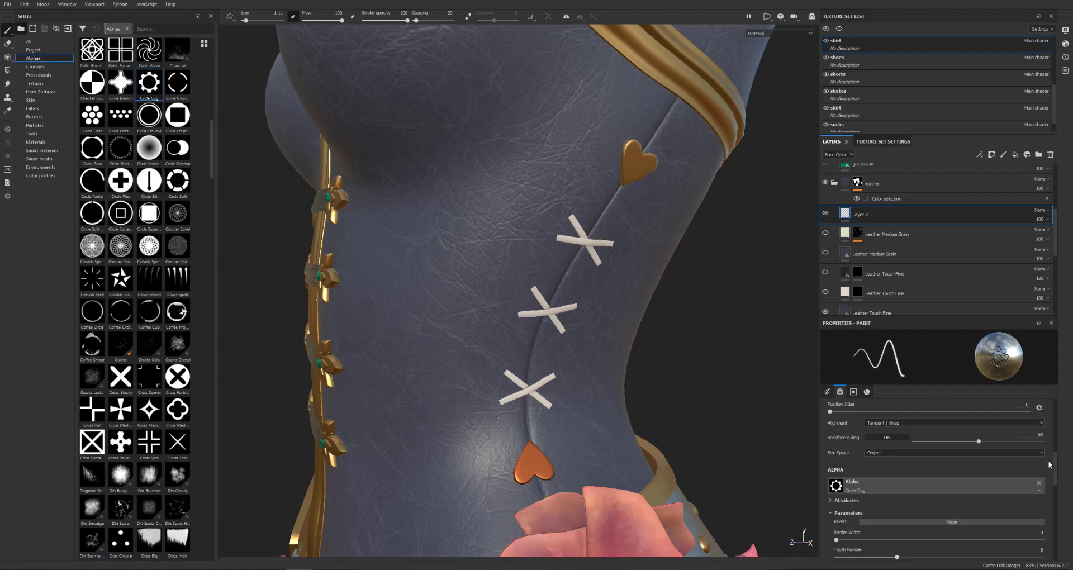
- Try stamping cog-shaped metal eyelets around the ends of the side lacing and undo the stamps
{"action": "left_click_drag", "start_coordinate": [621, 284], "coordinate": [568, 258], "text": "alt"}
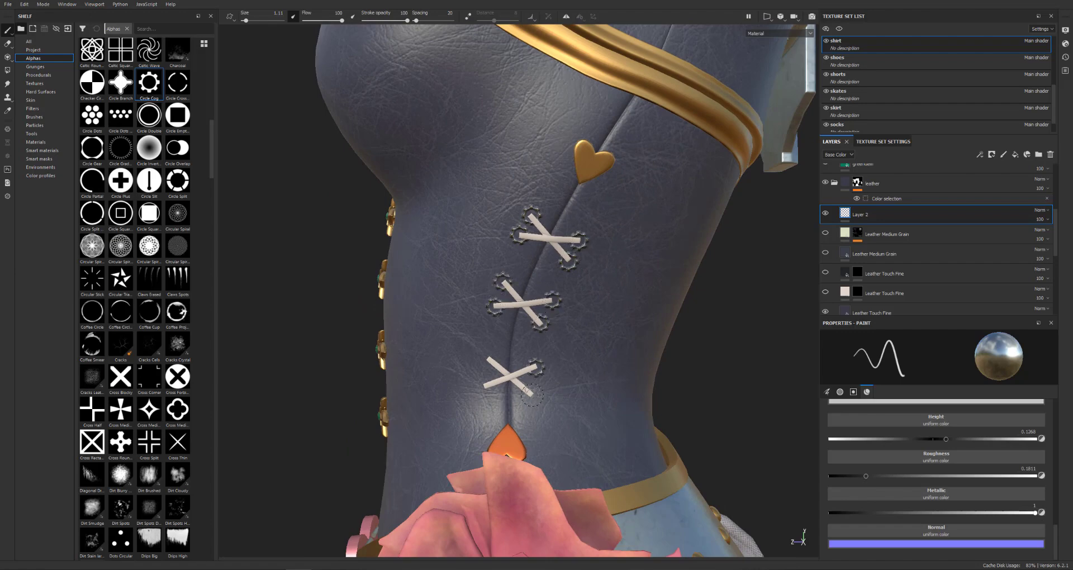
{"action": "left_click", "coordinate": [488, 362]}
{"action": "right_click_drag", "start_coordinate": [615, 357], "coordinate": [503, 357], "text": "alt"}
{"action": "mouse_move", "coordinate": [537, 346]}
{"action": "left_mouse_down", "text": "alt"}
{"action": "mouse_move", "coordinate": [671, 358]}
{"action": "mouse_move", "coordinate": [537, 346]}
{"action": "left_mouse_up", "text": "alt"}
{"action": "right_click_drag", "start_coordinate": [536, 347], "coordinate": [637, 360], "text": "alt"}
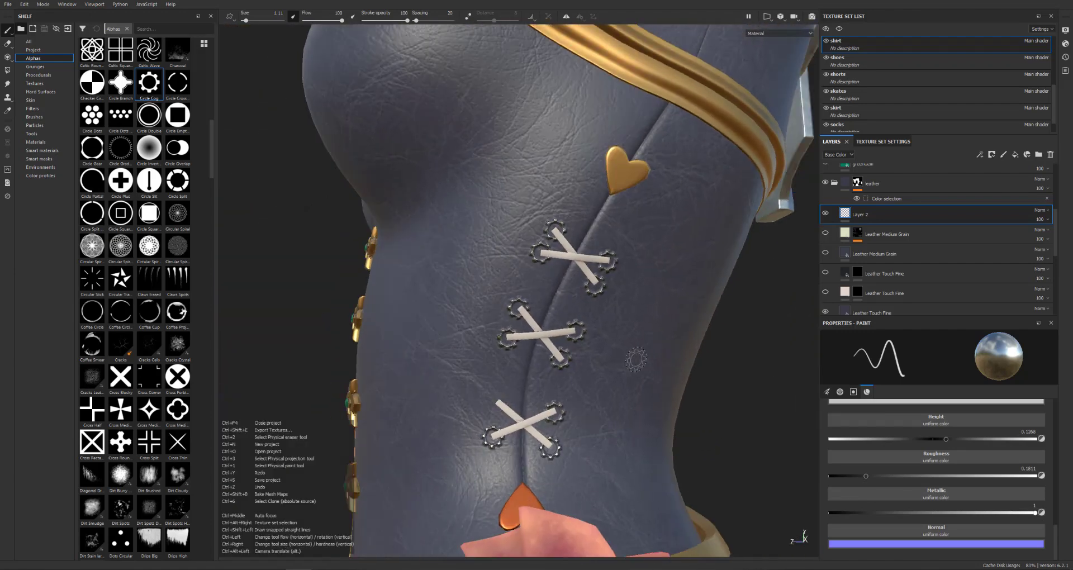
{"action": "key", "text": "ctrl+z"}
{"action": "key", "text": "ctrl+z"}
{"action": "key", "text": "ctrl+z"}
{"action": "key", "text": "ctrl+z"}
{"action": "key", "text": "ctrl+z"}
- Reduce the brush size to 0.71 and stamp cog-shaped metal eyelets at the ends of the three lacing crosses
{"action": "key", "text": "bracketleft"}
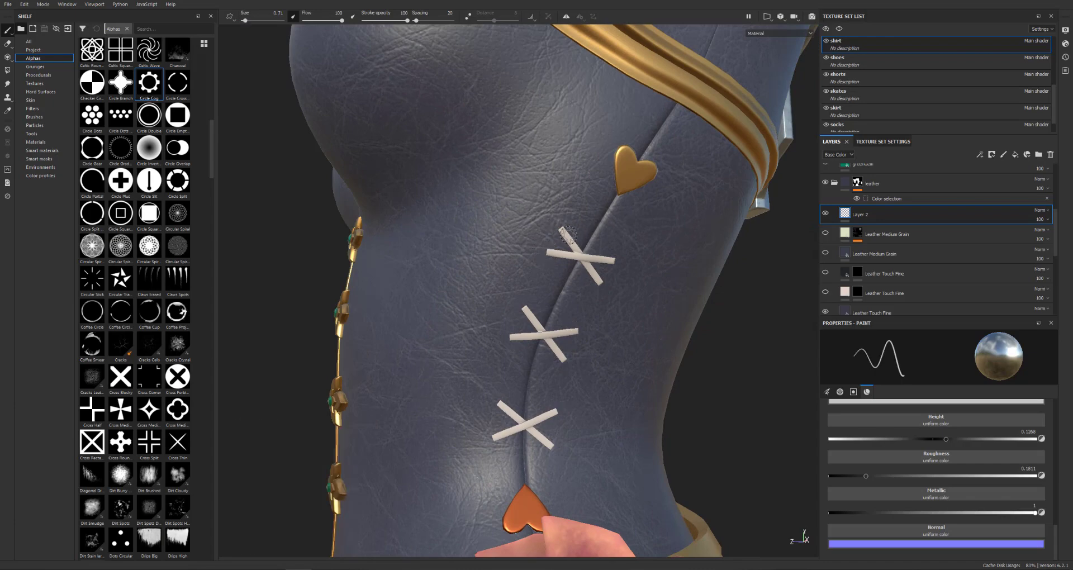
{"action": "left_click", "coordinate": [601, 284]}
{"action": "left_click_drag", "start_coordinate": [645, 371], "coordinate": [576, 366], "text": "alt"}
{"action": "right_click_drag", "start_coordinate": [565, 335], "coordinate": [632, 347], "text": "alt"}
{"action": "left_click_drag", "start_coordinate": [548, 341], "coordinate": [581, 344], "text": "alt"}
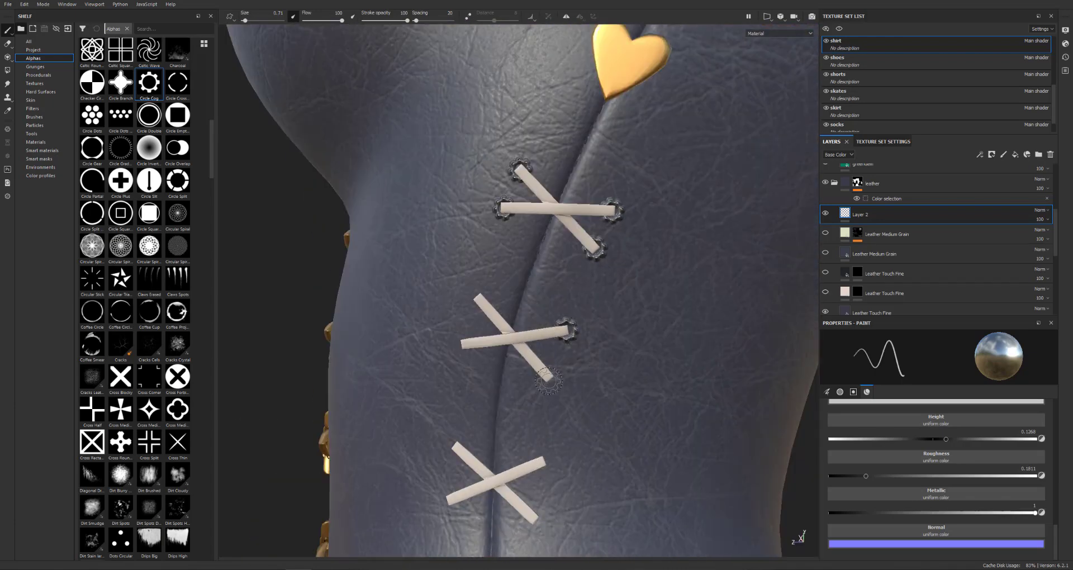
{"action": "middle_click_drag", "start_coordinate": [504, 374], "coordinate": [523, 266], "text": "alt"}
{"action": "left_click", "coordinate": [563, 355]}
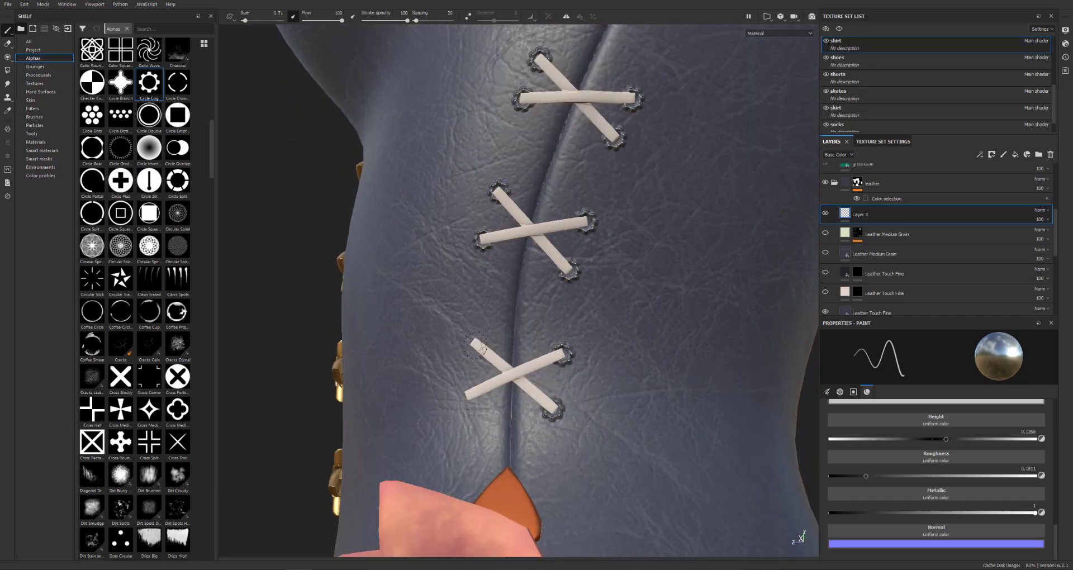
{"action": "right_click_drag", "start_coordinate": [467, 396], "coordinate": [347, 369], "text": "alt"}
{"action": "left_click_drag", "start_coordinate": [358, 367], "coordinate": [414, 361], "text": "alt"}
{"action": "right_click_drag", "start_coordinate": [414, 361], "coordinate": [369, 352], "text": "alt"}
{"action": "left_click_drag", "start_coordinate": [369, 352], "coordinate": [539, 333], "text": "alt"}
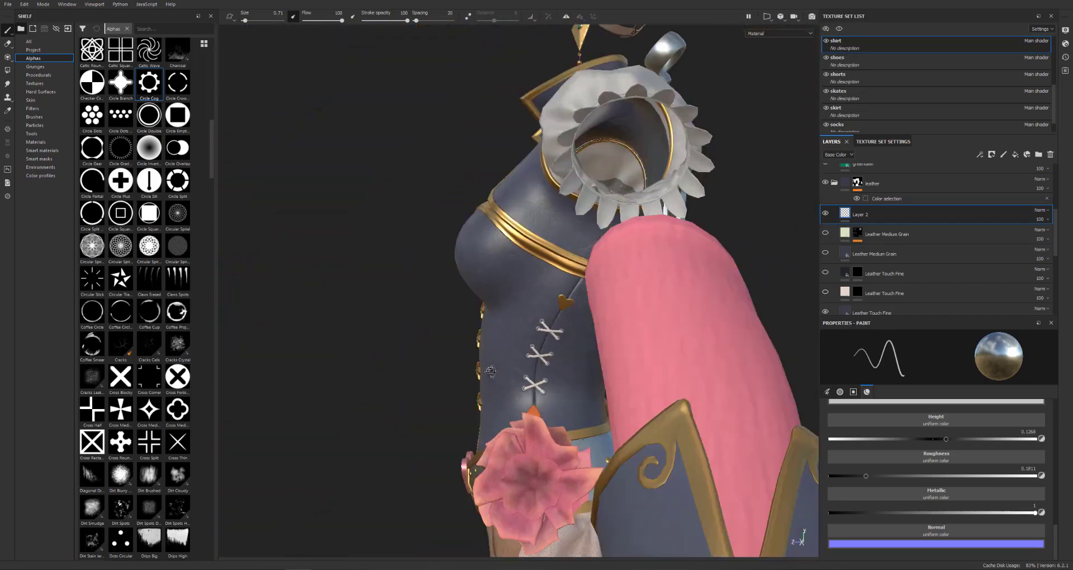
{"action": "scroll", "coordinate": [538, 333], "scroll_direction": "up", "scroll_amount": 5}
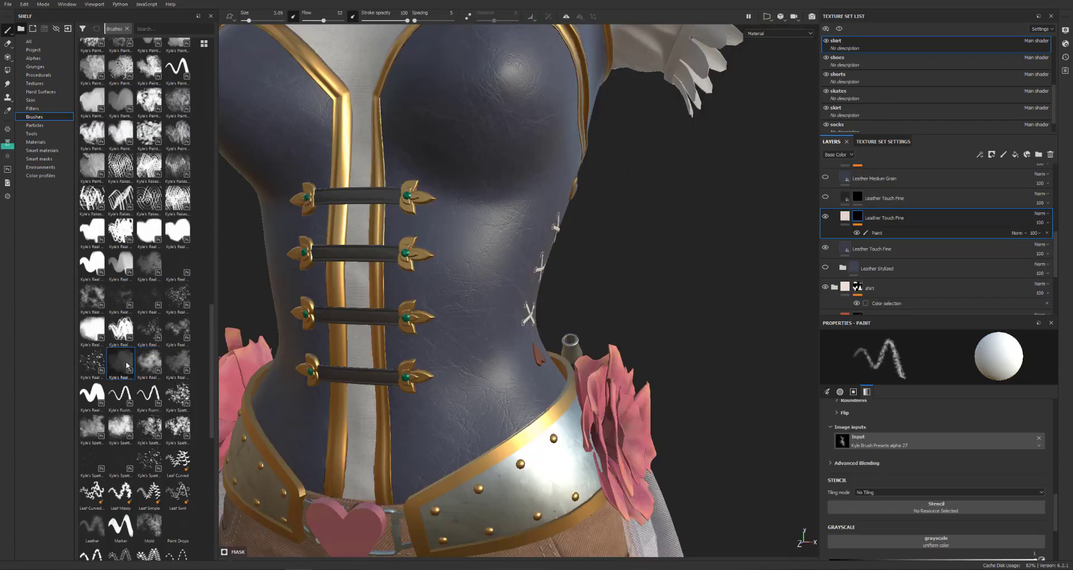
- Select the fill of the light Leather Touch Fine layer, save the project and hide that layer
{"action": "left_click", "coordinate": [877, 228]}
{"action": "left_click", "coordinate": [846, 217]}
{"action": "key", "text": "ctrl+s"}
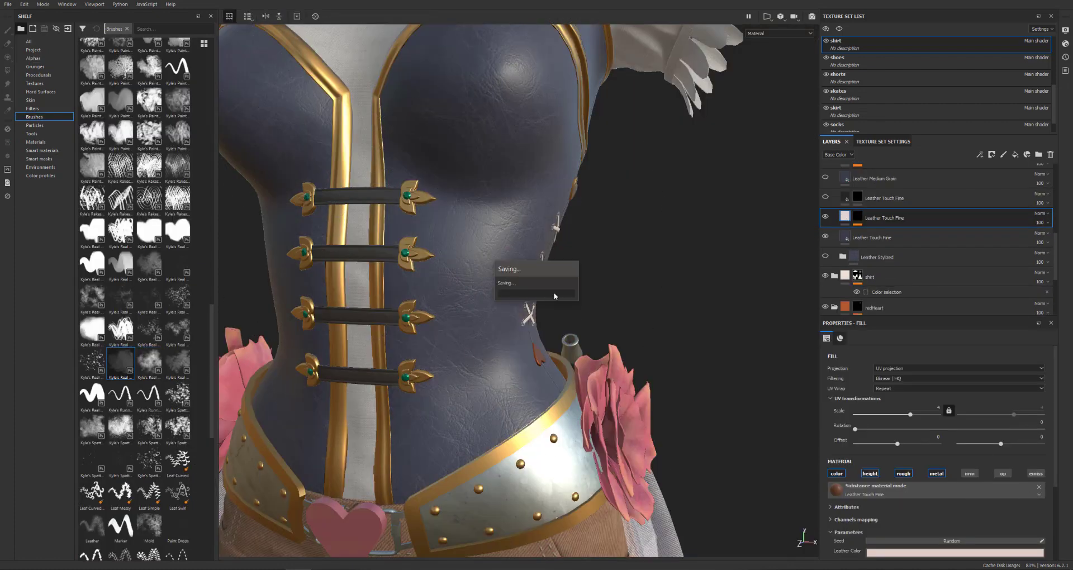
{"action": "left_click", "coordinate": [826, 216]}
- Add two fill layers above the blue Leather Touch Fine and sample the dark leather's color for the upper one
{"action": "left_click", "coordinate": [967, 237]}
{"action": "left_click", "coordinate": [1016, 154]}
{"action": "left_click", "coordinate": [1015, 155]}
{"action": "left_click", "coordinate": [923, 532]}
{"action": "left_click_drag", "start_coordinate": [964, 440], "coordinate": [846, 199]}
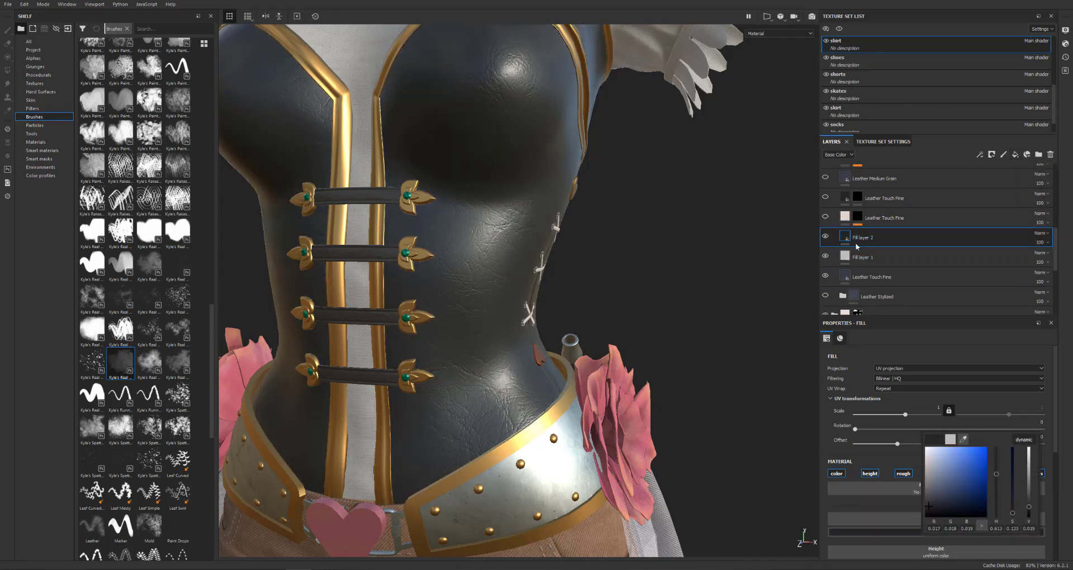
- Set Fill layer 1's base color to the pale pink sampled from the light Leather Touch Fine layer
{"action": "left_click", "coordinate": [864, 257]}
{"action": "left_click", "coordinate": [933, 532]}
{"action": "left_click_drag", "start_coordinate": [974, 436], "coordinate": [846, 217]}
- Add a black mask with a paint effect to Fill layer 2
{"action": "left_click", "coordinate": [860, 235]}
{"action": "right_click", "coordinate": [855, 235]}
{"action": "left_click", "coordinate": [871, 245]}
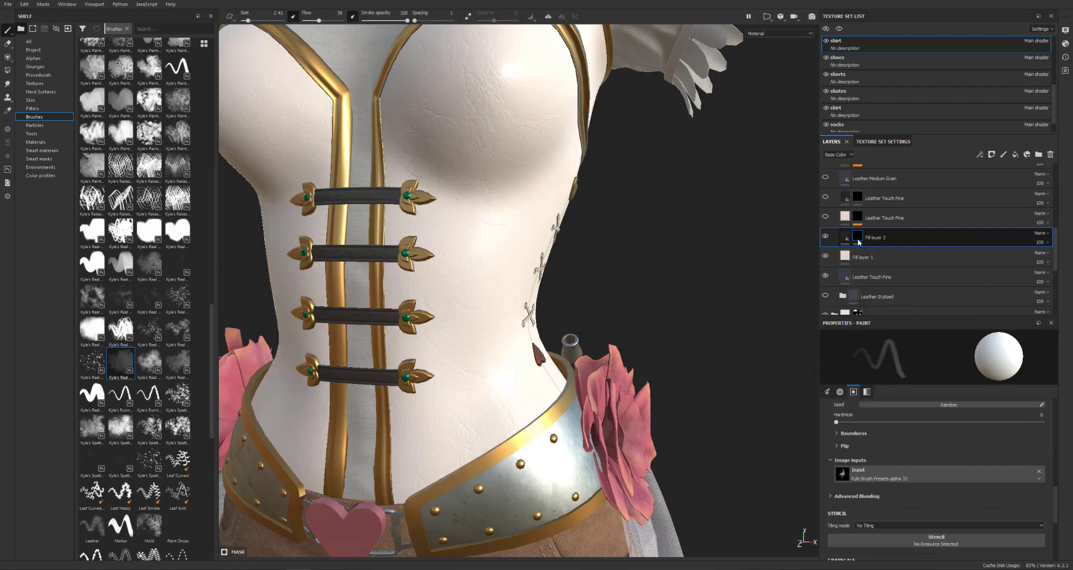
{"action": "right_click", "coordinate": [857, 235]}
{"action": "left_click", "coordinate": [878, 294]}
- Choose the Mold brush at size 8.36 and paint dark shading into Fill layer 2's mask over the chest and waist
{"action": "left_click", "coordinate": [149, 330]}
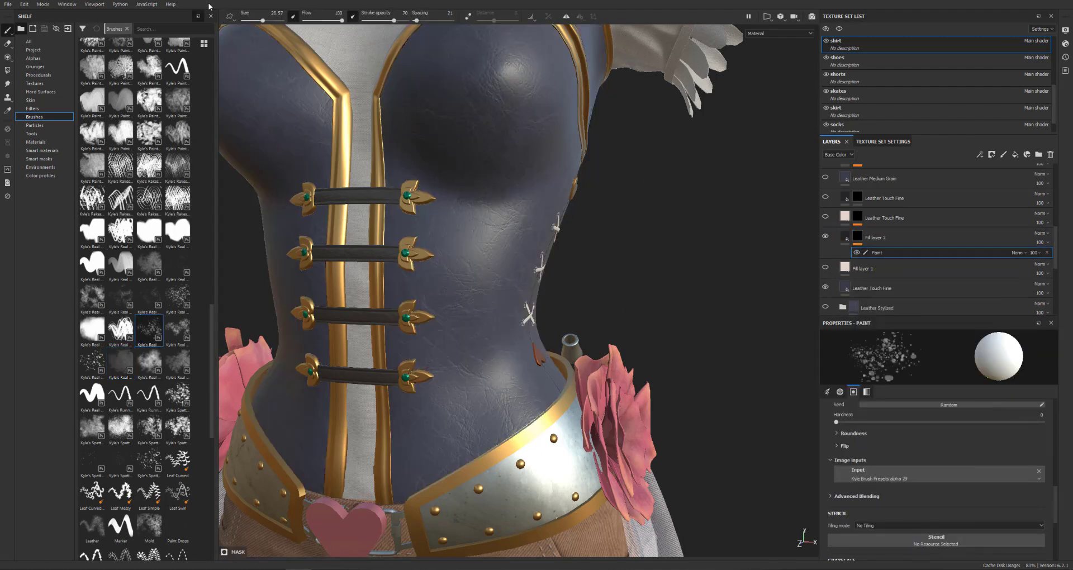
{"action": "scroll", "coordinate": [148, 391], "scroll_direction": "down", "scroll_amount": 3}
{"action": "left_click", "coordinate": [148, 422]}
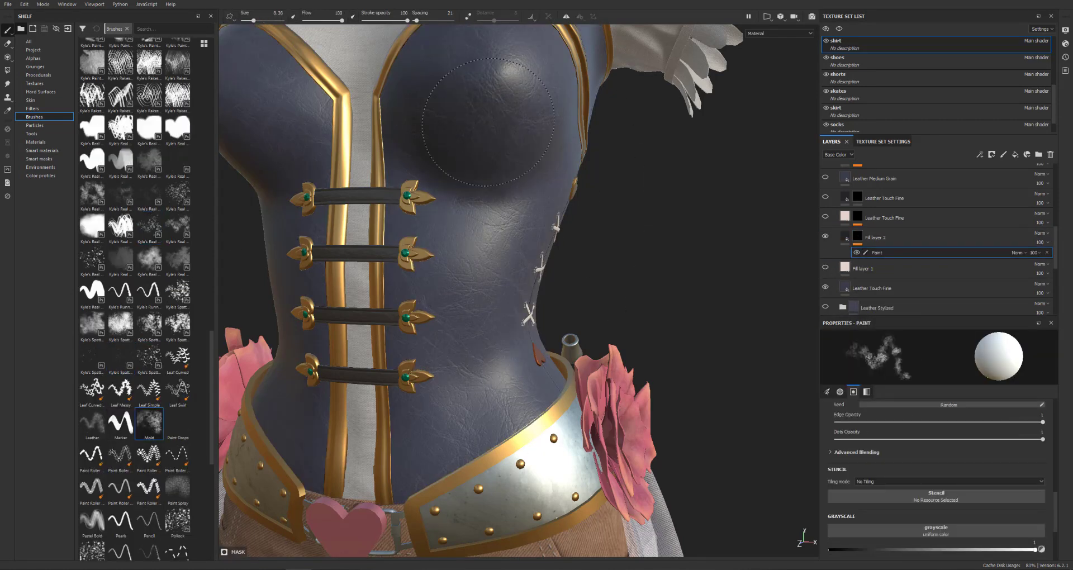
{"action": "left_click_drag", "start_coordinate": [564, 369], "coordinate": [537, 168], "text": "alt"}
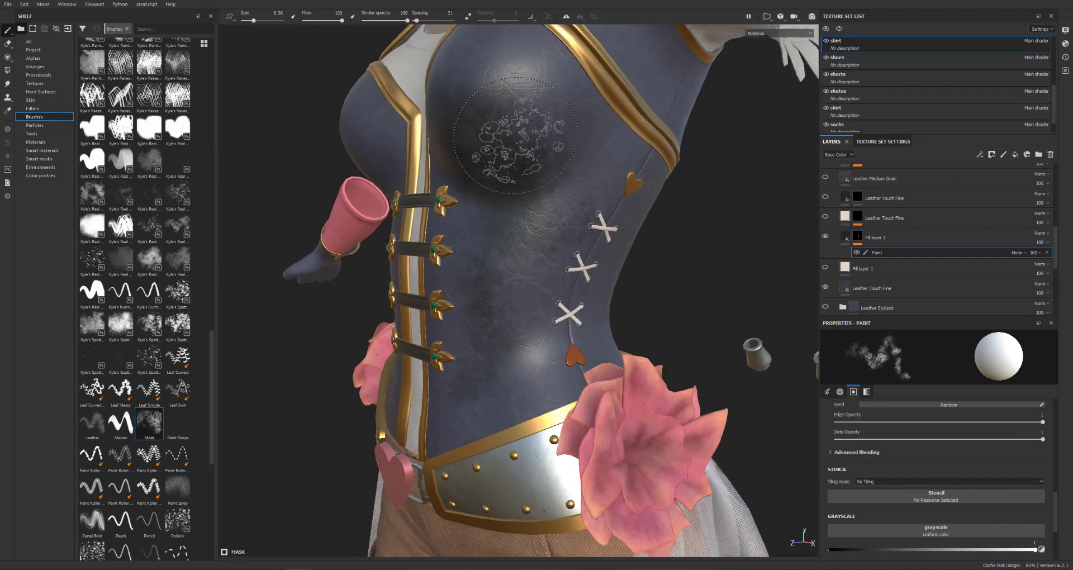
{"action": "left_click_drag", "start_coordinate": [468, 419], "coordinate": [570, 420], "text": "alt"}
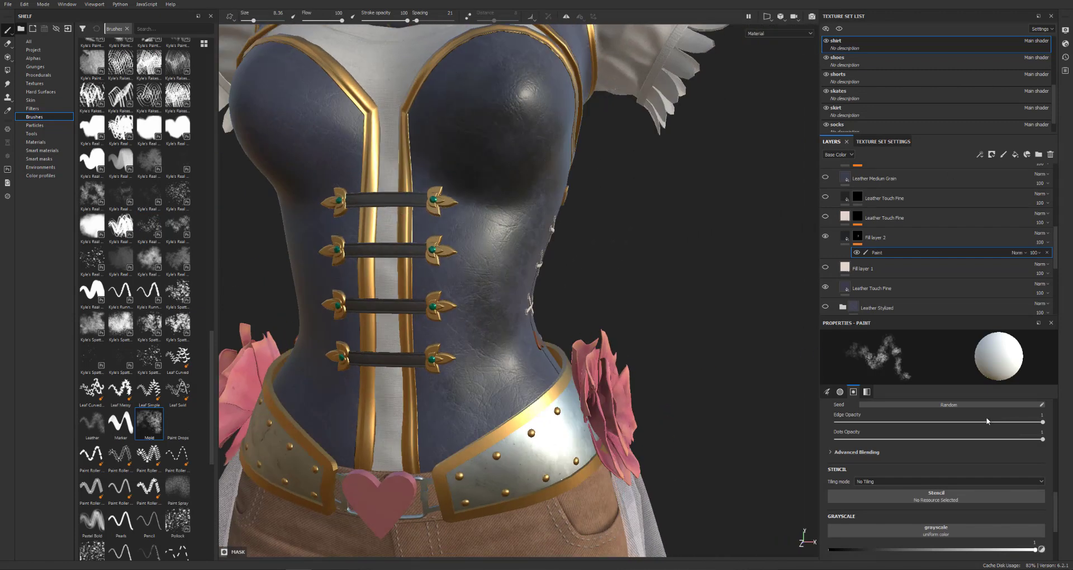
- Switch off the roughness, opacity and emissive channels of Fill layer 2 and adjust its remaining material settings
{"action": "left_click", "coordinate": [894, 237]}
{"action": "left_click", "coordinate": [1003, 475]}
{"action": "left_click", "coordinate": [1034, 476]}
{"action": "left_click", "coordinate": [905, 475]}
{"action": "left_click_drag", "start_coordinate": [1056, 449], "coordinate": [1056, 467]}
{"action": "left_click_drag", "start_coordinate": [959, 546], "coordinate": [916, 549]}
- Paint dark shading into Fill layer 2's mask along the corset's lower front and beside the side lacing
{"action": "left_click_drag", "start_coordinate": [700, 222], "coordinate": [475, 238], "text": "alt"}
{"action": "key", "text": "1"}
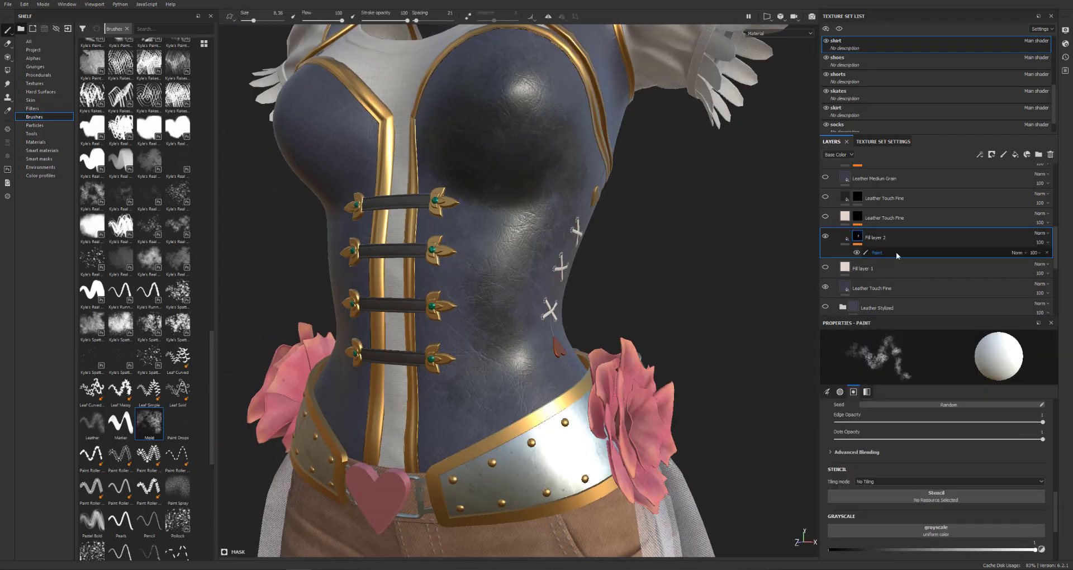
{"action": "left_click_drag", "start_coordinate": [453, 422], "coordinate": [551, 374]}
{"action": "left_click_drag", "start_coordinate": [615, 302], "coordinate": [503, 296], "text": "alt"}
{"action": "left_click_drag", "start_coordinate": [595, 193], "coordinate": [581, 235]}
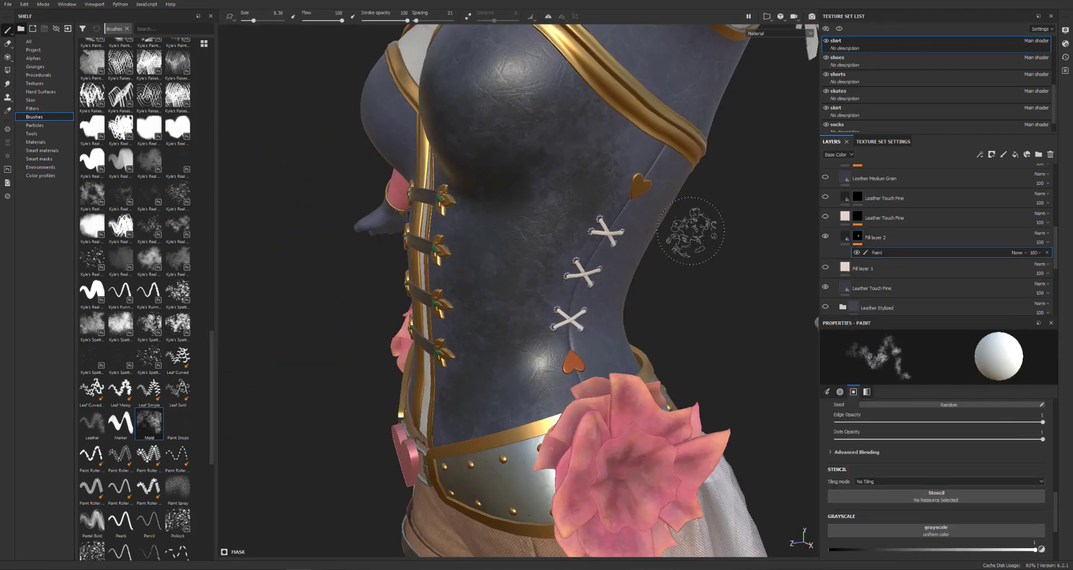
{"action": "left_click_drag", "start_coordinate": [643, 246], "coordinate": [565, 251], "text": "alt"}
{"action": "left_click_drag", "start_coordinate": [635, 213], "coordinate": [626, 313]}
- Extend the dark mask shading across the back of the corset and around to the opposite lacing
{"action": "left_click_drag", "start_coordinate": [643, 268], "coordinate": [548, 257], "text": "alt"}
{"action": "left_click_drag", "start_coordinate": [653, 230], "coordinate": [651, 216]}
{"action": "left_click_drag", "start_coordinate": [766, 324], "coordinate": [664, 333], "text": "alt"}
{"action": "left_click_drag", "start_coordinate": [626, 224], "coordinate": [686, 252]}
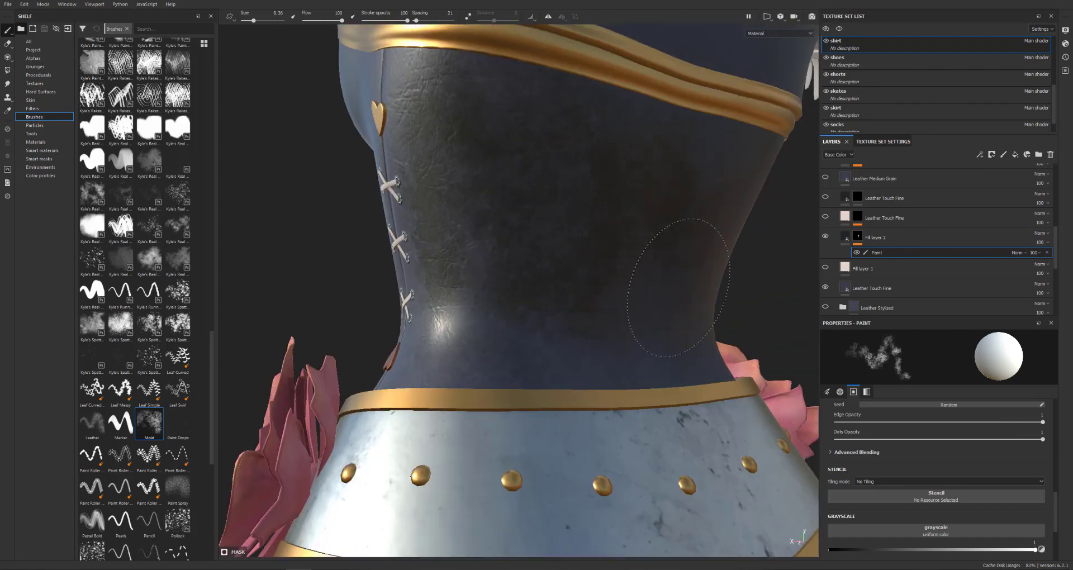
{"action": "left_click_drag", "start_coordinate": [693, 324], "coordinate": [492, 335], "text": "alt"}
{"action": "left_click_drag", "start_coordinate": [486, 341], "coordinate": [478, 178]}
{"action": "left_click_drag", "start_coordinate": [602, 372], "coordinate": [307, 464], "text": "alt"}
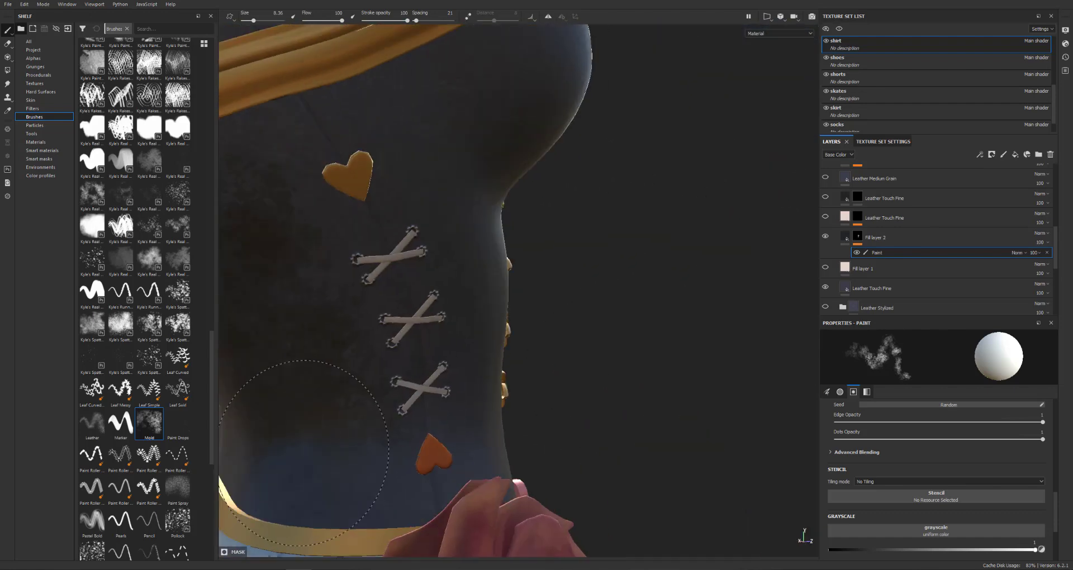
- Try a different alignment for the Mold brush and set it back to Tangent | Wrap
{"action": "scroll", "coordinate": [917, 458], "scroll_direction": "down", "scroll_amount": 1}
{"action": "scroll", "coordinate": [917, 458], "scroll_direction": "up", "scroll_amount": 4}
{"action": "left_click", "coordinate": [909, 433]}
{"action": "left_click", "coordinate": [907, 440]}
{"action": "left_click_drag", "start_coordinate": [554, 376], "coordinate": [537, 358], "text": "alt"}
{"action": "left_click", "coordinate": [895, 433]}
{"action": "left_click", "coordinate": [894, 451]}
- Paint the dark Mold shading onto the opposite half of the corset's chest and waist
{"action": "left_click_drag", "start_coordinate": [615, 335], "coordinate": [504, 313], "text": "alt"}
{"action": "scroll", "coordinate": [447, 252], "scroll_direction": "down", "scroll_amount": 4}
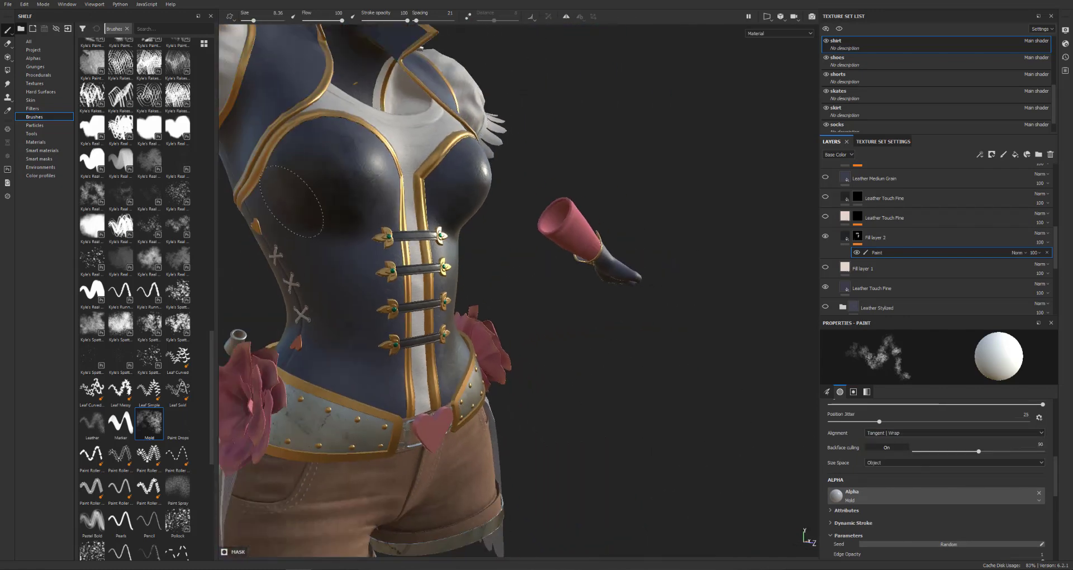
{"action": "left_click_drag", "start_coordinate": [334, 328], "coordinate": [369, 366], "text": "alt"}
{"action": "left_click_drag", "start_coordinate": [523, 325], "coordinate": [592, 279], "text": "alt"}
- Display only the Base Color channel in the viewport and examine the corset's shading from several sides
{"action": "left_click", "coordinate": [775, 34]}
{"action": "left_click", "coordinate": [772, 50]}
{"action": "left_click_drag", "start_coordinate": [428, 271], "coordinate": [455, 269], "text": "alt"}
{"action": "middle_click_drag", "start_coordinate": [454, 269], "coordinate": [636, 267], "text": "alt"}
{"action": "right_click_drag", "start_coordinate": [637, 267], "coordinate": [671, 305], "text": "alt"}
{"action": "left_click_drag", "start_coordinate": [358, 240], "coordinate": [673, 302], "text": "alt"}
{"action": "mouse_move", "coordinate": [744, 344]}
{"action": "left_mouse_down", "text": "alt"}
{"action": "mouse_move", "coordinate": [599, 179]}
{"action": "mouse_move", "coordinate": [615, 369]}
{"action": "mouse_move", "coordinate": [566, 326]}
{"action": "left_mouse_up", "text": "alt"}
{"action": "mouse_move", "coordinate": [223, 238]}
{"action": "left_mouse_down", "text": "alt+shift"}
{"action": "mouse_move", "coordinate": [394, 83]}
{"action": "mouse_move", "coordinate": [621, 224]}
{"action": "mouse_move", "coordinate": [386, 262]}
{"action": "left_mouse_up", "text": "alt+shift"}
{"action": "mouse_move", "coordinate": [212, 456]}
{"action": "left_mouse_down"}
{"action": "mouse_move", "coordinate": [205, 535]}
{"action": "mouse_move", "coordinate": [206, 514]}
{"action": "left_mouse_up"}
- Give Fill layer 1 above the leather base a black mask driven by a Curvature generator
{"action": "left_click", "coordinate": [873, 268]}
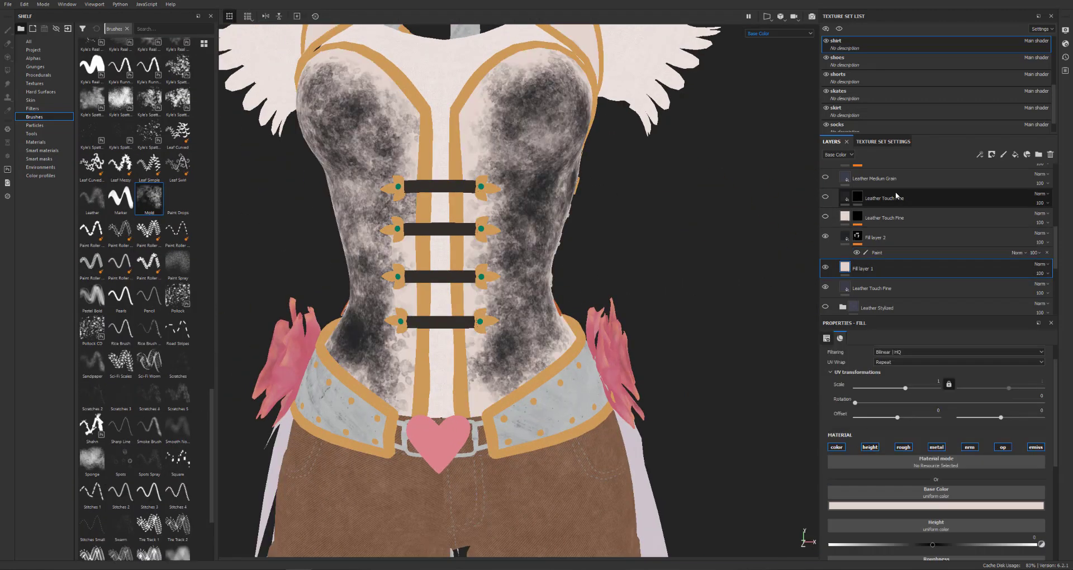
{"action": "right_click", "coordinate": [863, 268]}
{"action": "left_click", "coordinate": [901, 439]}
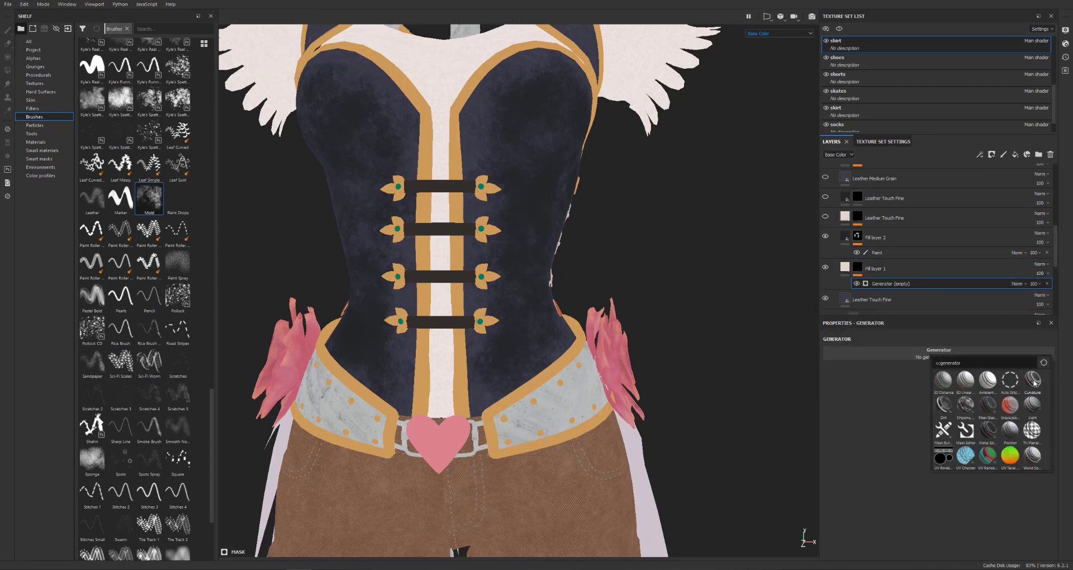
{"action": "left_click", "coordinate": [1033, 381]}
- Adjust the Curvature generator's edge effect on the corset and return the viewport to the Material display
{"action": "left_click_drag", "start_coordinate": [730, 220], "coordinate": [526, 238], "text": "alt"}
{"action": "left_click", "coordinate": [777, 33]}
{"action": "left_click_drag", "start_coordinate": [939, 423], "coordinate": [916, 424]}
{"action": "scroll", "coordinate": [704, 285], "scroll_direction": "up", "scroll_amount": 2}
{"action": "scroll", "coordinate": [705, 285], "scroll_direction": "down", "scroll_amount": 4}
{"action": "mouse_move", "coordinate": [705, 285]}
{"action": "left_mouse_down", "text": "alt"}
{"action": "mouse_move", "coordinate": [797, 297]}
{"action": "mouse_move", "coordinate": [609, 299]}
{"action": "mouse_move", "coordinate": [721, 296]}
{"action": "mouse_move", "coordinate": [755, 278]}
{"action": "mouse_move", "coordinate": [669, 302]}
{"action": "mouse_move", "coordinate": [750, 307]}
{"action": "mouse_move", "coordinate": [760, 280]}
{"action": "mouse_move", "coordinate": [713, 244]}
{"action": "mouse_move", "coordinate": [643, 251]}
{"action": "mouse_move", "coordinate": [727, 258]}
{"action": "left_mouse_up", "text": "alt"}
{"action": "scroll", "coordinate": [721, 296], "scroll_direction": "up", "scroll_amount": 2}
{"action": "left_click", "coordinate": [778, 33]}
{"action": "left_click", "coordinate": [774, 49]}
- Disable the height, metal and normal channels of Fill layer 1
{"action": "left_click", "coordinate": [845, 267]}
{"action": "left_click", "coordinate": [877, 449]}
{"action": "left_click", "coordinate": [937, 448]}
{"action": "left_click", "coordinate": [969, 448]}
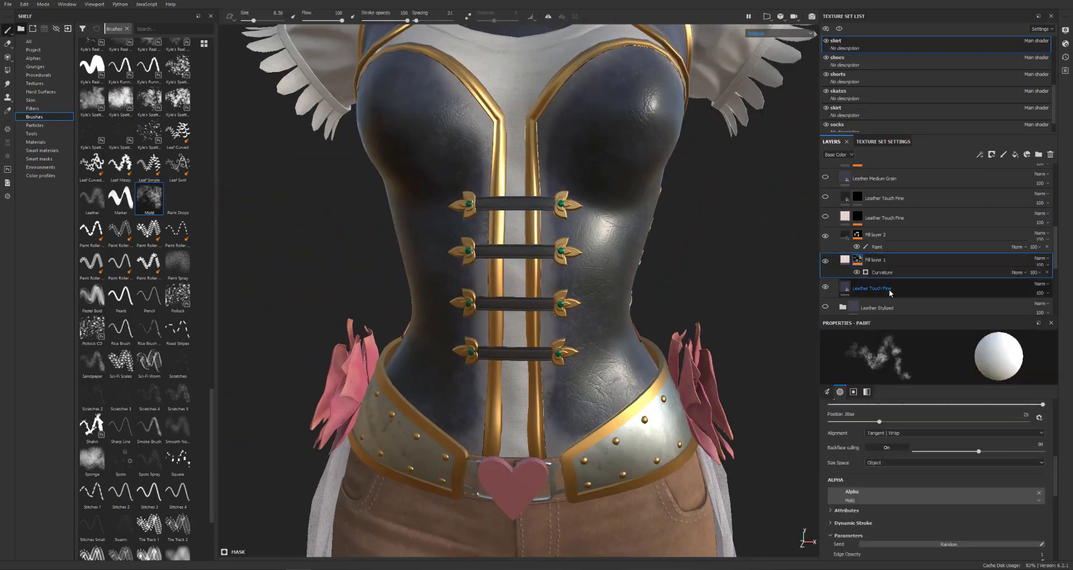
- Add a paint effect to Fill layer 1's mask and brush mid-grey Mold texture down the corset's front centre
{"action": "right_click", "coordinate": [860, 265]}
{"action": "left_click", "coordinate": [889, 337]}
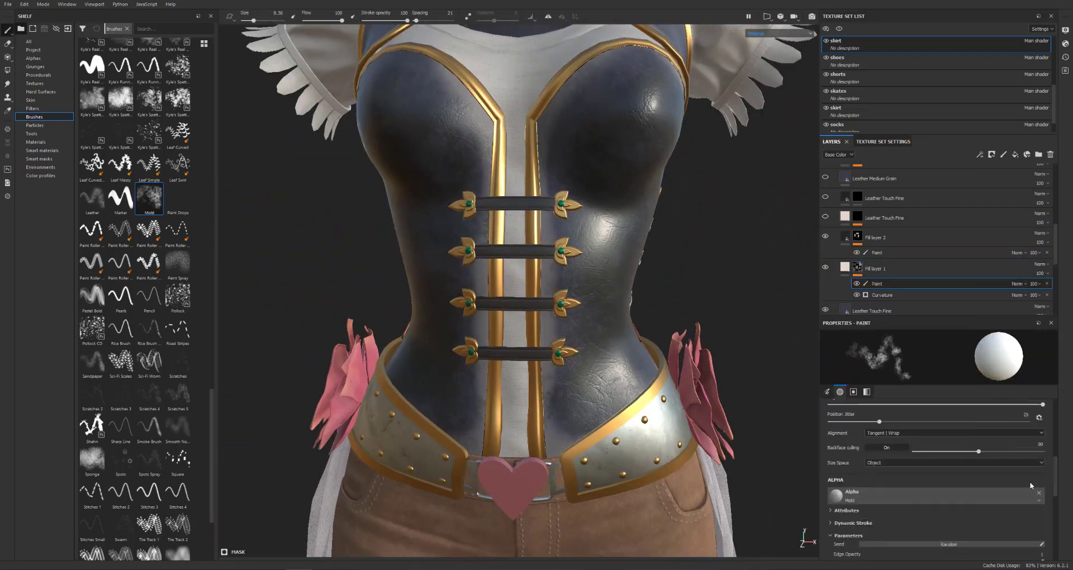
{"action": "scroll", "coordinate": [917, 488], "scroll_direction": "down", "scroll_amount": 10}
{"action": "left_click", "coordinate": [913, 502]}
{"action": "mouse_move", "coordinate": [579, 313]}
{"action": "left_mouse_down"}
{"action": "mouse_move", "coordinate": [550, 395]}
{"action": "mouse_move", "coordinate": [554, 428]}
{"action": "left_mouse_up"}
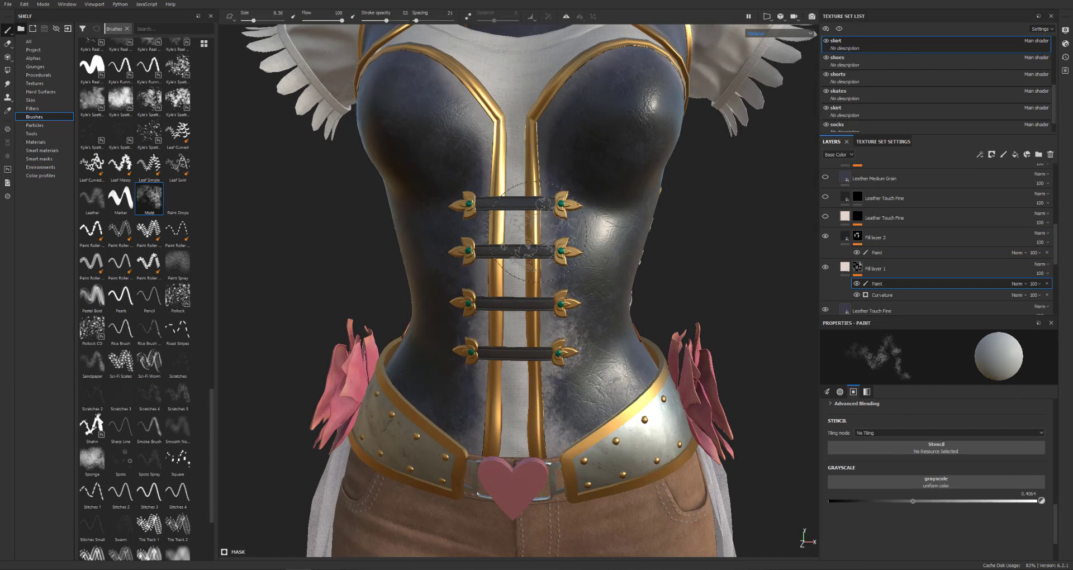
- Switch the mask paint to black and brush out excess highlights around the corset's lower front edge
{"action": "left_click_drag", "start_coordinate": [1021, 503], "coordinate": [1041, 503]}
{"action": "key", "text": "x"}
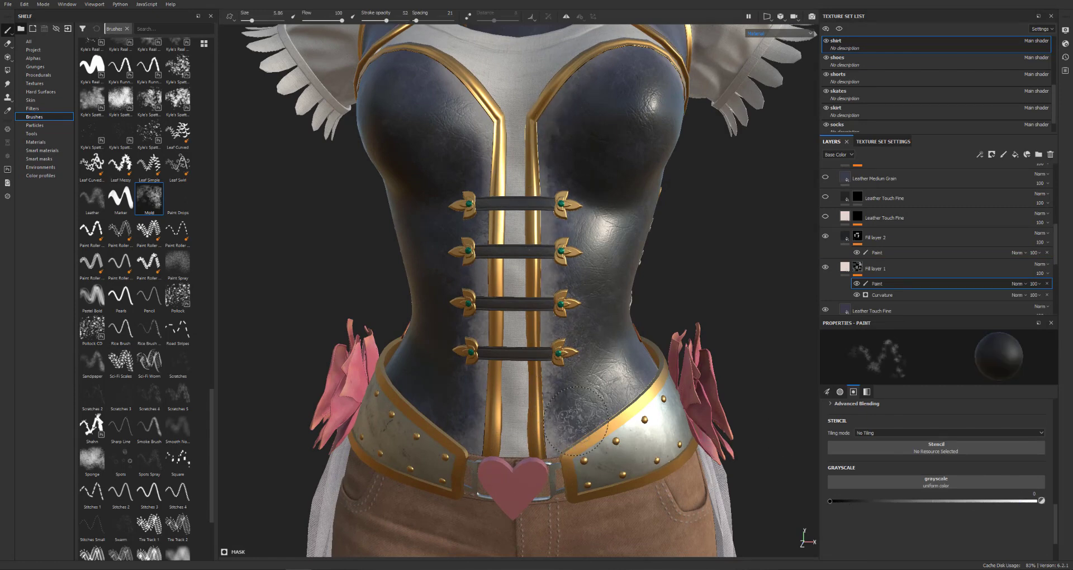
{"action": "left_click_drag", "start_coordinate": [575, 411], "coordinate": [561, 256], "text": "alt"}
{"action": "left_click_drag", "start_coordinate": [767, 304], "coordinate": [679, 225], "text": "alt+shift"}
- Try a pale blue base color for Fill layer 1 and settle on a light warm beige
{"action": "left_click", "coordinate": [845, 268]}
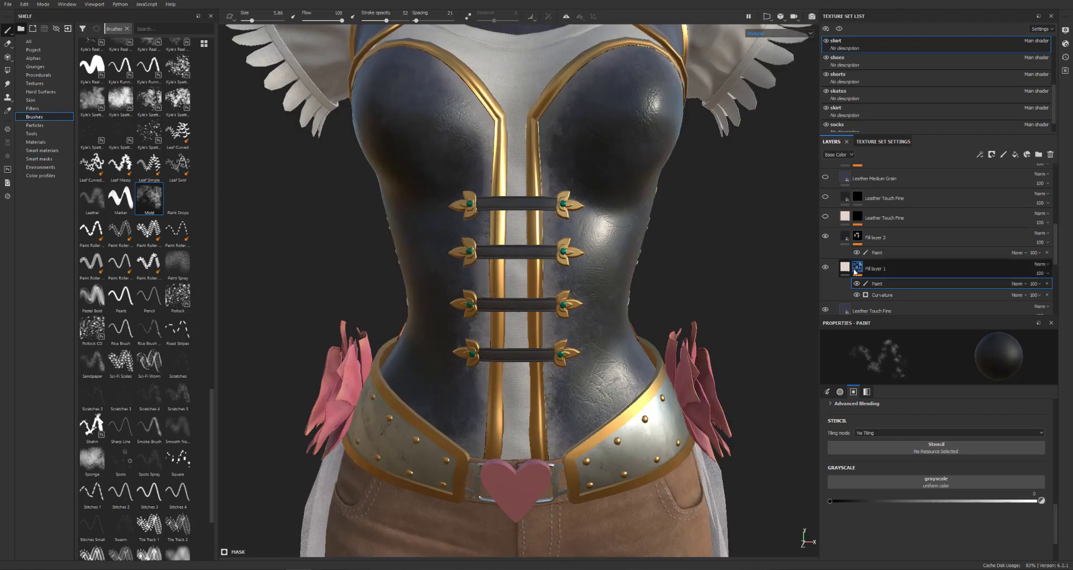
{"action": "left_click", "coordinate": [982, 506]}
{"action": "left_click_drag", "start_coordinate": [998, 463], "coordinate": [997, 450]}
{"action": "left_click", "coordinate": [932, 429]}
{"action": "left_click_drag", "start_coordinate": [932, 429], "coordinate": [933, 434]}
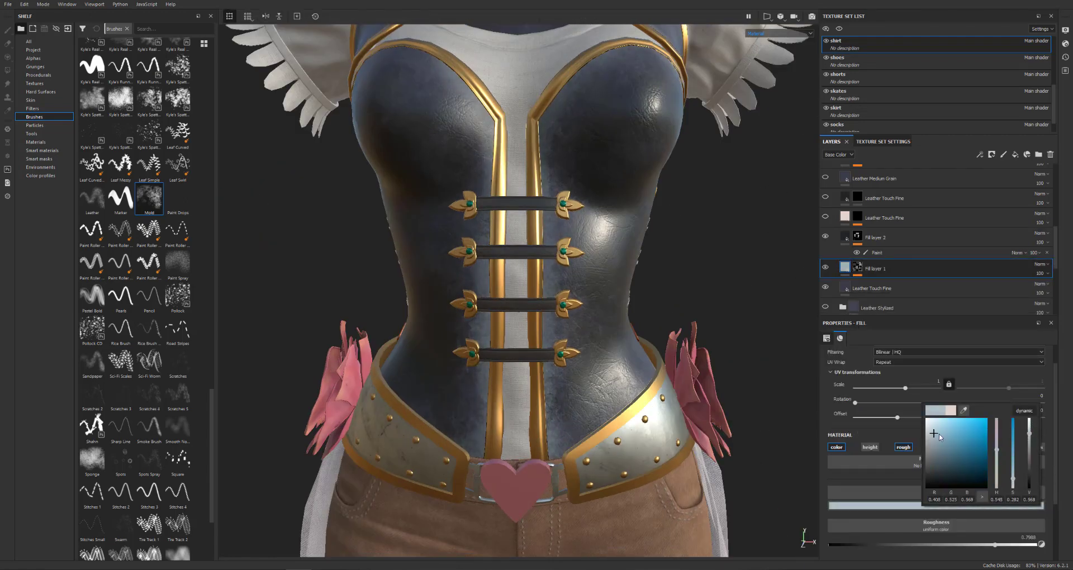
{"action": "left_click_drag", "start_coordinate": [1001, 477], "coordinate": [999, 480]}
{"action": "left_click_drag", "start_coordinate": [942, 435], "coordinate": [936, 429]}
- Touch up Fill layer 1's mask in black on the corset's front and display only the Base Color channel
{"action": "left_click", "coordinate": [857, 267]}
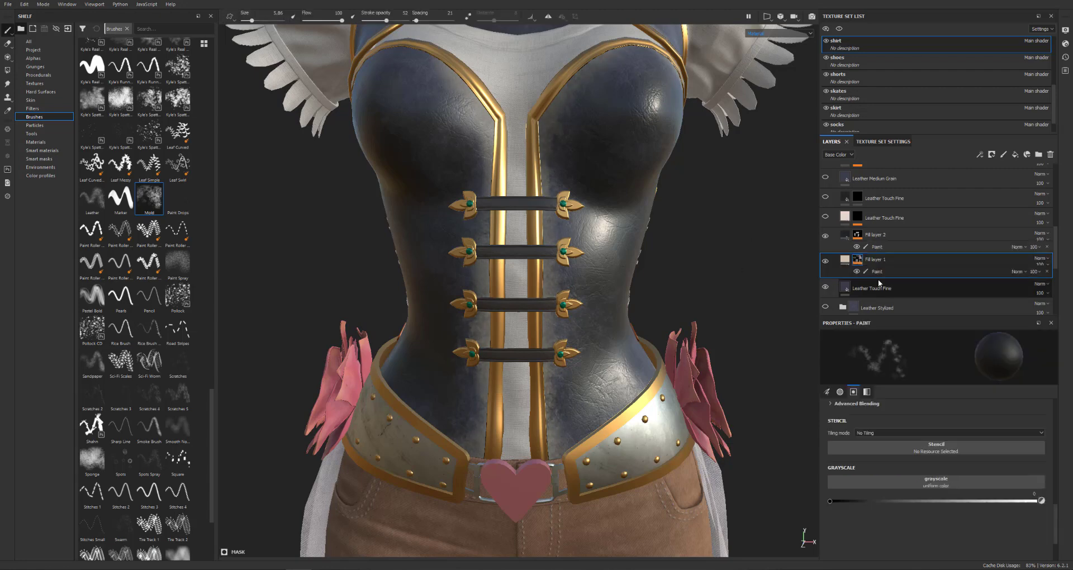
{"action": "left_click_drag", "start_coordinate": [332, 316], "coordinate": [386, 326], "text": "alt"}
{"action": "left_click_drag", "start_coordinate": [476, 437], "coordinate": [465, 449]}
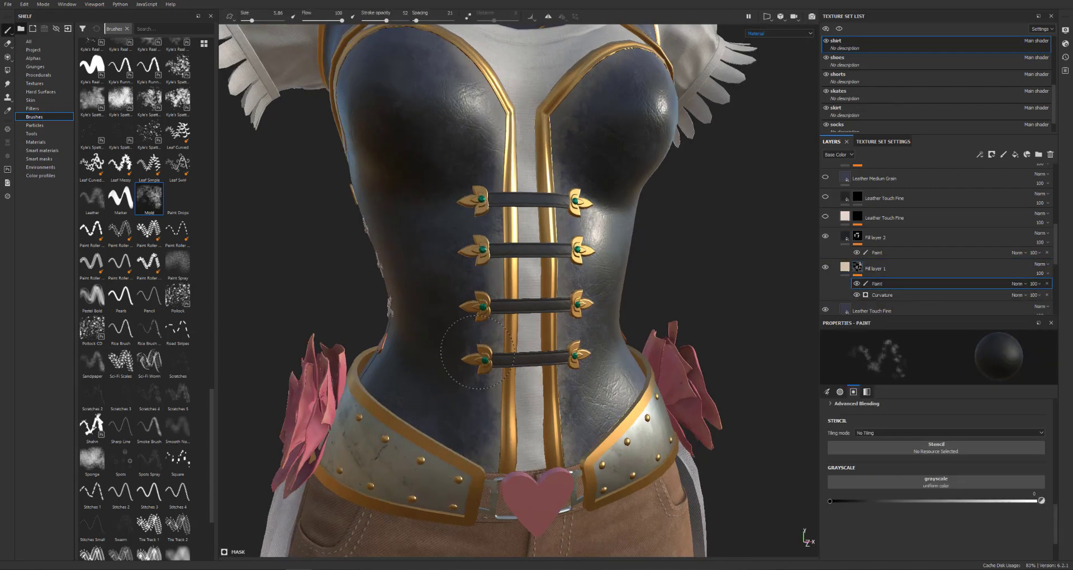
{"action": "left_click_drag", "start_coordinate": [473, 134], "coordinate": [444, 133], "text": "alt"}
{"action": "key", "text": "c"}
{"action": "left_click_drag", "start_coordinate": [739, 274], "coordinate": [669, 274], "text": "alt"}
{"action": "left_click_drag", "start_coordinate": [709, 241], "coordinate": [640, 313], "text": "alt"}
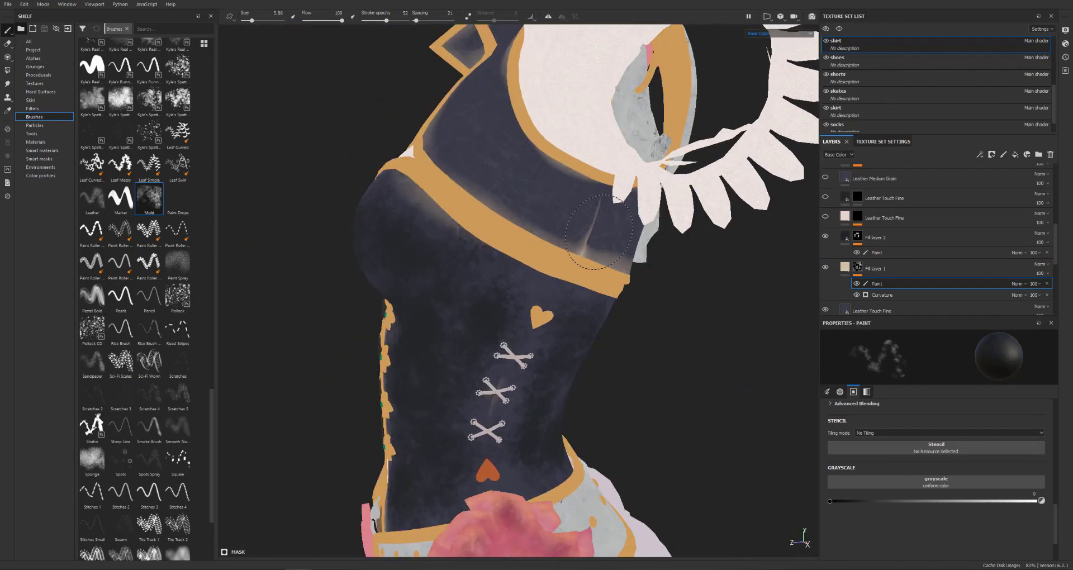
- Turn on symmetry, reduce the brush size to 3.2, and paint white mask texture along the bodice's armhole edge
{"action": "left_click_drag", "start_coordinate": [614, 236], "coordinate": [540, 254], "text": "alt"}
{"action": "left_click_drag", "start_coordinate": [695, 293], "coordinate": [665, 263], "text": "alt"}
{"action": "left_click_drag", "start_coordinate": [252, 21], "coordinate": [249, 21]}
{"action": "left_click_drag", "start_coordinate": [468, 348], "coordinate": [626, 344], "text": "alt"}
{"action": "key", "text": "x"}
{"action": "left_click", "coordinate": [566, 17]}
{"action": "left_click_drag", "start_coordinate": [546, 61], "coordinate": [535, 52], "text": "ctrl"}
{"action": "left_click_drag", "start_coordinate": [587, 144], "coordinate": [571, 188], "text": "alt"}
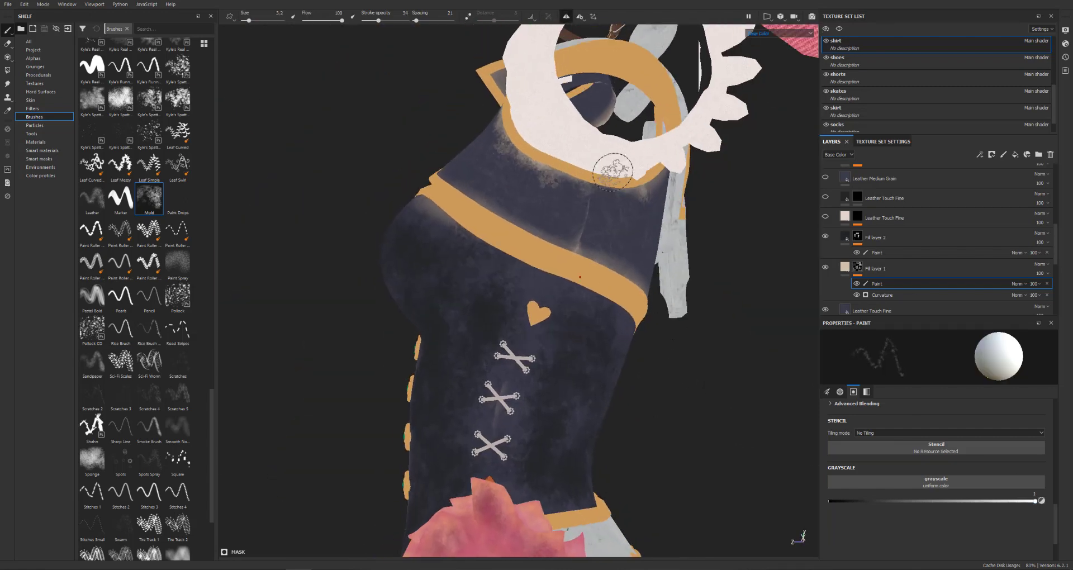
- Lower the stroke opacity to 20 and brush soft beige wear beside the gold trim of the vest's armhole
{"action": "left_click_drag", "start_coordinate": [374, 21], "coordinate": [373, 21]}
{"action": "mouse_move", "coordinate": [614, 177]}
{"action": "left_mouse_down", "text": "alt"}
{"action": "mouse_move", "coordinate": [537, 184]}
{"action": "mouse_move", "coordinate": [491, 211]}
{"action": "left_mouse_up", "text": "alt"}
{"action": "left_click_drag", "start_coordinate": [431, 190], "coordinate": [444, 208], "text": "alt"}
{"action": "left_click_drag", "start_coordinate": [429, 143], "coordinate": [487, 126], "text": "alt"}
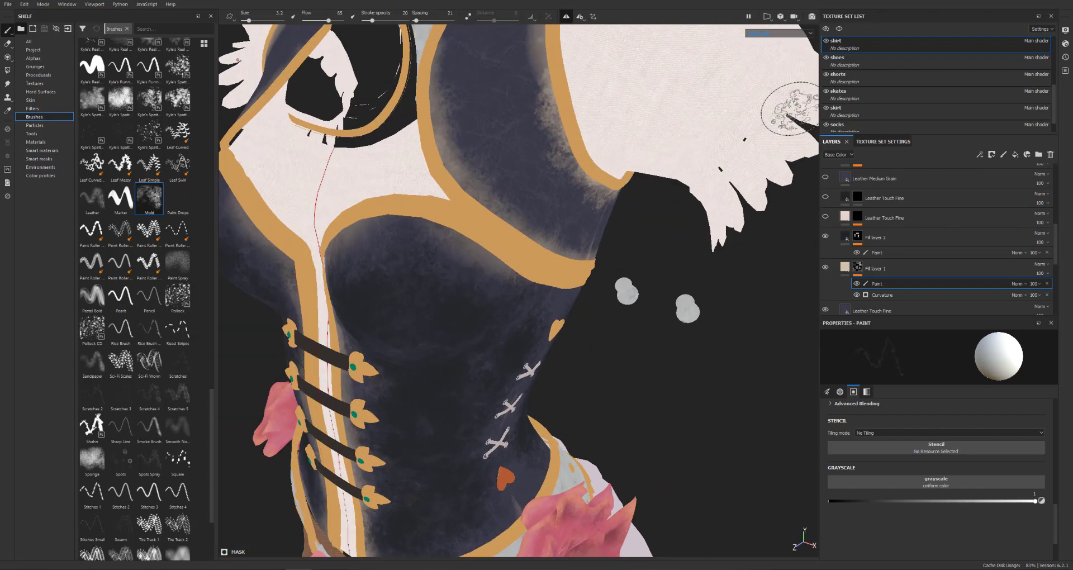
{"action": "middle_click_drag", "start_coordinate": [433, 50], "coordinate": [440, 226], "text": "alt"}
{"action": "left_click_drag", "start_coordinate": [480, 224], "coordinate": [556, 221], "text": "alt"}
- Paint beige wear along the gold-trimmed edges of the vest's collar and shoulder
{"action": "left_click_drag", "start_coordinate": [593, 130], "coordinate": [651, 87]}
{"action": "left_click_drag", "start_coordinate": [571, 134], "coordinate": [654, 190], "text": "alt"}
{"action": "left_click_drag", "start_coordinate": [476, 215], "coordinate": [435, 255]}
{"action": "left_click_drag", "start_coordinate": [391, 128], "coordinate": [313, 101]}
{"action": "mouse_move", "coordinate": [504, 207]}
{"action": "left_mouse_down", "text": "alt"}
{"action": "mouse_move", "coordinate": [595, 220]}
{"action": "mouse_move", "coordinate": [548, 245]}
{"action": "mouse_move", "coordinate": [563, 329]}
{"action": "mouse_move", "coordinate": [582, 336]}
{"action": "left_mouse_up", "text": "alt"}
{"action": "mouse_move", "coordinate": [571, 341]}
{"action": "left_mouse_down"}
{"action": "mouse_move", "coordinate": [557, 397]}
{"action": "mouse_move", "coordinate": [539, 268]}
{"action": "left_mouse_up"}
{"action": "left_click_drag", "start_coordinate": [732, 148], "coordinate": [742, 193], "text": "alt"}
- Set the mask grayscale to 0 and thin the beige wear on the shoulder, below the sleeve and behind the neck
{"action": "left_click_drag", "start_coordinate": [976, 500], "coordinate": [827, 498]}
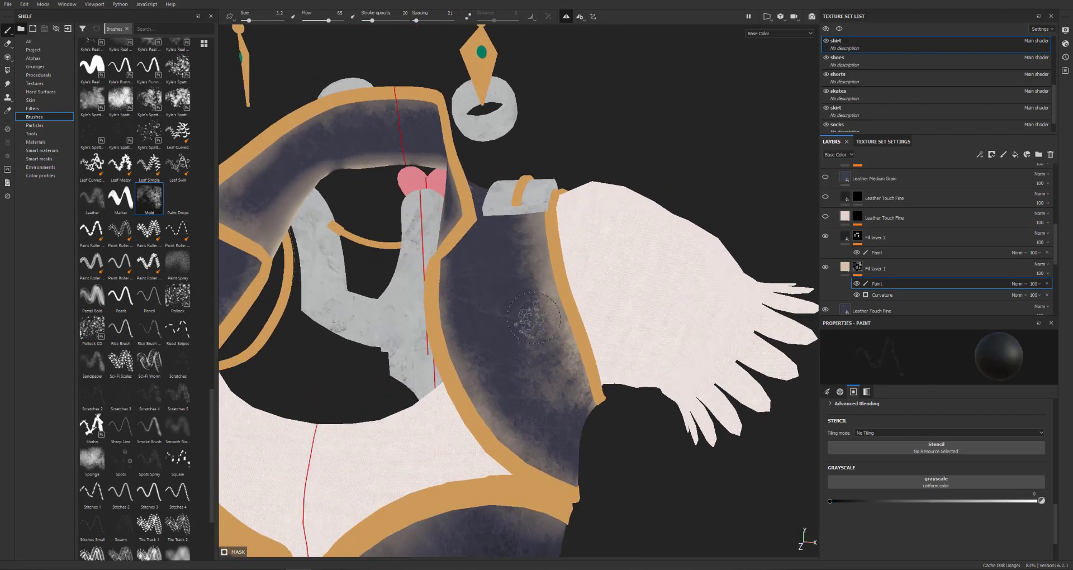
{"action": "left_click_drag", "start_coordinate": [534, 423], "coordinate": [677, 461], "text": "alt"}
{"action": "left_click_drag", "start_coordinate": [670, 496], "coordinate": [750, 381], "text": "alt"}
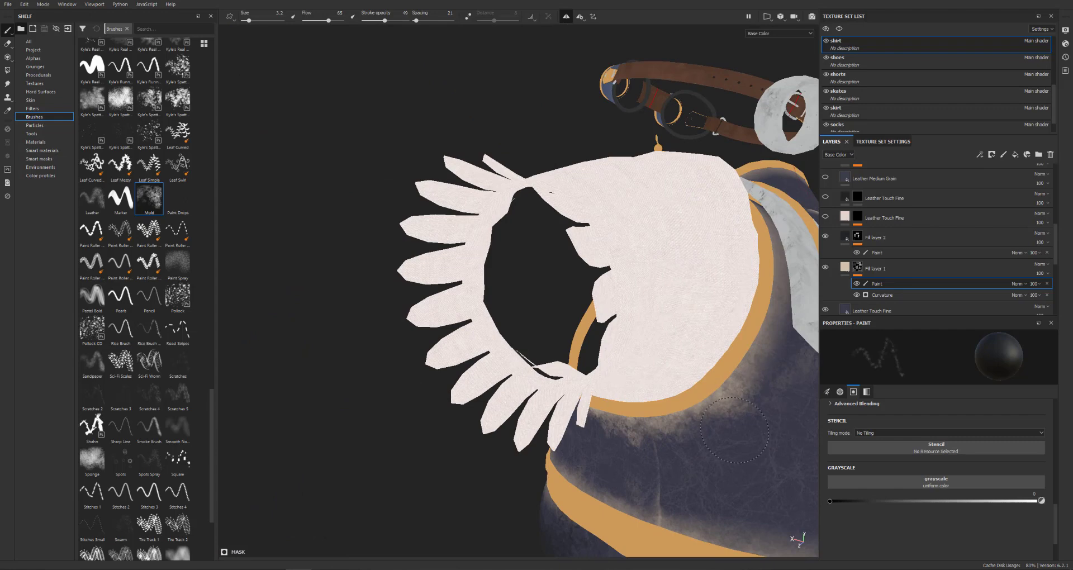
{"action": "left_click_drag", "start_coordinate": [582, 456], "coordinate": [637, 373], "text": "alt"}
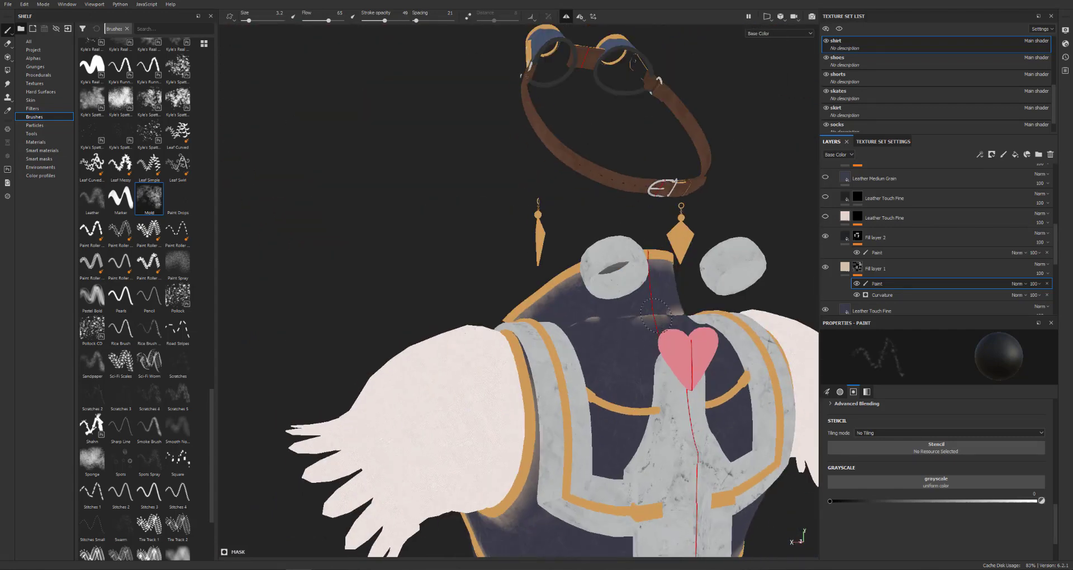
{"action": "mouse_move", "coordinate": [643, 320]}
{"action": "left_mouse_down", "text": "alt"}
{"action": "mouse_move", "coordinate": [588, 317]}
{"action": "mouse_move", "coordinate": [621, 358]}
{"action": "mouse_move", "coordinate": [492, 443]}
{"action": "mouse_move", "coordinate": [753, 364]}
{"action": "mouse_move", "coordinate": [481, 349]}
{"action": "left_mouse_up", "text": "alt"}
- Return the mask paint to white and brush beige wear across the upper back beside the harness and gold band
{"action": "left_click", "coordinate": [974, 501]}
{"action": "mouse_move", "coordinate": [457, 287]}
{"action": "left_mouse_down", "text": "alt"}
{"action": "mouse_move", "coordinate": [276, 444]}
{"action": "mouse_move", "coordinate": [636, 456]}
{"action": "mouse_move", "coordinate": [587, 467]}
{"action": "left_mouse_up", "text": "alt"}
{"action": "left_click_drag", "start_coordinate": [587, 467], "coordinate": [458, 448], "text": "alt"}
{"action": "mouse_move", "coordinate": [567, 350]}
{"action": "left_mouse_down"}
{"action": "mouse_move", "coordinate": [569, 416]}
{"action": "mouse_move", "coordinate": [659, 302]}
{"action": "left_mouse_up"}
{"action": "mouse_move", "coordinate": [643, 358]}
{"action": "left_mouse_down", "text": "alt"}
{"action": "mouse_move", "coordinate": [565, 235]}
{"action": "mouse_move", "coordinate": [371, 123]}
{"action": "left_mouse_up", "text": "alt"}
{"action": "left_click_drag", "start_coordinate": [673, 181], "coordinate": [676, 262]}
{"action": "left_click_drag", "start_coordinate": [615, 280], "coordinate": [749, 313], "text": "alt"}
{"action": "left_click_drag", "start_coordinate": [413, 291], "coordinate": [428, 302], "text": "alt"}
{"action": "mouse_move", "coordinate": [433, 306]}
{"action": "left_mouse_down"}
{"action": "mouse_move", "coordinate": [517, 351]}
{"action": "mouse_move", "coordinate": [637, 370]}
{"action": "left_mouse_up"}
- Swap the mask paint to black and break up the beige wear across the upper back under the harness
{"action": "key", "text": "x"}
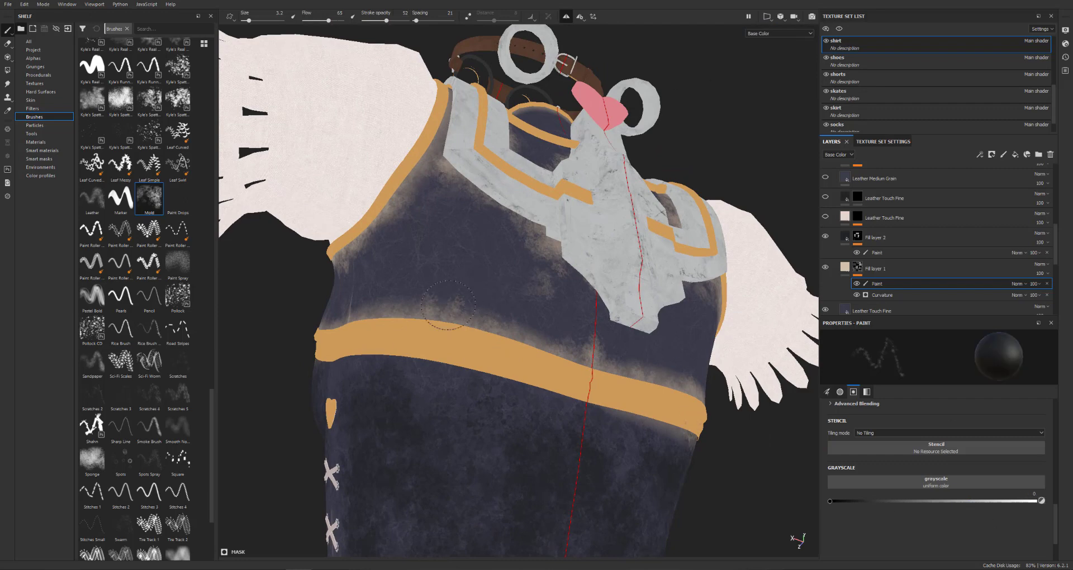
{"action": "left_click_drag", "start_coordinate": [570, 158], "coordinate": [537, 181], "text": "alt"}
{"action": "left_click_drag", "start_coordinate": [694, 102], "coordinate": [690, 92]}
{"action": "left_click_drag", "start_coordinate": [534, 222], "coordinate": [590, 218], "text": "alt"}
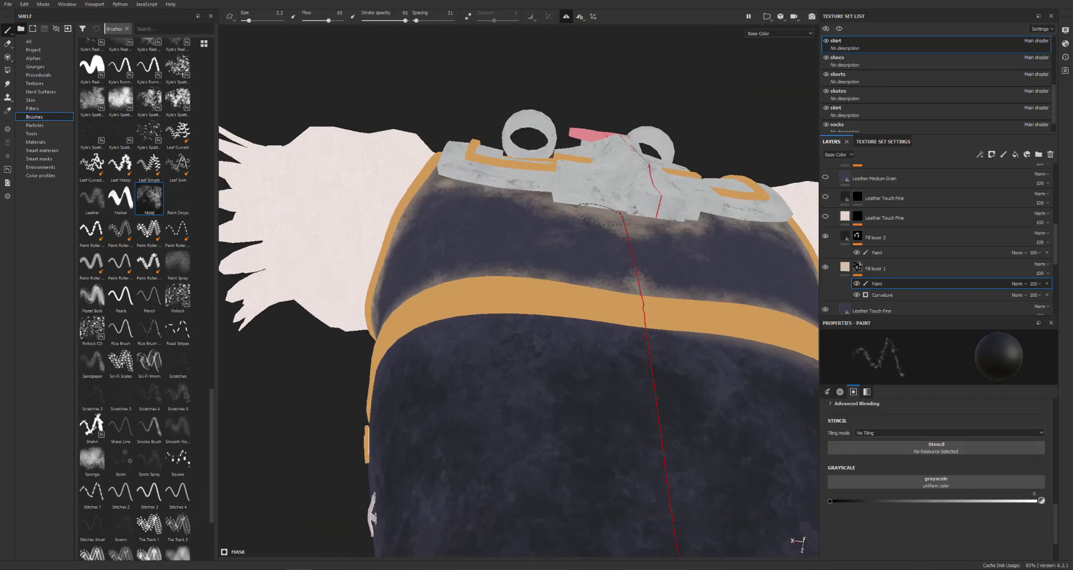
{"action": "left_click_drag", "start_coordinate": [570, 70], "coordinate": [487, 198], "text": "alt"}
{"action": "right_click_drag", "start_coordinate": [708, 95], "coordinate": [594, 185], "text": "alt"}
- Soften the beige wear with black mask paint on the collar, the vest front and the side below the sleeve
{"action": "left_click_drag", "start_coordinate": [481, 190], "coordinate": [609, 179], "text": "alt"}
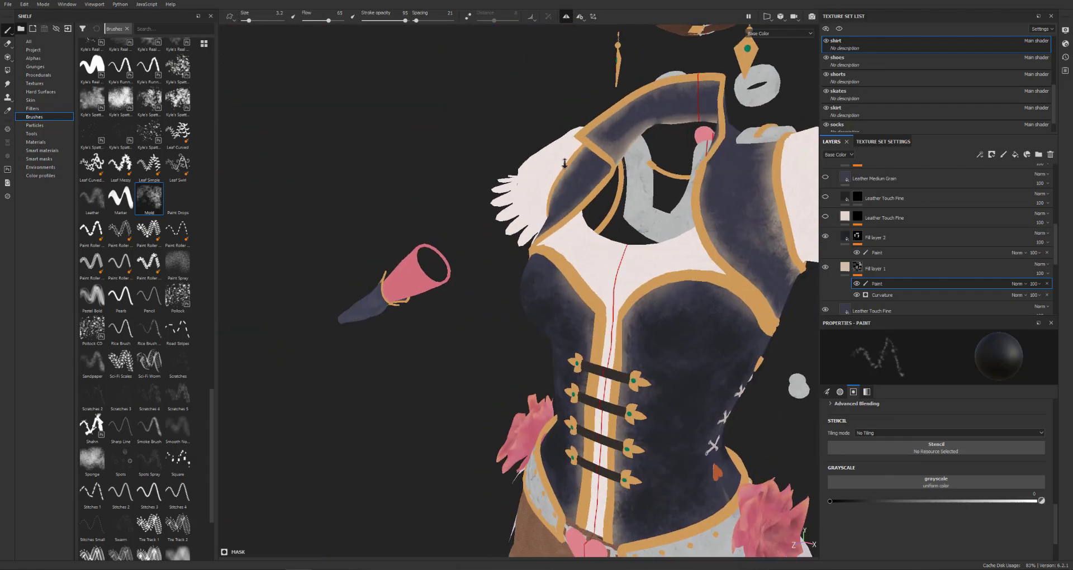
{"action": "right_click_drag", "start_coordinate": [492, 179], "coordinate": [604, 139], "text": "alt"}
{"action": "right_click_drag", "start_coordinate": [677, 105], "coordinate": [479, 143], "text": "alt"}
{"action": "left_click_drag", "start_coordinate": [479, 144], "coordinate": [615, 136], "text": "alt"}
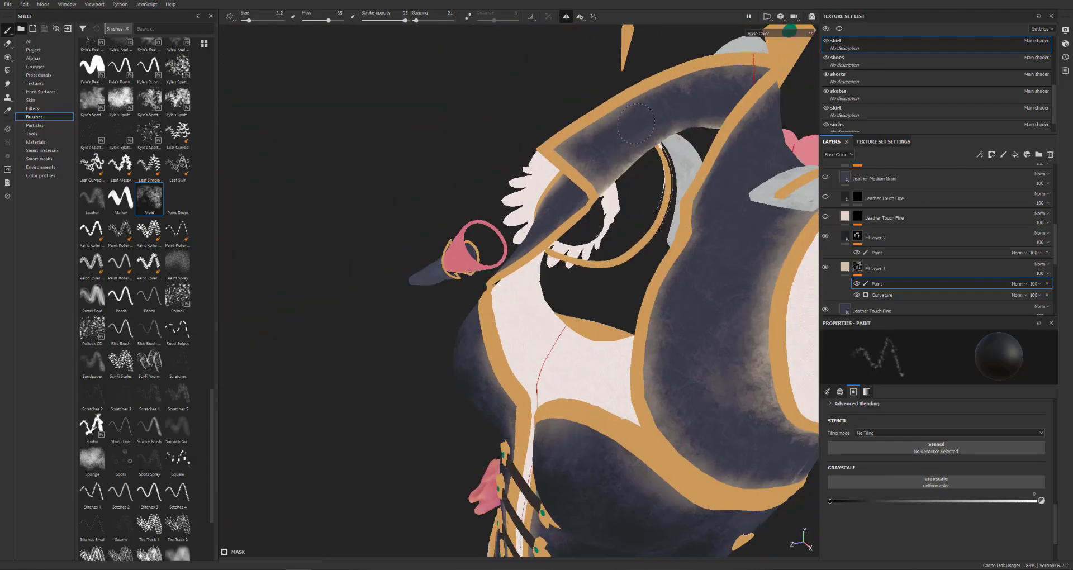
{"action": "left_click_drag", "start_coordinate": [507, 190], "coordinate": [565, 224], "text": "alt"}
{"action": "right_click_drag", "start_coordinate": [565, 223], "coordinate": [461, 331], "text": "alt"}
{"action": "mouse_move", "coordinate": [461, 331]}
{"action": "left_mouse_down", "text": "alt"}
{"action": "mouse_move", "coordinate": [537, 302]}
{"action": "mouse_move", "coordinate": [582, 251]}
{"action": "left_mouse_up", "text": "alt"}
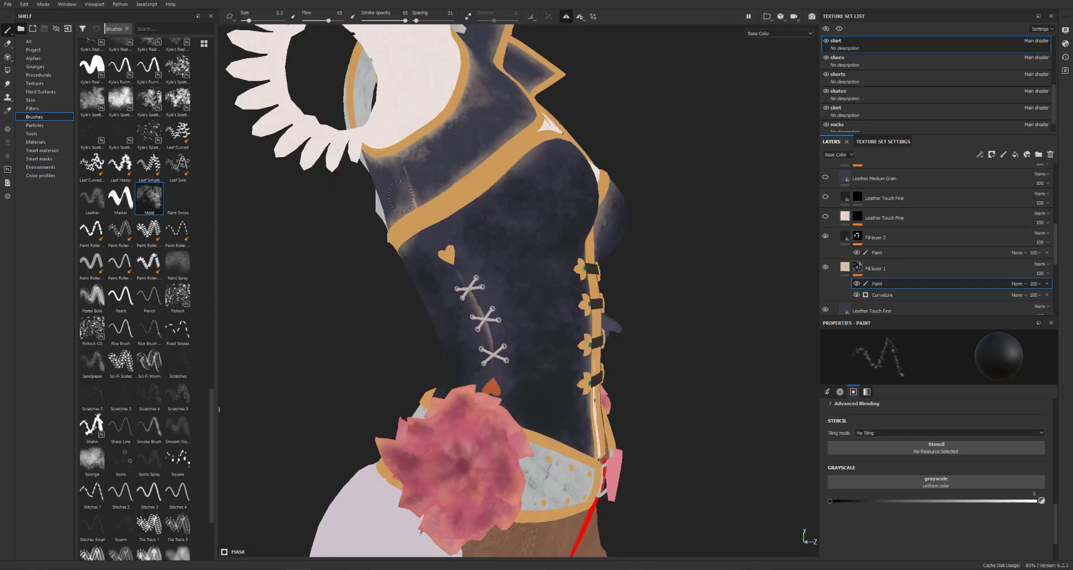
- Set the mask brush grayscale to 0.7103 and paint light wear on Fill layer 1 along the corset's lower edge above the belt
{"action": "mouse_move", "coordinate": [411, 194]}
{"action": "left_mouse_down", "text": "alt"}
{"action": "mouse_move", "coordinate": [599, 240]}
{"action": "mouse_move", "coordinate": [704, 246]}
{"action": "mouse_move", "coordinate": [609, 266]}
{"action": "mouse_move", "coordinate": [710, 269]}
{"action": "left_mouse_up", "text": "alt"}
{"action": "left_click", "coordinate": [977, 501]}
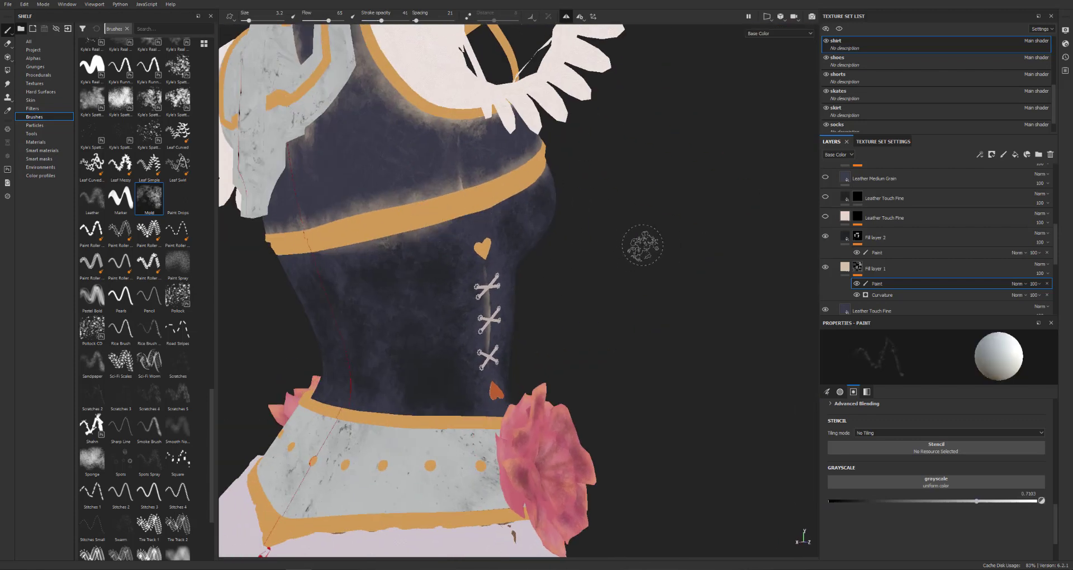
{"action": "left_click_drag", "start_coordinate": [639, 239], "coordinate": [464, 205], "text": "alt"}
{"action": "mouse_move", "coordinate": [621, 187]}
{"action": "left_mouse_down", "text": "alt"}
{"action": "mouse_move", "coordinate": [565, 263]}
{"action": "mouse_move", "coordinate": [607, 462]}
{"action": "mouse_move", "coordinate": [512, 429]}
{"action": "left_mouse_up", "text": "alt"}
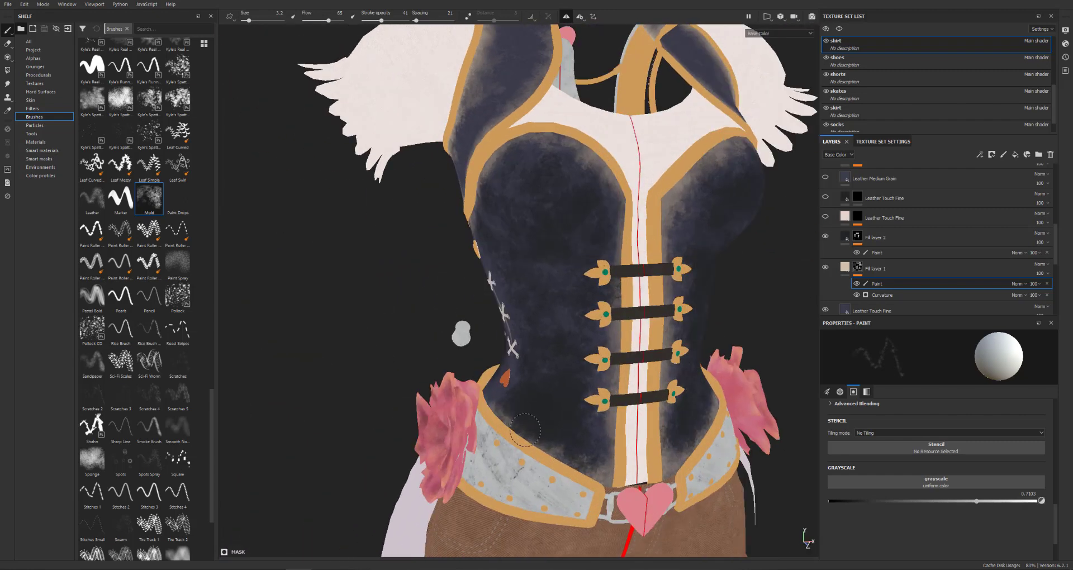
{"action": "mouse_move", "coordinate": [414, 380]}
{"action": "left_mouse_down", "text": "alt"}
{"action": "mouse_move", "coordinate": [559, 420]}
{"action": "mouse_move", "coordinate": [587, 414]}
{"action": "left_mouse_up", "text": "alt"}
{"action": "mouse_move", "coordinate": [433, 407]}
{"action": "left_mouse_down"}
{"action": "mouse_move", "coordinate": [466, 427]}
{"action": "mouse_move", "coordinate": [503, 408]}
{"action": "left_mouse_up"}
{"action": "mouse_move", "coordinate": [427, 433]}
{"action": "left_mouse_down"}
{"action": "mouse_move", "coordinate": [323, 409]}
{"action": "mouse_move", "coordinate": [366, 416]}
{"action": "left_mouse_up"}
{"action": "left_click_drag", "start_coordinate": [526, 251], "coordinate": [483, 238], "text": "alt"}
{"action": "left_click_drag", "start_coordinate": [565, 236], "coordinate": [557, 92], "text": "alt"}
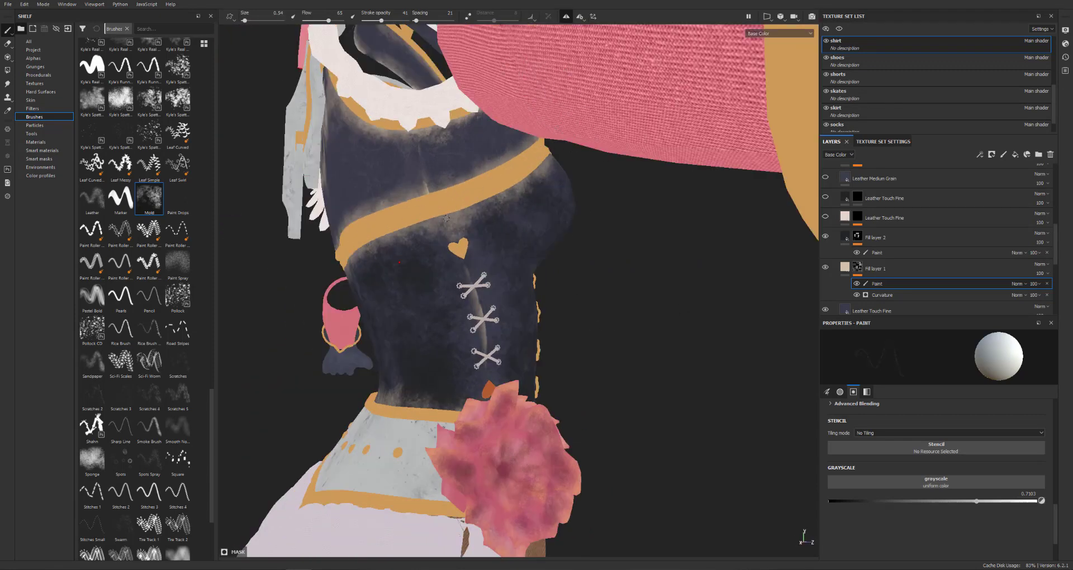
- Resize the brush to about 0.71 and paint light wear along the side seam beneath the cross lacing
{"action": "right_click_drag", "start_coordinate": [461, 248], "coordinate": [486, 249], "text": "ctrl"}
{"action": "left_click_drag", "start_coordinate": [626, 246], "coordinate": [637, 300], "text": "alt"}
{"action": "right_click_drag", "start_coordinate": [637, 300], "coordinate": [699, 318], "text": "alt"}
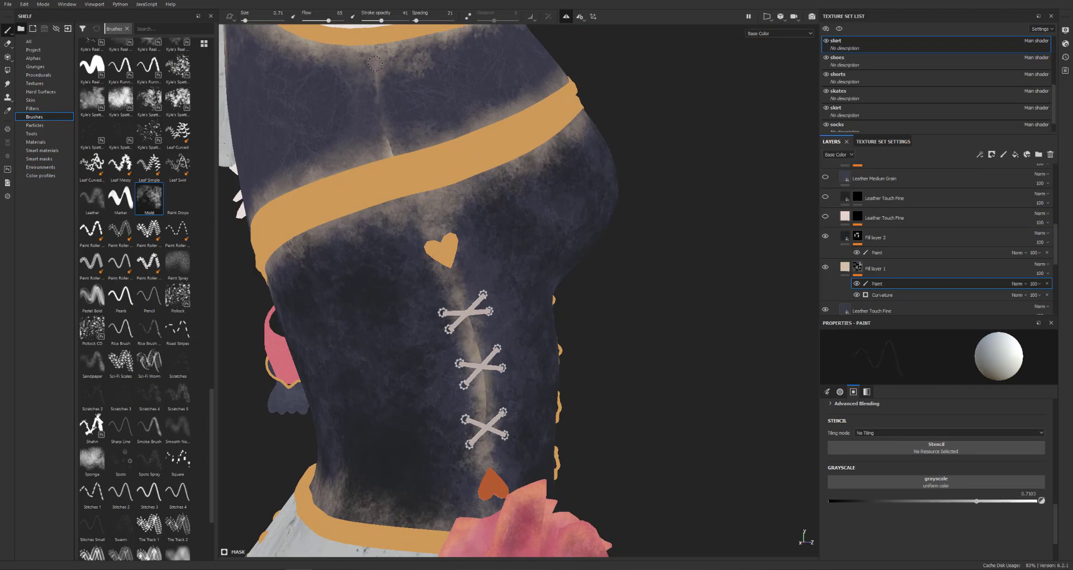
- Paint Fill layer 2's mask with the Mold brush, grayscale 0.8390 and size 4, shading the bodice front, sides and back
{"action": "mouse_move", "coordinate": [491, 386]}
{"action": "left_mouse_down", "text": "alt"}
{"action": "mouse_move", "coordinate": [587, 335]}
{"action": "mouse_move", "coordinate": [766, 209]}
{"action": "mouse_move", "coordinate": [800, 271]}
{"action": "mouse_move", "coordinate": [844, 317]}
{"action": "mouse_move", "coordinate": [891, 232]}
{"action": "mouse_move", "coordinate": [861, 222]}
{"action": "left_mouse_up", "text": "alt"}
{"action": "left_click", "coordinate": [878, 253]}
{"action": "left_click", "coordinate": [254, 21]}
{"action": "left_click_drag", "start_coordinate": [493, 152], "coordinate": [559, 196], "text": "alt"}
{"action": "left_click", "coordinate": [252, 20]}
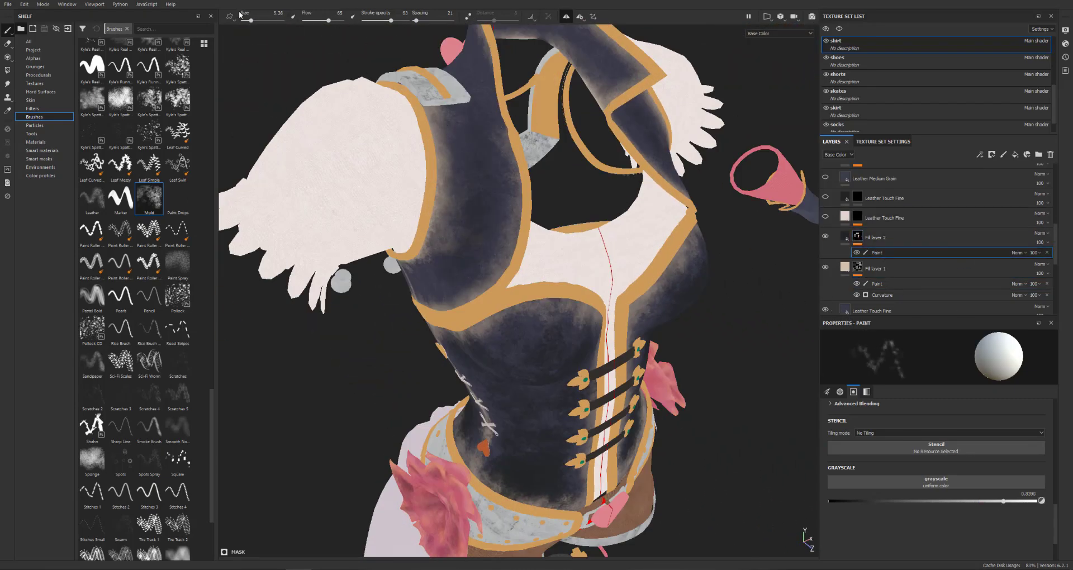
{"action": "left_click_drag", "start_coordinate": [310, 350], "coordinate": [599, 208], "text": "alt"}
{"action": "left_click_drag", "start_coordinate": [529, 243], "coordinate": [452, 259], "text": "alt"}
{"action": "mouse_move", "coordinate": [577, 184]}
{"action": "left_mouse_down"}
{"action": "mouse_move", "coordinate": [628, 185]}
{"action": "mouse_move", "coordinate": [531, 218]}
{"action": "left_mouse_up"}
{"action": "mouse_move", "coordinate": [673, 285]}
{"action": "left_mouse_down", "text": "alt"}
{"action": "mouse_move", "coordinate": [587, 279]}
{"action": "mouse_move", "coordinate": [643, 285]}
{"action": "left_mouse_up", "text": "alt"}
{"action": "middle_click_drag", "start_coordinate": [580, 196], "coordinate": [587, 419], "text": "alt"}
{"action": "left_click_drag", "start_coordinate": [592, 147], "coordinate": [594, 98], "text": "alt"}
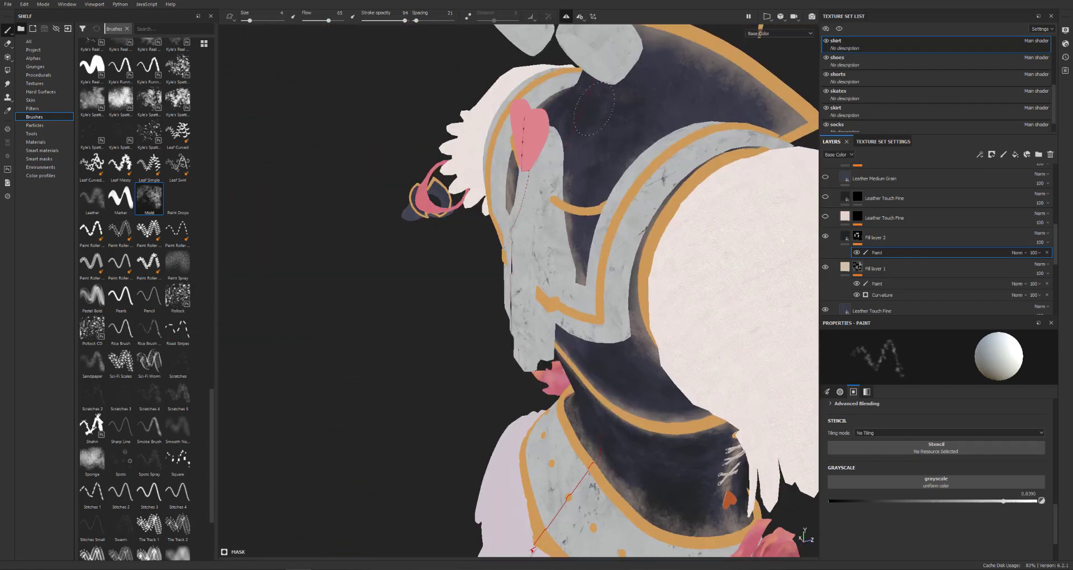
{"action": "left_click_drag", "start_coordinate": [450, 221], "coordinate": [608, 265], "text": "alt"}
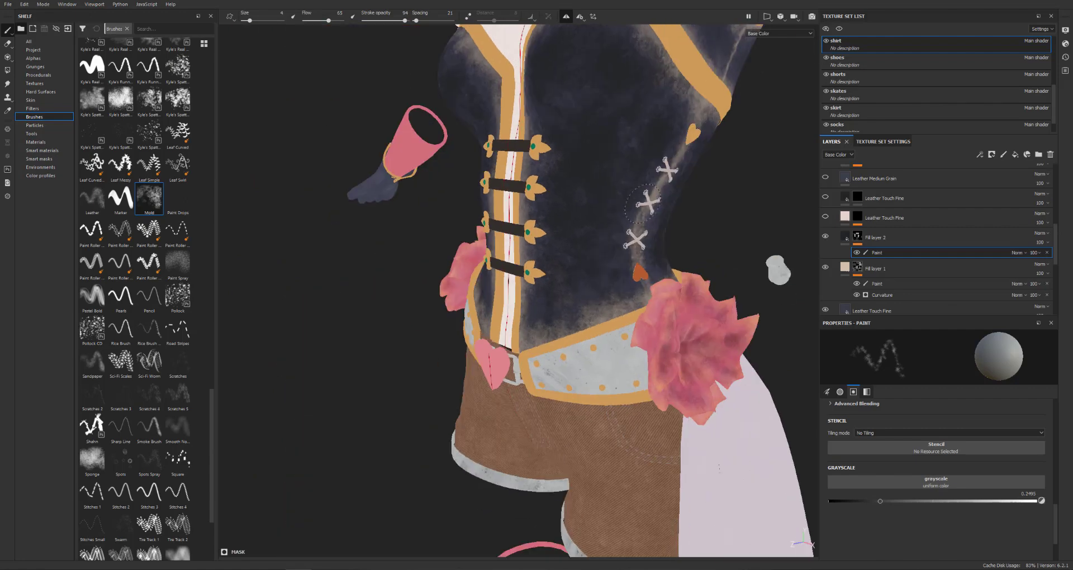
- Switch the viewport from base color to full material and examine the corset from the side
{"action": "left_click_drag", "start_coordinate": [424, 253], "coordinate": [788, 305], "text": "alt"}
{"action": "left_click", "coordinate": [779, 34]}
{"action": "left_click", "coordinate": [764, 46]}
{"action": "left_click_drag", "start_coordinate": [710, 290], "coordinate": [646, 343], "text": "alt"}
{"action": "scroll", "coordinate": [671, 330], "scroll_direction": "down", "scroll_amount": 5}
{"action": "left_click_drag", "start_coordinate": [559, 344], "coordinate": [481, 341], "text": "alt"}
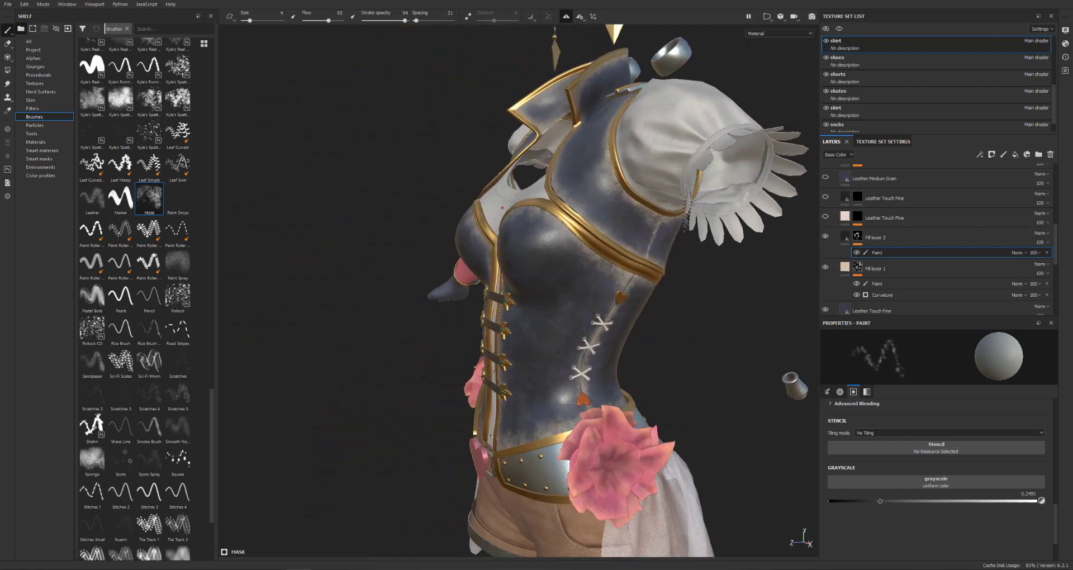
{"action": "scroll", "coordinate": [625, 339], "scroll_direction": "up", "scroll_amount": 5}
{"action": "left_click_drag", "start_coordinate": [625, 338], "coordinate": [629, 347], "text": "alt"}
- On Fill layer 1's painted mask, set the brush grayscale to 0 and size to 2.17 and soften wear around the laced side seam
{"action": "left_click", "coordinate": [884, 284]}
{"action": "middle_click_drag", "start_coordinate": [570, 407], "coordinate": [615, 353], "text": "alt"}
{"action": "left_click_drag", "start_coordinate": [880, 501], "coordinate": [818, 504]}
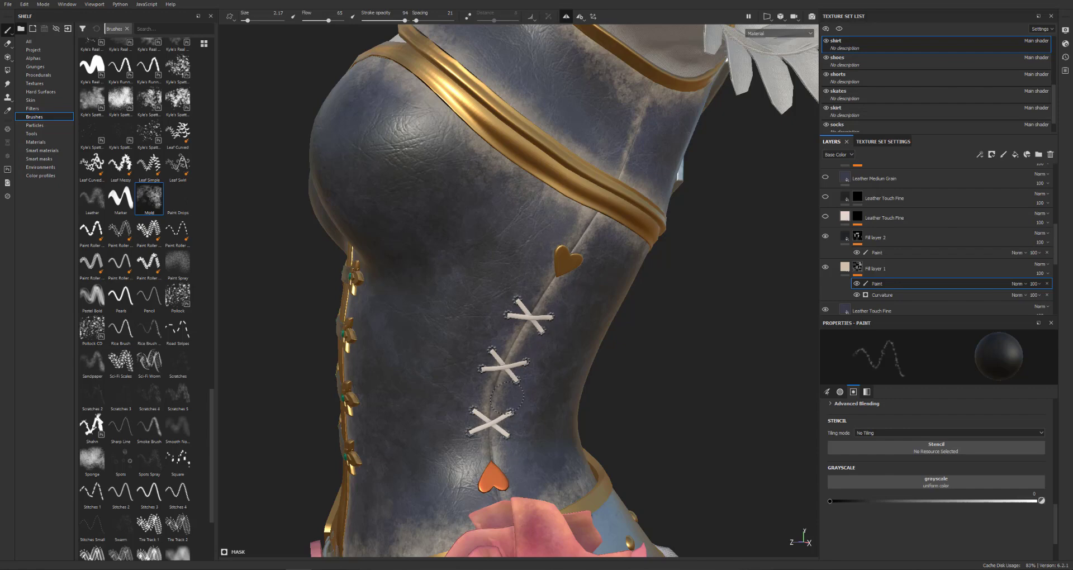
{"action": "scroll", "coordinate": [644, 340], "scroll_direction": "down", "scroll_amount": 4}
{"action": "left_click_drag", "start_coordinate": [651, 334], "coordinate": [691, 330], "text": "alt"}
{"action": "scroll", "coordinate": [578, 137], "scroll_direction": "up", "scroll_amount": 3}
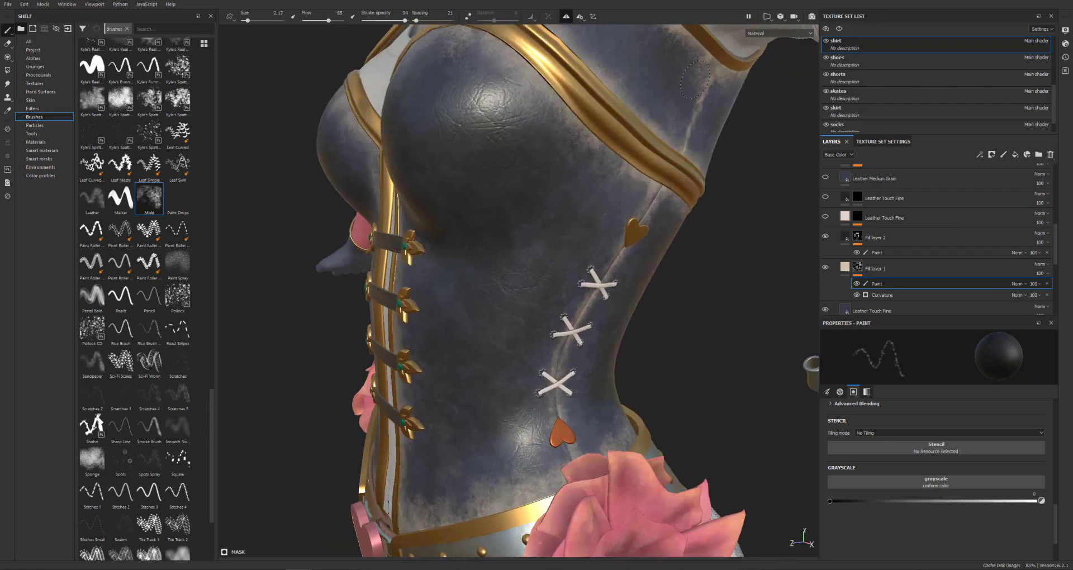
- Soften the wear along the front waist above the belt and around the bust with the black mask brush
{"action": "left_click_drag", "start_coordinate": [692, 70], "coordinate": [639, 300], "text": "alt"}
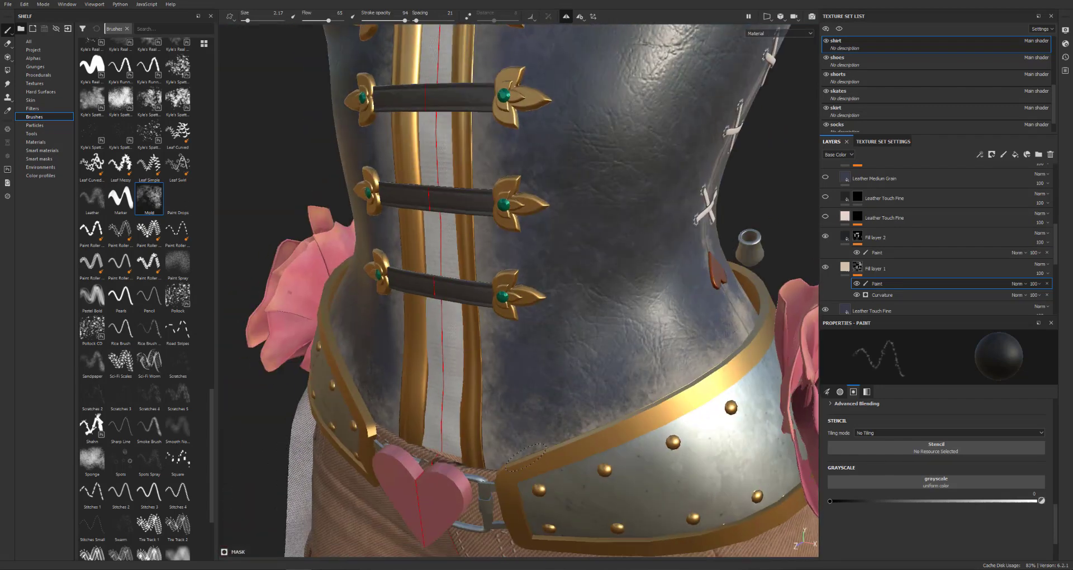
{"action": "left_click_drag", "start_coordinate": [501, 202], "coordinate": [509, 52], "text": "alt"}
{"action": "left_click_drag", "start_coordinate": [488, 348], "coordinate": [520, 182], "text": "alt"}
{"action": "left_click_drag", "start_coordinate": [674, 56], "coordinate": [599, 292], "text": "alt"}
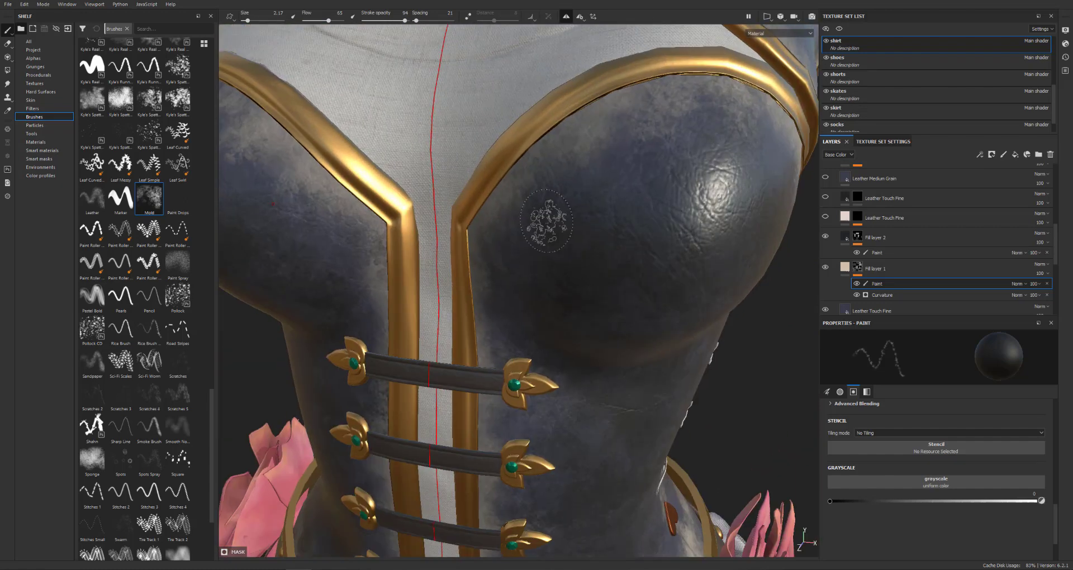
{"action": "left_click_drag", "start_coordinate": [762, 115], "coordinate": [621, 185], "text": "alt"}
{"action": "left_click_drag", "start_coordinate": [597, 286], "coordinate": [620, 330], "text": "alt"}
- Set Fill layer 1's roughness to 0.8451 and check the finish around the corset's back
{"action": "left_click", "coordinate": [846, 267]}
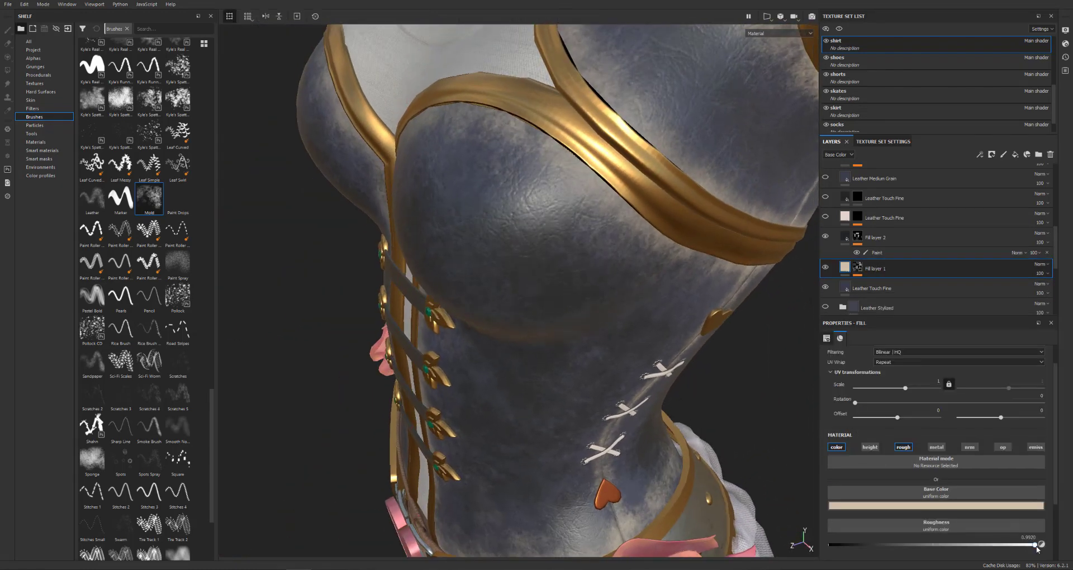
{"action": "left_click_drag", "start_coordinate": [1006, 550], "coordinate": [1006, 548]}
{"action": "left_click_drag", "start_coordinate": [783, 336], "coordinate": [932, 289], "text": "alt"}
{"action": "scroll", "coordinate": [606, 240], "scroll_direction": "down", "scroll_amount": 5}
{"action": "left_click_drag", "start_coordinate": [606, 240], "coordinate": [352, 237], "text": "alt"}
{"action": "scroll", "coordinate": [528, 256], "scroll_direction": "up", "scroll_amount": 6}
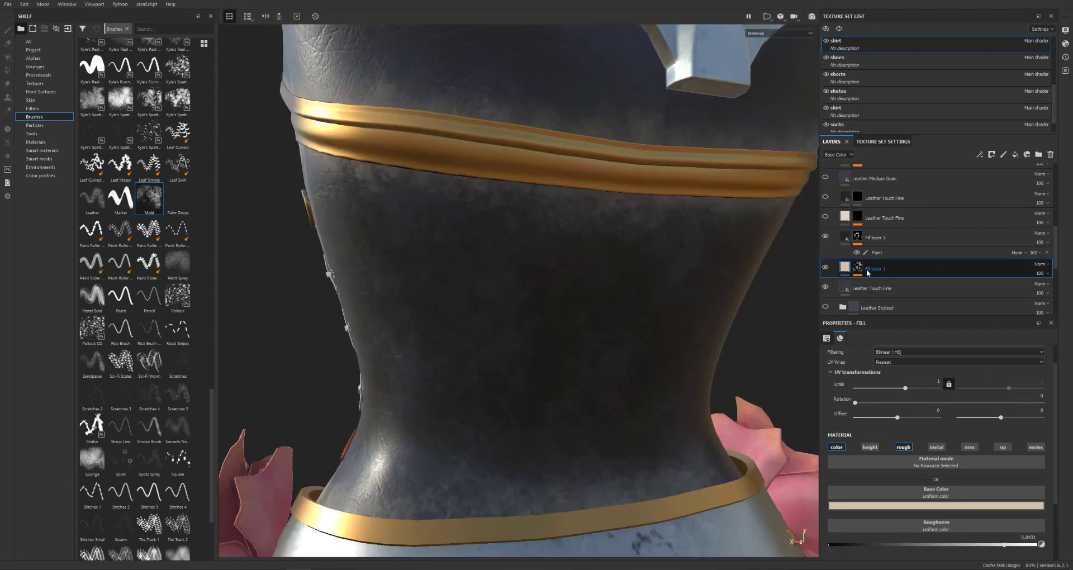
- Touch up the wear on the corset's lower back in Fill layer 1's painted mask
{"action": "left_click", "coordinate": [857, 267]}
{"action": "left_click", "coordinate": [877, 284]}
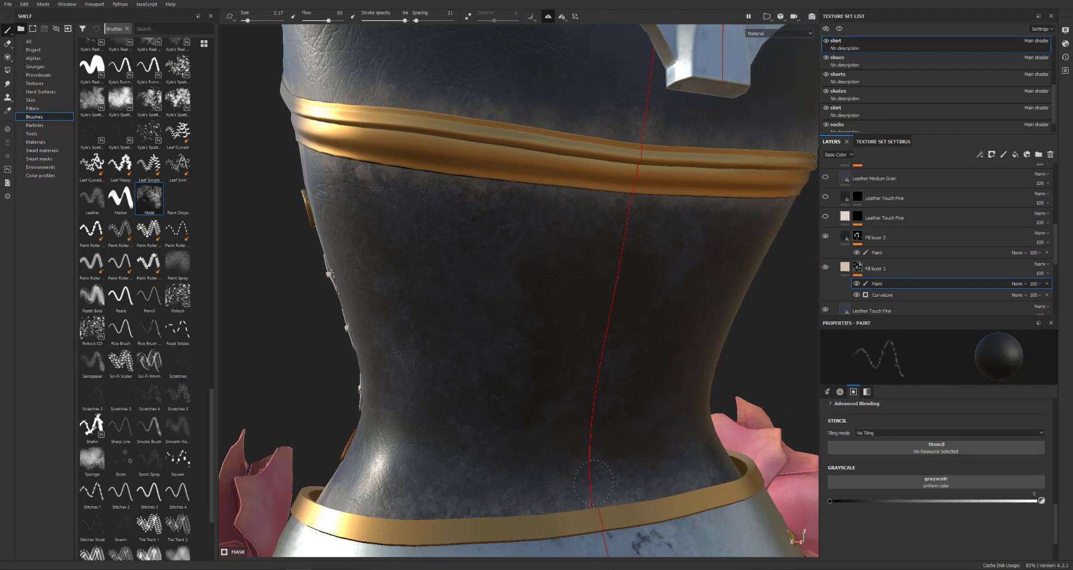
{"action": "left_click_drag", "start_coordinate": [327, 481], "coordinate": [710, 279], "text": "alt"}
- Compare the corset with Fill layer 2 hidden and shown, and lower that layer's opacity slightly
{"action": "scroll", "coordinate": [731, 364], "scroll_direction": "down", "scroll_amount": 6}
{"action": "left_click", "coordinate": [826, 236]}
{"action": "scroll", "coordinate": [516, 263], "scroll_direction": "down", "scroll_amount": 3}
{"action": "scroll", "coordinate": [515, 263], "scroll_direction": "up", "scroll_amount": 6}
{"action": "left_click_drag", "start_coordinate": [575, 269], "coordinate": [486, 280], "text": "alt"}
{"action": "left_click", "coordinate": [826, 236]}
{"action": "left_click", "coordinate": [1042, 243]}
{"action": "mouse_move", "coordinate": [1069, 257]}
{"action": "left_mouse_down"}
{"action": "mouse_move", "coordinate": [1053, 259]}
{"action": "mouse_move", "coordinate": [1063, 261]}
{"action": "left_mouse_up"}
- Change the base Leather Touch Fine layer's leather color to a muted slate blue and check it in another channel view
{"action": "left_click_drag", "start_coordinate": [705, 275], "coordinate": [684, 283], "text": "alt"}
{"action": "left_click", "coordinate": [874, 311]}
{"action": "left_click", "coordinate": [978, 527]}
{"action": "left_click", "coordinate": [956, 469]}
{"action": "mouse_move", "coordinate": [956, 470]}
{"action": "left_mouse_down"}
{"action": "mouse_move", "coordinate": [971, 465]}
{"action": "mouse_move", "coordinate": [961, 479]}
{"action": "left_mouse_up"}
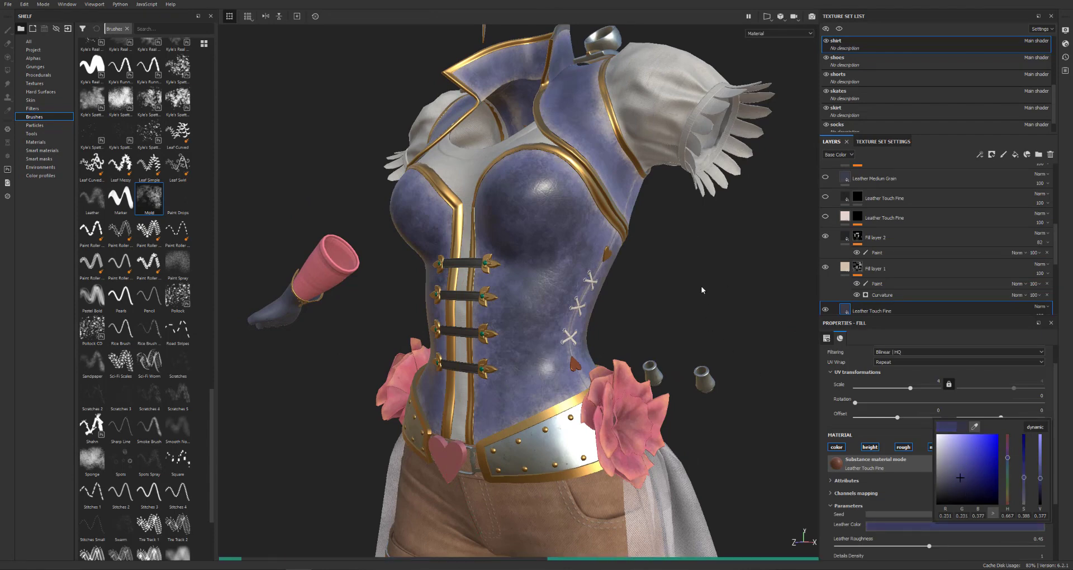
{"action": "left_click", "coordinate": [956, 482]}
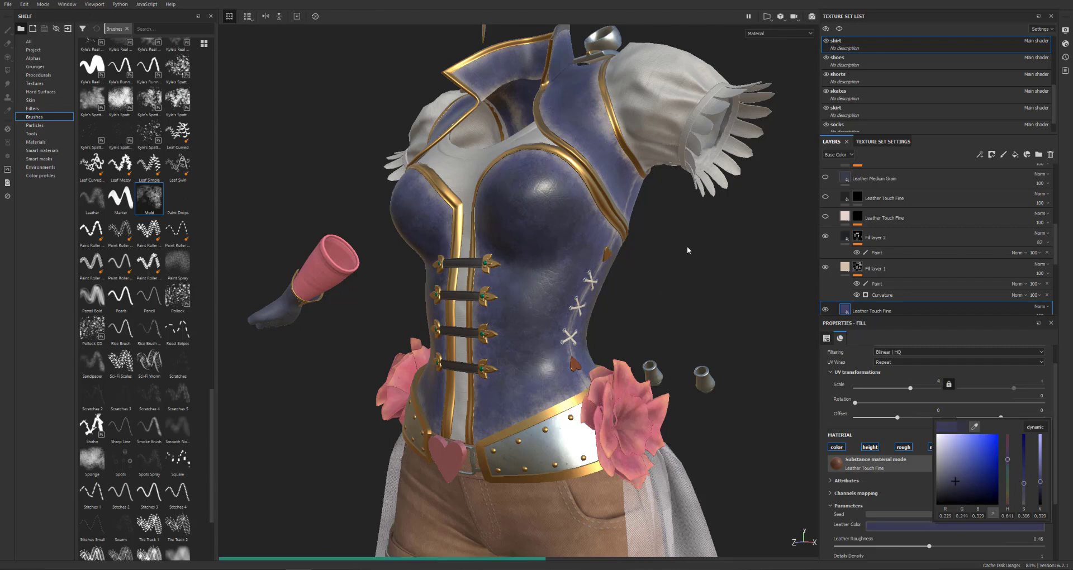
{"action": "left_click_drag", "start_coordinate": [657, 304], "coordinate": [632, 297], "text": "alt"}
{"action": "left_click", "coordinate": [779, 34]}
{"action": "left_click", "coordinate": [770, 61]}
{"action": "right_click_drag", "start_coordinate": [632, 297], "coordinate": [626, 272], "text": "alt"}
{"action": "left_click", "coordinate": [770, 33]}
{"action": "left_click", "coordinate": [759, 46]}
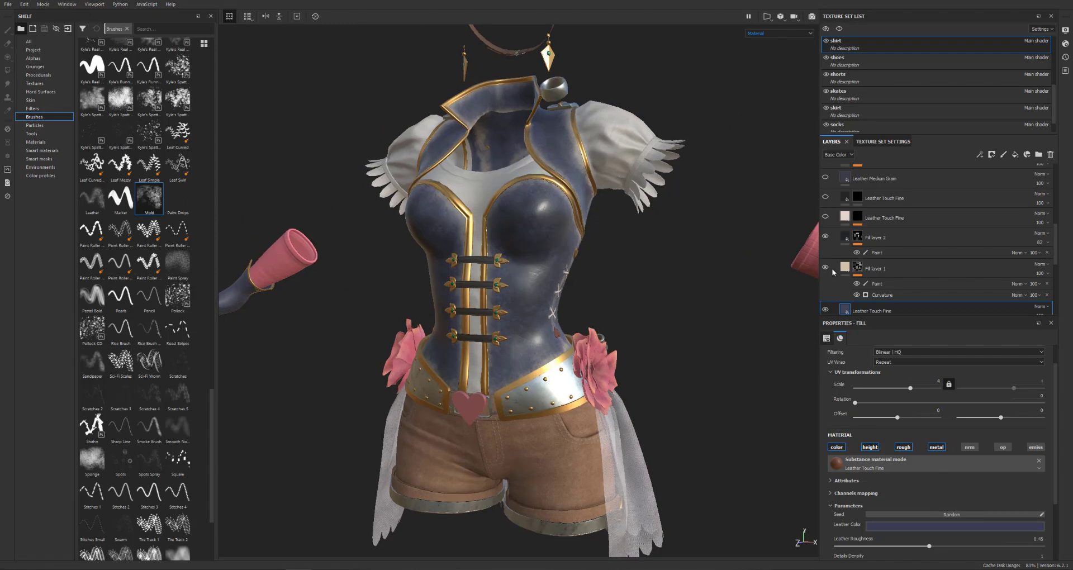
- Hide Fill layer 1 and add a fill to Fill layer 2's mask, trying Grunge Wipe Leaky before using Grunge Marble Shapes
{"action": "left_click", "coordinate": [828, 270]}
{"action": "left_click", "coordinate": [858, 237]}
{"action": "left_click", "coordinate": [900, 428]}
{"action": "left_click", "coordinate": [946, 449]}
{"action": "left_click", "coordinate": [40, 75]}
{"action": "left_click_drag", "start_coordinate": [212, 142], "coordinate": [217, 295]}
{"action": "mouse_move", "coordinate": [186, 211]}
{"action": "left_click_drag", "start_coordinate": [212, 199], "coordinate": [218, 391]}
{"action": "left_click_drag", "start_coordinate": [177, 318], "coordinate": [931, 450]}
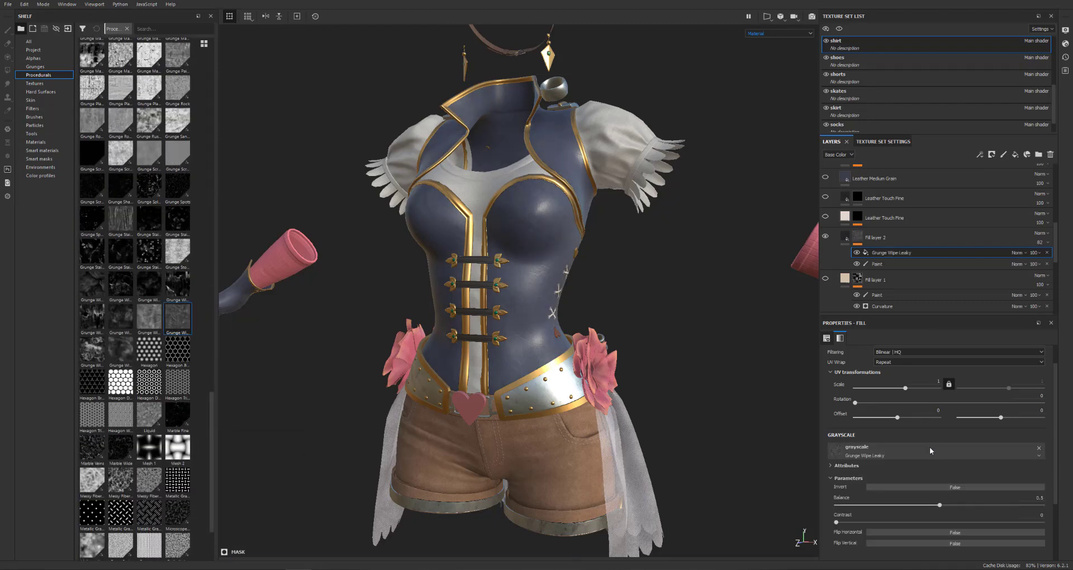
{"action": "left_click_drag", "start_coordinate": [120, 219], "coordinate": [924, 453]}
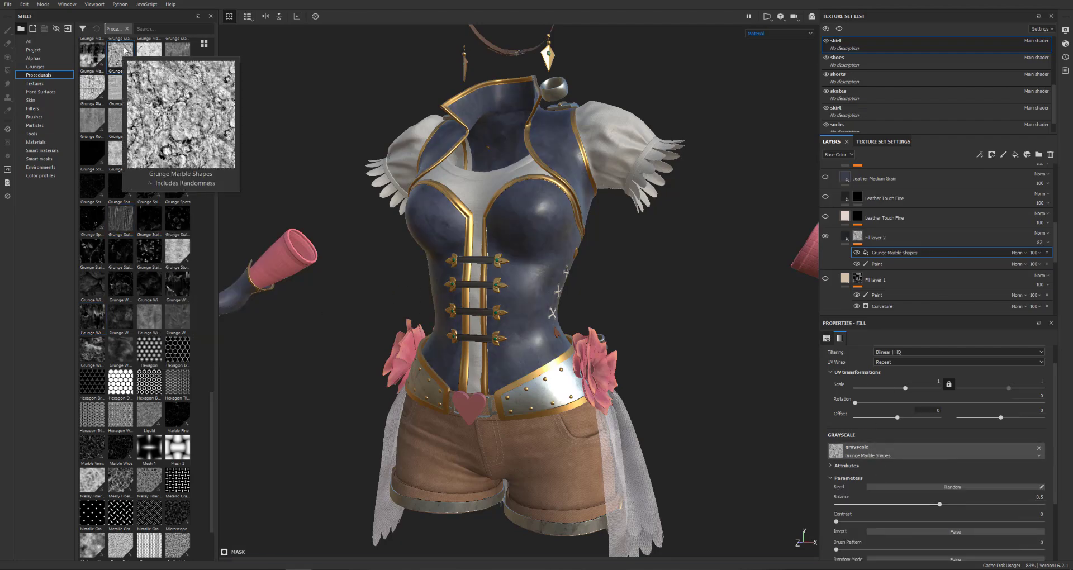
{"action": "scroll", "coordinate": [601, 285], "scroll_direction": "up", "scroll_amount": 5}
{"action": "mouse_move", "coordinate": [591, 298]}
{"action": "left_mouse_down", "text": "alt"}
{"action": "mouse_move", "coordinate": [559, 263]}
{"action": "mouse_move", "coordinate": [604, 246]}
{"action": "mouse_move", "coordinate": [517, 238]}
{"action": "left_mouse_up", "text": "alt"}
- Show Fill layer 1 again and lower its opacity to about 43
{"action": "left_click", "coordinate": [826, 278]}
{"action": "left_click", "coordinate": [917, 280]}
{"action": "mouse_move", "coordinate": [604, 263]}
{"action": "left_mouse_down", "text": "alt"}
{"action": "mouse_move", "coordinate": [570, 260]}
{"action": "mouse_move", "coordinate": [584, 246]}
{"action": "left_mouse_up", "text": "alt"}
{"action": "left_click", "coordinate": [1048, 285]}
{"action": "left_click_drag", "start_coordinate": [1067, 291], "coordinate": [1048, 290]}
{"action": "right_click", "coordinate": [858, 278]}
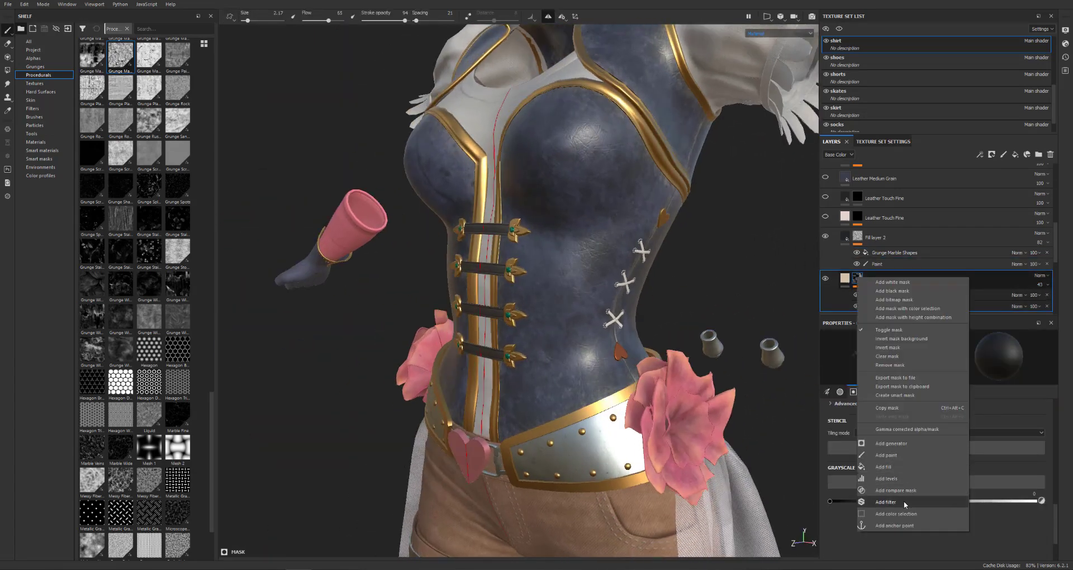
{"action": "left_click", "coordinate": [894, 502]}
{"action": "left_click", "coordinate": [951, 354]}
{"action": "left_click", "coordinate": [1047, 270]}
- Try a Position generator on Fill layer 1's mask
{"action": "right_click", "coordinate": [858, 253]}
{"action": "left_click", "coordinate": [902, 421]}
{"action": "left_click", "coordinate": [953, 353]}
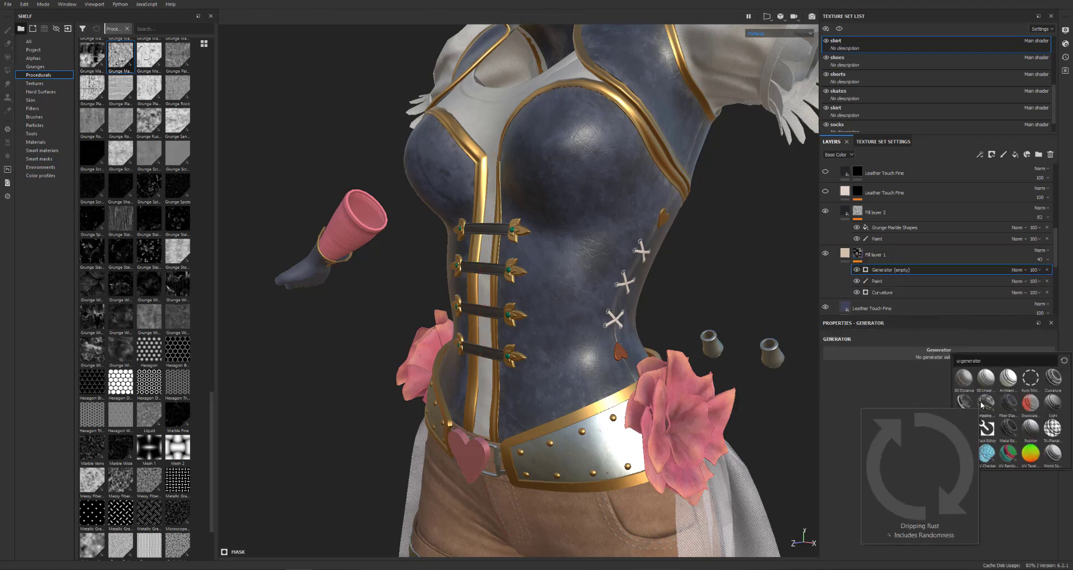
{"action": "left_click", "coordinate": [1031, 428]}
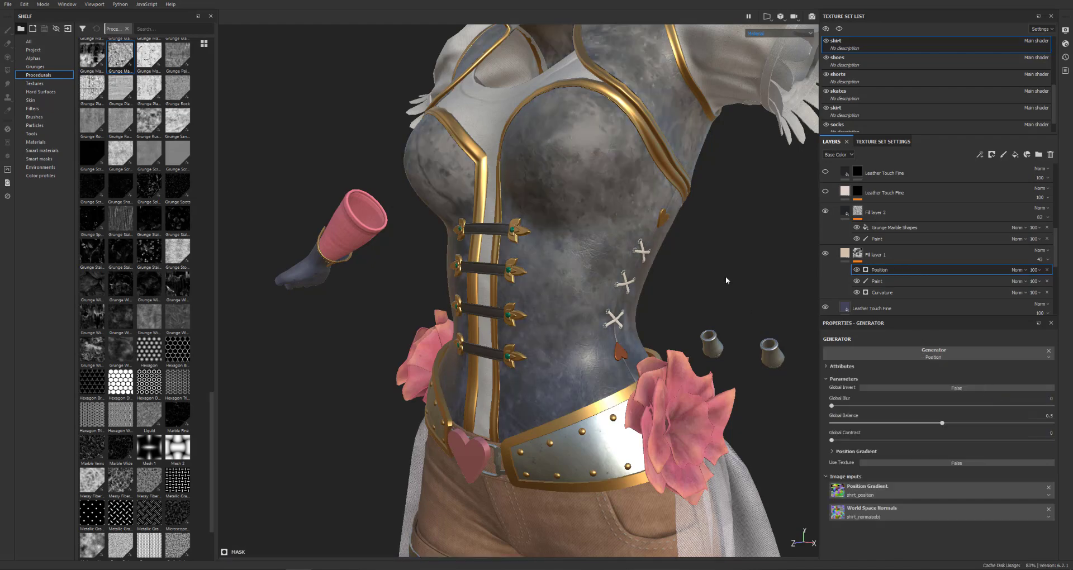
{"action": "left_click_drag", "start_coordinate": [720, 277], "coordinate": [783, 279], "text": "alt"}
- Move Fill layer 1 above Fill layer 2 in the layer stack and frame the model
{"action": "left_click_drag", "start_coordinate": [923, 255], "coordinate": [898, 207]}
{"action": "left_click_drag", "start_coordinate": [791, 261], "coordinate": [475, 285], "text": "alt"}
{"action": "key", "text": "f"}
- Try a lower global balance on the Position generator and remove the generator from Fill layer 1's mask
{"action": "left_click", "coordinate": [881, 227]}
{"action": "mouse_move", "coordinate": [943, 424]}
{"action": "left_mouse_down"}
{"action": "mouse_move", "coordinate": [901, 424]}
{"action": "mouse_move", "coordinate": [911, 423]}
{"action": "left_mouse_up"}
{"action": "left_click_drag", "start_coordinate": [663, 312], "coordinate": [585, 322], "text": "alt"}
{"action": "left_click", "coordinate": [1047, 228]}
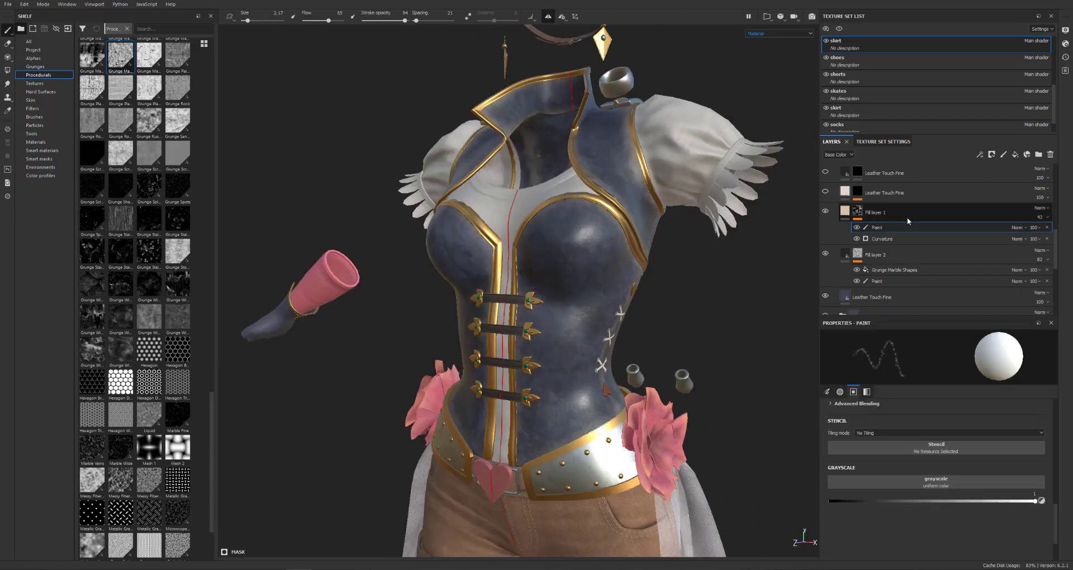
- Add a fill layer above the base leather, keep only its color channel active and give it a black mask
{"action": "left_click", "coordinate": [946, 296]}
{"action": "left_click", "coordinate": [1016, 155]}
{"action": "left_click_drag", "start_coordinate": [890, 447], "coordinate": [1036, 447]}
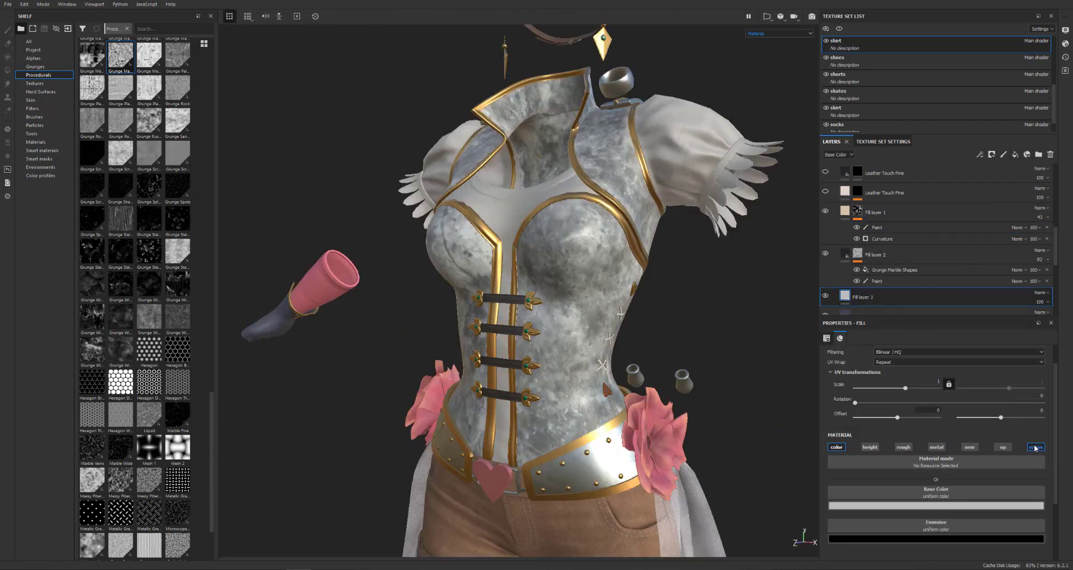
{"action": "right_click", "coordinate": [859, 299]}
{"action": "left_click", "coordinate": [888, 305]}
- Add a Light generator to the new fill layer's mask and move the layer above Fill layer 1
{"action": "right_click", "coordinate": [861, 297]}
{"action": "left_click", "coordinate": [908, 464]}
{"action": "left_click", "coordinate": [948, 354]}
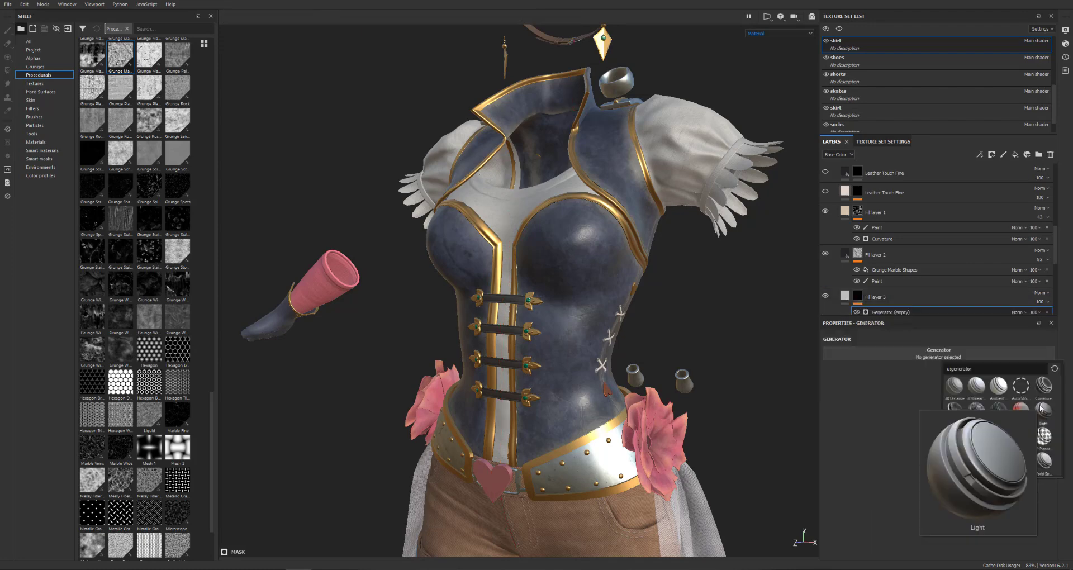
{"action": "left_click", "coordinate": [1047, 413]}
{"action": "left_click_drag", "start_coordinate": [738, 294], "coordinate": [800, 286], "text": "alt"}
{"action": "left_click_drag", "start_coordinate": [930, 303], "coordinate": [920, 211]}
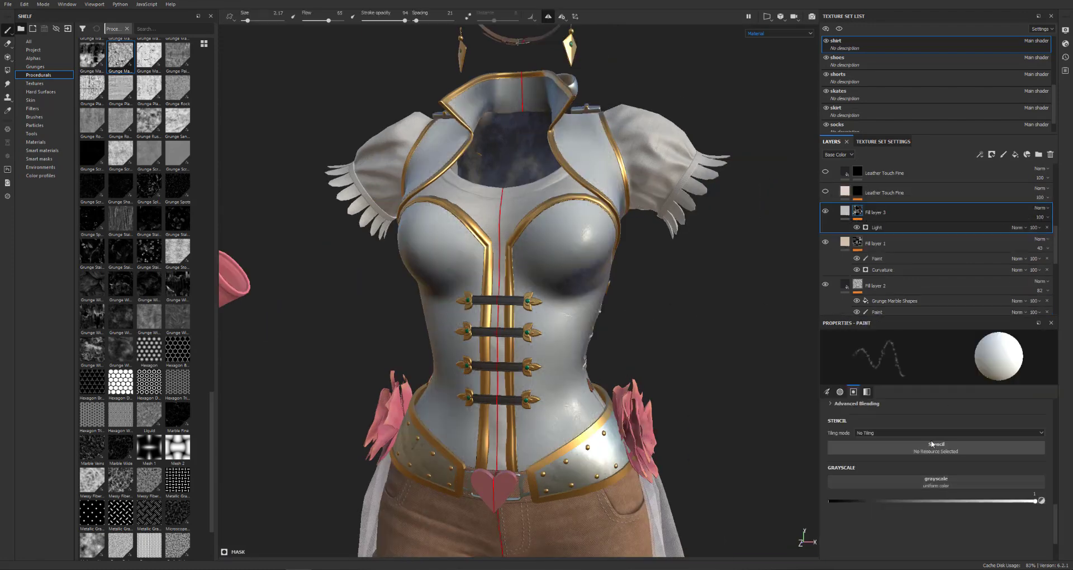
- Set the Light generator's horizontal angle to about 246, vertical angle to about 280, highlight glossiness to about 0.51 and light attenuation to about 0.65
{"action": "left_click", "coordinate": [875, 226]}
{"action": "mouse_move", "coordinate": [886, 416]}
{"action": "left_mouse_down"}
{"action": "mouse_move", "coordinate": [875, 414]}
{"action": "mouse_move", "coordinate": [886, 404]}
{"action": "mouse_move", "coordinate": [867, 412]}
{"action": "mouse_move", "coordinate": [896, 444]}
{"action": "mouse_move", "coordinate": [885, 452]}
{"action": "left_mouse_up"}
{"action": "left_click_drag", "start_coordinate": [660, 335], "coordinate": [481, 335], "text": "alt"}
{"action": "left_click_drag", "start_coordinate": [884, 447], "coordinate": [884, 449]}
{"action": "left_click_drag", "start_coordinate": [771, 385], "coordinate": [811, 436], "text": "alt"}
{"action": "mouse_move", "coordinate": [940, 465]}
{"action": "left_mouse_down"}
{"action": "mouse_move", "coordinate": [1010, 469]}
{"action": "mouse_move", "coordinate": [942, 464]}
{"action": "left_mouse_up"}
{"action": "left_click_drag", "start_coordinate": [885, 498], "coordinate": [973, 497]}
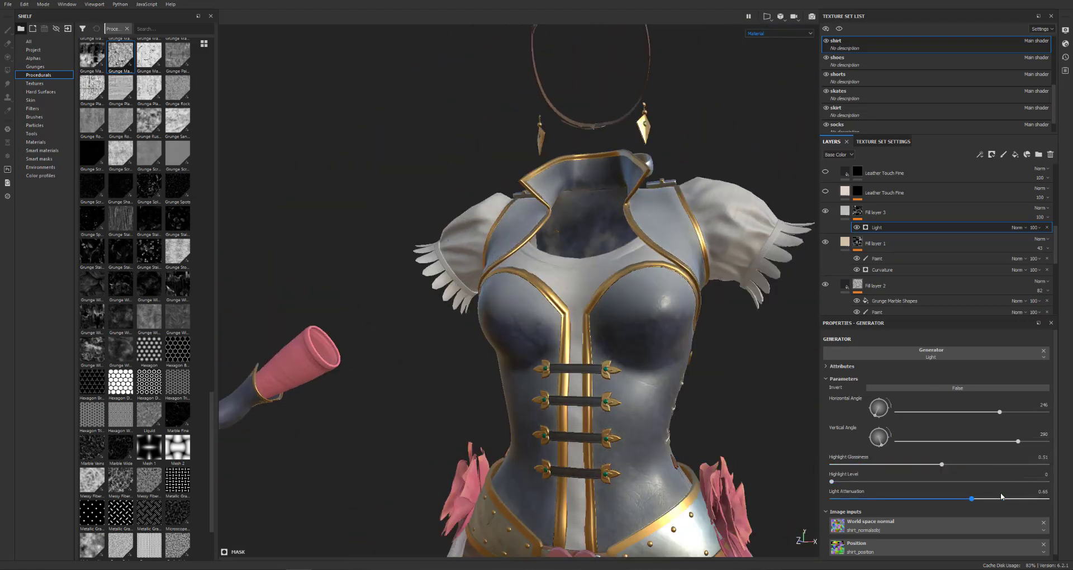
- Set Fill layer 3's blending mode to Linear dodge (Add) and try a pinkish-red base color
{"action": "left_click_drag", "start_coordinate": [783, 417], "coordinate": [727, 422], "text": "alt"}
{"action": "left_click", "coordinate": [1042, 209]}
{"action": "left_click", "coordinate": [1029, 293]}
{"action": "left_click", "coordinate": [1041, 207]}
{"action": "left_click", "coordinate": [1032, 219]}
{"action": "left_click", "coordinate": [826, 212]}
{"action": "left_click", "coordinate": [1041, 208]}
{"action": "left_click", "coordinate": [1038, 287]}
{"action": "left_click", "coordinate": [845, 211]}
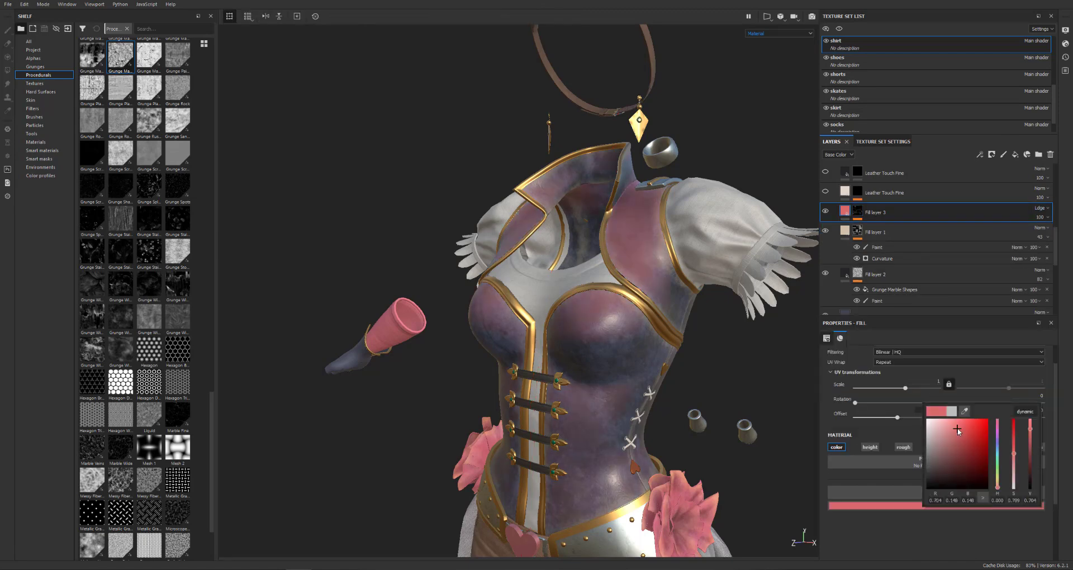
{"action": "mouse_move", "coordinate": [676, 386]}
{"action": "left_mouse_down", "text": "alt"}
{"action": "mouse_move", "coordinate": [811, 375]}
{"action": "mouse_move", "coordinate": [687, 383]}
{"action": "left_mouse_up", "text": "alt"}
- Try Fill layer 3 beneath Fill layer 2 in the stack and return it above Fill layer 1
{"action": "left_click_drag", "start_coordinate": [914, 212], "coordinate": [917, 303]}
{"action": "left_click_drag", "start_coordinate": [918, 283], "coordinate": [916, 231]}
{"action": "right_click_drag", "start_coordinate": [637, 335], "coordinate": [669, 292], "text": "alt"}
{"action": "left_click_drag", "start_coordinate": [670, 292], "coordinate": [677, 246], "text": "alt"}
{"action": "left_click_drag", "start_coordinate": [877, 241], "coordinate": [867, 288]}
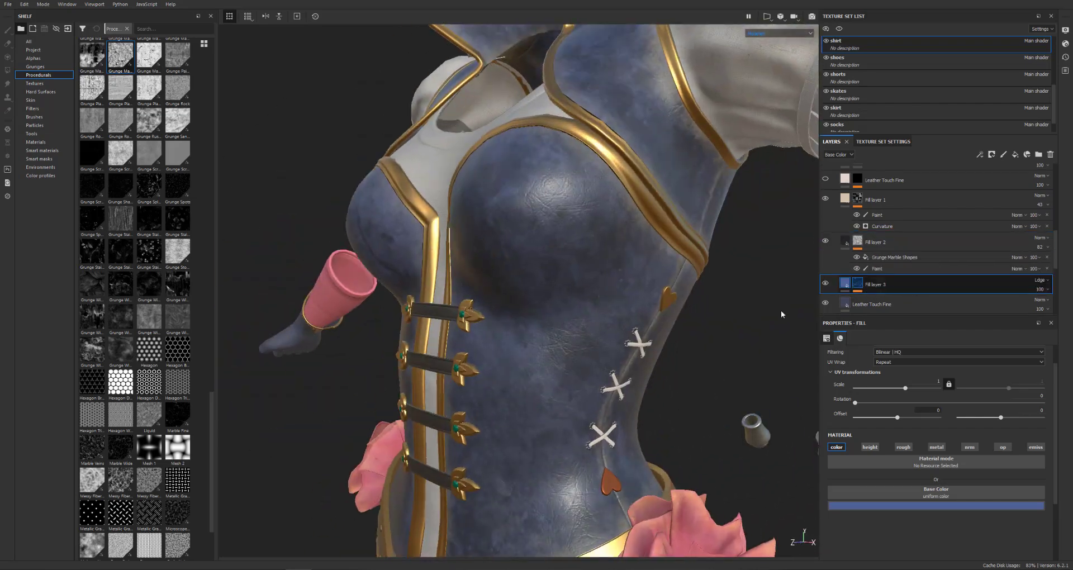
{"action": "right_click_drag", "start_coordinate": [659, 279], "coordinate": [610, 330], "text": "alt"}
{"action": "mouse_move", "coordinate": [666, 325]}
{"action": "left_mouse_down", "text": "alt"}
{"action": "mouse_move", "coordinate": [576, 324]}
{"action": "mouse_move", "coordinate": [666, 322]}
{"action": "left_mouse_up", "text": "alt"}
{"action": "left_click_drag", "start_coordinate": [917, 284], "coordinate": [914, 195]}
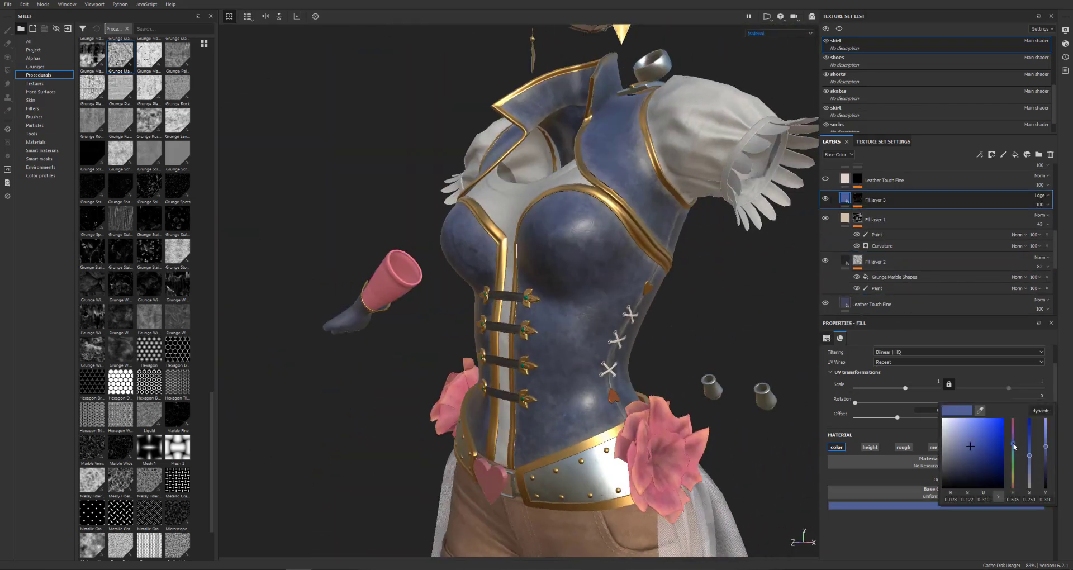
- Change Fill layer 3's base color to a lighter, less saturated blue and check it in the channel and material views
{"action": "left_click_drag", "start_coordinate": [643, 335], "coordinate": [710, 333], "text": "alt"}
{"action": "left_click", "coordinate": [970, 506]}
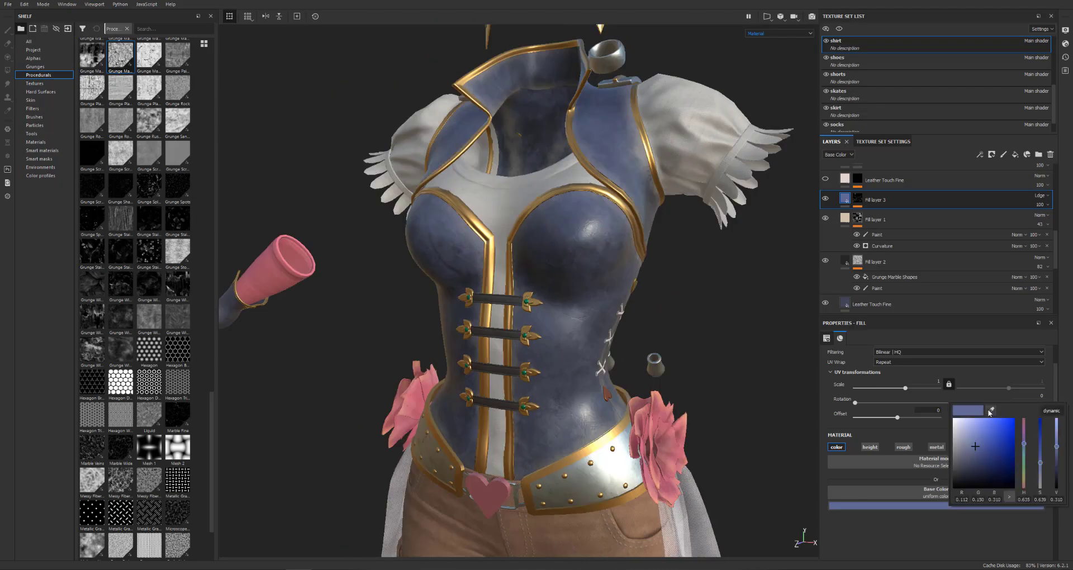
{"action": "left_click_drag", "start_coordinate": [1056, 464], "coordinate": [1057, 448]}
{"action": "left_click_drag", "start_coordinate": [707, 287], "coordinate": [520, 302], "text": "alt"}
{"action": "key", "text": "c"}
{"action": "key", "text": "m"}
- Set Fill layer 1's blending mode to Screen
{"action": "scroll", "coordinate": [659, 280], "scroll_direction": "down", "scroll_amount": 5}
{"action": "scroll", "coordinate": [610, 299], "scroll_direction": "up", "scroll_amount": 5}
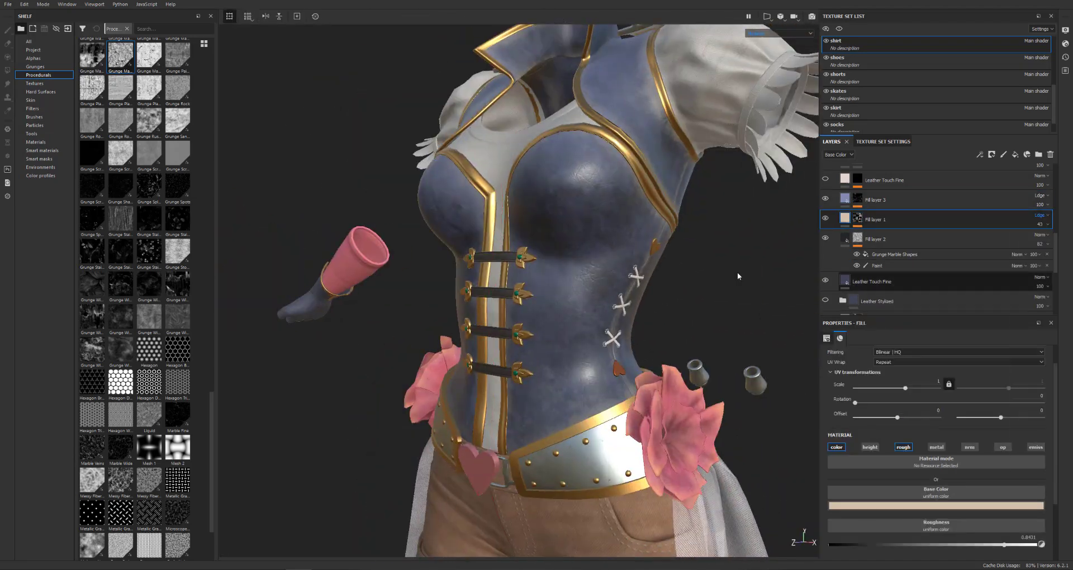
{"action": "left_click", "coordinate": [1044, 216]}
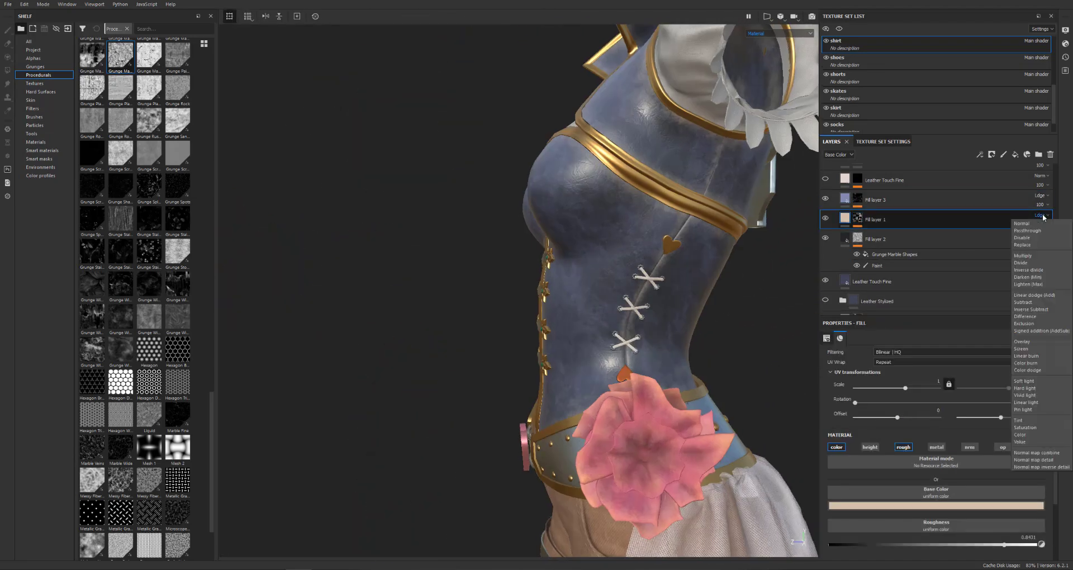
{"action": "left_click", "coordinate": [1023, 349]}
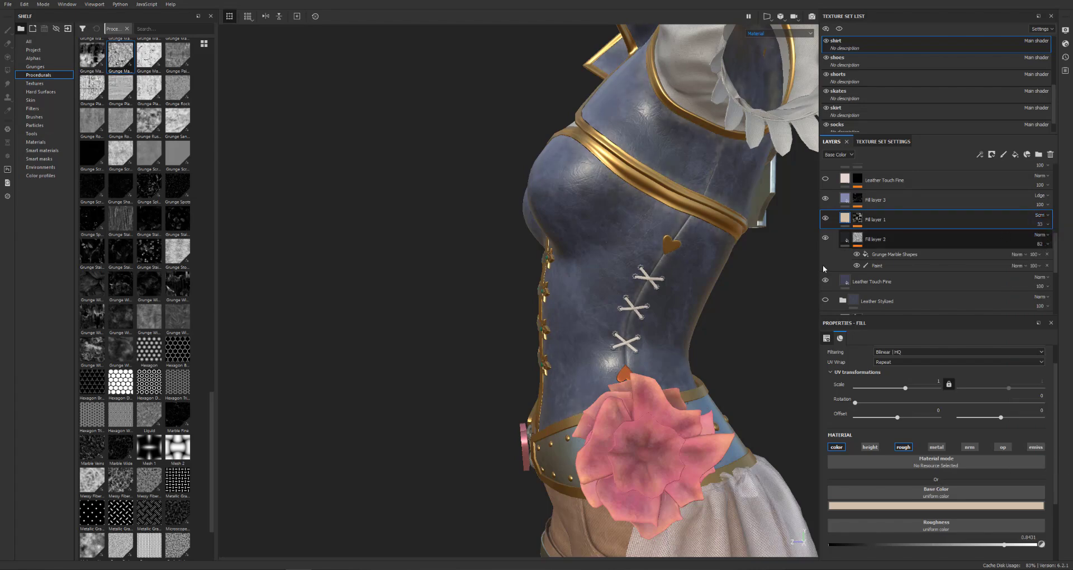
- Set Fill layer 2's blending mode to Subtract and change its base color to a near-black gray
{"action": "key", "text": "f"}
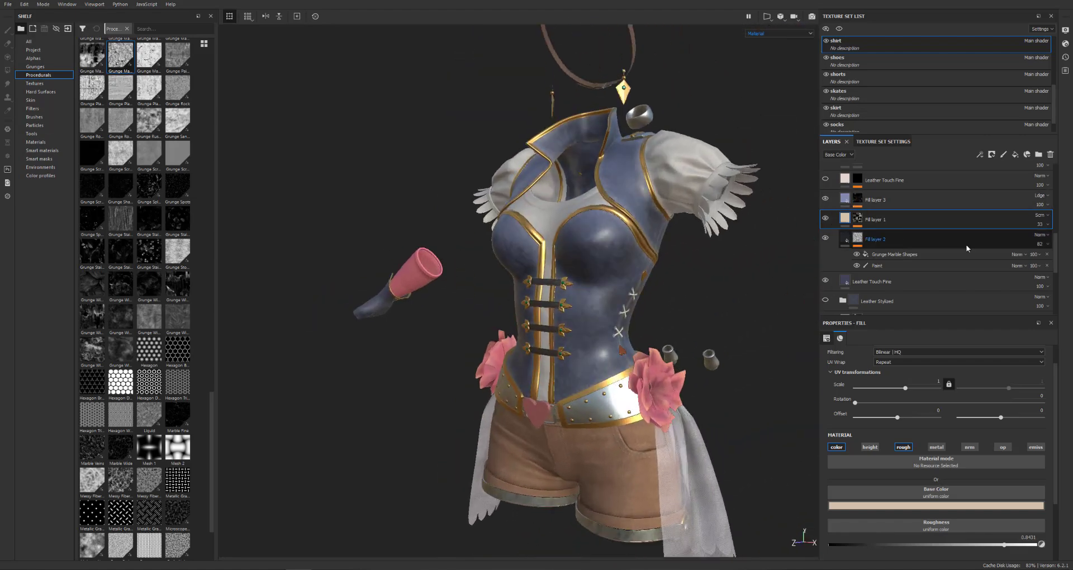
{"action": "left_click", "coordinate": [899, 240]}
{"action": "left_click", "coordinate": [1041, 236]}
{"action": "left_click", "coordinate": [1034, 322]}
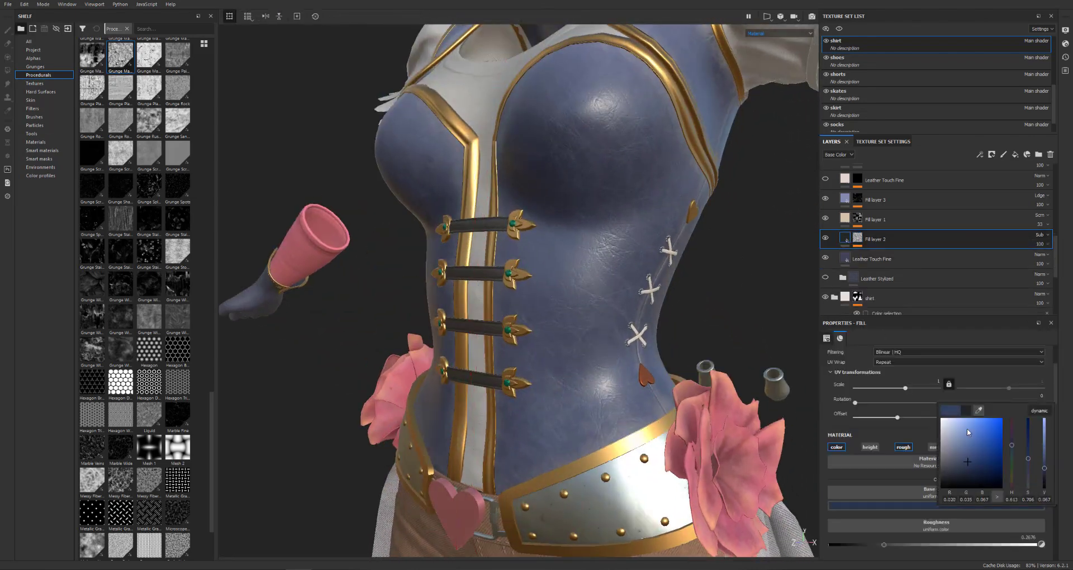
{"action": "left_click_drag", "start_coordinate": [969, 432], "coordinate": [950, 485]}
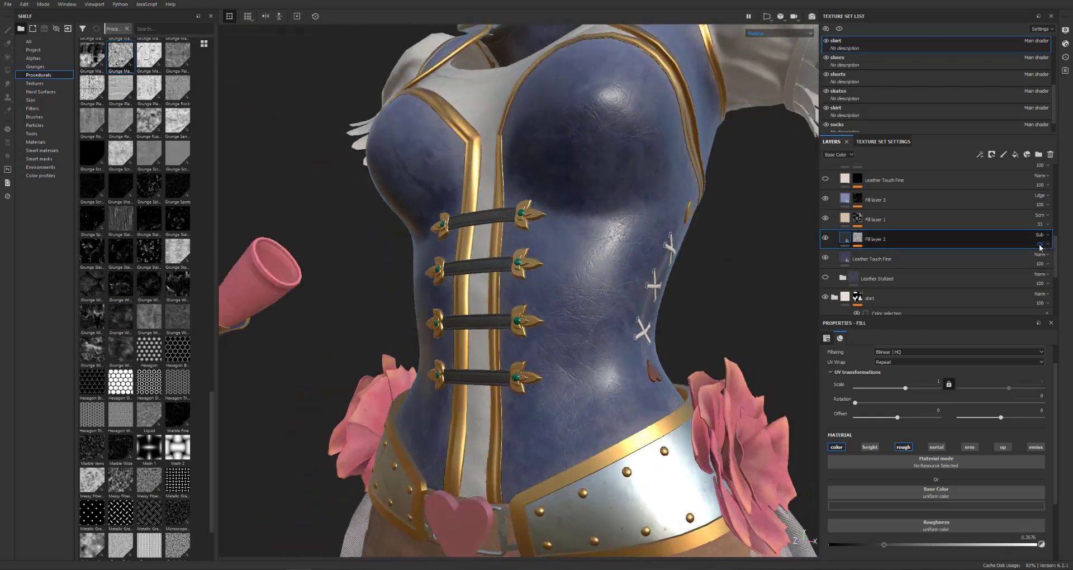
- Set Fill layer 2's blending mode to Multiply at 67 opacity, checking it in the channel and material views
{"action": "scroll", "coordinate": [1055, 242], "scroll_direction": "down", "scroll_amount": 1}
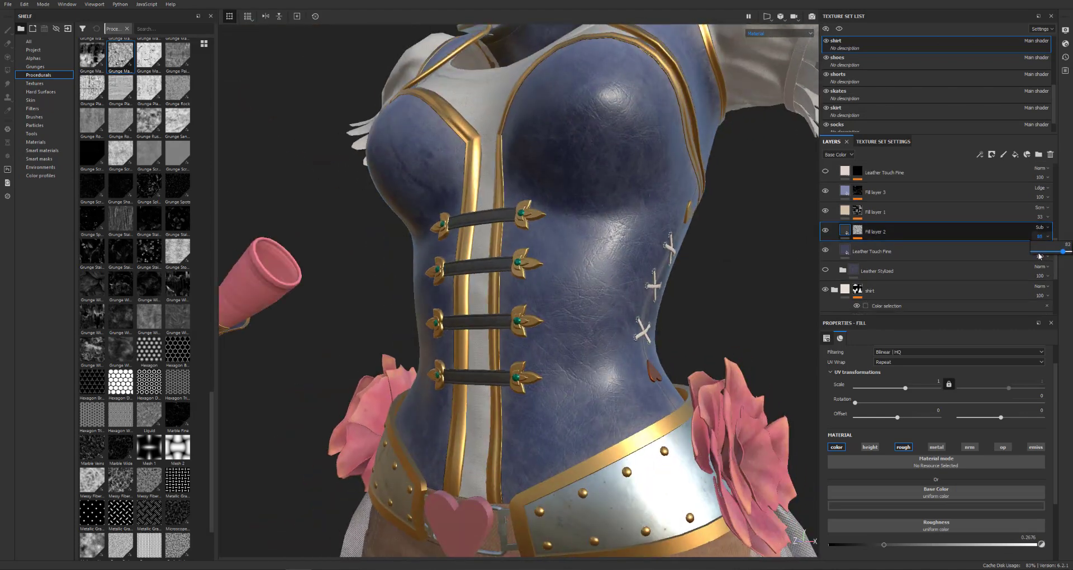
{"action": "left_click_drag", "start_coordinate": [799, 263], "coordinate": [817, 313], "text": "alt"}
{"action": "scroll", "coordinate": [782, 291], "scroll_direction": "down", "scroll_amount": 4}
{"action": "left_click_drag", "start_coordinate": [782, 279], "coordinate": [805, 266], "text": "alt"}
{"action": "key", "text": "c"}
{"action": "left_click", "coordinate": [1042, 228]}
{"action": "left_click", "coordinate": [1030, 268]}
{"action": "left_click_drag", "start_coordinate": [1052, 251], "coordinate": [1051, 257]}
{"action": "key", "text": "m"}
{"action": "scroll", "coordinate": [620, 305], "scroll_direction": "up", "scroll_amount": 2}
{"action": "mouse_move", "coordinate": [706, 302]}
{"action": "left_mouse_down", "text": "alt"}
{"action": "mouse_move", "coordinate": [621, 305]}
{"action": "mouse_move", "coordinate": [706, 302]}
{"action": "left_mouse_up", "text": "alt"}
- Try a World Space Normals generator on Fill layer 1's mask
{"action": "left_click", "coordinate": [858, 237]}
{"action": "left_click", "coordinate": [858, 218]}
{"action": "left_click", "coordinate": [880, 228]}
{"action": "right_click", "coordinate": [881, 228]}
{"action": "left_click", "coordinate": [925, 334]}
{"action": "left_click", "coordinate": [949, 355]}
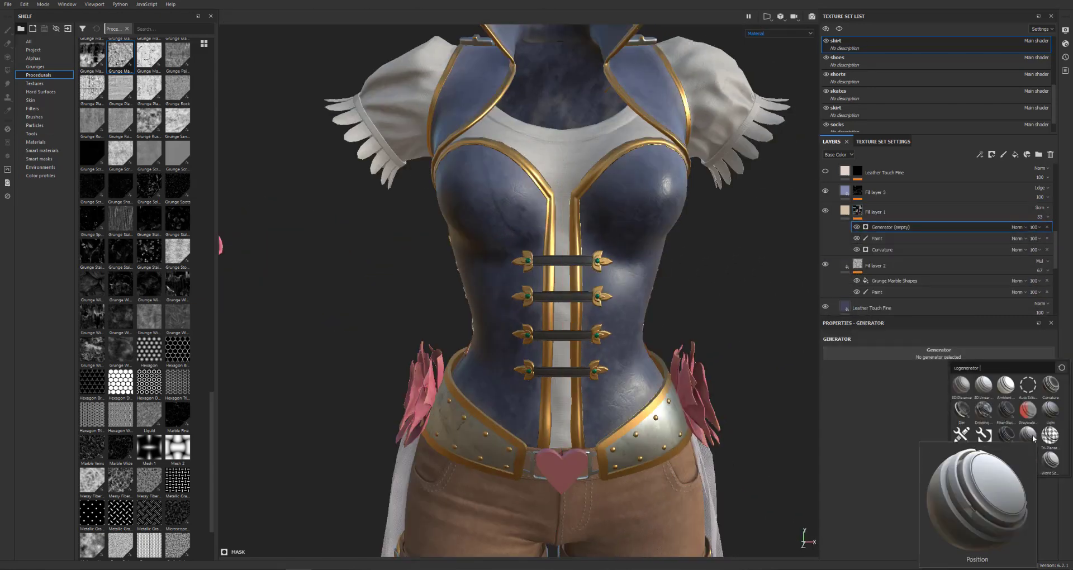
{"action": "left_click", "coordinate": [1051, 462]}
{"action": "left_click_drag", "start_coordinate": [721, 257], "coordinate": [627, 286], "text": "alt"}
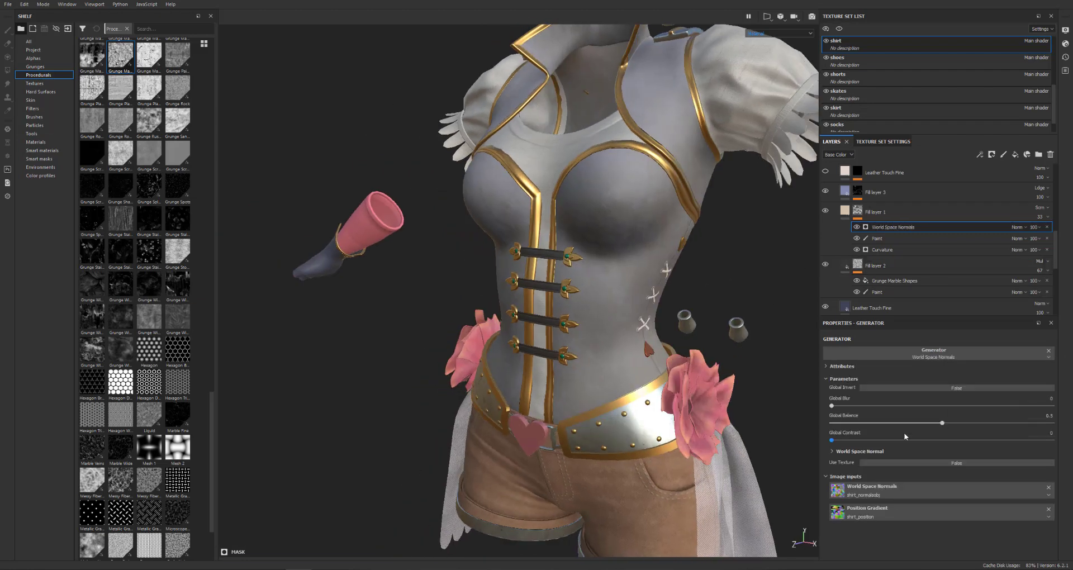
- Set the World Space Normals generator's Right to Left to 0.35 and Front to Back to about 0.39
{"action": "left_click", "coordinate": [861, 452]}
{"action": "scroll", "coordinate": [861, 461], "scroll_direction": "down", "scroll_amount": 3}
{"action": "left_click_drag", "start_coordinate": [861, 461], "coordinate": [837, 460]}
{"action": "left_click_drag", "start_coordinate": [1047, 489], "coordinate": [1037, 518]}
{"action": "scroll", "coordinate": [693, 313], "scroll_direction": "down", "scroll_amount": 4}
{"action": "left_click_drag", "start_coordinate": [694, 313], "coordinate": [565, 314], "text": "alt"}
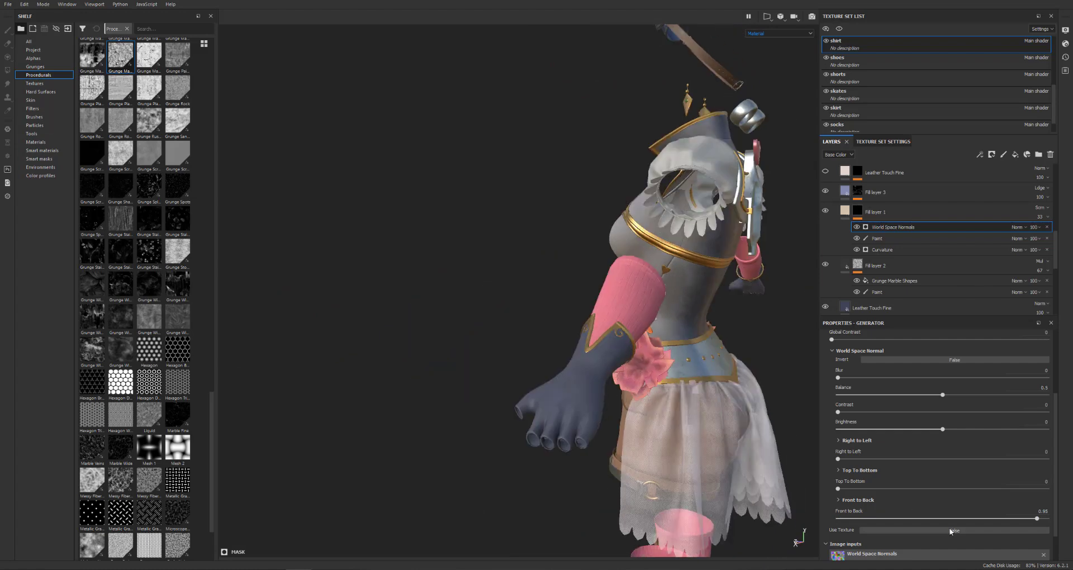
{"action": "left_click_drag", "start_coordinate": [941, 462], "coordinate": [911, 459]}
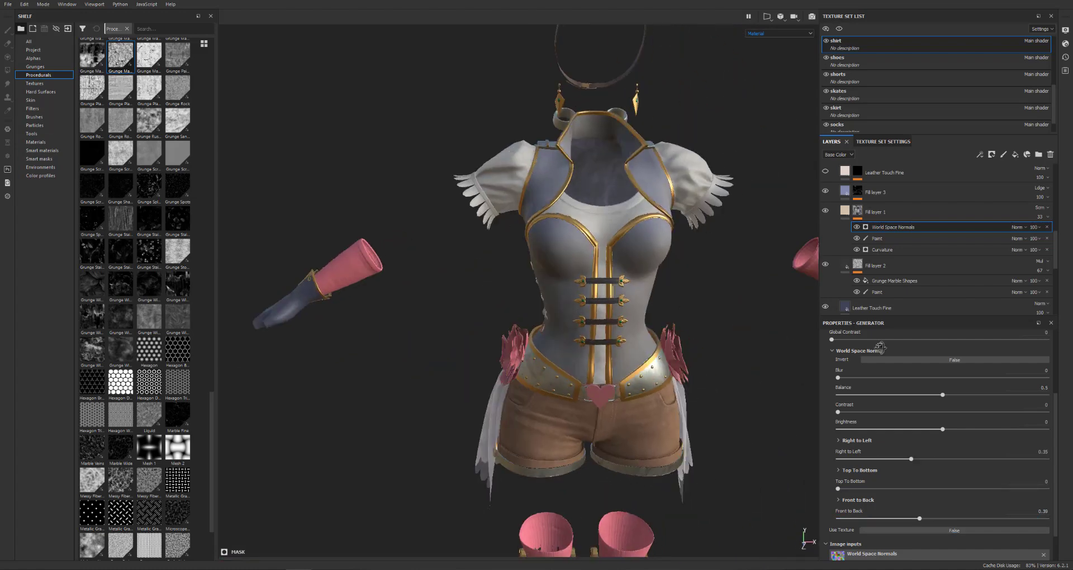
- Remove the World Space Normals generator from Fill layer 1's mask
{"action": "left_click", "coordinate": [857, 227]}
{"action": "right_click", "coordinate": [894, 227]}
{"action": "key", "text": "Escape"}
{"action": "left_click", "coordinate": [1047, 228]}
- Try a dark base color on Fill layer 1 and set its blending mode to Normal at 100 opacity
{"action": "left_click_drag", "start_coordinate": [735, 294], "coordinate": [632, 299], "text": "alt"}
{"action": "scroll", "coordinate": [632, 299], "scroll_direction": "up", "scroll_amount": 4}
{"action": "scroll", "coordinate": [632, 299], "scroll_direction": "down", "scroll_amount": 2}
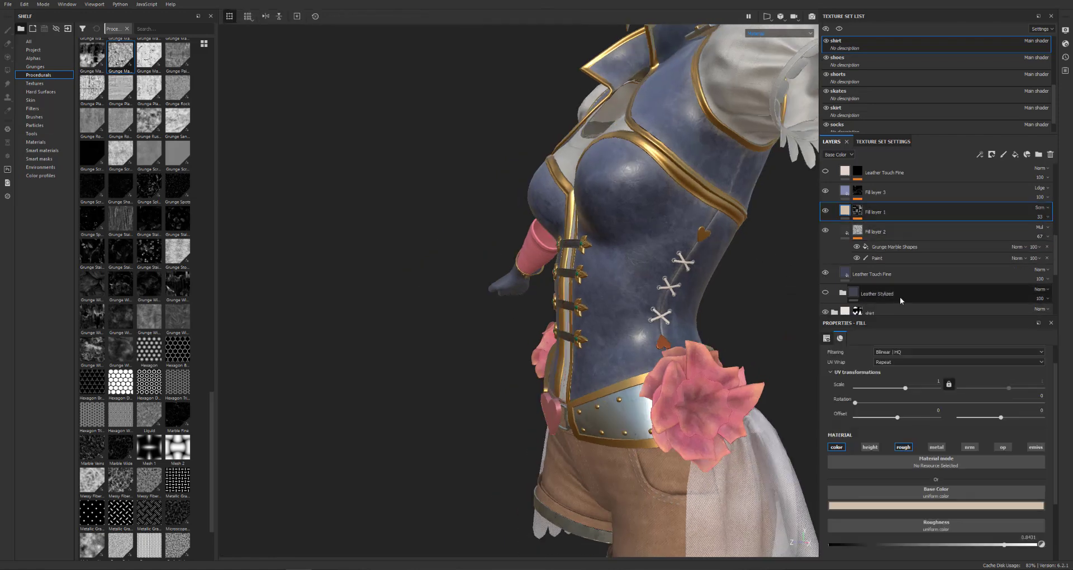
{"action": "left_click", "coordinate": [936, 462]}
{"action": "left_click", "coordinate": [917, 492]}
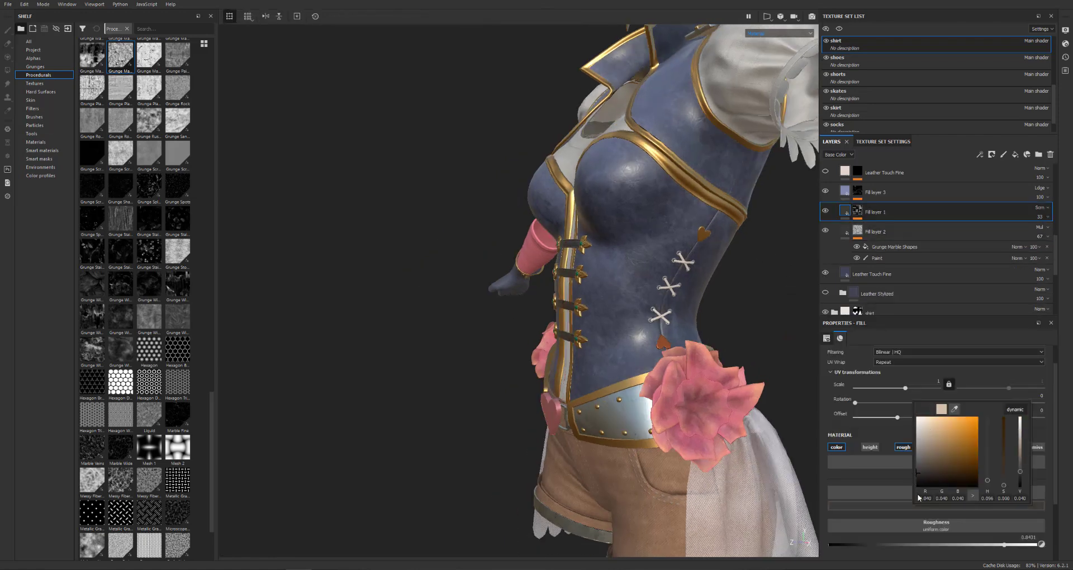
{"action": "left_click", "coordinate": [1042, 208]}
{"action": "left_click", "coordinate": [1007, 215]}
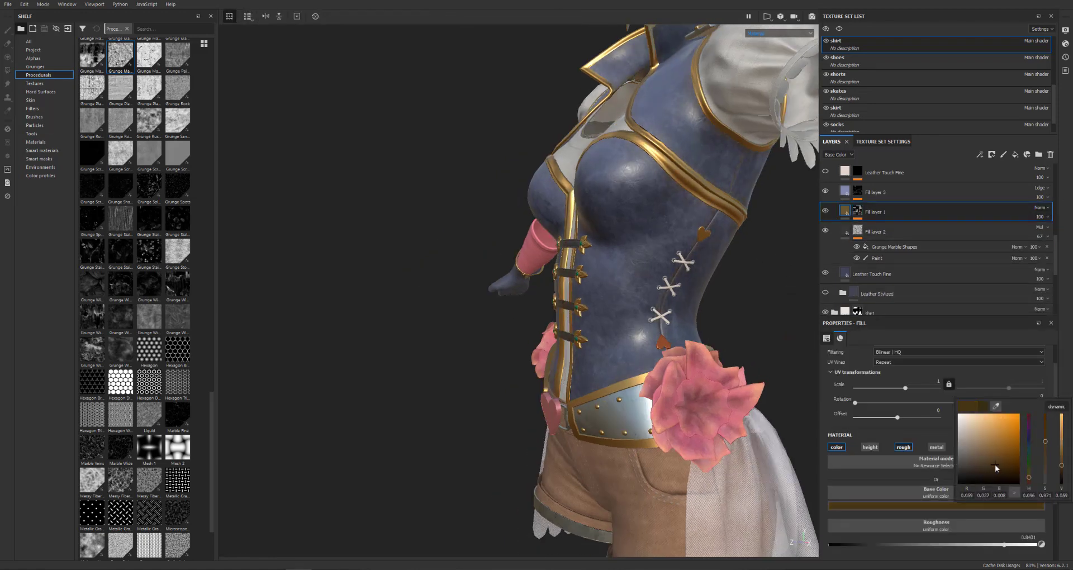
- Give Fill layer 1 a muted gray-blue base color sampled from the model and save the project
{"action": "left_click_drag", "start_coordinate": [995, 406], "coordinate": [665, 459]}
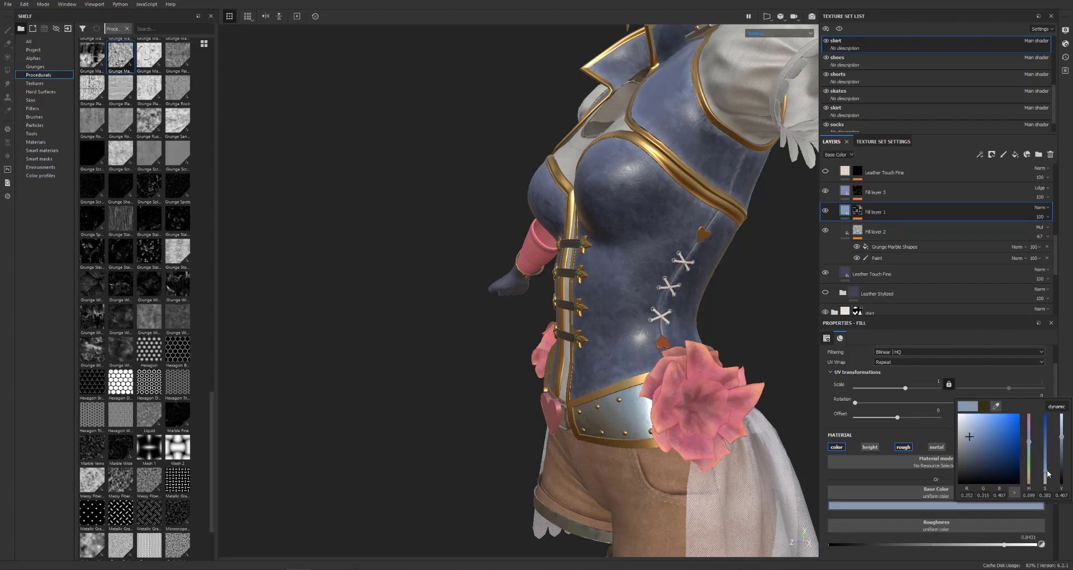
{"action": "left_click_drag", "start_coordinate": [750, 295], "coordinate": [805, 296], "text": "alt"}
{"action": "left_click", "coordinate": [1040, 505]}
{"action": "left_click_drag", "start_coordinate": [1063, 432], "coordinate": [1067, 447]}
{"action": "left_click_drag", "start_coordinate": [710, 290], "coordinate": [592, 297], "text": "alt"}
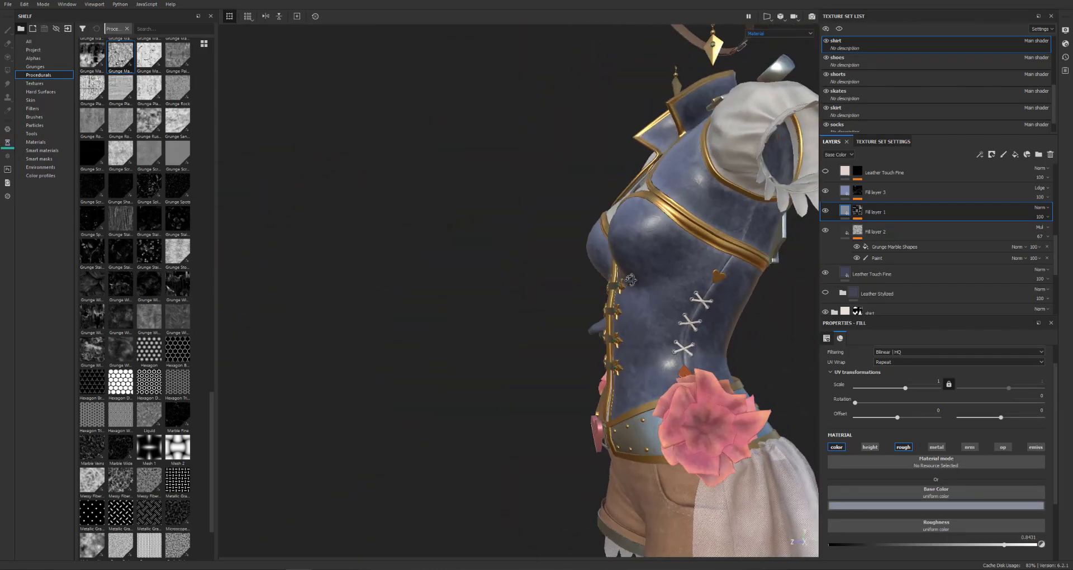
{"action": "key", "text": "ctrl+s"}
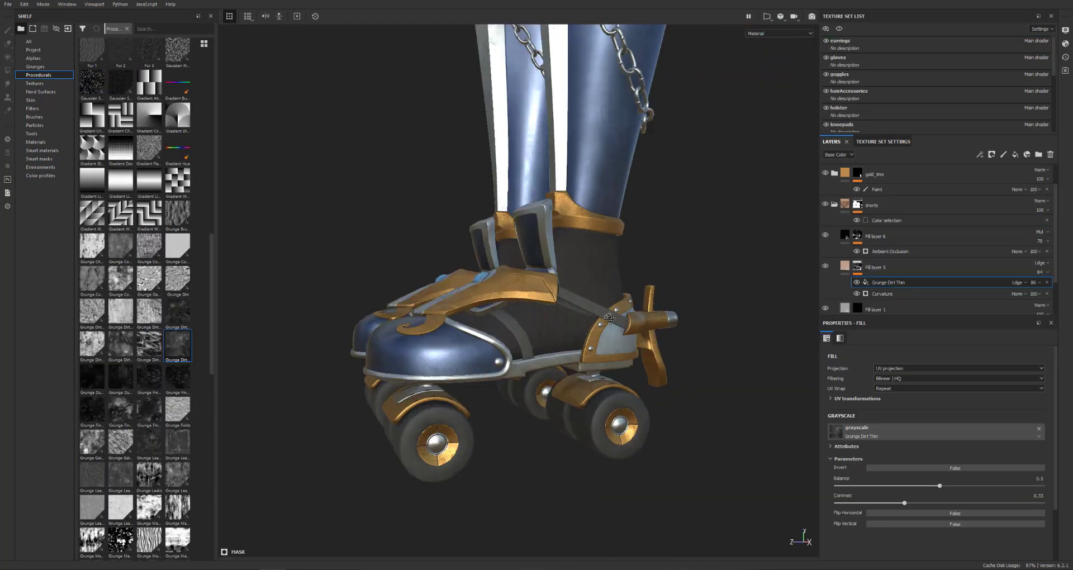
- Add a fill layer with a red base color at the top of the skates texture set
{"action": "middle_click_drag", "start_coordinate": [679, 504], "coordinate": [699, 273]}
{"action": "left_click_drag", "start_coordinate": [699, 273], "coordinate": [734, 229], "text": "alt"}
{"action": "left_click", "coordinate": [870, 78]}
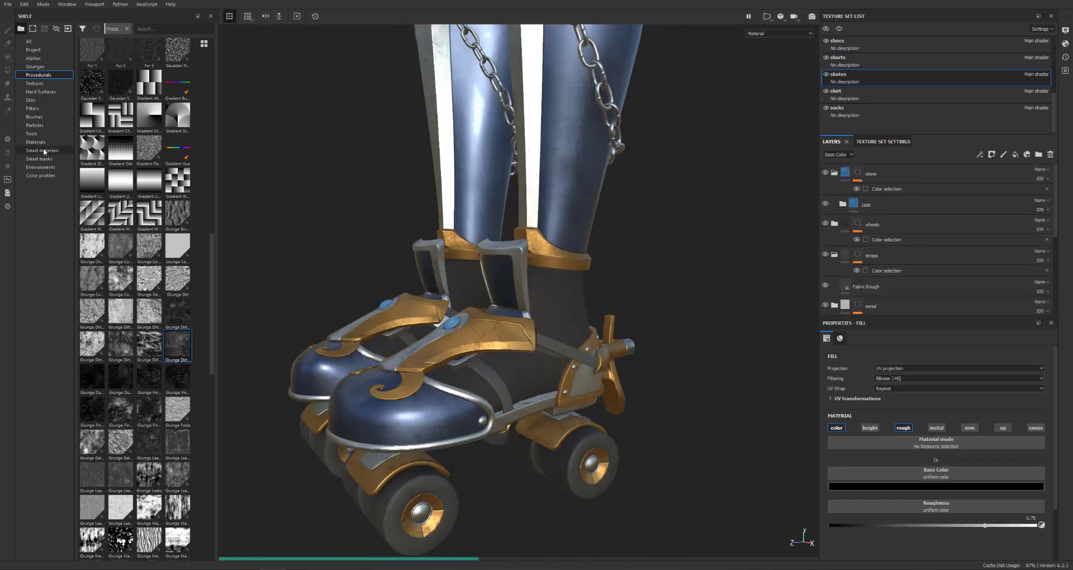
{"action": "left_click", "coordinate": [1028, 155]}
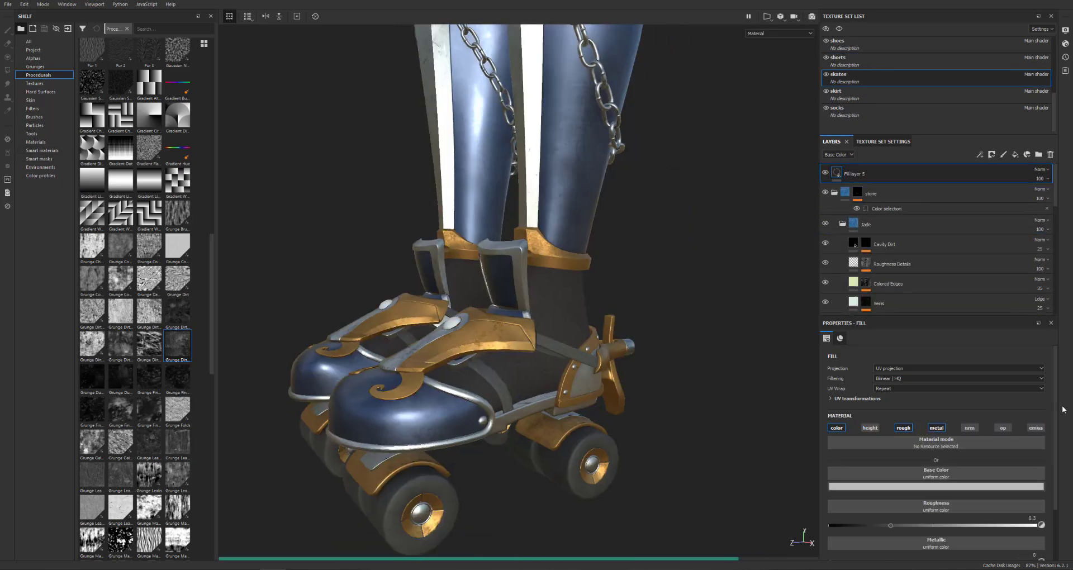
{"action": "scroll", "coordinate": [932, 429], "scroll_direction": "down", "scroll_amount": 2}
{"action": "left_click", "coordinate": [932, 422]}
{"action": "left_click", "coordinate": [993, 447]}
- Add a black mask to the red fill layer and apply the Dirt Cavities smart mask to it
{"action": "left_click_drag", "start_coordinate": [671, 313], "coordinate": [652, 291], "text": "alt"}
{"action": "right_click", "coordinate": [856, 175]}
{"action": "left_click", "coordinate": [889, 189]}
{"action": "left_click", "coordinate": [39, 158]}
{"action": "mouse_move", "coordinate": [120, 86]}
{"action": "left_mouse_down"}
{"action": "mouse_move", "coordinate": [851, 188]}
{"action": "mouse_move", "coordinate": [850, 178]}
{"action": "left_mouse_up"}
{"action": "left_click_drag", "start_coordinate": [739, 298], "coordinate": [688, 335], "text": "alt"}
{"action": "middle_click_drag", "start_coordinate": [687, 336], "coordinate": [660, 240], "text": "alt"}
{"action": "left_click_drag", "start_coordinate": [659, 240], "coordinate": [749, 246], "text": "alt"}
- Add another fill layer on top with a light blue base color and a black mask
{"action": "left_click", "coordinate": [1015, 155]}
{"action": "left_click", "coordinate": [933, 421]}
{"action": "left_click", "coordinate": [1010, 475]}
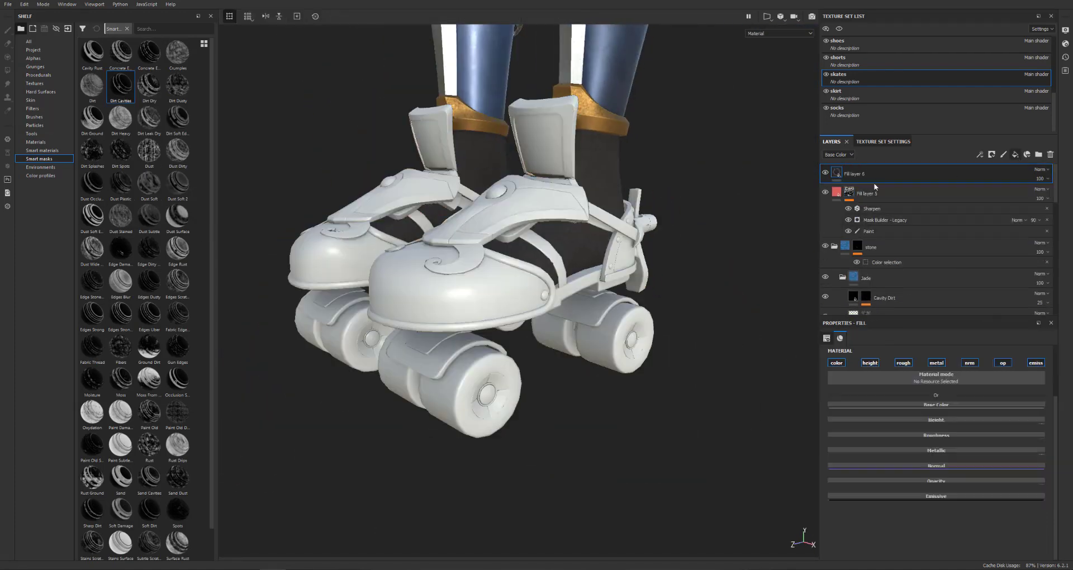
{"action": "left_click", "coordinate": [981, 444]}
{"action": "right_click", "coordinate": [861, 172]}
{"action": "left_click", "coordinate": [881, 188]}
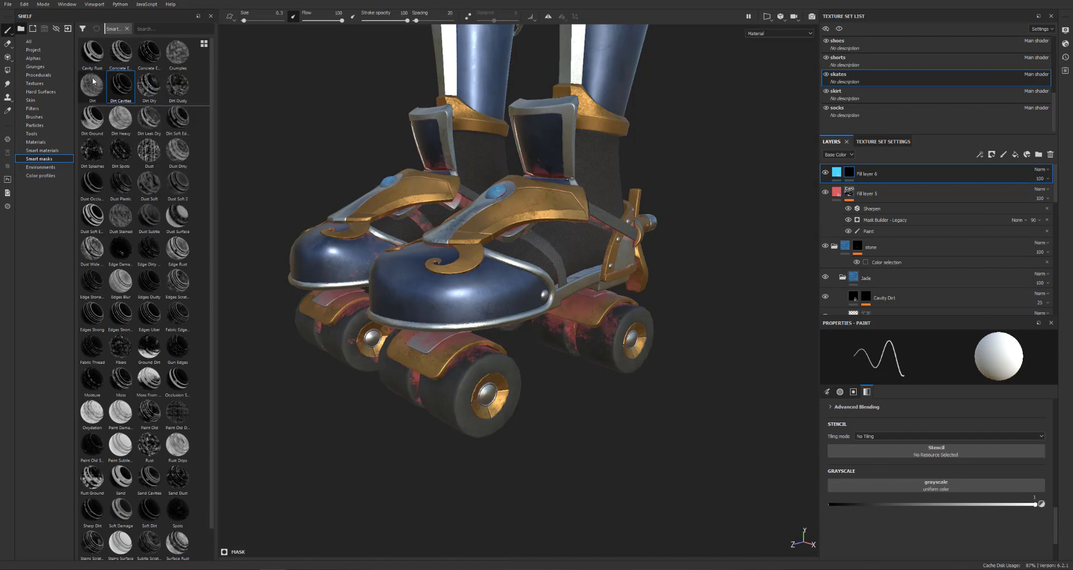
- Try the Dust Dirty and Dust Surface smart masks on the light blue Fill layer 6
{"action": "left_click_drag", "start_coordinate": [178, 151], "coordinate": [847, 178]}
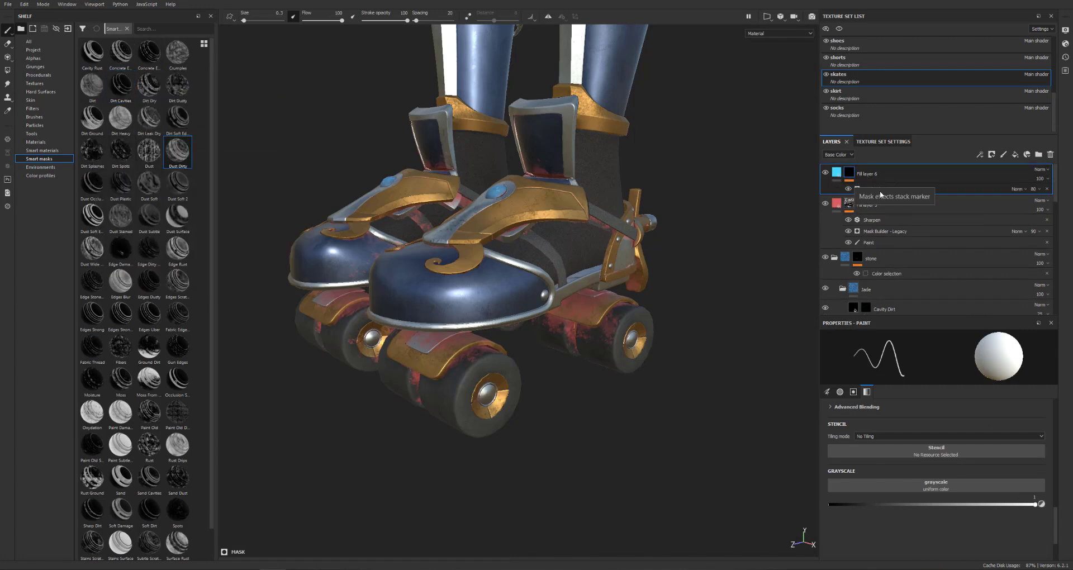
{"action": "left_click", "coordinate": [997, 190]}
{"action": "mouse_move", "coordinate": [178, 215]}
{"action": "left_mouse_down"}
{"action": "mouse_move", "coordinate": [904, 192]}
{"action": "mouse_move", "coordinate": [868, 181]}
{"action": "left_mouse_up"}
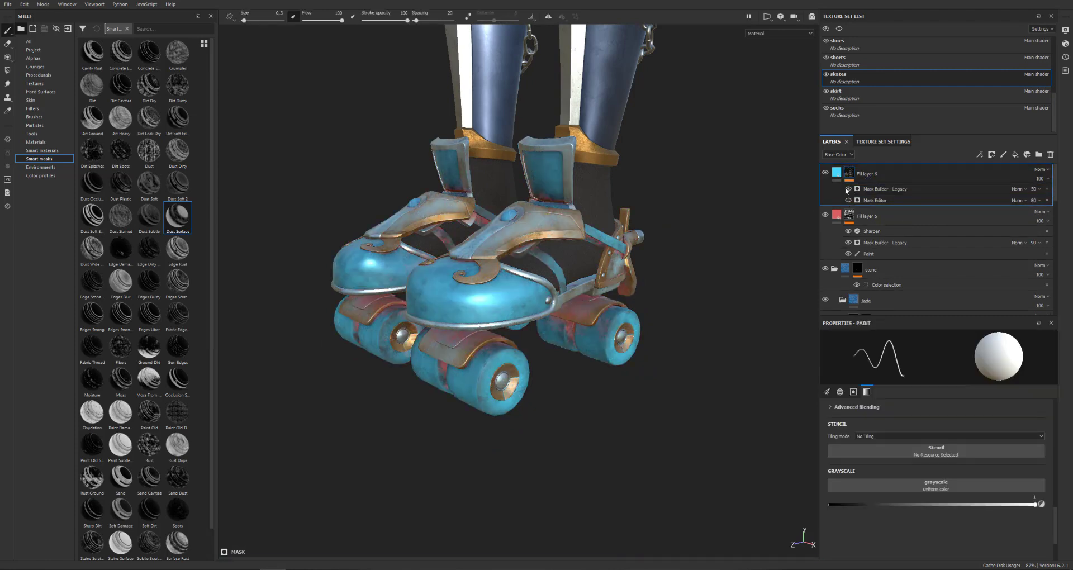
- Apply the Edges Scratched smart mask to Fill layer 6 and set Metal Edge Wear's Wear Level to 0.52 and Wear Contrast to 0.12
{"action": "left_click_drag", "start_coordinate": [178, 280], "coordinate": [894, 174]}
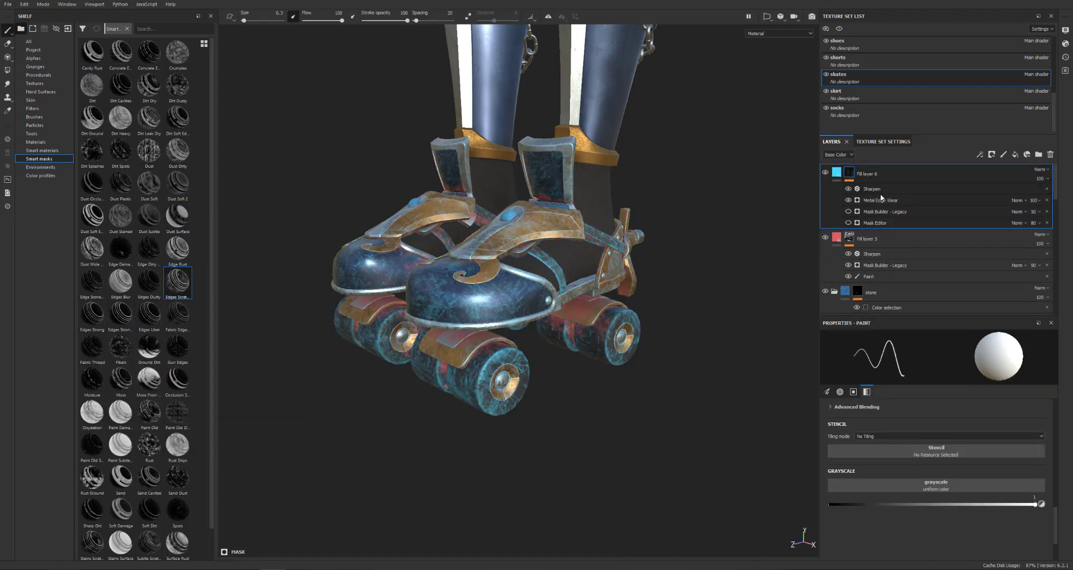
{"action": "left_click", "coordinate": [939, 200]}
{"action": "left_click", "coordinate": [938, 416]}
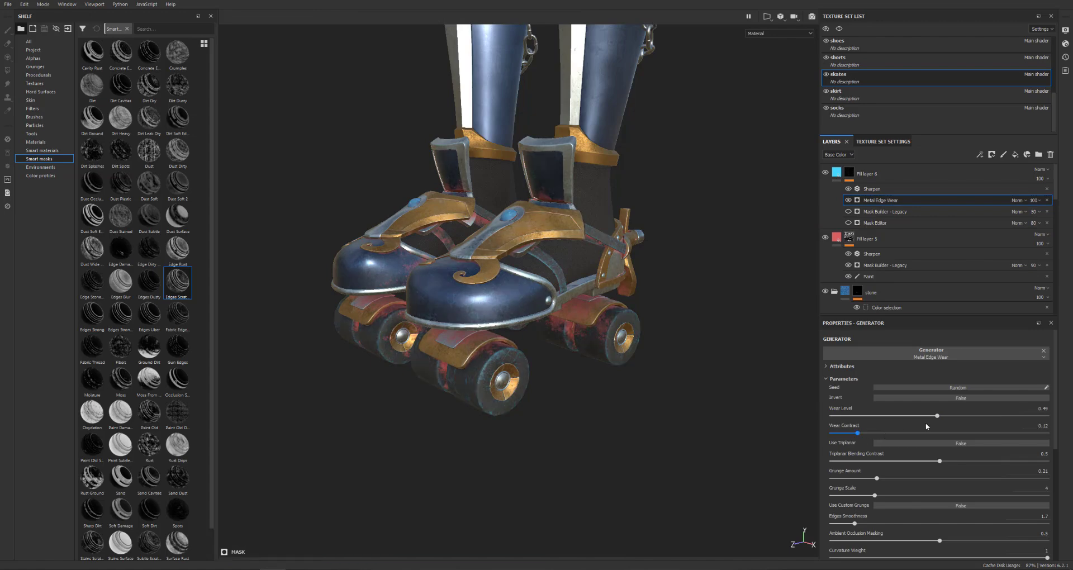
{"action": "left_click_drag", "start_coordinate": [525, 371], "coordinate": [551, 386], "text": "alt"}
{"action": "right_click_drag", "start_coordinate": [551, 386], "coordinate": [604, 402], "text": "alt"}
{"action": "left_click_drag", "start_coordinate": [604, 402], "coordinate": [564, 369], "text": "alt"}
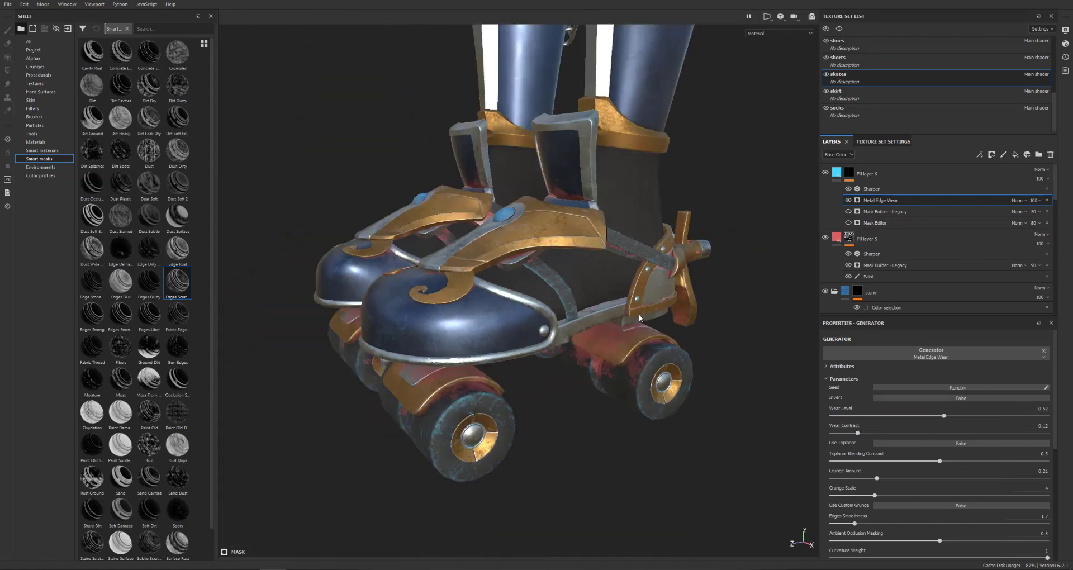
- Add a third fill layer on top with a green base color and a black mask
{"action": "left_click", "coordinate": [1015, 155]}
{"action": "left_click", "coordinate": [935, 423]}
{"action": "left_click", "coordinate": [1007, 470]}
{"action": "left_click", "coordinate": [979, 454]}
{"action": "right_click", "coordinate": [856, 174]}
{"action": "left_click", "coordinate": [883, 188]}
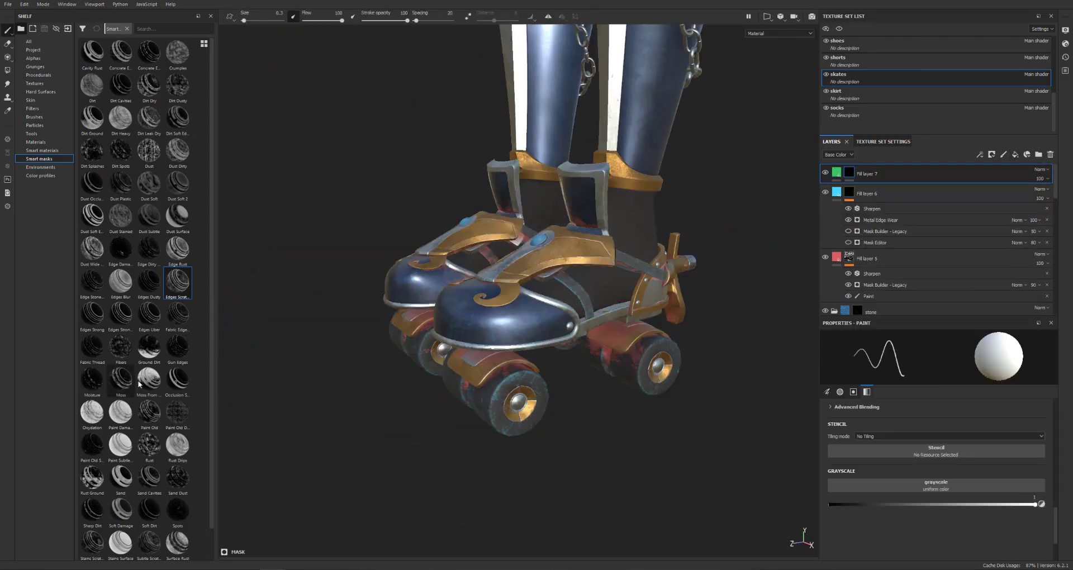
- Apply the Ground Dirt smart mask to the green Fill layer 7 and adjust its Mask Editor so the dirt covers the lower skates
{"action": "left_click_drag", "start_coordinate": [702, 364], "coordinate": [868, 175]}
{"action": "left_click_drag", "start_coordinate": [783, 246], "coordinate": [777, 335], "text": "alt"}
{"action": "left_click", "coordinate": [878, 200]}
{"action": "left_click_drag", "start_coordinate": [735, 406], "coordinate": [795, 394], "text": "alt"}
{"action": "right_click_drag", "start_coordinate": [795, 394], "coordinate": [662, 320], "text": "alt"}
{"action": "middle_click_drag", "start_coordinate": [661, 319], "coordinate": [680, 336], "text": "alt"}
{"action": "mouse_move", "coordinate": [832, 500]}
{"action": "left_mouse_down"}
{"action": "mouse_move", "coordinate": [868, 500]}
{"action": "mouse_move", "coordinate": [835, 501]}
{"action": "left_mouse_up"}
{"action": "left_click_drag", "start_coordinate": [699, 380], "coordinate": [626, 341], "text": "alt"}
{"action": "left_click_drag", "start_coordinate": [1026, 530], "coordinate": [1016, 529]}
{"action": "mouse_move", "coordinate": [832, 560]}
{"action": "left_mouse_down"}
{"action": "mouse_move", "coordinate": [887, 559]}
{"action": "mouse_move", "coordinate": [832, 560]}
{"action": "left_mouse_up"}
{"action": "left_click_drag", "start_coordinate": [626, 341], "coordinate": [682, 364], "text": "alt"}
- Rename the green, light blue and red fill layers as groundDirt, edgeWear and dirtCavities
{"action": "double_click", "coordinate": [867, 174]}
{"action": "type", "text": "groundDirt"}
{"action": "double_click", "coordinate": [870, 216]}
{"action": "type", "text": "edgeWear"}
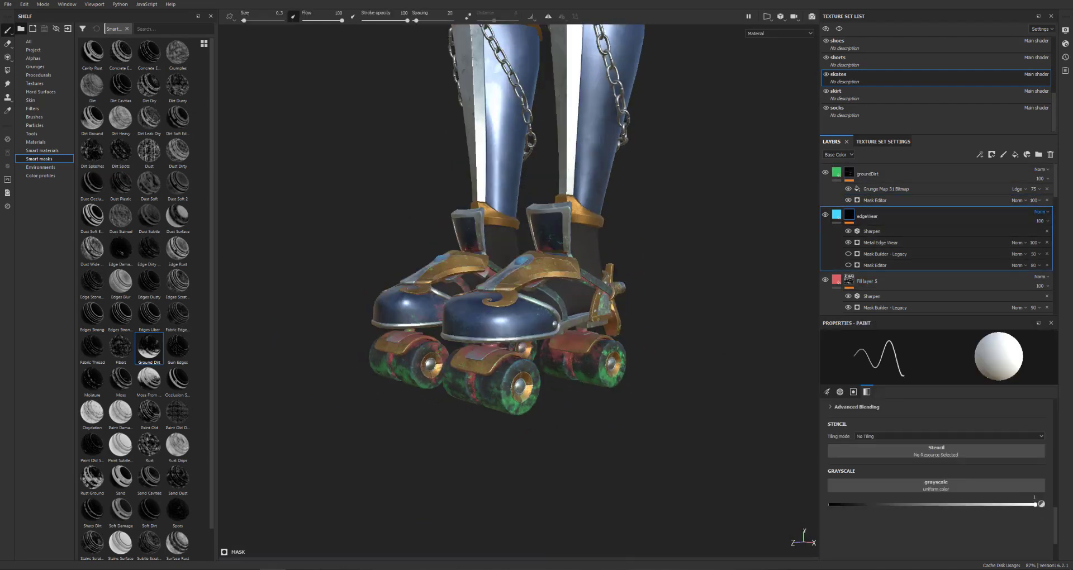
{"action": "scroll", "coordinate": [1043, 226], "scroll_direction": "down", "scroll_amount": 1}
{"action": "double_click", "coordinate": [868, 256]}
{"action": "type", "text": "dirtF"}
{"action": "key", "text": "BackSpace"}
{"action": "type", "text": "Cavities"}
{"action": "key", "text": "Return"}
- Delete the hidden Mask Builder - Legacy and Mask Editor effects from the edgeWear layer's mask
{"action": "left_click", "coordinate": [1048, 241]}
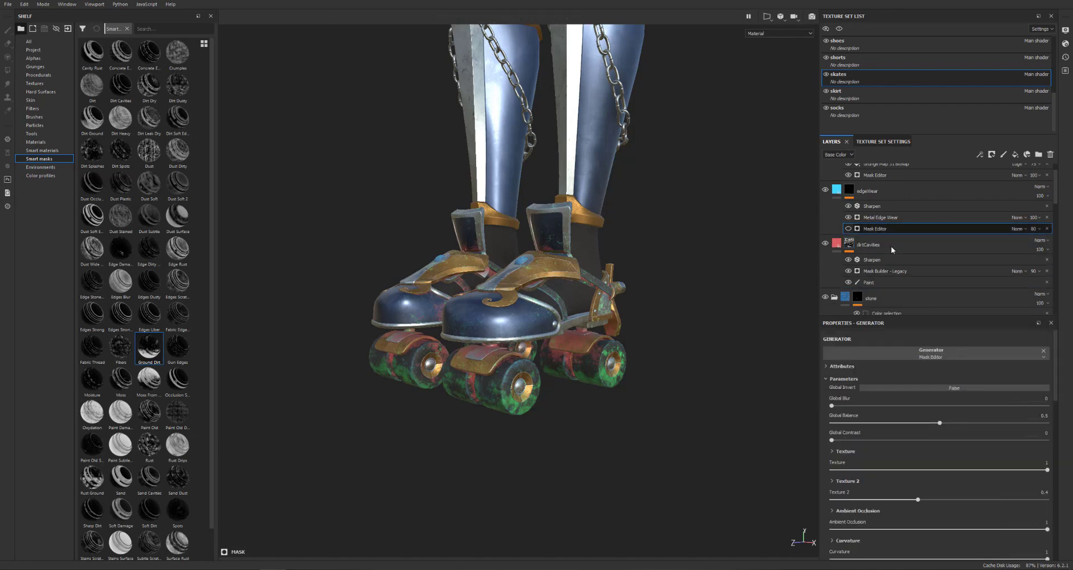
{"action": "left_click", "coordinate": [1047, 230]}
{"action": "left_click_drag", "start_coordinate": [643, 330], "coordinate": [677, 352], "text": "alt"}
{"action": "left_click_drag", "start_coordinate": [550, 295], "coordinate": [537, 305], "text": "alt"}
{"action": "right_click_drag", "start_coordinate": [537, 305], "coordinate": [604, 324], "text": "alt"}
{"action": "left_click_drag", "start_coordinate": [604, 324], "coordinate": [559, 302], "text": "alt"}
{"action": "left_click_drag", "start_coordinate": [903, 479], "coordinate": [891, 479]}
- Change the groundDirt layer's base color to a desaturated grayish beige
{"action": "scroll", "coordinate": [831, 525], "scroll_direction": "down", "scroll_amount": 1}
{"action": "left_click_drag", "start_coordinate": [559, 380], "coordinate": [598, 402], "text": "alt"}
{"action": "right_click_drag", "start_coordinate": [599, 403], "coordinate": [604, 335], "text": "alt"}
{"action": "left_click_drag", "start_coordinate": [604, 335], "coordinate": [659, 328], "text": "alt"}
{"action": "right_click_drag", "start_coordinate": [659, 329], "coordinate": [686, 376], "text": "alt"}
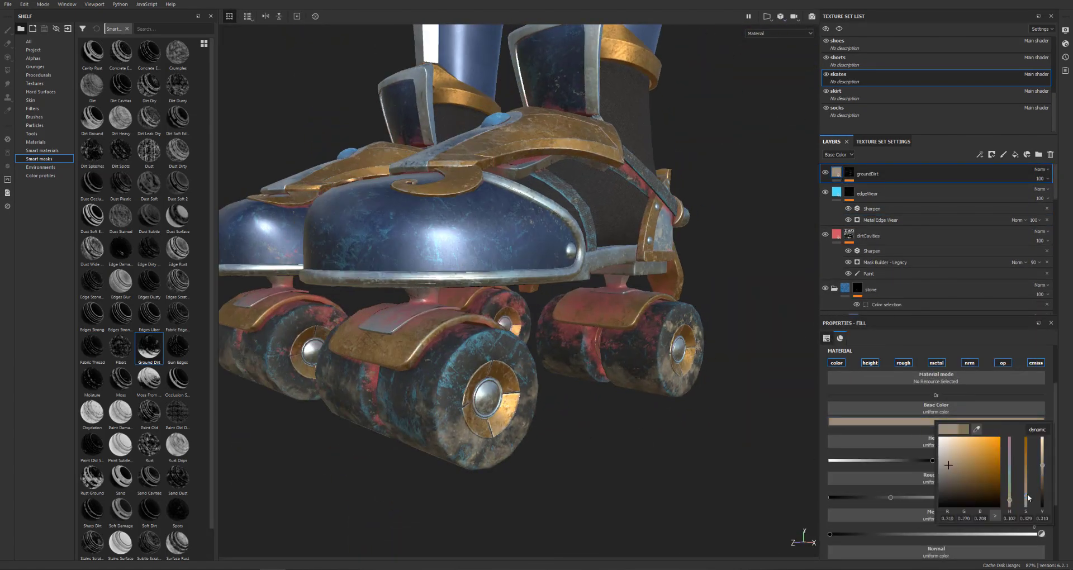
{"action": "left_click", "coordinate": [1045, 466]}
{"action": "left_click_drag", "start_coordinate": [643, 434], "coordinate": [674, 454], "text": "alt"}
{"action": "right_click_drag", "start_coordinate": [673, 454], "coordinate": [626, 391], "text": "alt"}
- Change the dirtCavities layer's base color to a very dark brown and turn off the groundDirt layer's height channel
{"action": "left_click", "coordinate": [826, 193]}
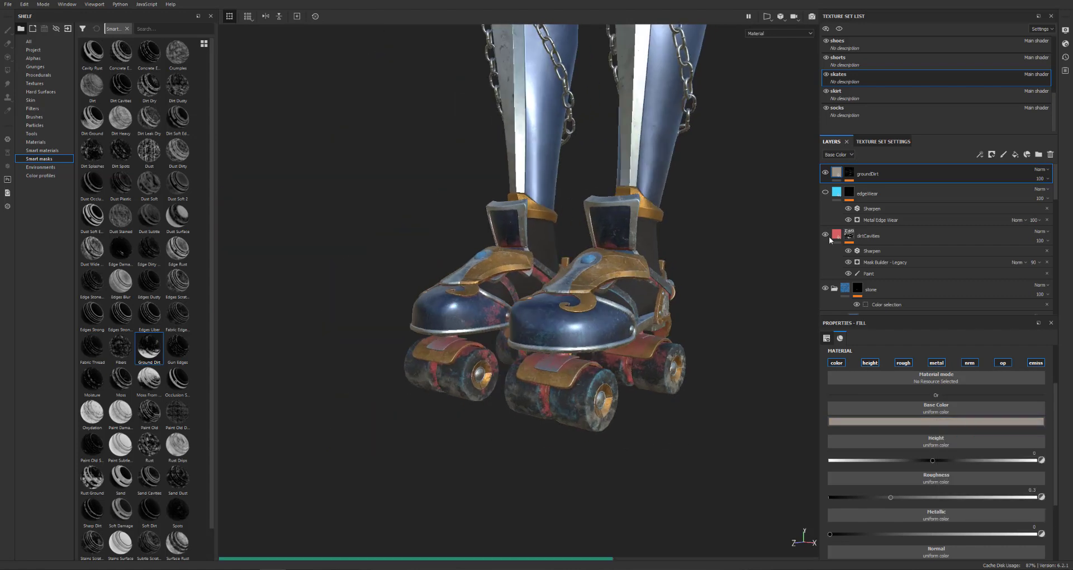
{"action": "left_click", "coordinate": [837, 235]}
{"action": "left_click", "coordinate": [942, 422]}
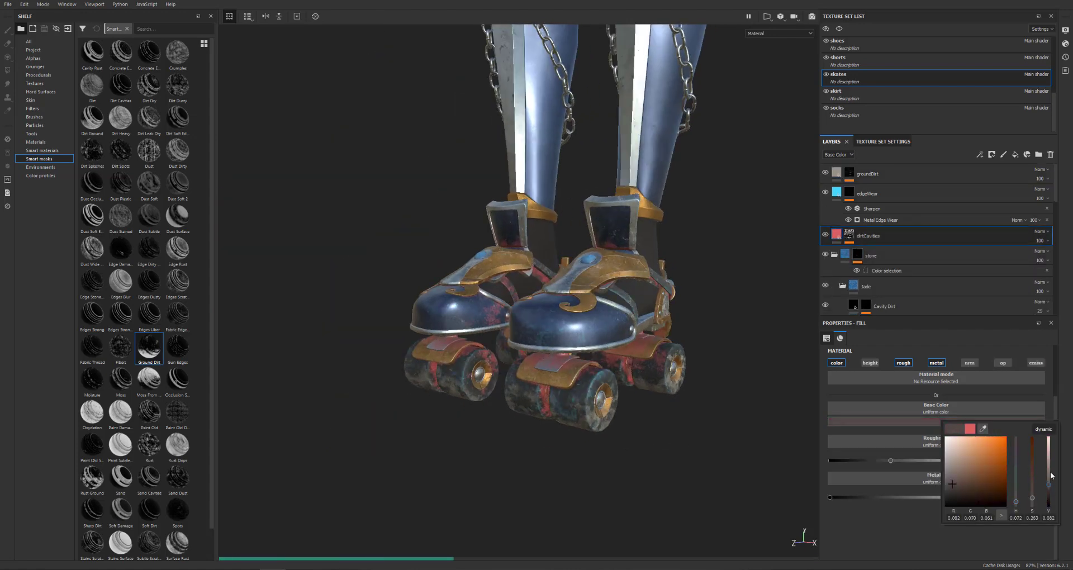
{"action": "left_click", "coordinate": [872, 174]}
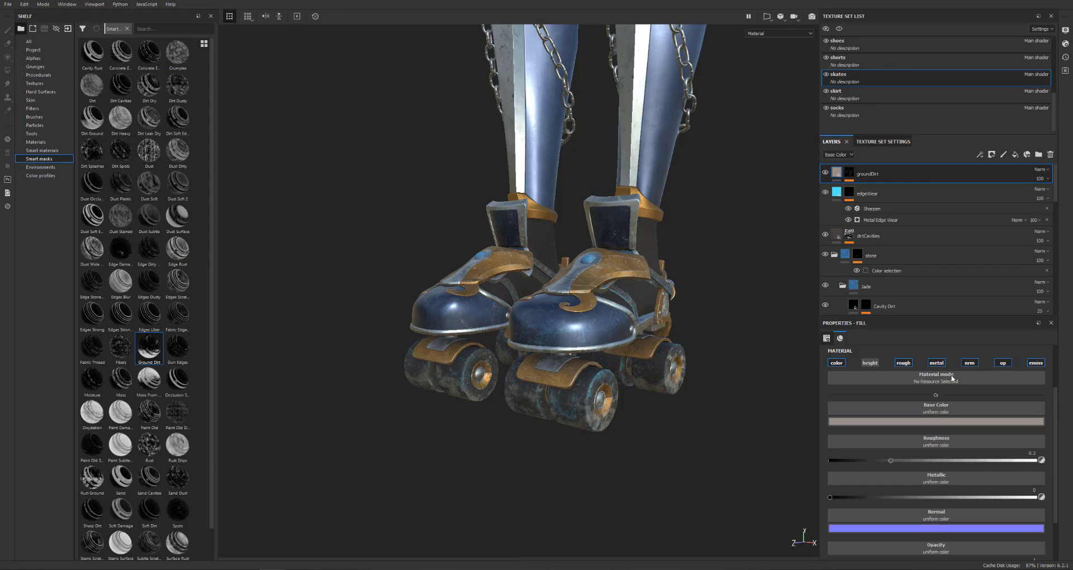
{"action": "left_click", "coordinate": [895, 236]}
- Open the edgeWear layer's base color for editing and turn off its normal, opacity and emissive channels
{"action": "left_click_drag", "start_coordinate": [668, 396], "coordinate": [738, 336], "text": "alt"}
{"action": "left_click", "coordinate": [868, 194]}
{"action": "left_click", "coordinate": [937, 421]}
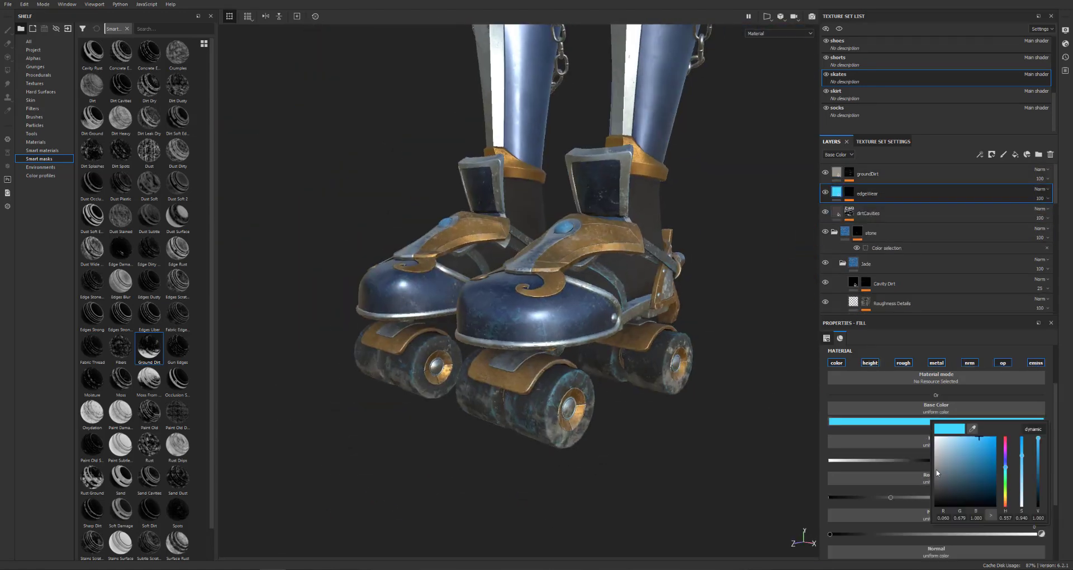
{"action": "left_click", "coordinate": [970, 363]}
{"action": "left_click", "coordinate": [1003, 363]}
{"action": "left_click", "coordinate": [1036, 363]}
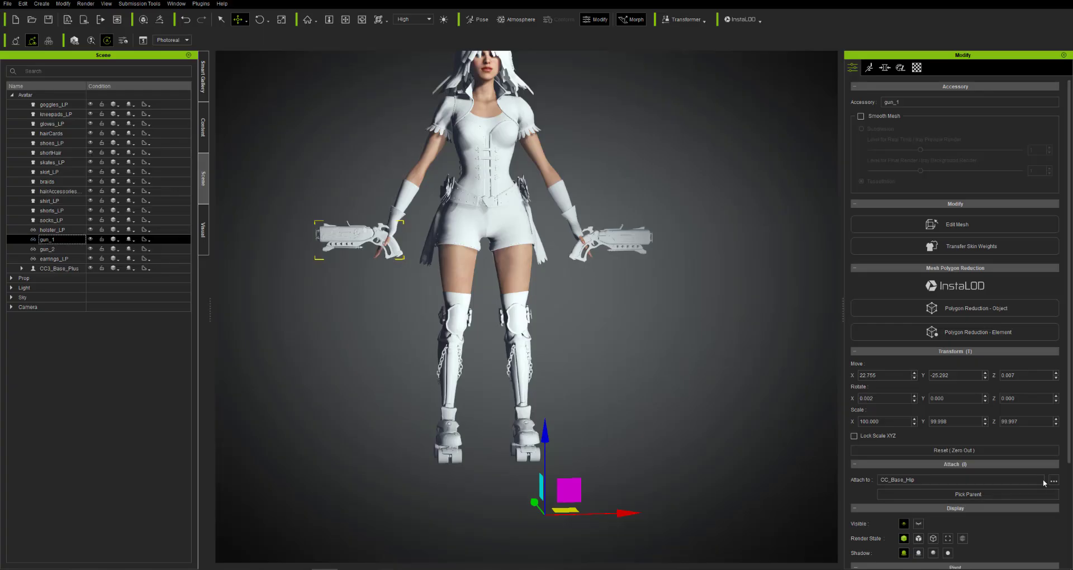
- Switch to Character Creator and attach the gun_1 accessory to the CC_Base_R_Hand bone with no alignment
{"action": "left_click", "coordinate": [1054, 480]}
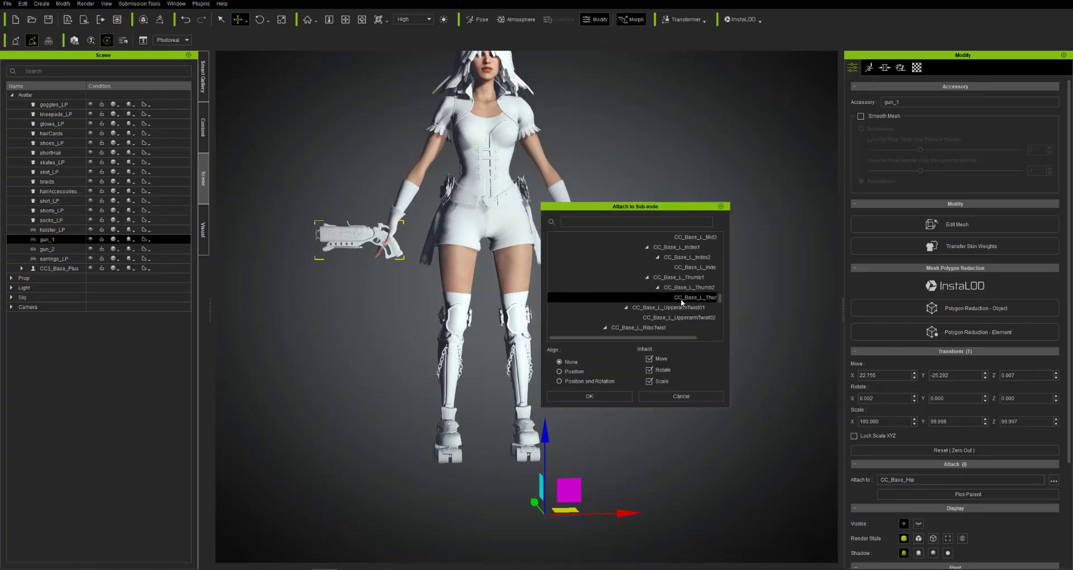
{"action": "scroll", "coordinate": [697, 300], "scroll_direction": "down", "scroll_amount": 2}
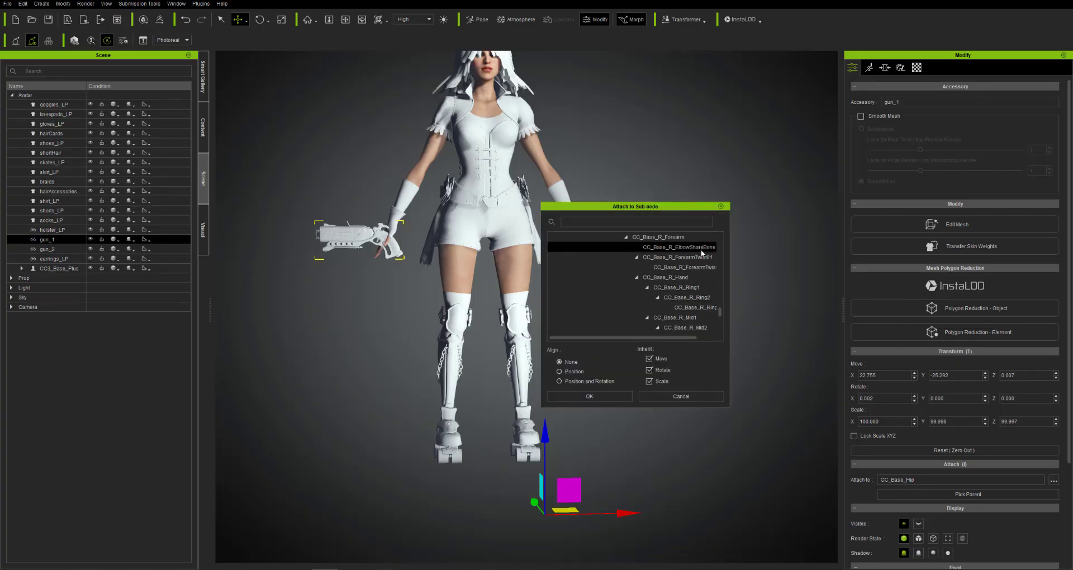
{"action": "left_click", "coordinate": [699, 277]}
{"action": "left_click", "coordinate": [562, 396]}
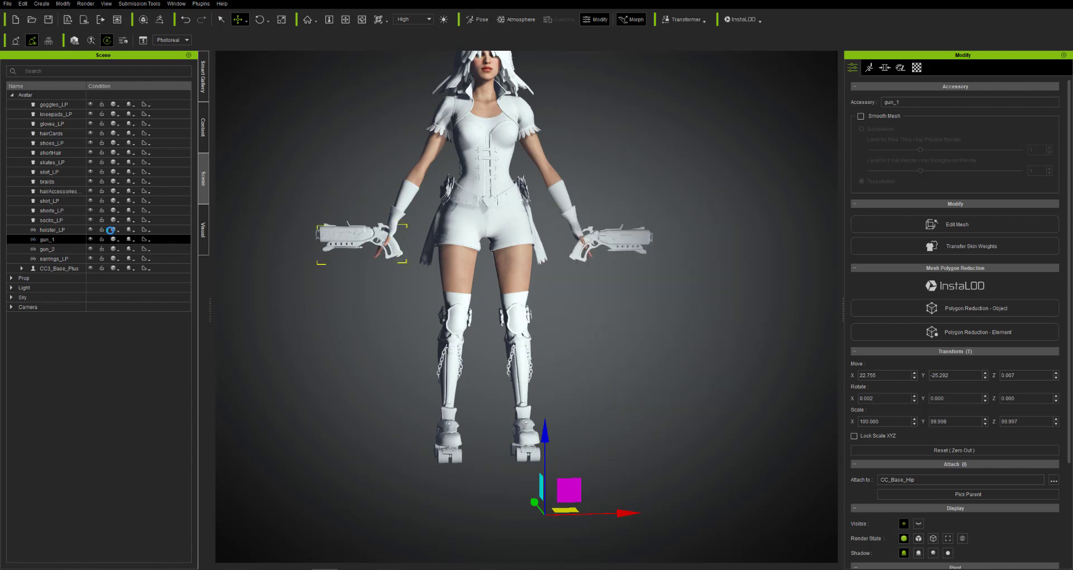
- Attach the gun_2 accessory to the CC_Base_L_Hand bone with no alignment
{"action": "left_click", "coordinate": [1054, 480]}
{"action": "scroll", "coordinate": [683, 311], "scroll_direction": "down", "scroll_amount": 15}
{"action": "left_click", "coordinate": [691, 297]}
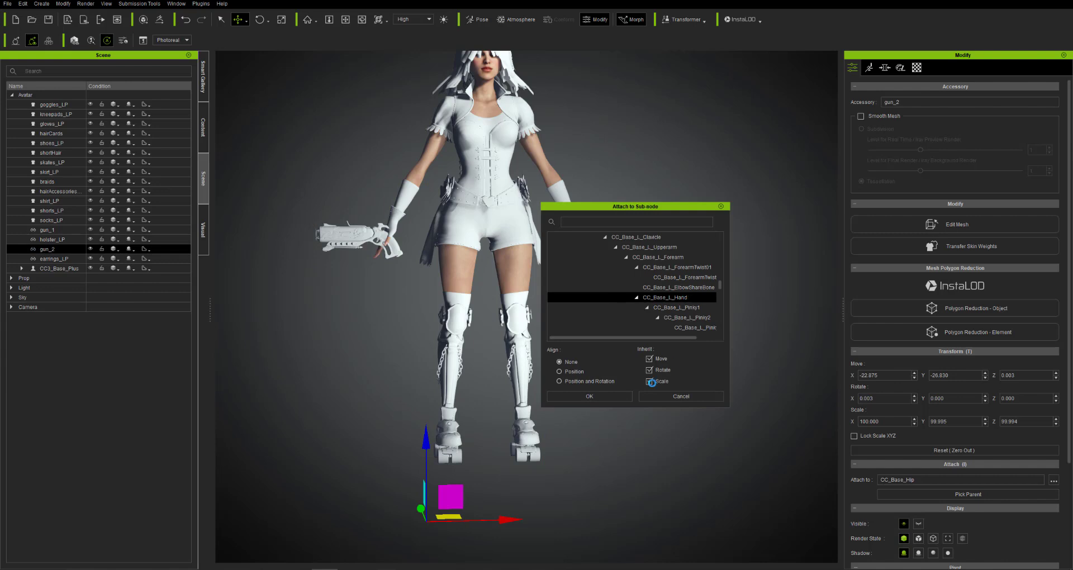
{"action": "left_click", "coordinate": [622, 398]}
{"action": "scroll", "coordinate": [631, 324], "scroll_direction": "up", "scroll_amount": 1}
{"action": "scroll", "coordinate": [643, 241], "scroll_direction": "down", "scroll_amount": 6}
- Change the shader type of gun_2's material to PBR
{"action": "left_click", "coordinate": [58, 105]}
{"action": "left_click", "coordinate": [47, 230]}
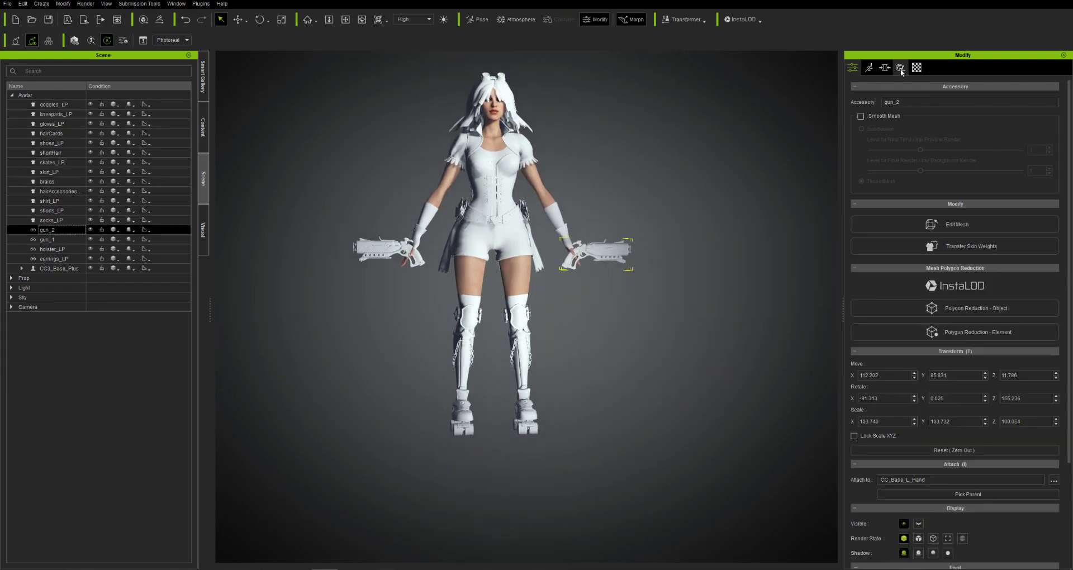
{"action": "left_click", "coordinate": [917, 67]}
{"action": "left_click", "coordinate": [944, 230]}
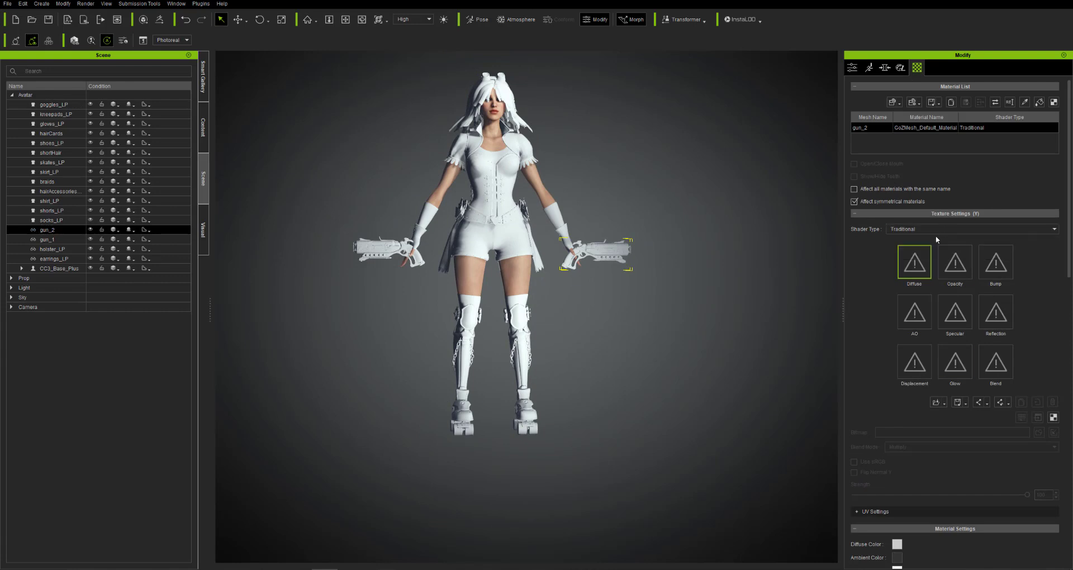
{"action": "left_click", "coordinate": [911, 249]}
{"action": "left_click", "coordinate": [920, 229]}
{"action": "left_click", "coordinate": [918, 244]}
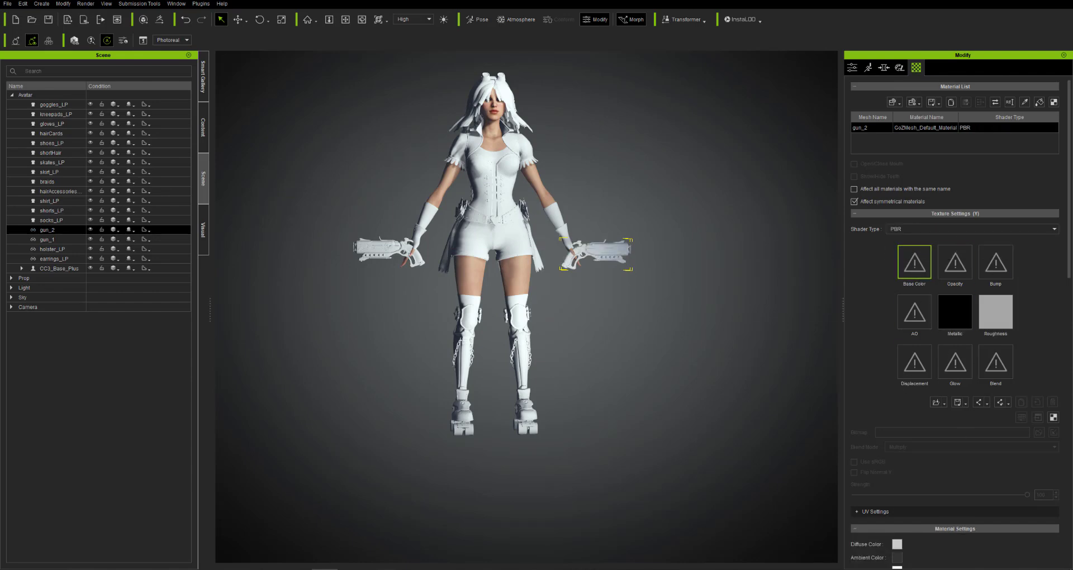
- Load clothes_LP2_shirt_BaseColor from the ClothesTextures folder as the base color texture of shirt_LP
{"action": "double_click", "coordinate": [914, 263]}
{"action": "left_click_drag", "start_coordinate": [874, 112], "coordinate": [625, 119]}
{"action": "left_click", "coordinate": [716, 135]}
{"action": "double_click", "coordinate": [409, 190]}
{"action": "left_click", "coordinate": [49, 201]}
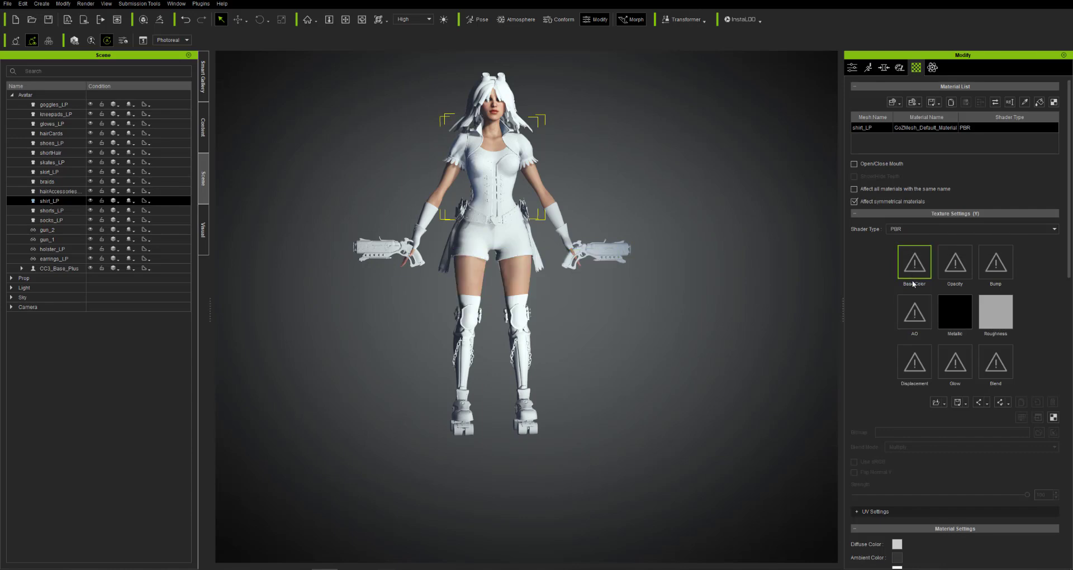
{"action": "double_click", "coordinate": [915, 262]}
{"action": "scroll", "coordinate": [681, 366], "scroll_direction": "down", "scroll_amount": 2}
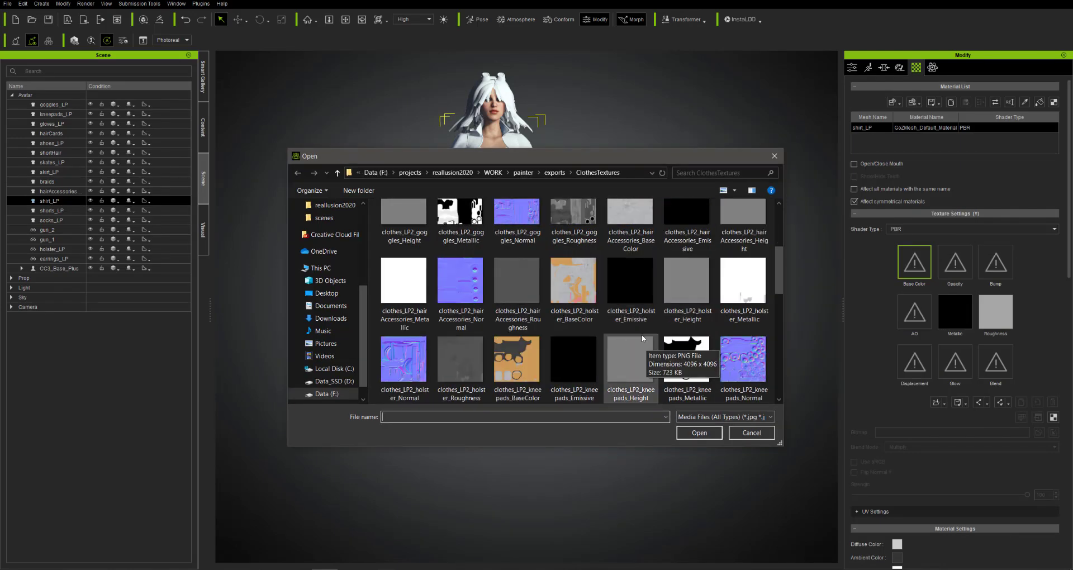
{"action": "scroll", "coordinate": [572, 347], "scroll_direction": "up", "scroll_amount": 1}
{"action": "left_click_drag", "start_coordinate": [781, 444], "coordinate": [898, 520]}
{"action": "scroll", "coordinate": [459, 384], "scroll_direction": "down", "scroll_amount": 4}
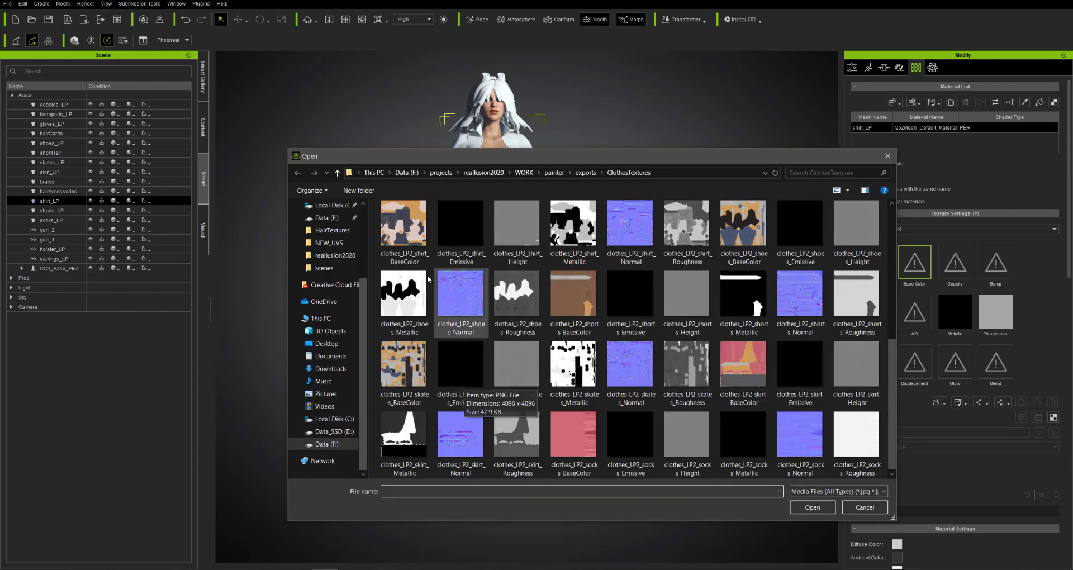
{"action": "double_click", "coordinate": [405, 231]}
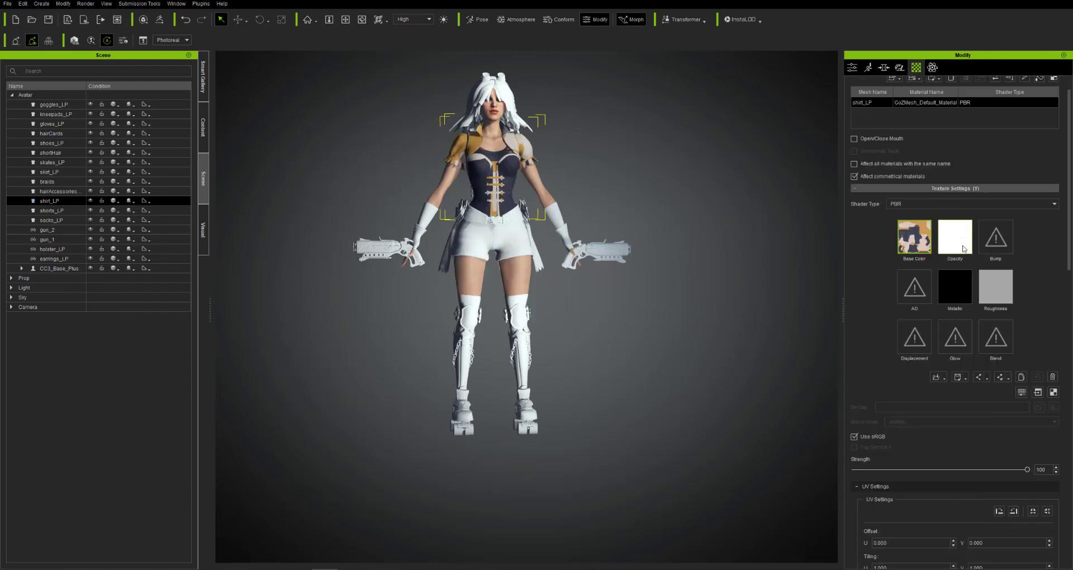
- Load the clothes_LP2_shirt Metallic, Roughness and Normal maps into shirt_LP's metallic, roughness and bump channels
{"action": "double_click", "coordinate": [956, 287]}
{"action": "scroll", "coordinate": [615, 386], "scroll_direction": "down", "scroll_amount": 2}
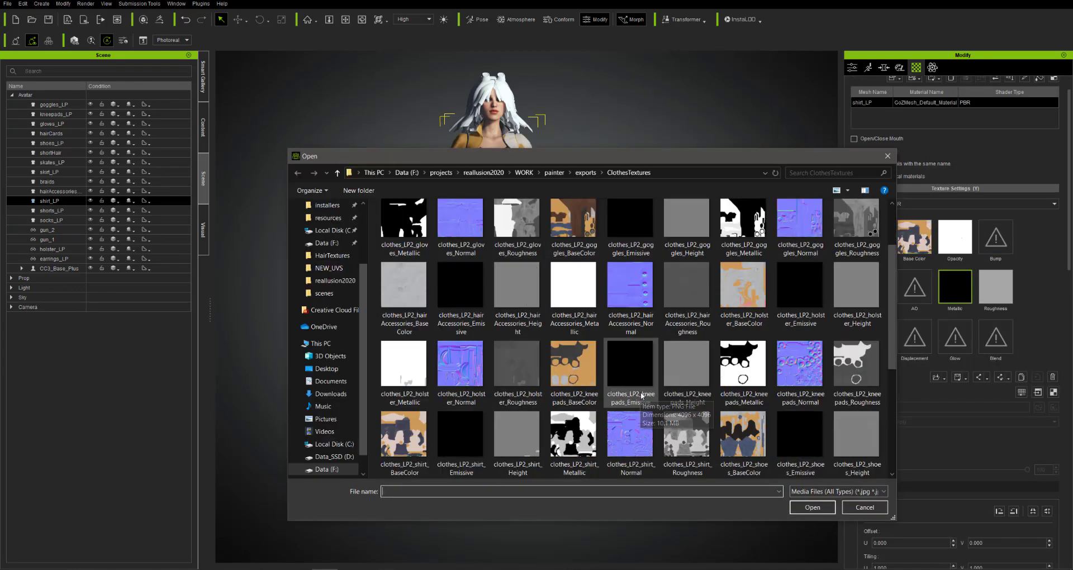
{"action": "double_click", "coordinate": [573, 439]}
{"action": "double_click", "coordinate": [997, 287]}
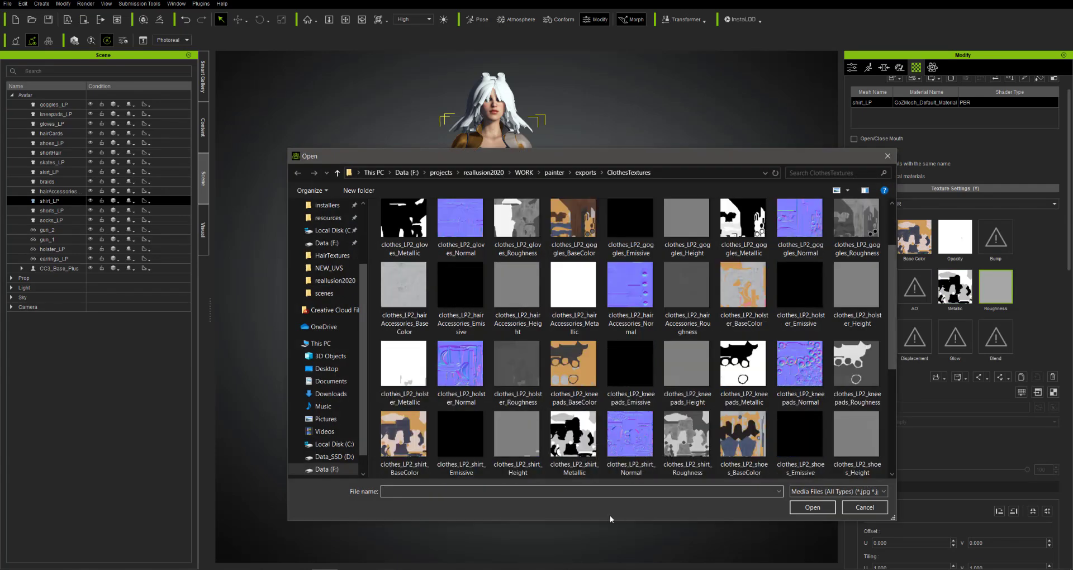
{"action": "double_click", "coordinate": [706, 448]}
{"action": "double_click", "coordinate": [996, 237]}
{"action": "scroll", "coordinate": [635, 407], "scroll_direction": "down", "scroll_amount": 2}
{"action": "double_click", "coordinate": [635, 417]}
{"action": "left_click", "coordinate": [510, 290]}
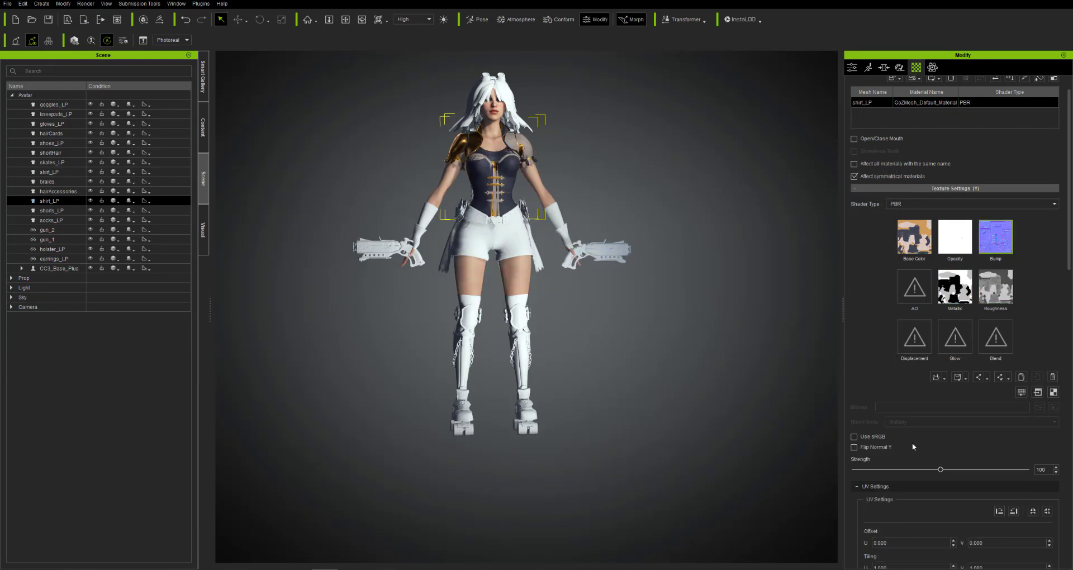
- Examine the corset's textured details up close and check the shirt's base color, bump and opacity channel settings
{"action": "scroll", "coordinate": [497, 196], "scroll_direction": "up", "scroll_amount": 3}
{"action": "scroll", "coordinate": [497, 195], "scroll_direction": "down", "scroll_amount": 2}
{"action": "left_click", "coordinate": [915, 237]}
{"action": "scroll", "coordinate": [856, 517], "scroll_direction": "down", "scroll_amount": 3}
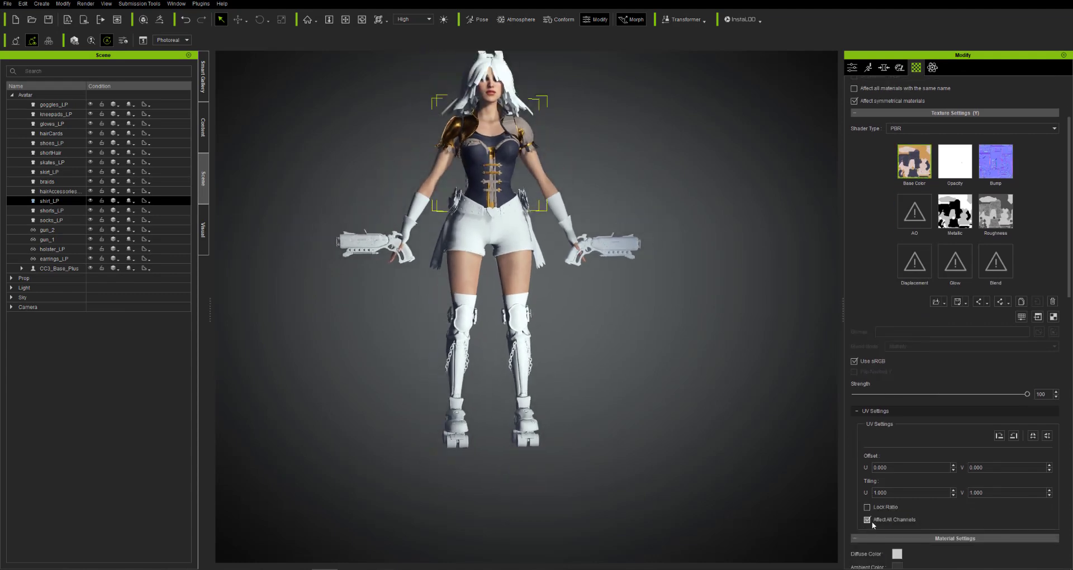
{"action": "scroll", "coordinate": [498, 337], "scroll_direction": "up", "scroll_amount": 10}
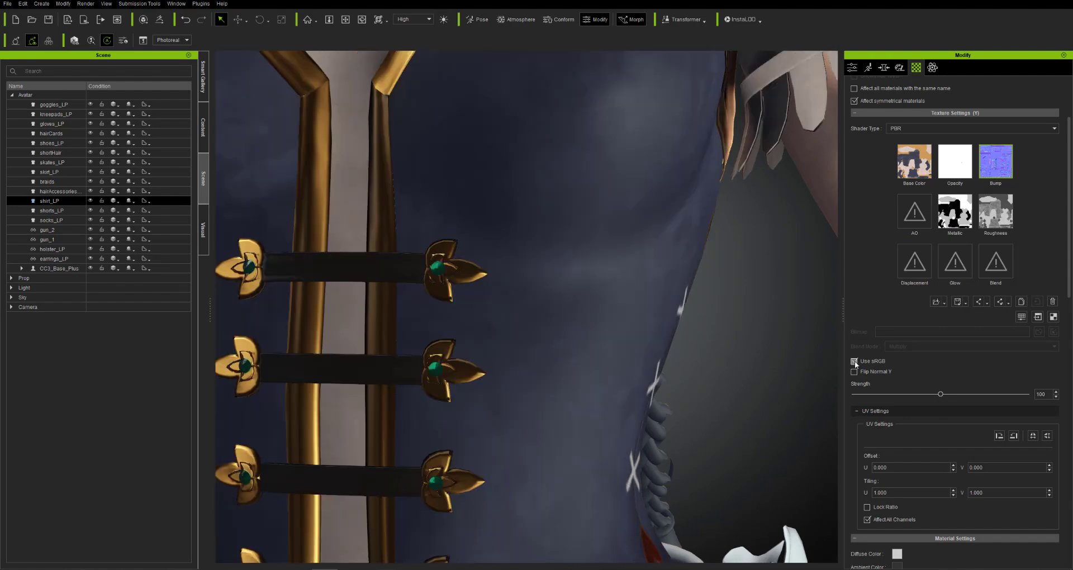
{"action": "left_click", "coordinate": [955, 162]}
{"action": "scroll", "coordinate": [710, 407], "scroll_direction": "up", "scroll_amount": 5}
{"action": "right_click_drag", "start_coordinate": [710, 407], "coordinate": [825, 262]}
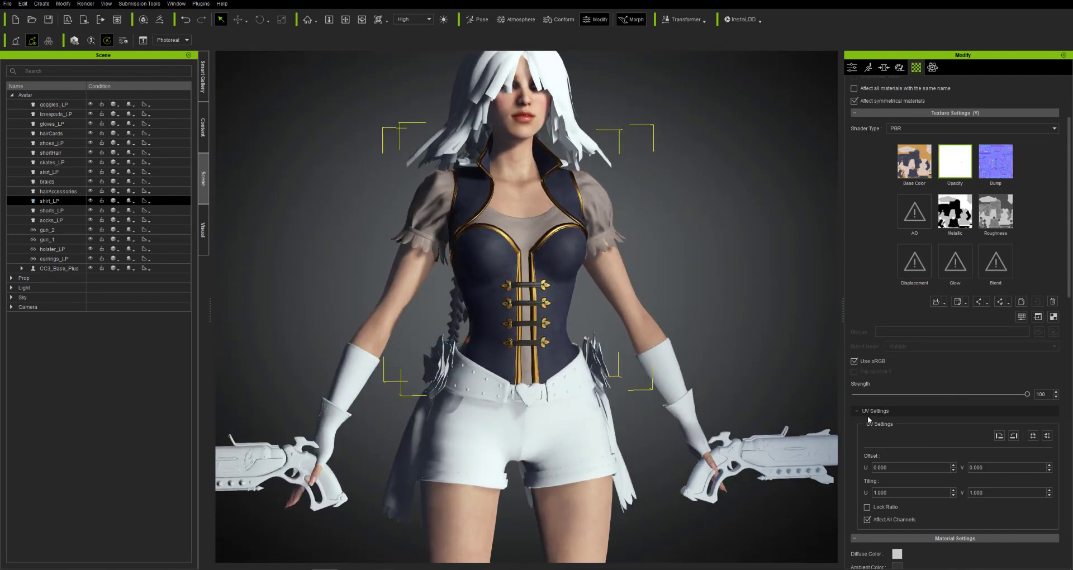
- Turn on the auxiliary light to brighten the character in the viewport
{"action": "scroll", "coordinate": [870, 422], "scroll_direction": "down", "scroll_amount": 1}
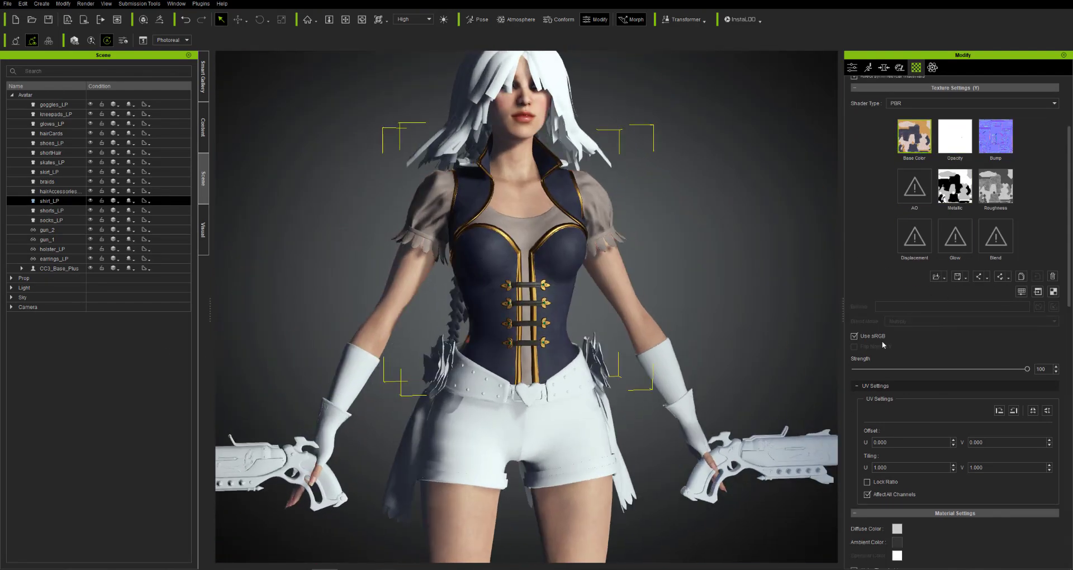
{"action": "scroll", "coordinate": [860, 407], "scroll_direction": "down", "scroll_amount": 5}
{"action": "mouse_move", "coordinate": [856, 524]}
{"action": "left_mouse_down"}
{"action": "mouse_move", "coordinate": [1032, 526]}
{"action": "mouse_move", "coordinate": [852, 525]}
{"action": "left_mouse_up"}
{"action": "left_click", "coordinate": [444, 21]}
{"action": "right_click_drag", "start_coordinate": [693, 294], "coordinate": [659, 326]}
{"action": "scroll", "coordinate": [714, 294], "scroll_direction": "down", "scroll_amount": 3}
{"action": "scroll", "coordinate": [874, 233], "scroll_direction": "up", "scroll_amount": 10}
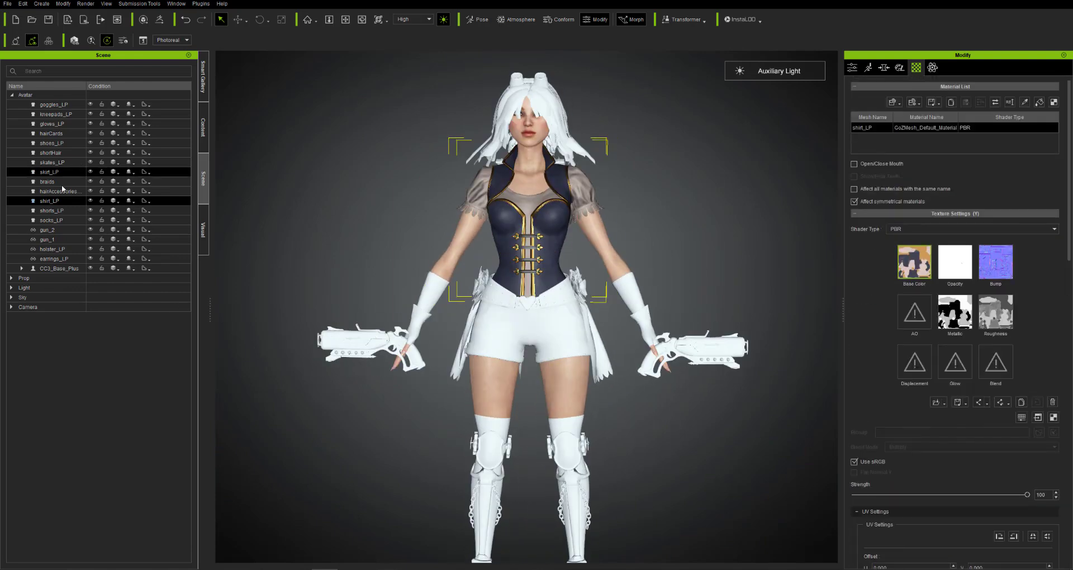
- Load clothes_LP2_shorts_BaseColor as shorts_LP's color texture and change its shader type to PBR
{"action": "left_click", "coordinate": [47, 211]}
{"action": "double_click", "coordinate": [914, 262]}
{"action": "scroll", "coordinate": [642, 331], "scroll_direction": "down", "scroll_amount": 5}
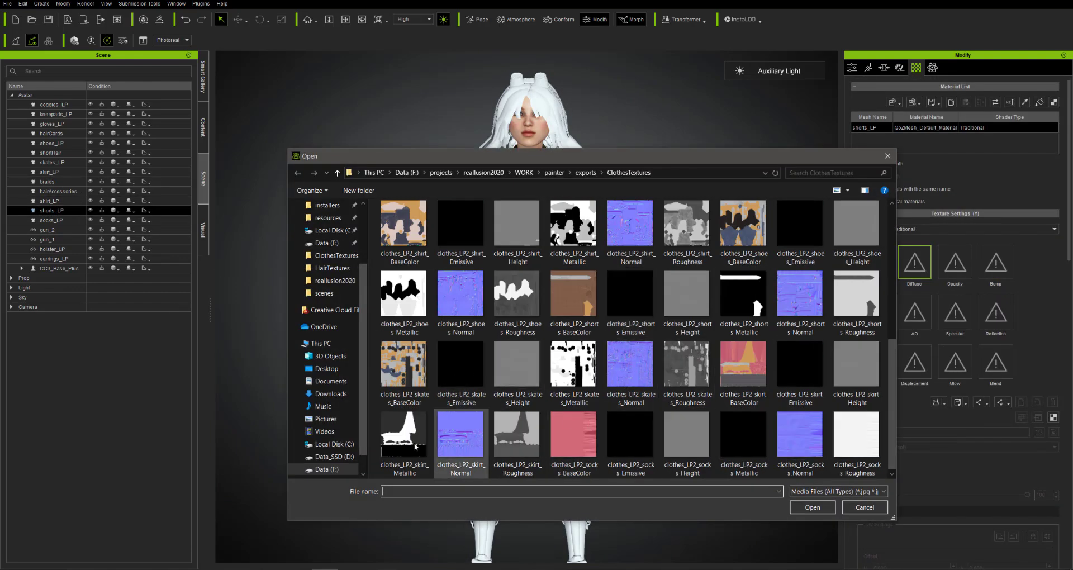
{"action": "double_click", "coordinate": [574, 294]}
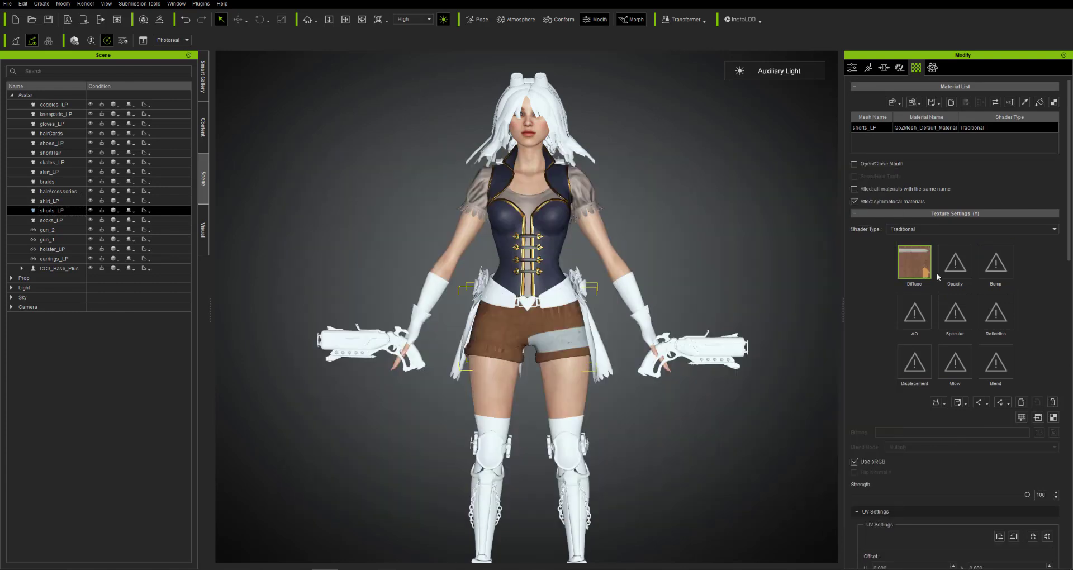
{"action": "left_click", "coordinate": [950, 229]}
{"action": "left_click", "coordinate": [947, 237]}
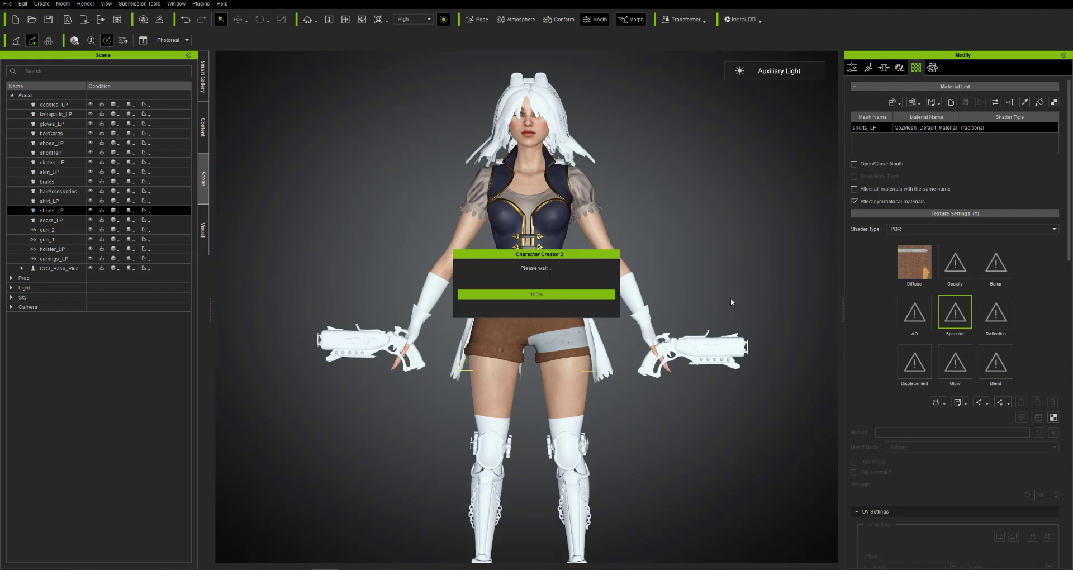
- Load the clothes_LP2_shorts Metallic, Roughness and Normal maps into shorts_LP's metallic, roughness and bump channels
{"action": "double_click", "coordinate": [955, 311]}
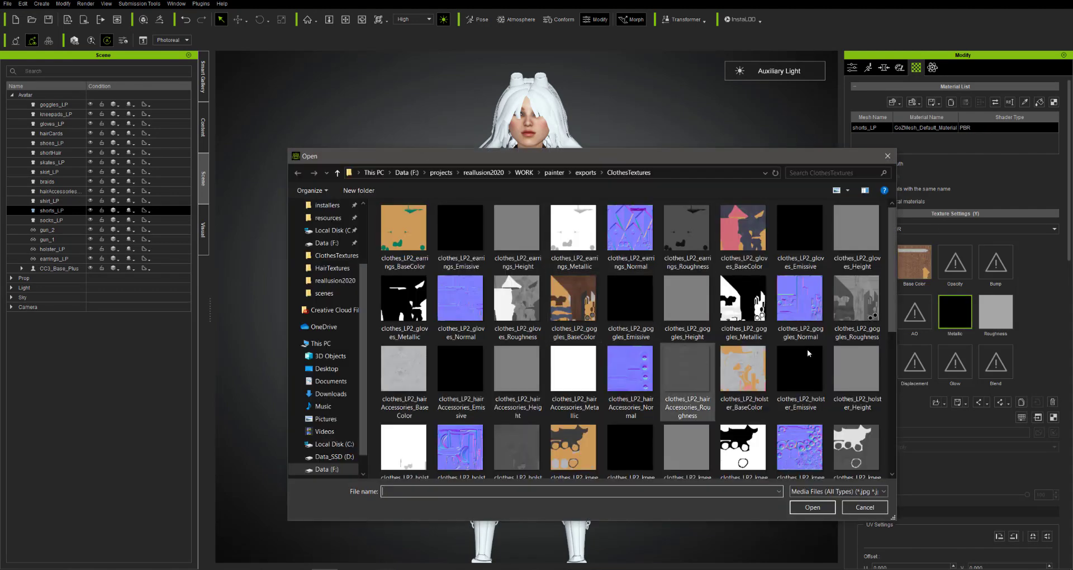
{"action": "double_click", "coordinate": [740, 314]}
{"action": "double_click", "coordinate": [995, 312]}
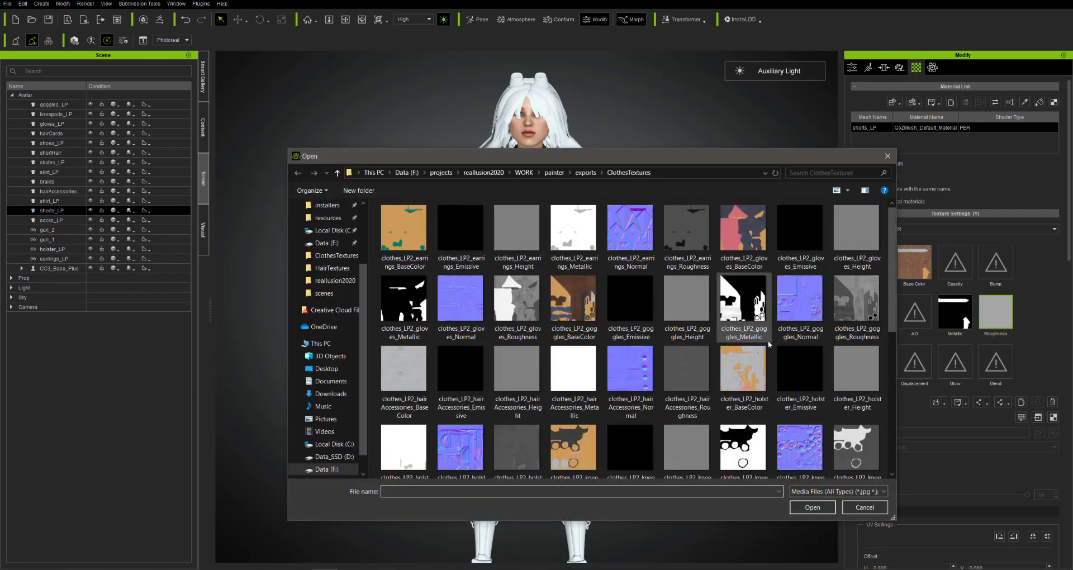
{"action": "double_click", "coordinate": [844, 298]}
{"action": "double_click", "coordinate": [996, 262]}
{"action": "left_click", "coordinate": [799, 293]}
{"action": "double_click", "coordinate": [800, 293]}
{"action": "key", "text": "Return"}
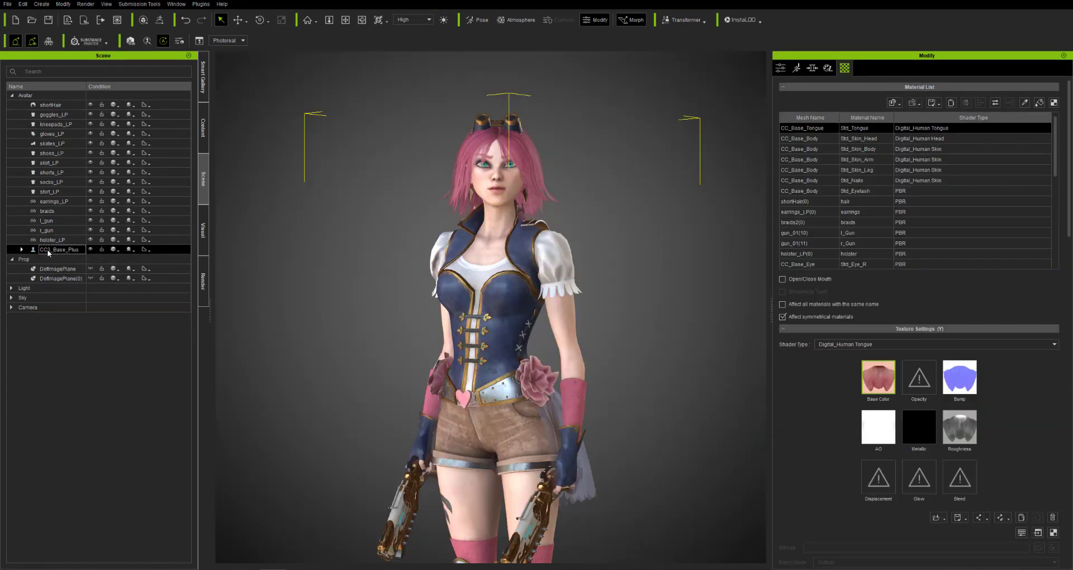
- Export the fully textured character for Substance Painter as the OBJ file sasha in the painter imports body folder
{"action": "left_click", "coordinate": [95, 42]}
{"action": "left_click", "coordinate": [98, 42]}
{"action": "left_click", "coordinate": [98, 42]}
{"action": "left_click", "coordinate": [120, 55]}
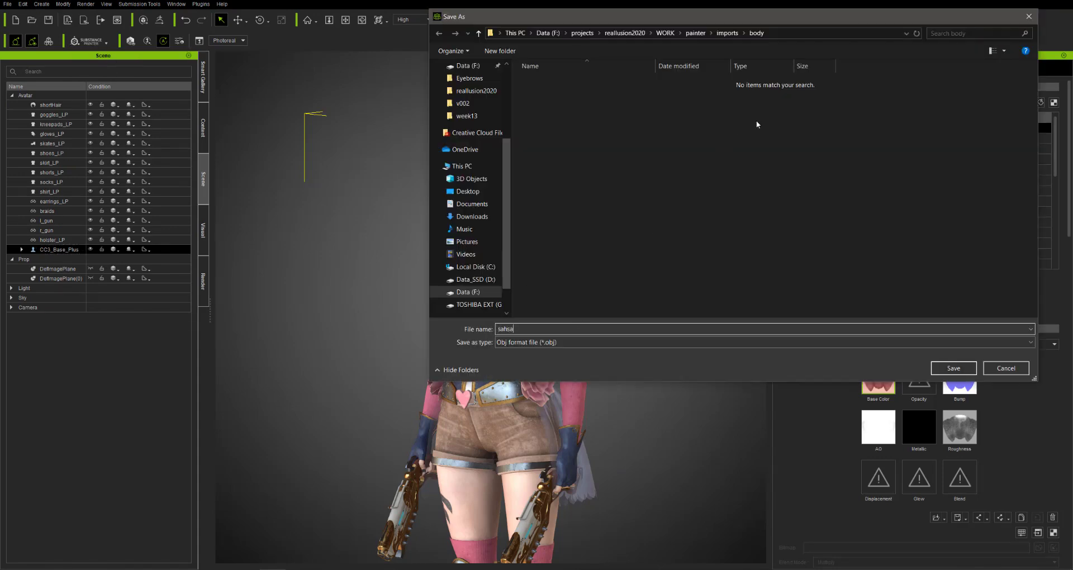
{"action": "key", "text": "Return"}
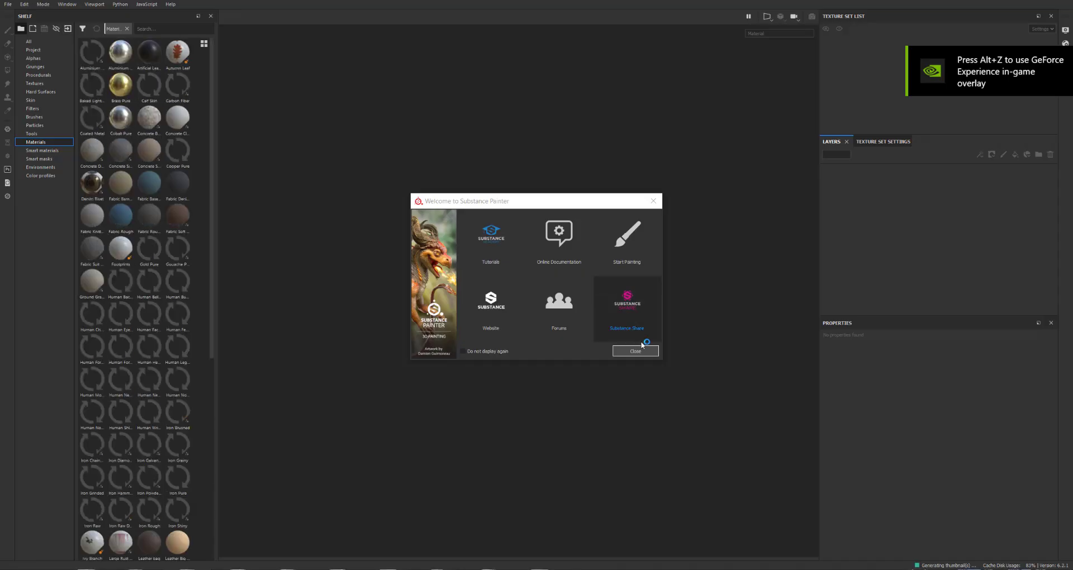
- Switch to Substance Painter, dismiss the welcome window and start a new project
{"action": "left_click", "coordinate": [634, 348]}
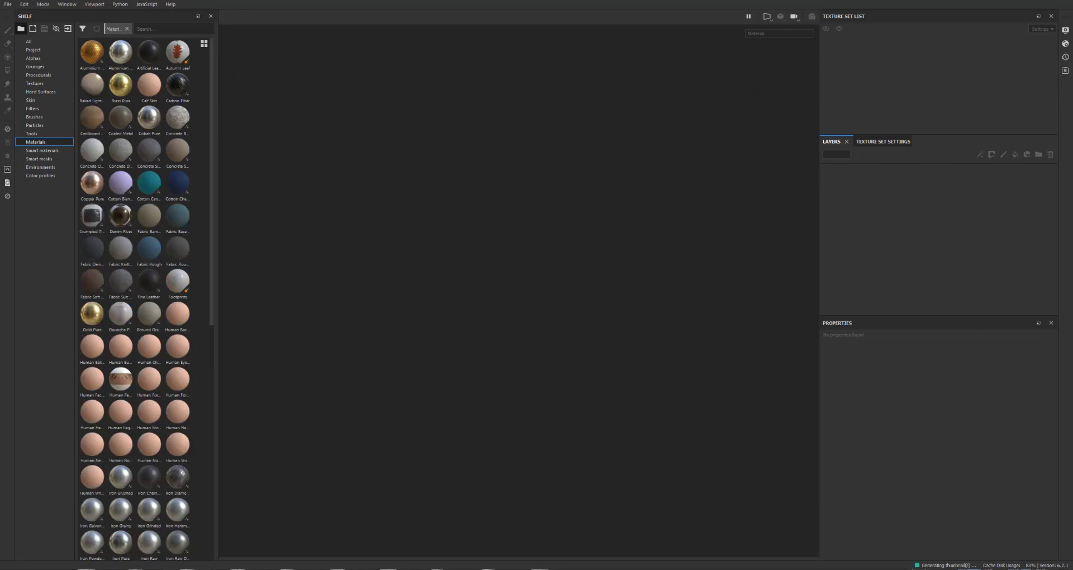
{"action": "left_click", "coordinate": [7, 5]}
{"action": "left_click", "coordinate": [39, 24]}
{"action": "left_click", "coordinate": [731, 311]}
{"action": "left_click", "coordinate": [8, 5]}
{"action": "left_click", "coordinate": [12, 13]}
{"action": "left_click", "coordinate": [620, 168]}
{"action": "left_click", "coordinate": [919, 152]}
{"action": "key", "text": "alt+Tab"}
{"action": "key", "text": "alt+Tab"}
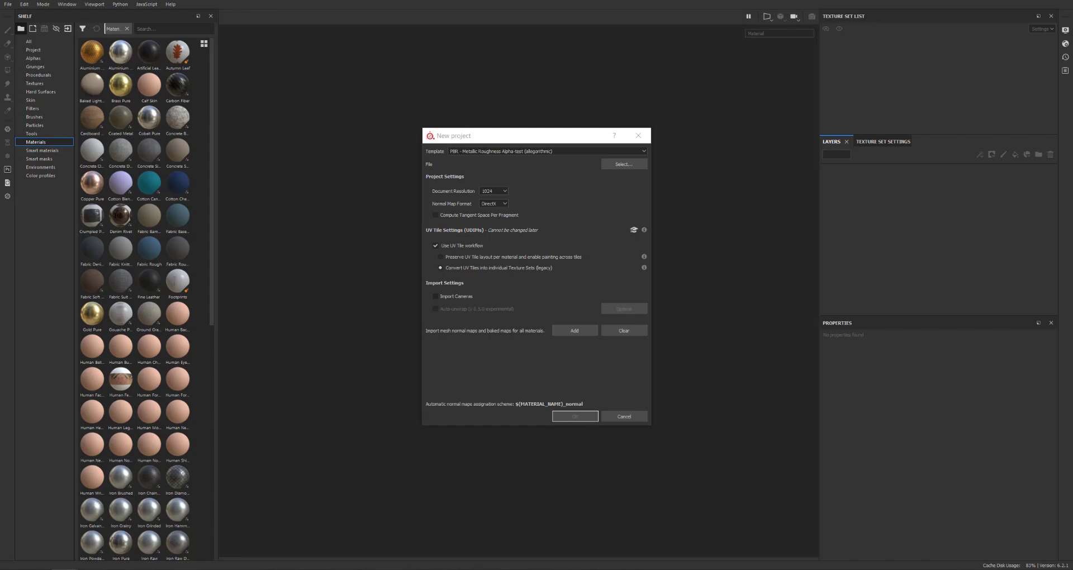
- Set the new project's document resolution to 4096 and its normal map format to OpenGL
{"action": "left_click", "coordinate": [561, 151]}
{"action": "left_click", "coordinate": [561, 151]}
{"action": "left_click", "coordinate": [503, 191]}
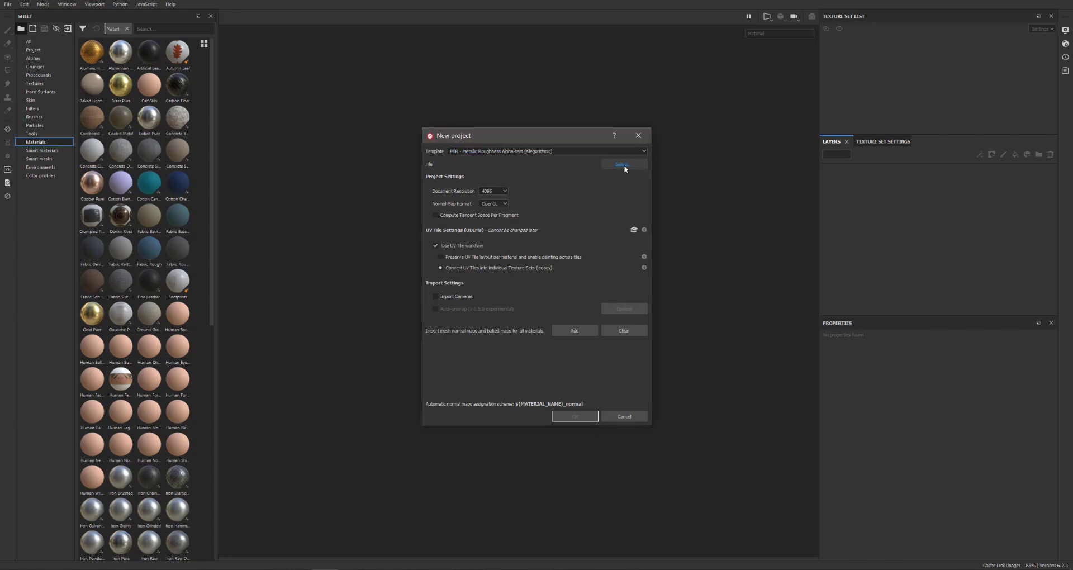
- Choose sasha.obj from the painter imports body folder as the new project's mesh
{"action": "left_click", "coordinate": [632, 165]}
{"action": "left_click", "coordinate": [695, 169]}
{"action": "left_click", "coordinate": [663, 169]}
{"action": "double_click", "coordinate": [551, 286]}
{"action": "double_click", "coordinate": [553, 231]}
{"action": "double_click", "coordinate": [551, 219]}
{"action": "left_click", "coordinate": [601, 227]}
{"action": "double_click", "coordinate": [601, 227]}
- Set the template to PBR - Metallic Roughness Alpha-test, preserve the UV tile layout per material and enable camera import
{"action": "left_click", "coordinate": [526, 152]}
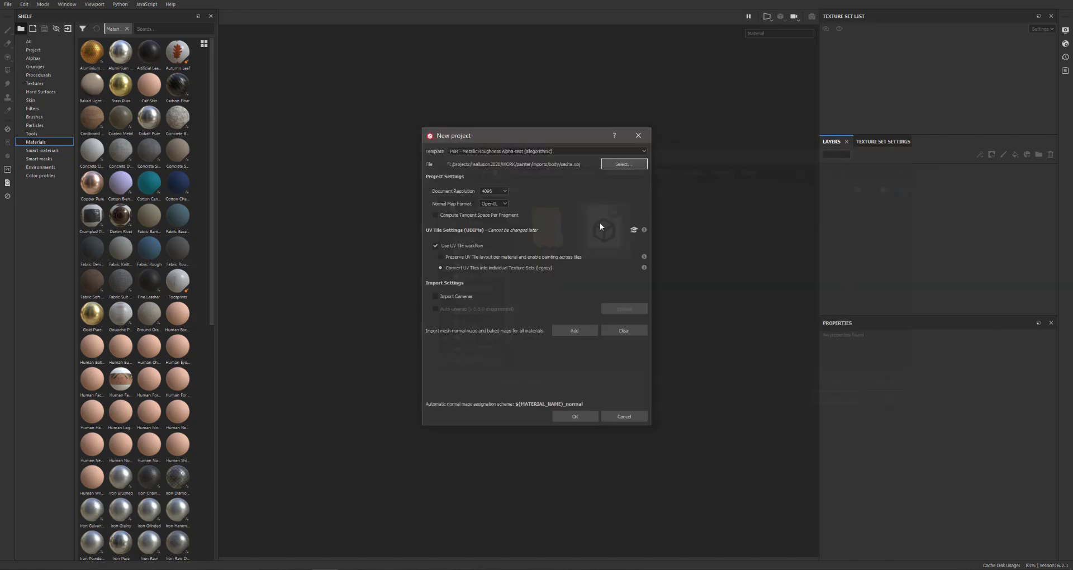
{"action": "scroll", "coordinate": [532, 184], "scroll_direction": "down", "scroll_amount": 1}
{"action": "left_click", "coordinate": [532, 185]}
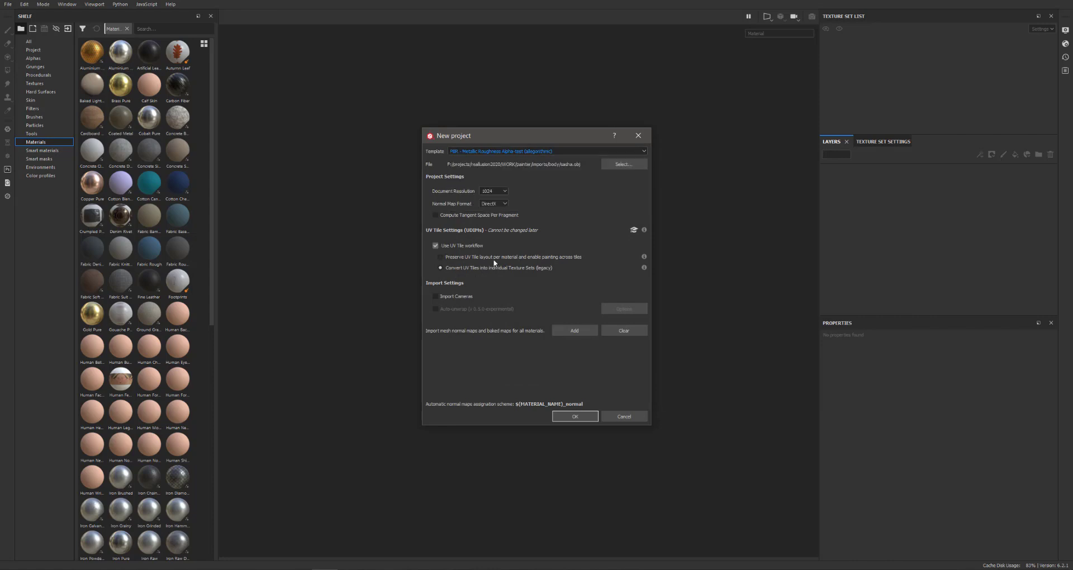
{"action": "left_click", "coordinate": [435, 297]}
- Add the exported texture maps from the sasha subfolders, including Std_Skin_Head, Std_Eye_R and Std_Upper_Teeth, to the project's import list
{"action": "left_click", "coordinate": [575, 331]}
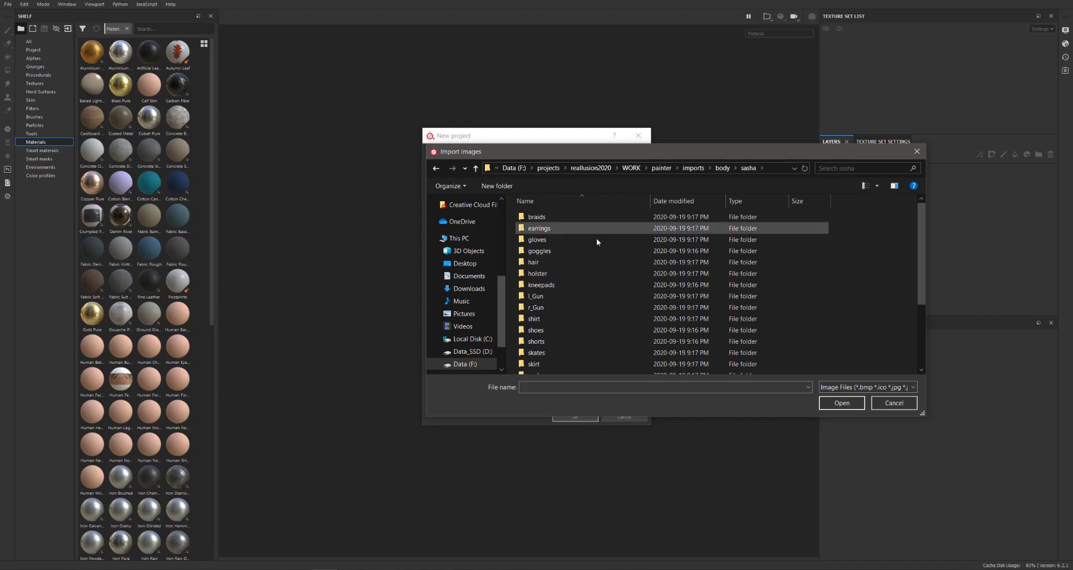
{"action": "scroll", "coordinate": [752, 367], "scroll_direction": "down", "scroll_amount": 3}
{"action": "scroll", "coordinate": [569, 349], "scroll_direction": "up", "scroll_amount": 2}
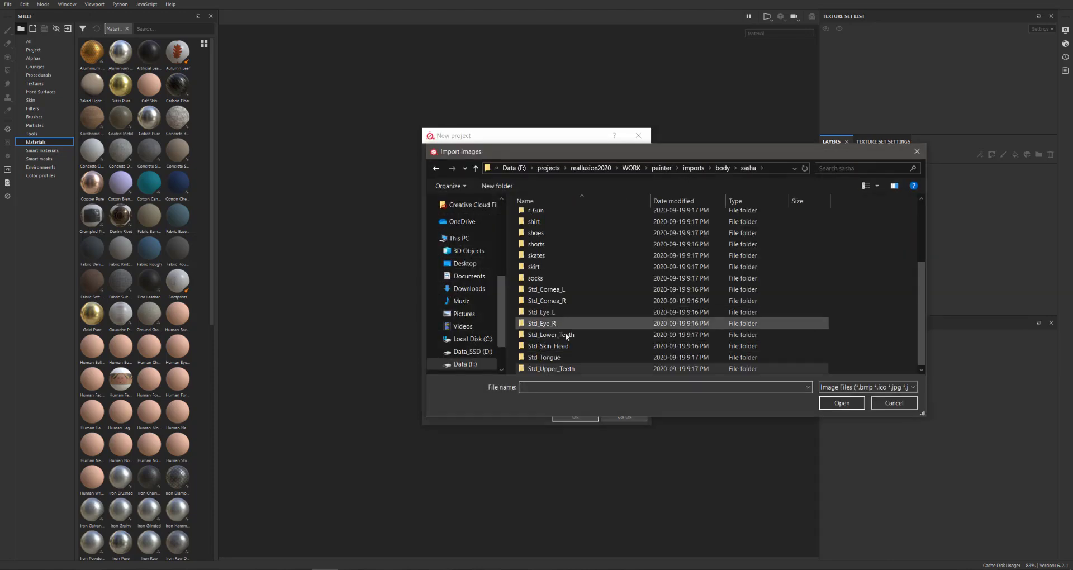
{"action": "double_click", "coordinate": [542, 318]}
{"action": "key", "text": "ctrl+a"}
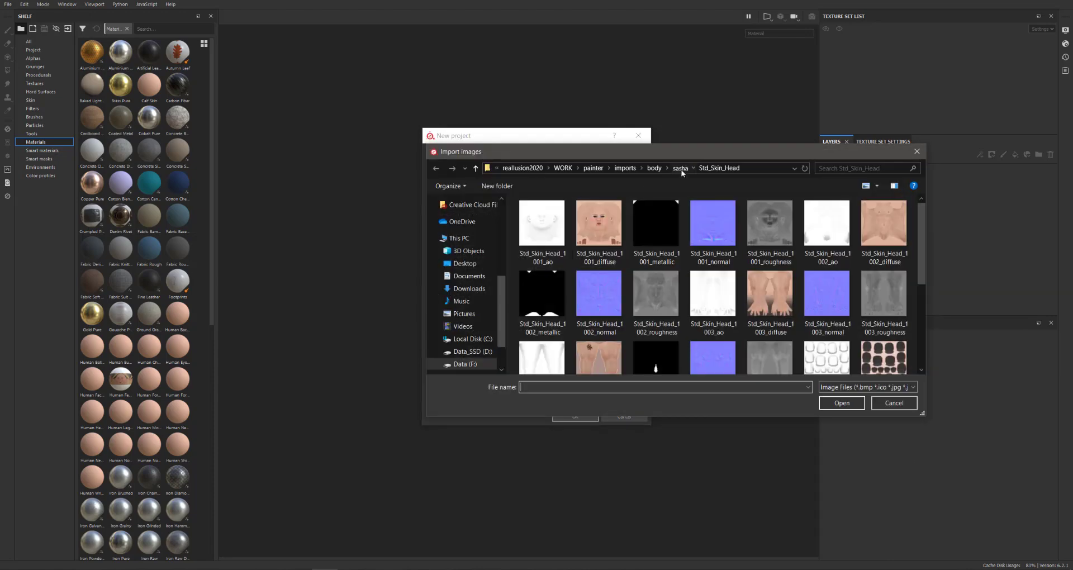
{"action": "left_click", "coordinate": [678, 173]}
{"action": "left_click", "coordinate": [575, 331]}
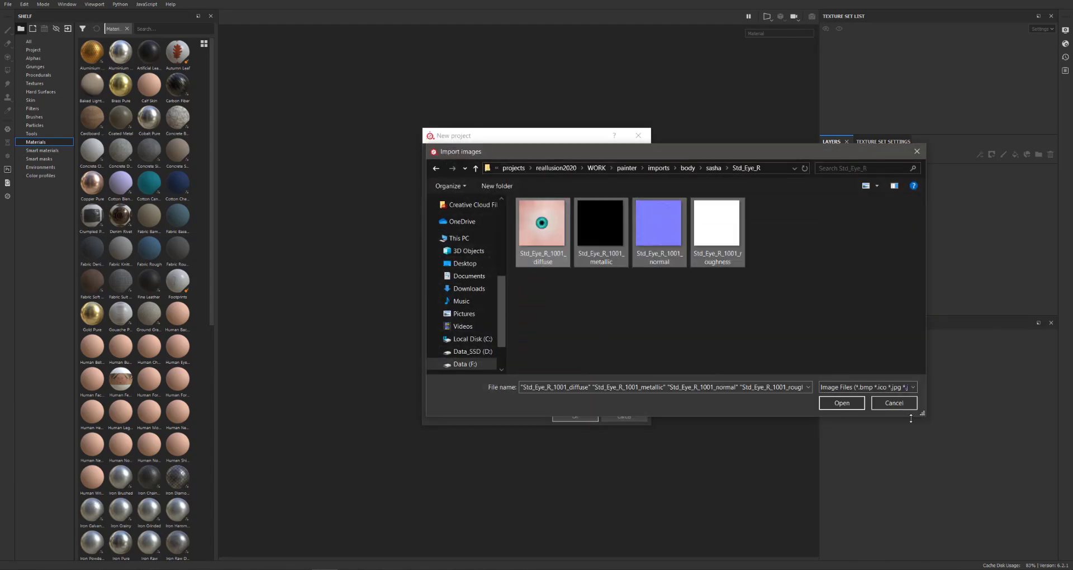
{"action": "left_click", "coordinate": [746, 321]}
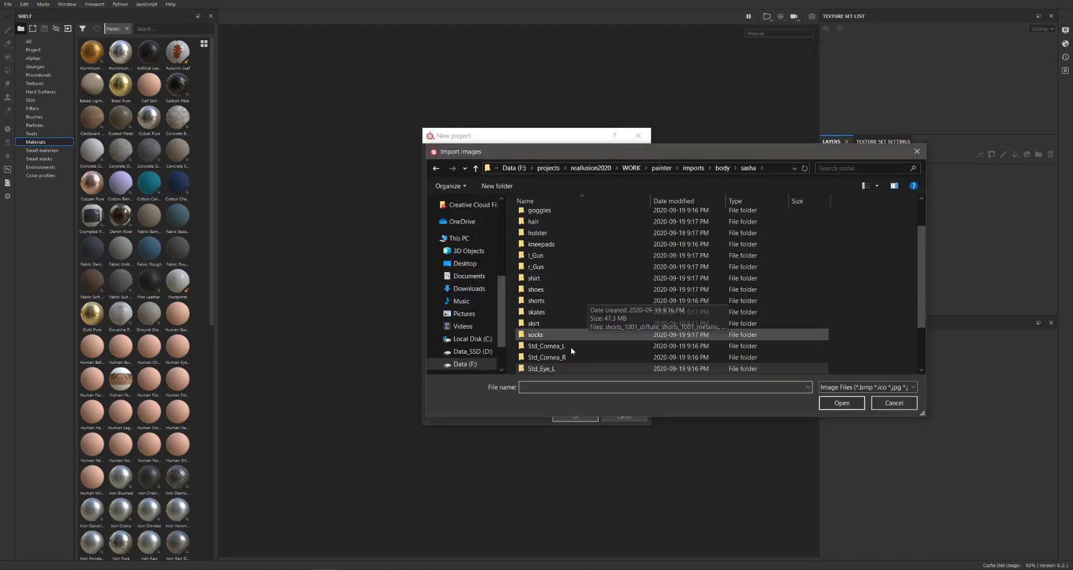
{"action": "double_click", "coordinate": [571, 347]}
{"action": "key", "text": "ctrl+a"}
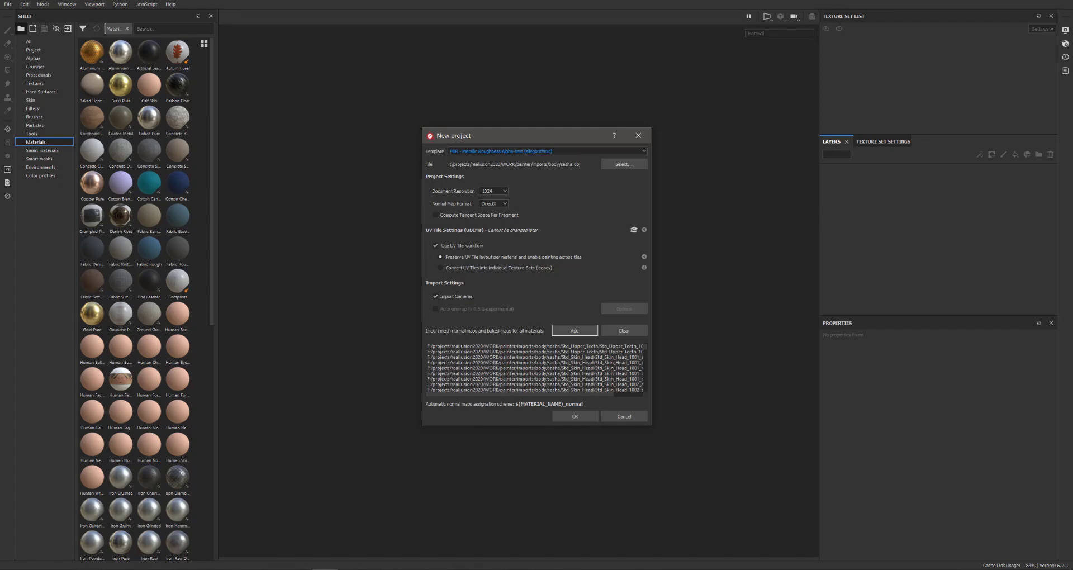
- Create the project with the chosen mesh, settings and imported textures, and turn the loaded character to face the view
{"action": "left_click", "coordinate": [575, 417]}
{"action": "left_click_drag", "start_coordinate": [762, 357], "coordinate": [601, 321], "text": "alt"}
{"action": "right_click_drag", "start_coordinate": [642, 335], "coordinate": [631, 361], "text": "alt"}
{"action": "left_click_drag", "start_coordinate": [631, 361], "coordinate": [642, 342], "text": "alt"}
{"action": "right_click_drag", "start_coordinate": [643, 342], "coordinate": [685, 329], "text": "alt"}
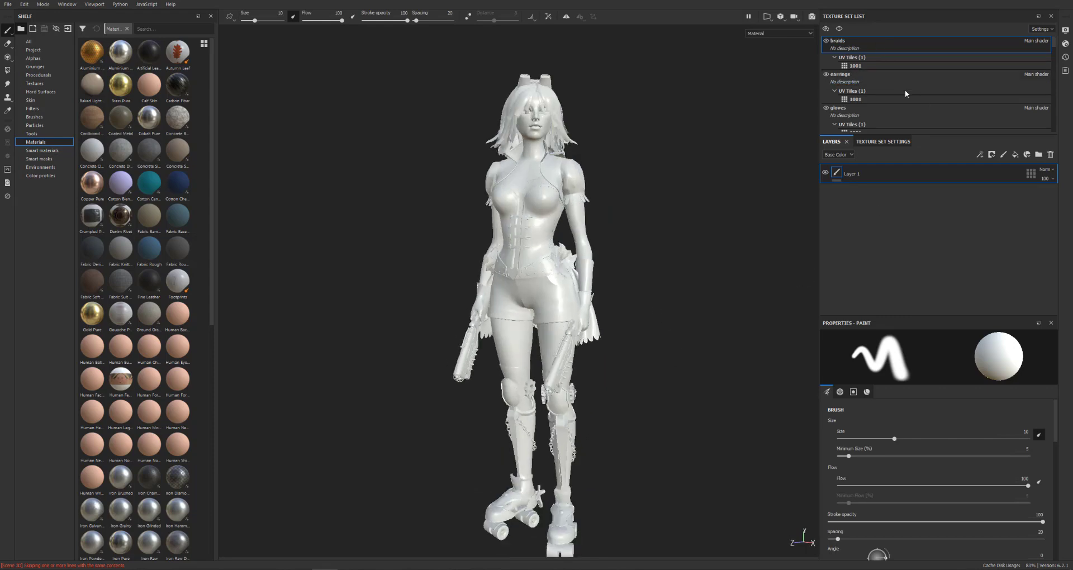
- Hide the hair and accessory texture sets, including bruids, earrings, kneepads, l_Gun and r_Gun
{"action": "scroll", "coordinate": [826, 108], "scroll_direction": "down", "scroll_amount": 3}
{"action": "left_click_drag", "start_coordinate": [826, 47], "coordinate": [824, 108]}
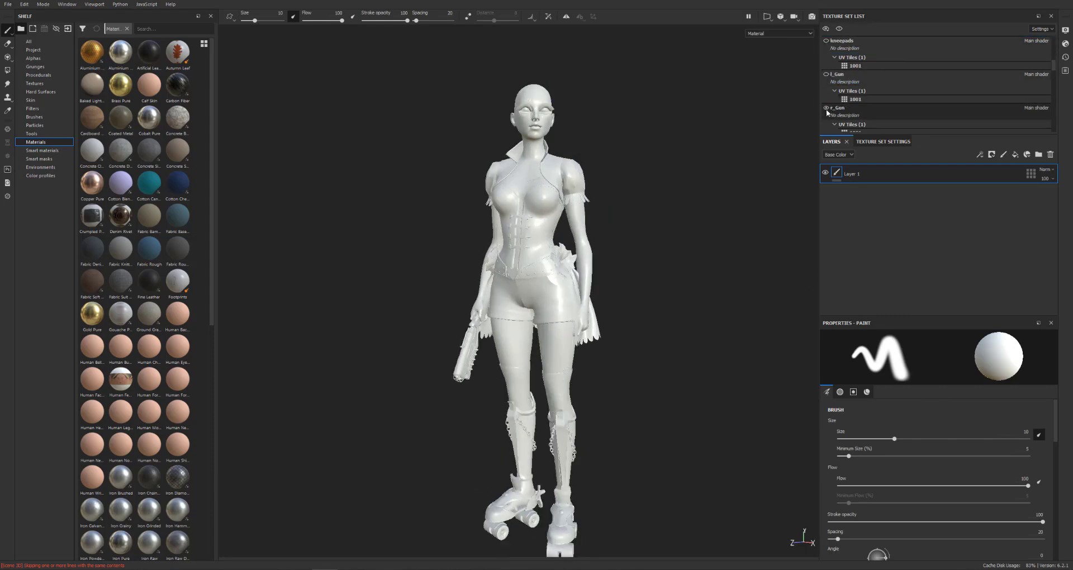
{"action": "left_click", "coordinate": [827, 108]}
- Add a fill layer to the Std_Skin_Head texture set and limit its UV tile mask to tile 1001
{"action": "scroll", "coordinate": [829, 95], "scroll_direction": "down", "scroll_amount": 3}
{"action": "scroll", "coordinate": [839, 89], "scroll_direction": "down", "scroll_amount": 3}
{"action": "left_click", "coordinate": [862, 99]}
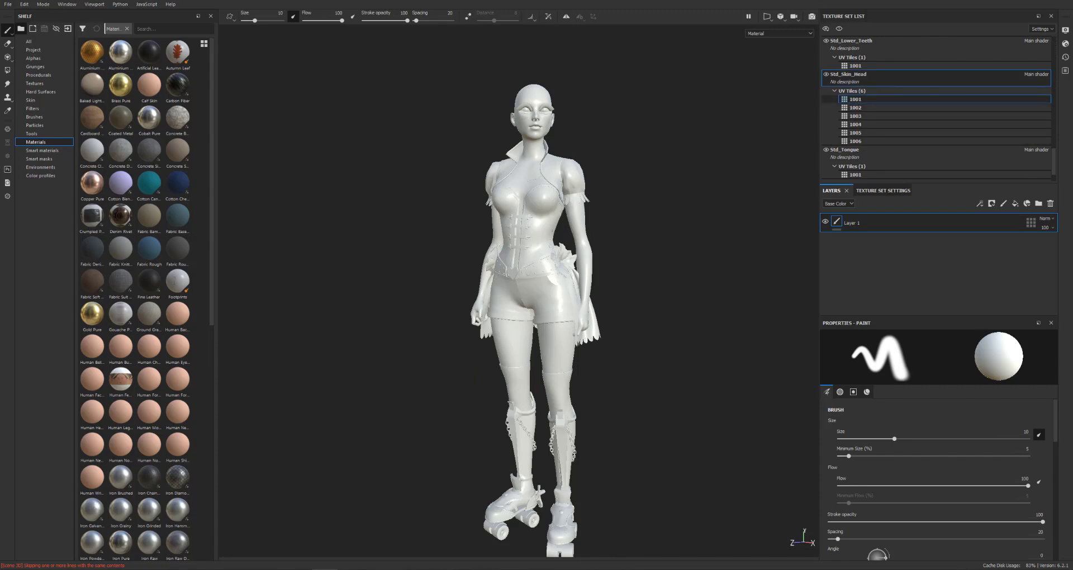
{"action": "left_click", "coordinate": [1016, 204]}
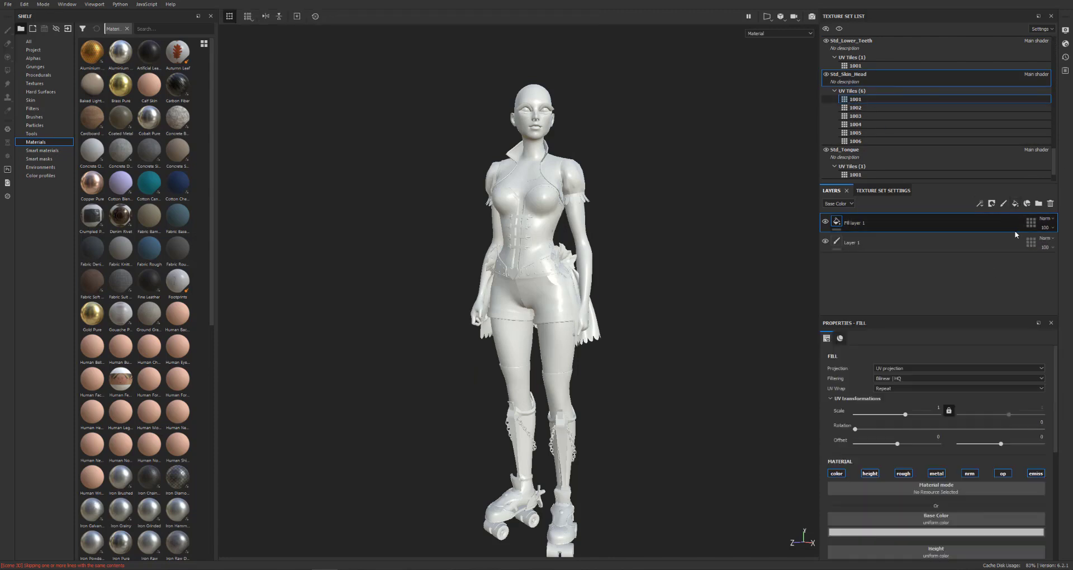
{"action": "left_click", "coordinate": [1032, 222]}
{"action": "left_click", "coordinate": [986, 225]}
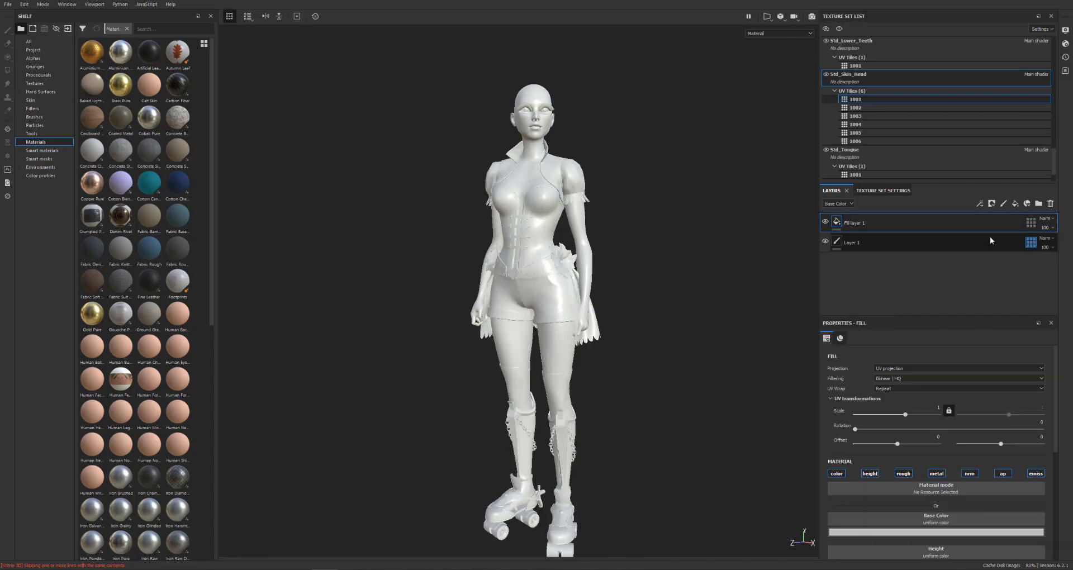
{"action": "left_click", "coordinate": [1032, 223]}
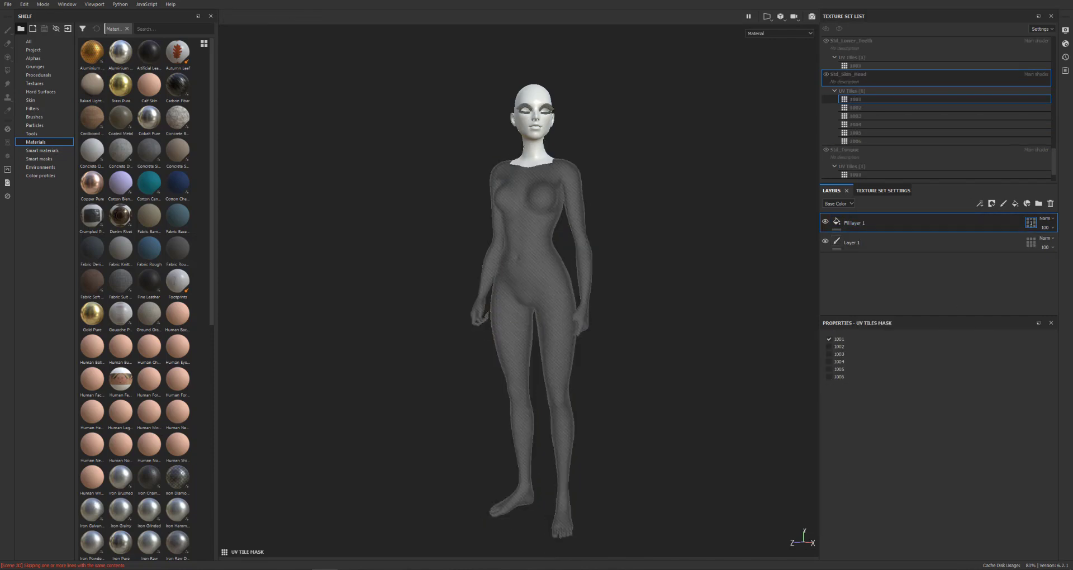
- Assign the Std_Skin_Head_1001 diffuse, roughness, metallic and normal textures to the fill layer, with height, opacity and emissive turned off
{"action": "left_click", "coordinate": [837, 222]}
{"action": "left_click", "coordinate": [35, 84]}
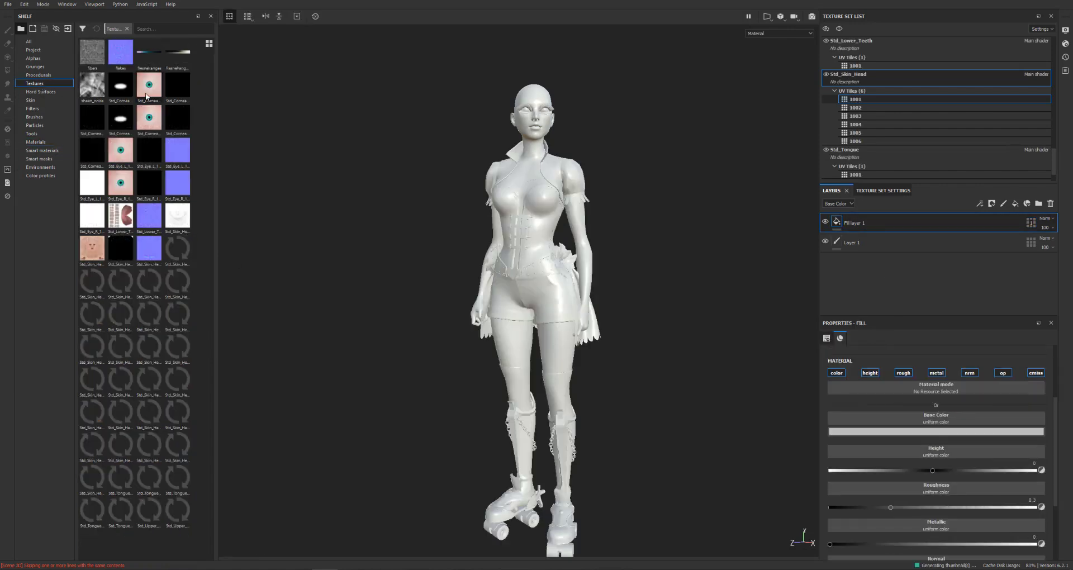
{"action": "left_click_drag", "start_coordinate": [94, 249], "coordinate": [937, 430]}
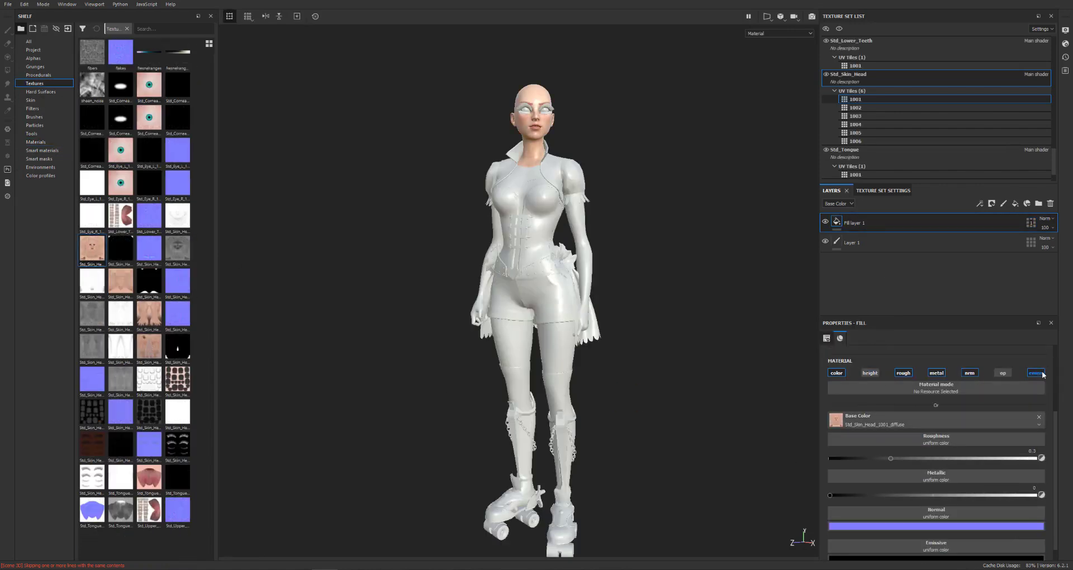
{"action": "left_click_drag", "start_coordinate": [122, 260], "coordinate": [937, 478]}
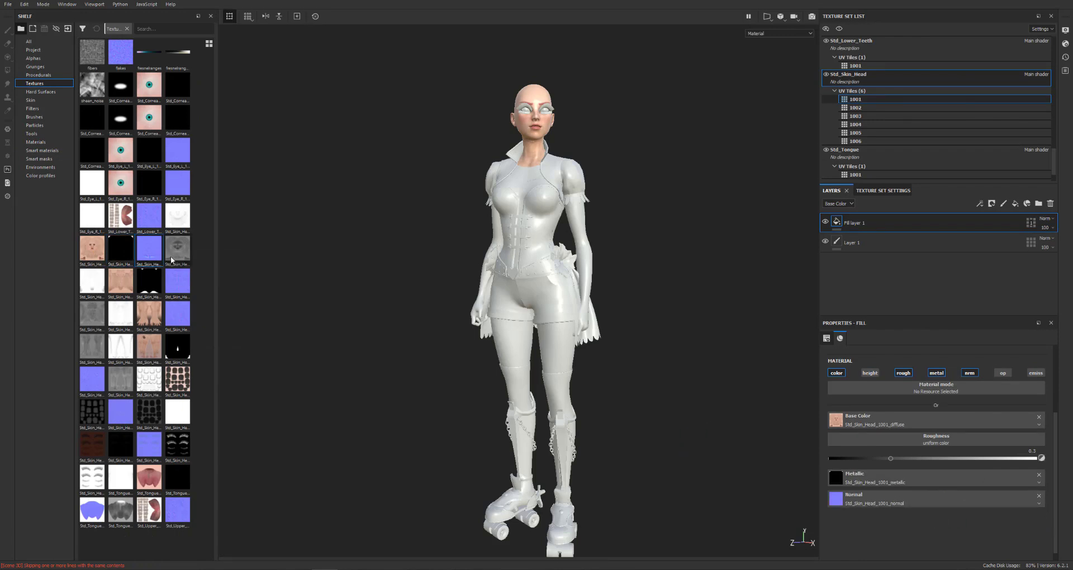
{"action": "left_click_drag", "start_coordinate": [178, 249], "coordinate": [937, 438]}
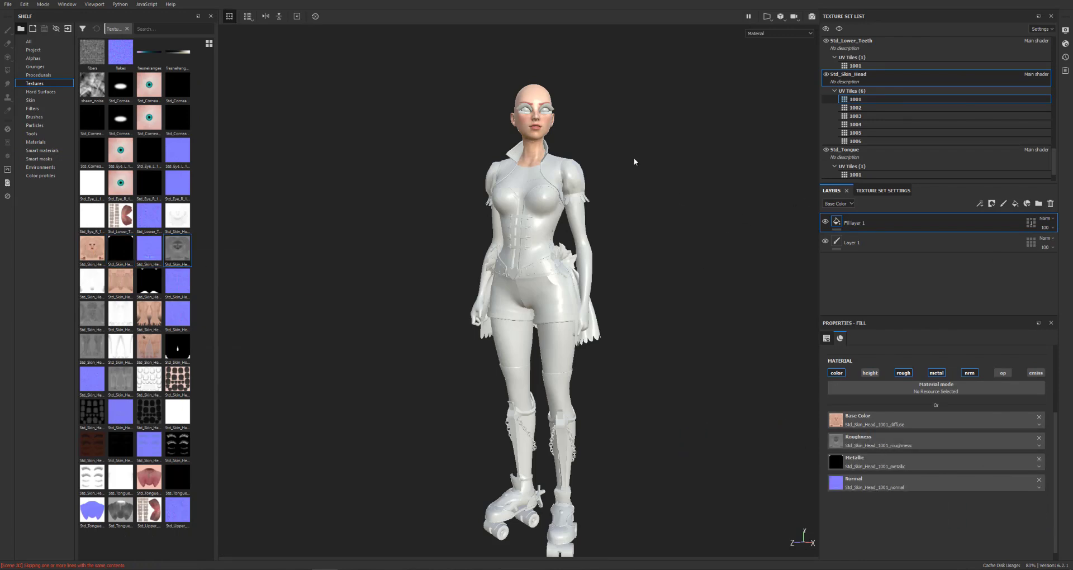
- Examine the textured head and neck up close from several angles
{"action": "middle_click_drag", "start_coordinate": [683, 157], "coordinate": [621, 304], "text": "alt"}
{"action": "right_click_drag", "start_coordinate": [621, 304], "coordinate": [702, 240], "text": "alt"}
{"action": "left_click_drag", "start_coordinate": [701, 240], "coordinate": [582, 228], "text": "alt"}
{"action": "right_click_drag", "start_coordinate": [582, 227], "coordinate": [699, 232], "text": "alt"}
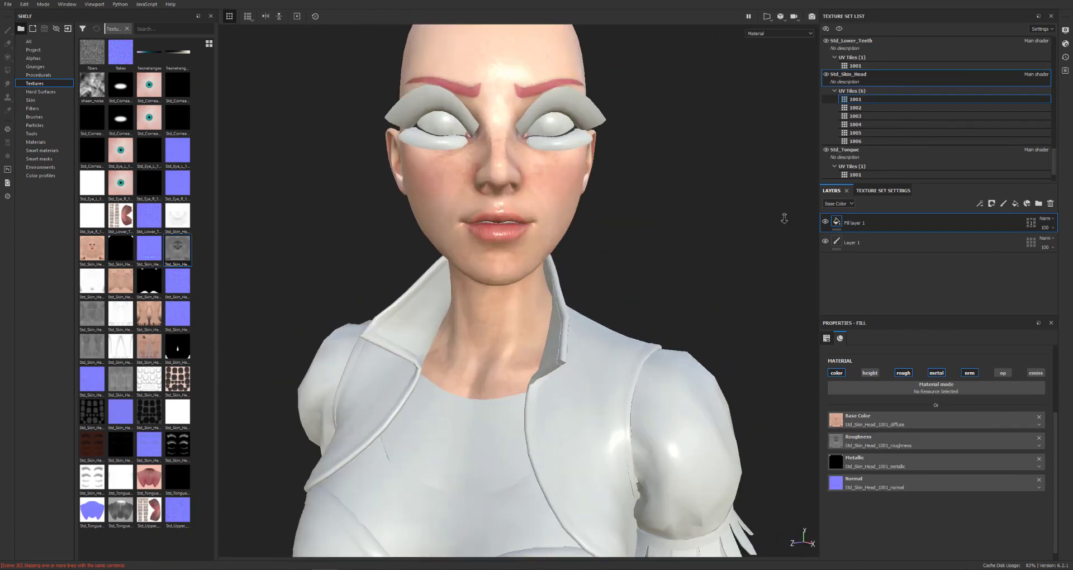
{"action": "mouse_move", "coordinate": [698, 232]}
{"action": "left_mouse_down", "text": "alt"}
{"action": "mouse_move", "coordinate": [509, 237]}
{"action": "mouse_move", "coordinate": [699, 229]}
{"action": "left_mouse_up", "text": "alt"}
{"action": "right_click_drag", "start_coordinate": [698, 229], "coordinate": [705, 306], "text": "alt"}
{"action": "left_click_drag", "start_coordinate": [705, 306], "coordinate": [656, 237], "text": "alt"}
{"action": "right_click_drag", "start_coordinate": [657, 237], "coordinate": [579, 228], "text": "alt"}
{"action": "left_click_drag", "start_coordinate": [580, 228], "coordinate": [750, 292], "text": "alt"}
{"action": "right_click_drag", "start_coordinate": [750, 292], "coordinate": [727, 313], "text": "alt"}
- Add a second fill layer masked to UV tile 1002, with its height, opacity and emissive channels turned off
{"action": "left_click", "coordinate": [856, 108]}
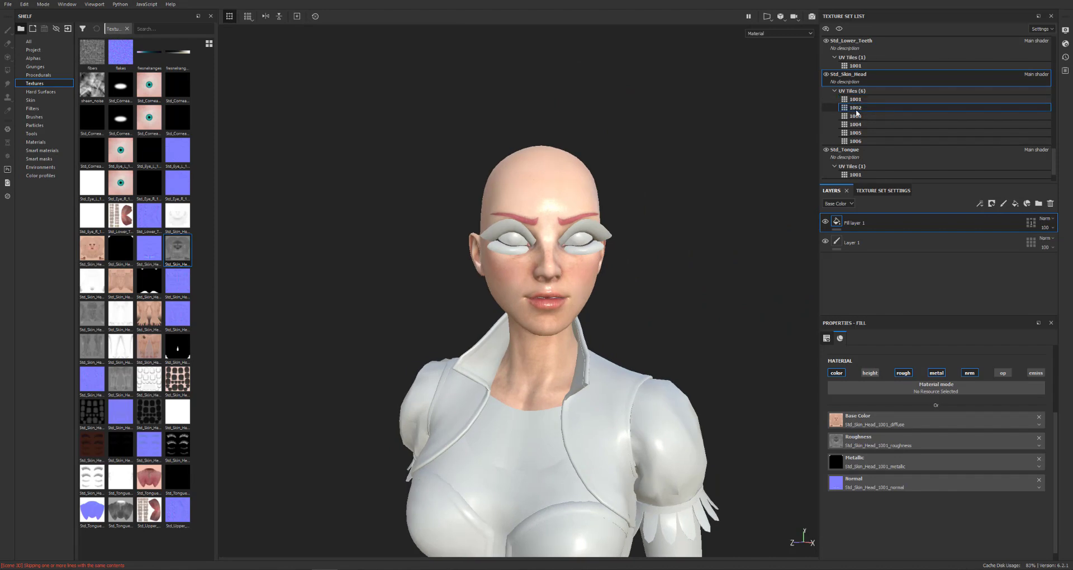
{"action": "left_click", "coordinate": [1015, 203]}
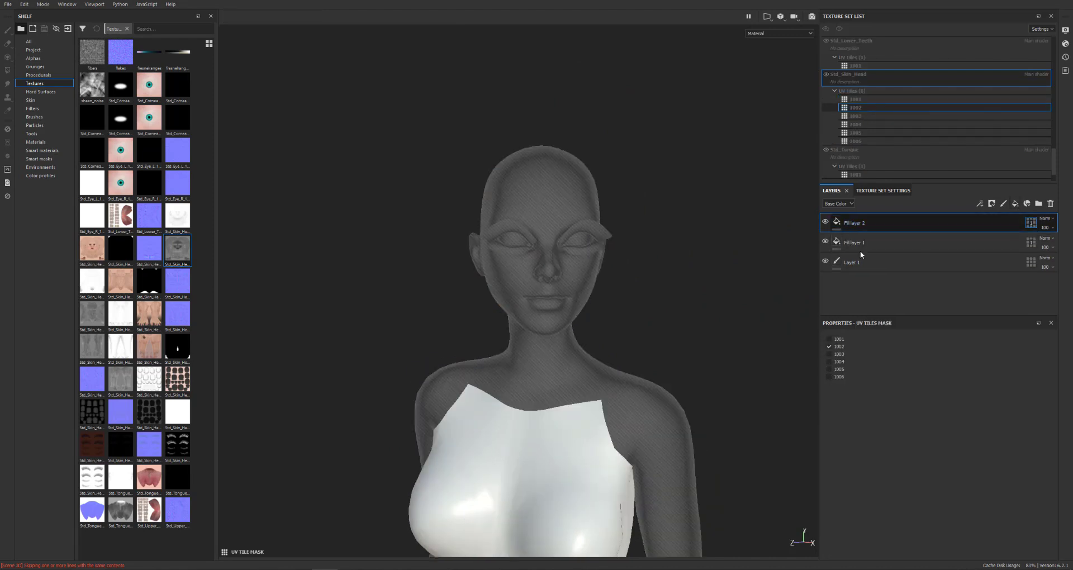
{"action": "left_click", "coordinate": [870, 374]}
{"action": "left_click", "coordinate": [1003, 374]}
- Assign the Std_Skin_Head_1002 diffuse, normal, metallic and roughness textures to the second fill layer
{"action": "left_click_drag", "start_coordinate": [122, 282], "coordinate": [934, 421]}
{"action": "right_click_drag", "start_coordinate": [696, 310], "coordinate": [685, 385], "text": "alt"}
{"action": "middle_click_drag", "start_coordinate": [685, 386], "coordinate": [726, 262], "text": "alt"}
{"action": "left_click_drag", "start_coordinate": [178, 282], "coordinate": [945, 516]}
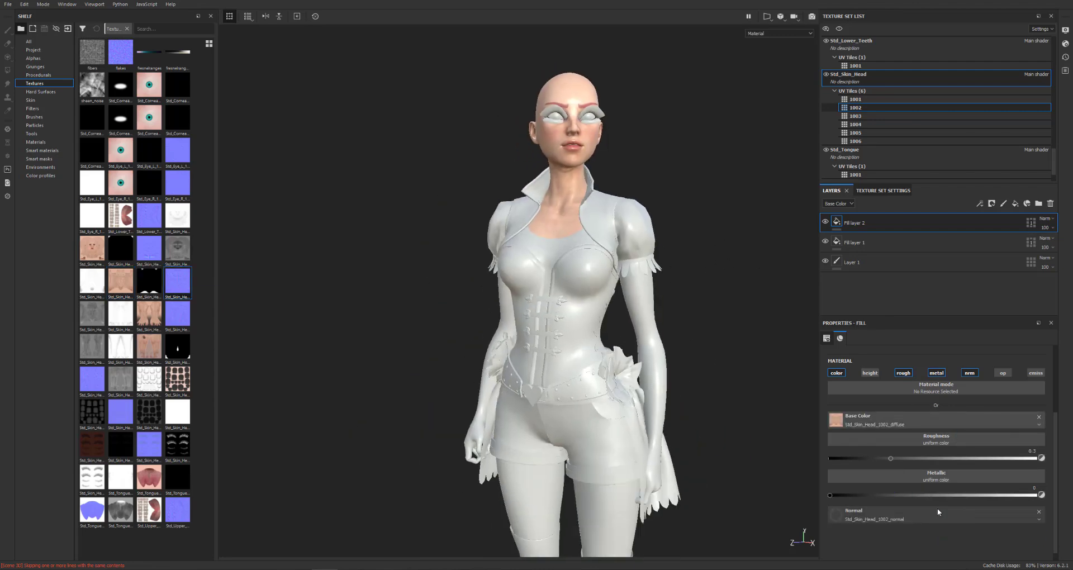
{"action": "left_click_drag", "start_coordinate": [149, 282], "coordinate": [936, 477]}
{"action": "left_click_drag", "start_coordinate": [92, 314], "coordinate": [917, 440]}
- Rename the tile 1001 fill layer to head and the tile 1002 fill layer to chest
{"action": "left_click_drag", "start_coordinate": [738, 313], "coordinate": [744, 246], "text": "alt"}
{"action": "right_click_drag", "start_coordinate": [744, 246], "coordinate": [694, 223], "text": "alt"}
{"action": "middle_click_drag", "start_coordinate": [638, 207], "coordinate": [636, 250], "text": "alt"}
{"action": "mouse_move", "coordinate": [637, 250]}
{"action": "left_mouse_down", "text": "alt"}
{"action": "mouse_move", "coordinate": [769, 270]}
{"action": "mouse_move", "coordinate": [603, 232]}
{"action": "mouse_move", "coordinate": [704, 201]}
{"action": "mouse_move", "coordinate": [640, 235]}
{"action": "left_mouse_up", "text": "alt"}
{"action": "right_click_drag", "start_coordinate": [639, 235], "coordinate": [635, 403], "text": "alt"}
{"action": "middle_click_drag", "start_coordinate": [635, 402], "coordinate": [667, 279], "text": "alt"}
{"action": "left_click_drag", "start_coordinate": [666, 278], "coordinate": [696, 274], "text": "alt"}
{"action": "double_click", "coordinate": [857, 242]}
{"action": "type", "text": "head"}
{"action": "key", "text": "Return"}
{"action": "double_click", "coordinate": [880, 228]}
{"action": "type", "text": "chest"}
{"action": "key", "text": "Return"}
- Add a fill layer named arms masked to UV tile 1003, with its height, opacity and emissive channels turned off
{"action": "left_click", "coordinate": [1016, 205]}
{"action": "double_click", "coordinate": [887, 231]}
{"action": "type", "text": "arms"}
{"action": "key", "text": "Return"}
{"action": "left_click", "coordinate": [870, 373]}
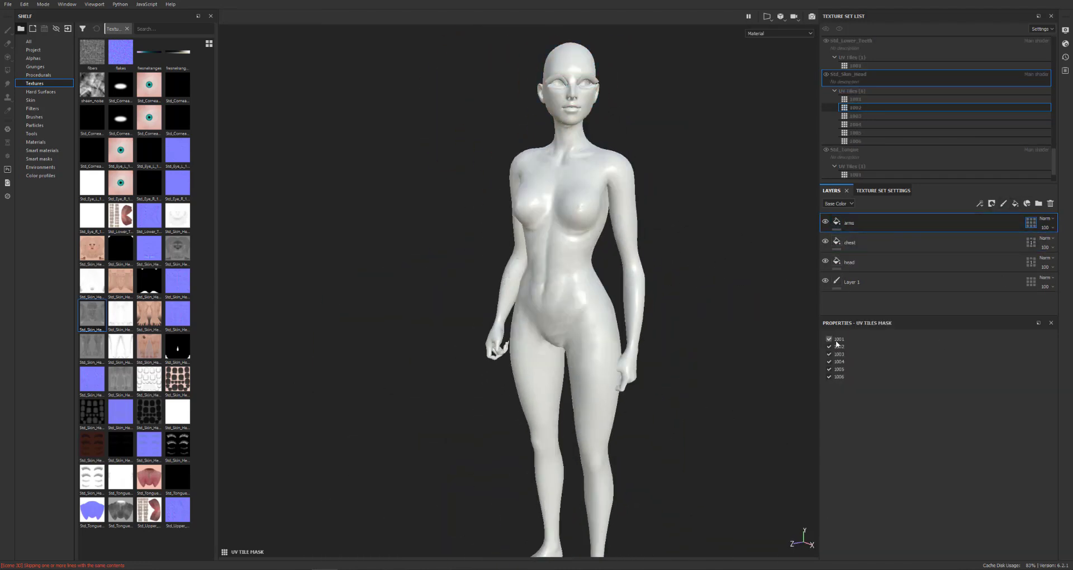
{"action": "left_click", "coordinate": [1003, 374]}
{"action": "left_click", "coordinate": [1036, 374]}
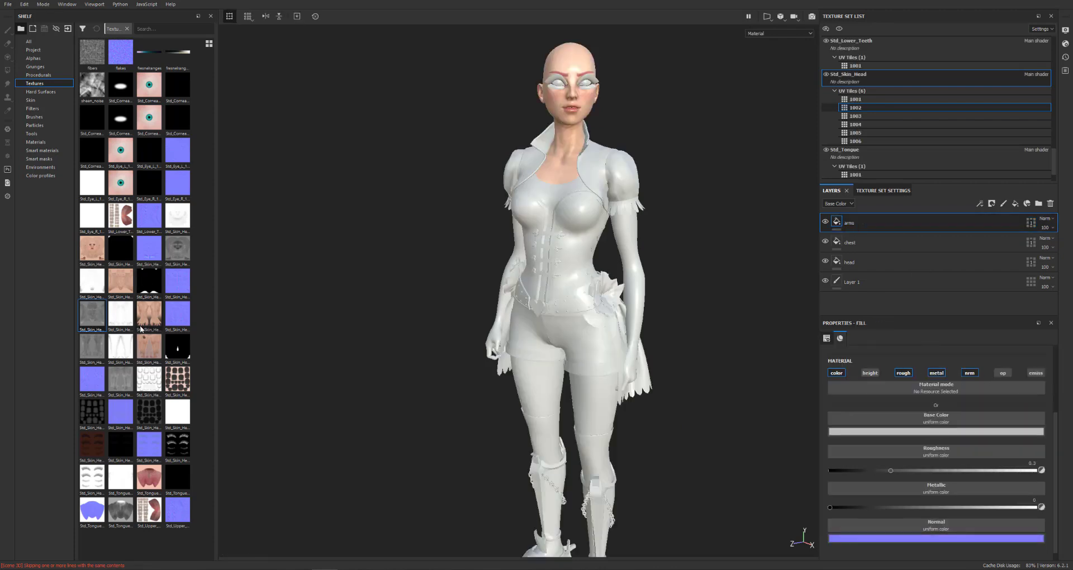
- Assign the Std_Skin_Head_1003 diffuse, roughness and normal textures to the arms layer
{"action": "left_click_drag", "start_coordinate": [149, 315], "coordinate": [921, 421]}
{"action": "left_click_drag", "start_coordinate": [251, 388], "coordinate": [936, 440]}
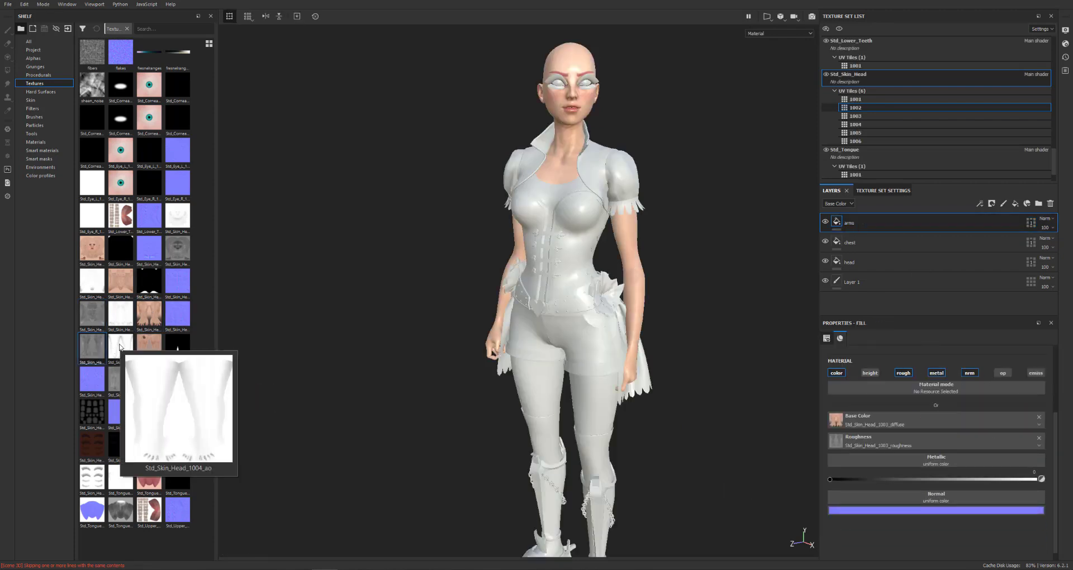
{"action": "left_click_drag", "start_coordinate": [177, 313], "coordinate": [951, 496]}
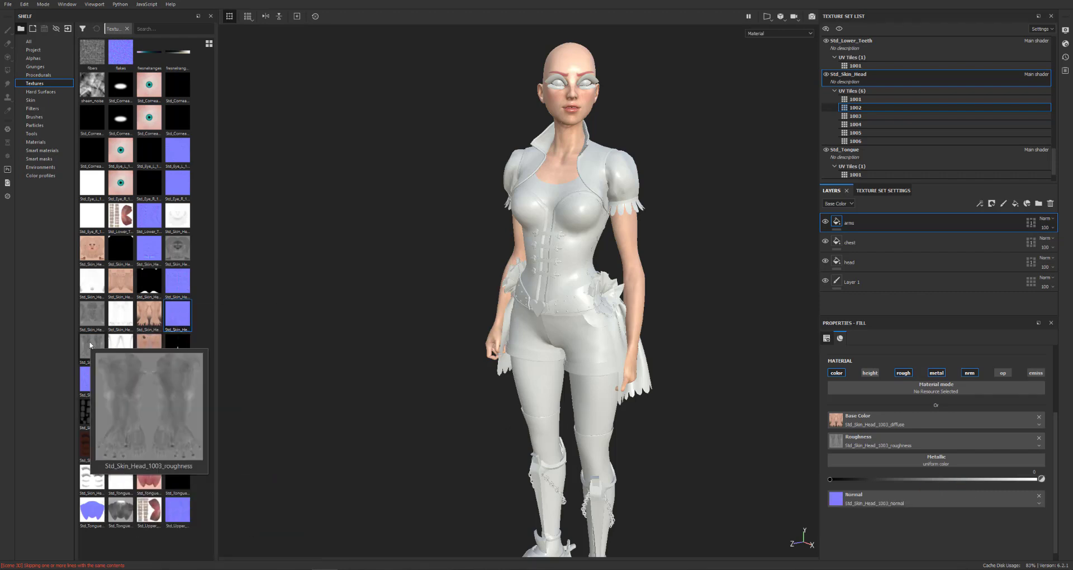
- Hide the outfit texture sets so only the character's bare body is displayed
{"action": "scroll", "coordinate": [834, 83], "scroll_direction": "up", "scroll_amount": 8}
{"action": "left_click_drag", "start_coordinate": [827, 41], "coordinate": [827, 142]}
{"action": "scroll", "coordinate": [867, 120], "scroll_direction": "down", "scroll_amount": 10}
{"action": "scroll", "coordinate": [871, 114], "scroll_direction": "up", "scroll_amount": 1}
- Add a fill layer named legs to Std_Skin_Head and restrict it to UV tile 1004
{"action": "left_click", "coordinate": [864, 124]}
{"action": "left_click", "coordinate": [1015, 204]}
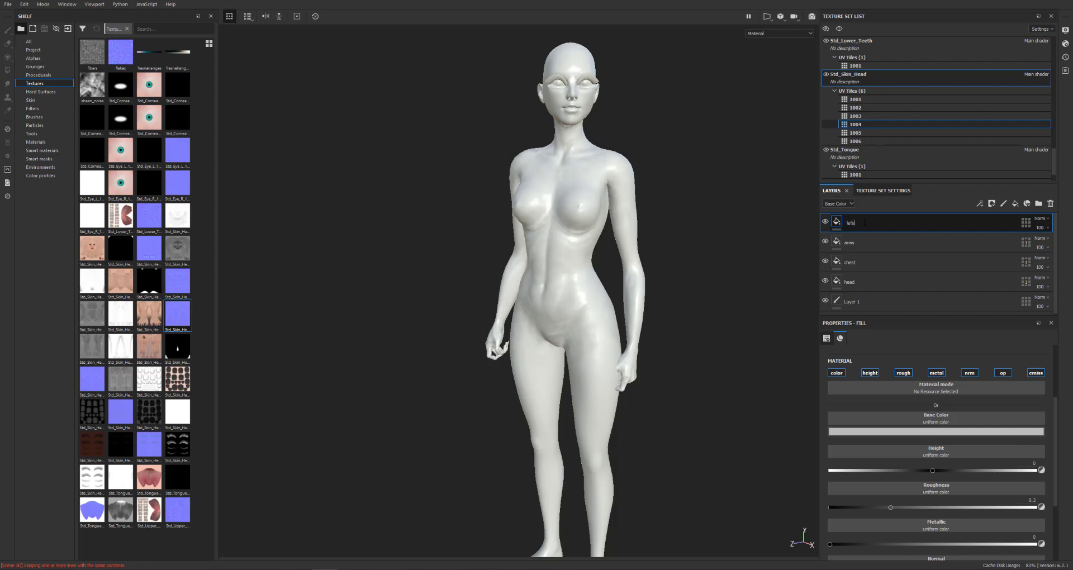
{"action": "left_click", "coordinate": [1026, 222]}
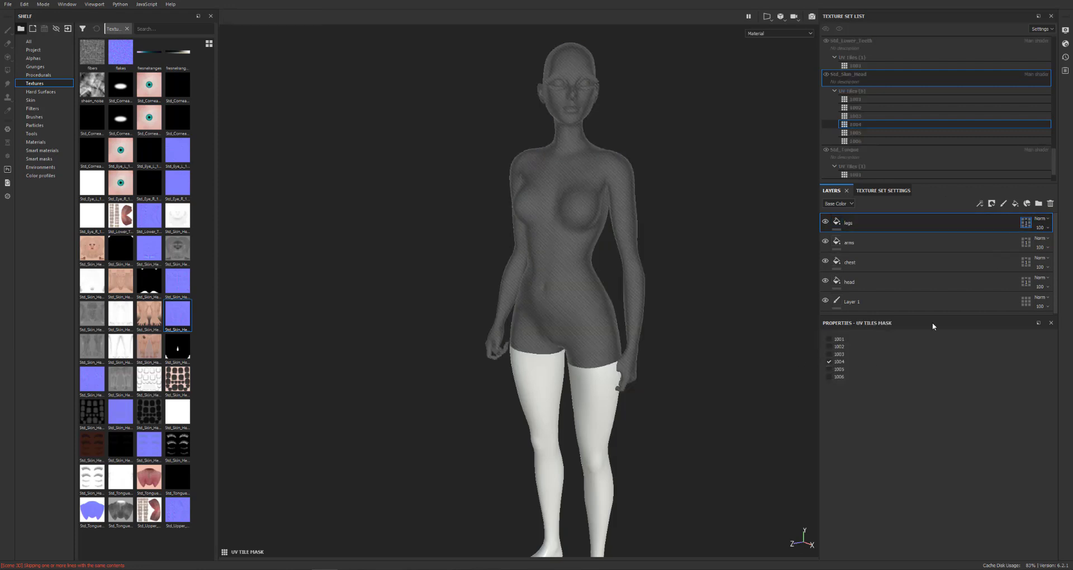
{"action": "left_click", "coordinate": [837, 222]}
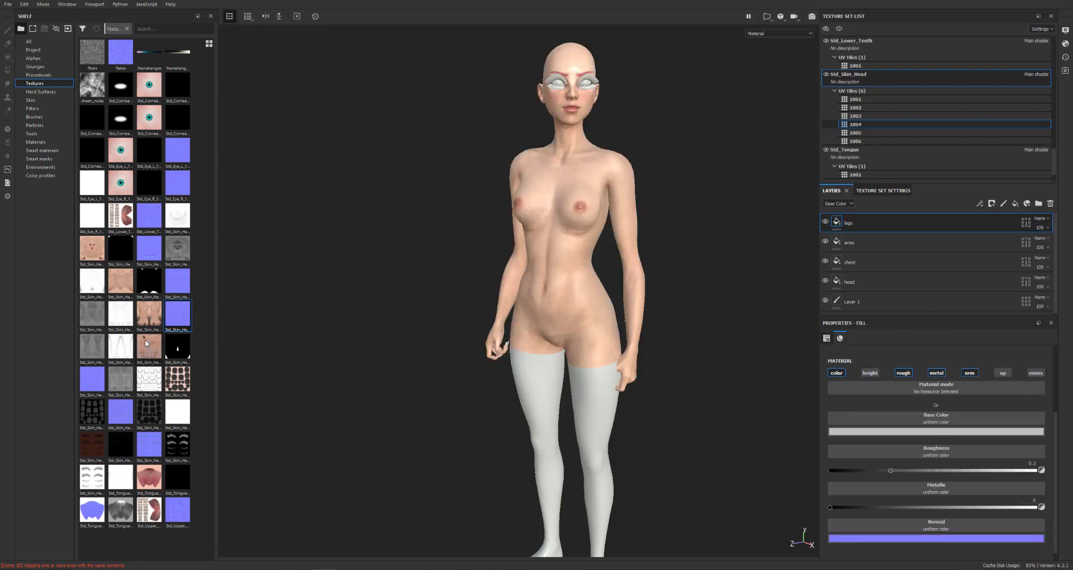
- Assign the Std_Skin_Head_1004 diffuse, metallic, normal and roughness textures to the legs layer
{"action": "left_click_drag", "start_coordinate": [178, 347], "coordinate": [945, 480]}
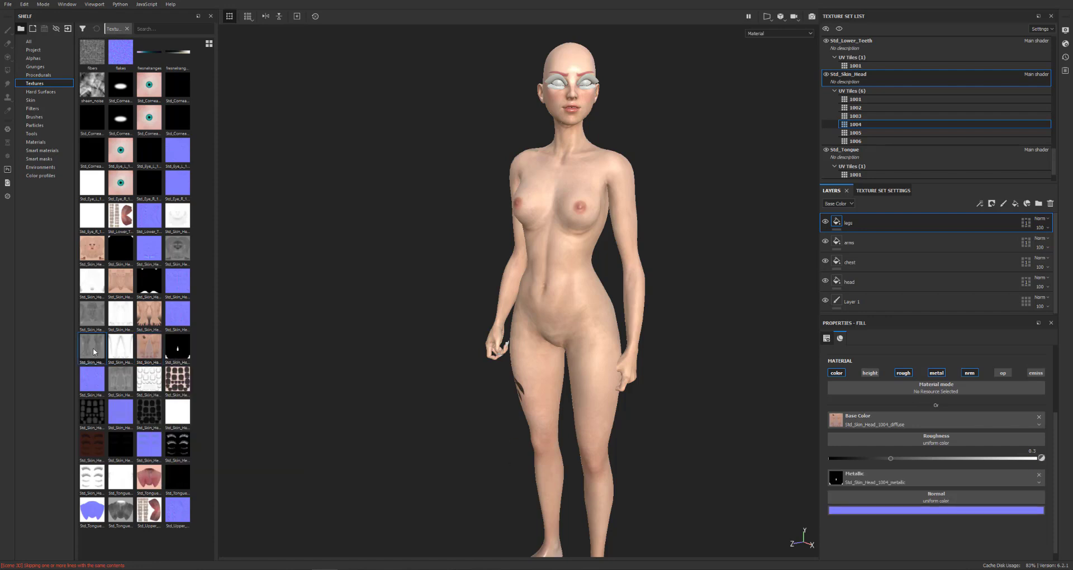
{"action": "left_click_drag", "start_coordinate": [92, 380], "coordinate": [922, 499]}
{"action": "left_click_drag", "start_coordinate": [978, 447], "coordinate": [978, 445]}
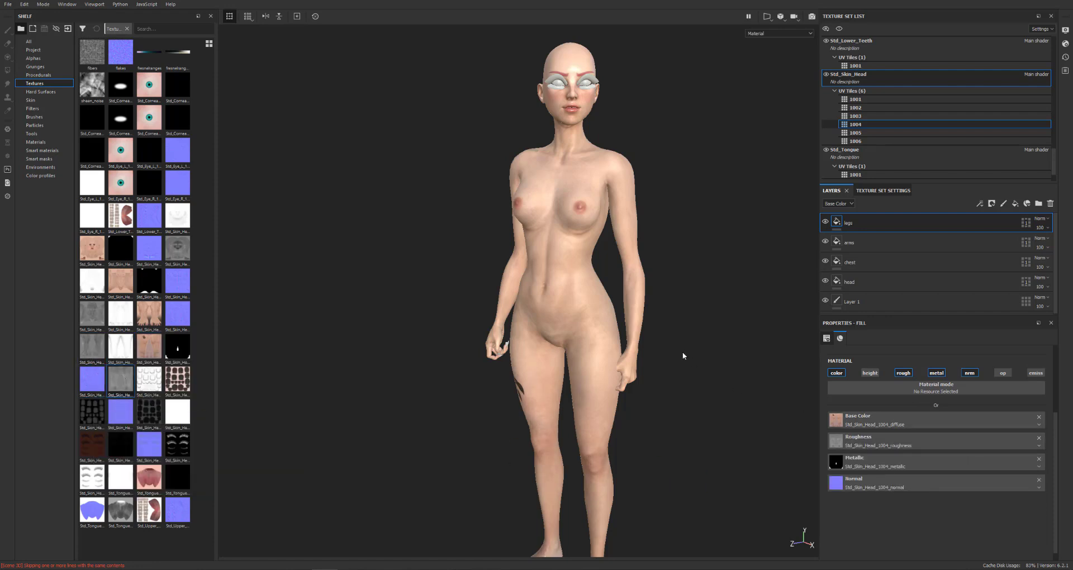
- Add a fill layer named nails and restrict it to UV tile 1005
{"action": "left_click", "coordinate": [1016, 204]}
{"action": "double_click", "coordinate": [863, 225]}
{"action": "type", "text": "nails"}
{"action": "key", "text": "Return"}
{"action": "left_click", "coordinate": [1026, 223]}
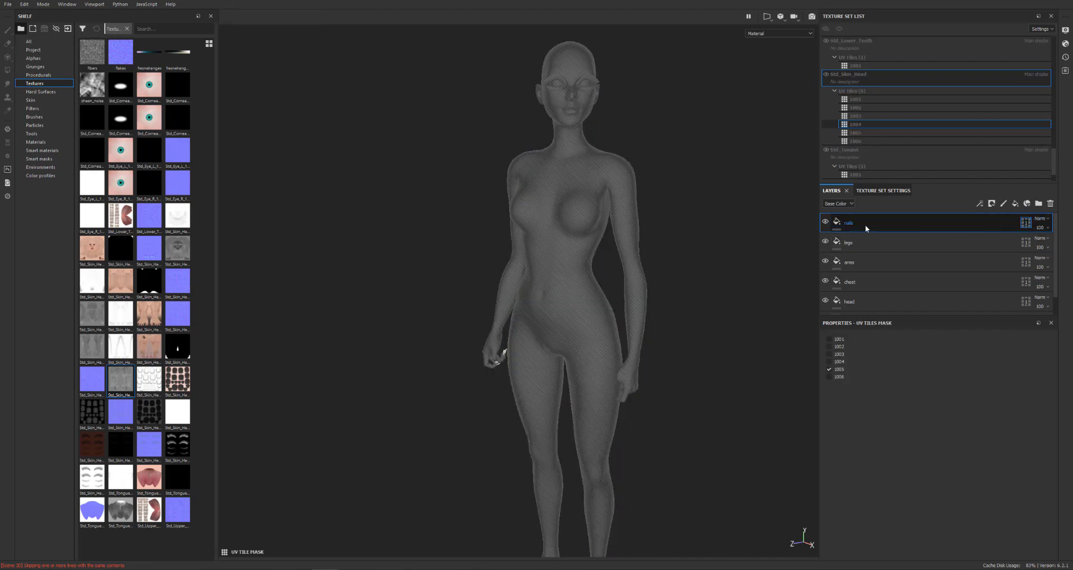
{"action": "left_click", "coordinate": [864, 224]}
- Assign the Std_Skin_Head_1005 diffuse, normal, metallic and roughness textures to the nails layer
{"action": "left_click_drag", "start_coordinate": [178, 379], "coordinate": [951, 419]}
{"action": "left_click_drag", "start_coordinate": [121, 412], "coordinate": [936, 520]}
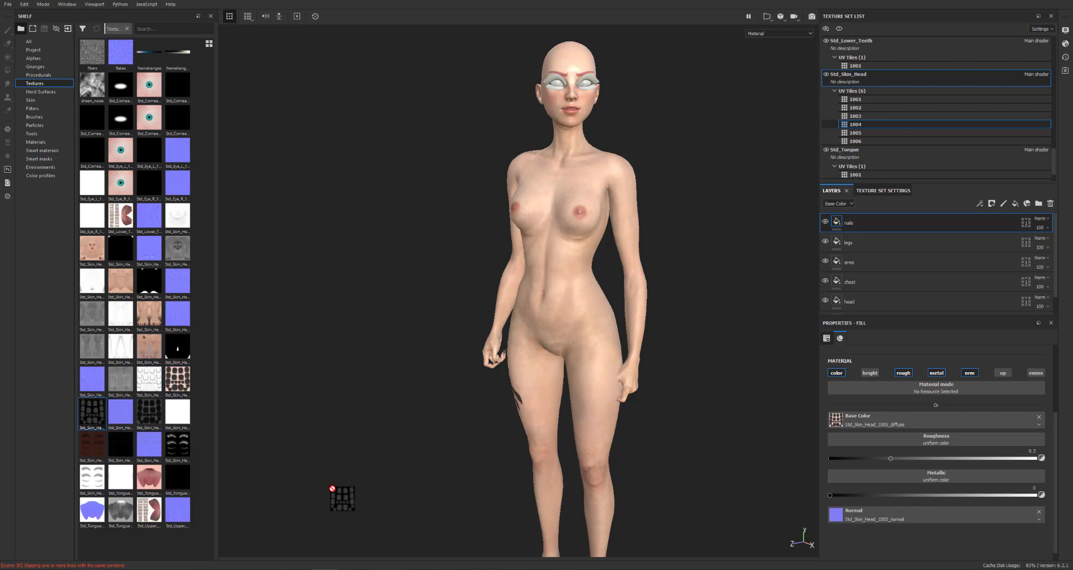
{"action": "left_click_drag", "start_coordinate": [146, 414], "coordinate": [965, 437]}
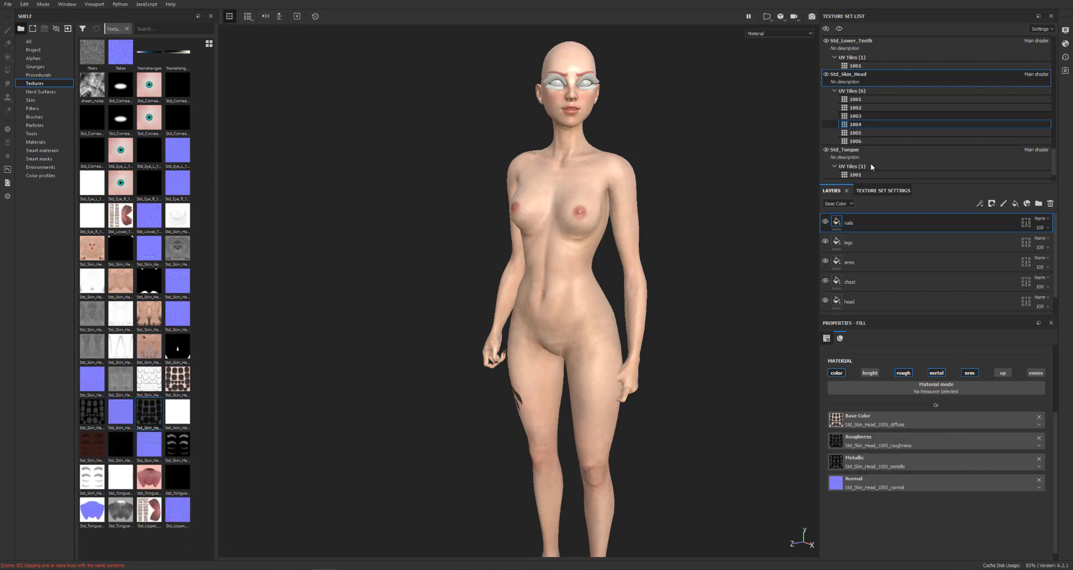
- Add a fill layer named lashes and restrict it to UV tile 1006
{"action": "left_click", "coordinate": [1015, 205]}
{"action": "type", "text": "lashes"}
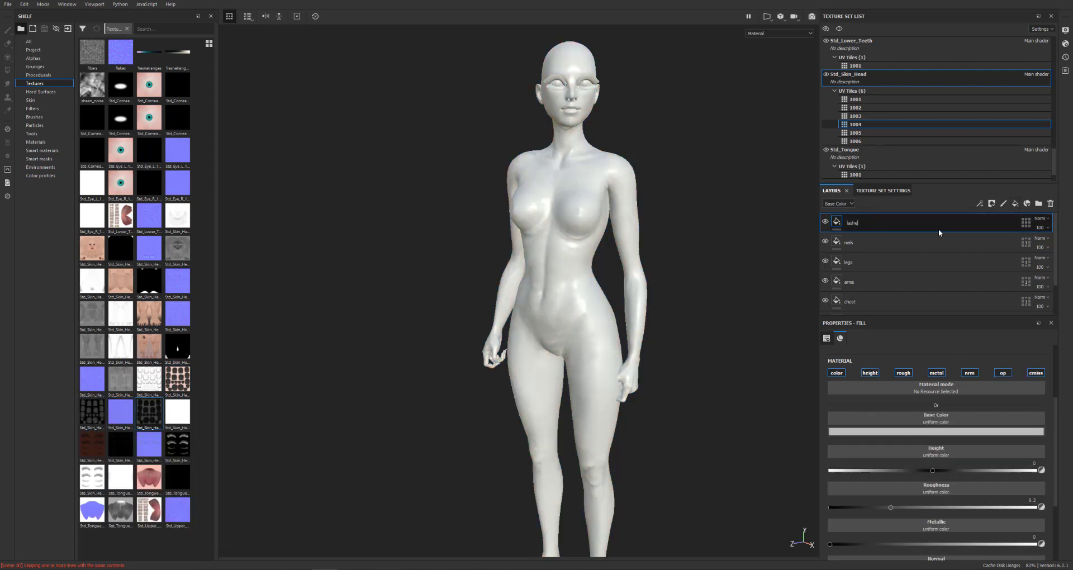
{"action": "left_click", "coordinate": [1026, 223]}
{"action": "left_click", "coordinate": [829, 377]}
{"action": "left_click", "coordinate": [830, 370]}
{"action": "left_click", "coordinate": [837, 222]}
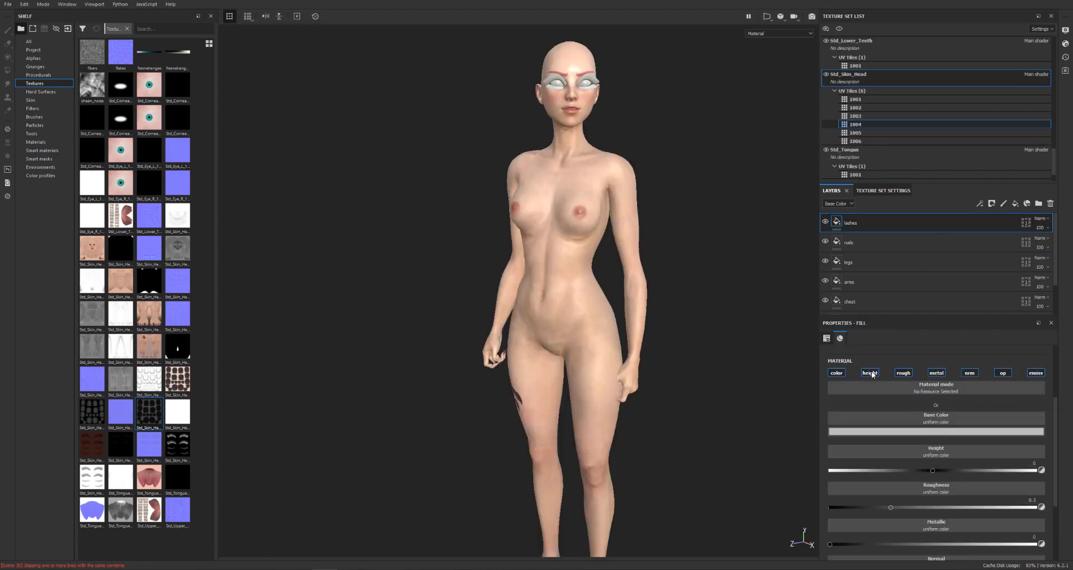
- Turn off the lashes layer's height and emissive channels and assign the Std_Skin_Head_1006 diffuse, roughness, metallic, normal and opacity textures
{"action": "left_click", "coordinate": [871, 373]}
{"action": "left_click", "coordinate": [1003, 372]}
{"action": "left_click", "coordinate": [1036, 373]}
{"action": "left_click_drag", "start_coordinate": [93, 447], "coordinate": [937, 476]}
{"action": "left_click_drag", "start_coordinate": [148, 447], "coordinate": [951, 500]}
{"action": "left_click", "coordinate": [1003, 372]}
{"action": "left_click_drag", "start_coordinate": [177, 446], "coordinate": [931, 519]}
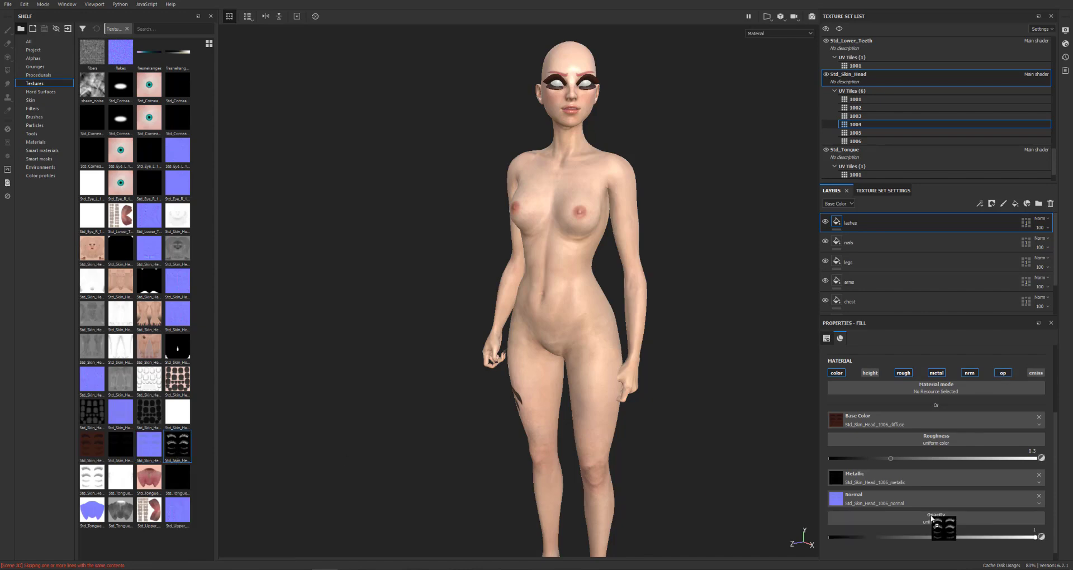
{"action": "left_click_drag", "start_coordinate": [93, 478], "coordinate": [937, 439]}
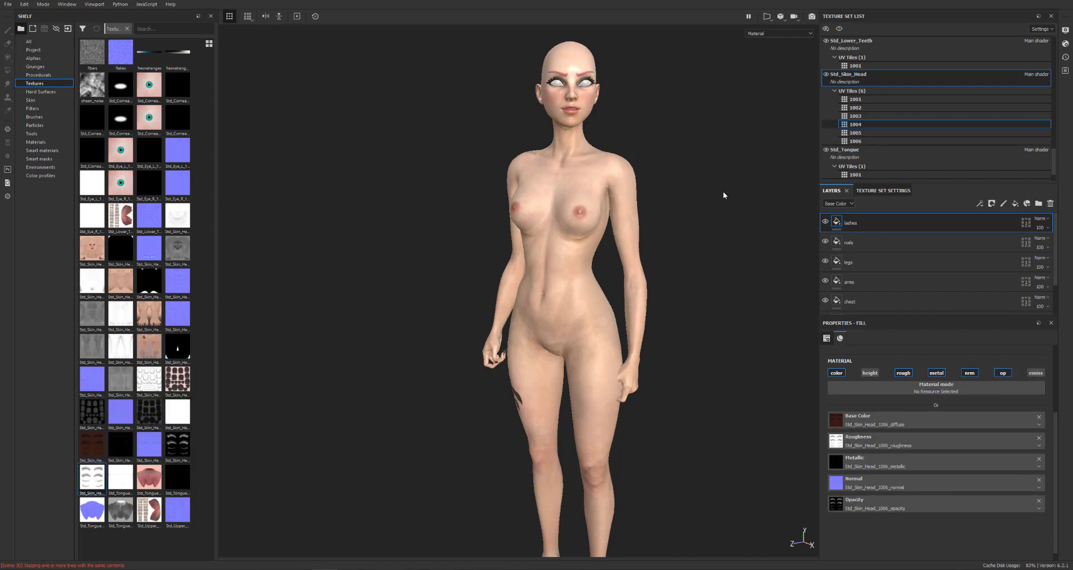
- Check the lashes on the face and show the outfit texture sets again
{"action": "middle_click_drag", "start_coordinate": [723, 196], "coordinate": [717, 292], "text": "alt"}
{"action": "scroll", "coordinate": [716, 292], "scroll_direction": "up", "scroll_amount": 5}
{"action": "left_click_drag", "start_coordinate": [717, 293], "coordinate": [712, 325], "text": "alt"}
{"action": "scroll", "coordinate": [673, 328], "scroll_direction": "down", "scroll_amount": 5}
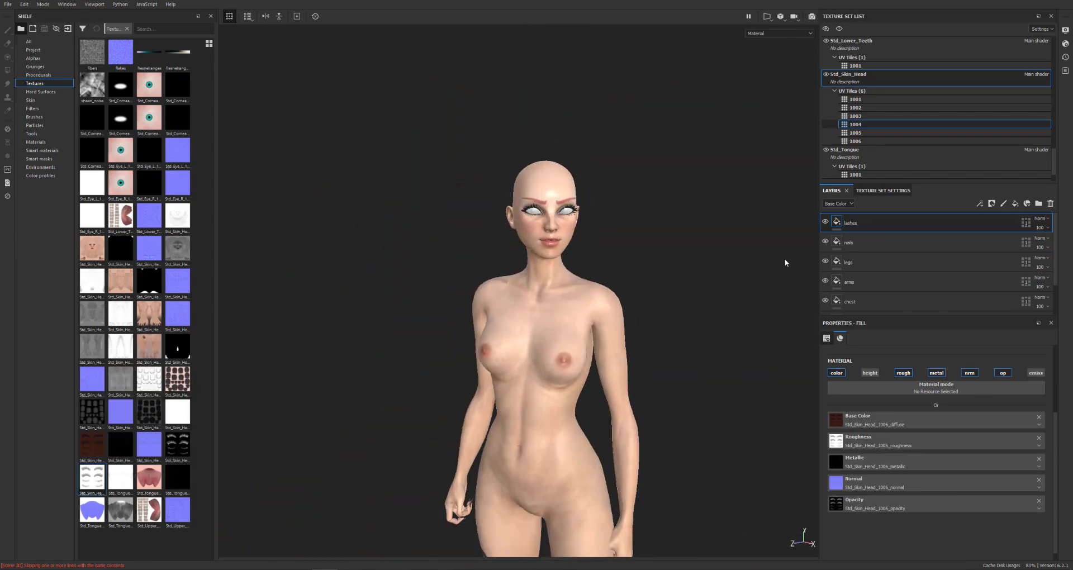
{"action": "scroll", "coordinate": [828, 142], "scroll_direction": "down", "scroll_amount": 1}
{"action": "left_click", "coordinate": [827, 141]}
- Examine the textured skin together with the outfit from several angles and distances
{"action": "left_click_drag", "start_coordinate": [783, 377], "coordinate": [692, 386], "text": "alt"}
{"action": "middle_click_drag", "start_coordinate": [694, 428], "coordinate": [695, 324], "text": "alt"}
{"action": "scroll", "coordinate": [763, 357], "scroll_direction": "down", "scroll_amount": 4}
{"action": "left_click_drag", "start_coordinate": [765, 359], "coordinate": [648, 356], "text": "alt"}
{"action": "scroll", "coordinate": [613, 283], "scroll_direction": "up", "scroll_amount": 5}
{"action": "left_click_drag", "start_coordinate": [613, 283], "coordinate": [790, 297], "text": "alt"}
{"action": "middle_click_drag", "start_coordinate": [727, 140], "coordinate": [733, 347], "text": "alt"}
{"action": "left_click_drag", "start_coordinate": [772, 279], "coordinate": [648, 275], "text": "alt"}
{"action": "middle_click_drag", "start_coordinate": [647, 275], "coordinate": [653, 326], "text": "alt"}
{"action": "scroll", "coordinate": [910, 138], "scroll_direction": "down", "scroll_amount": 10}
- Add a fill layer above lashes, set its blend mode to Multiply and name it tan
{"action": "left_click", "coordinate": [1016, 204]}
{"action": "left_click", "coordinate": [1040, 218]}
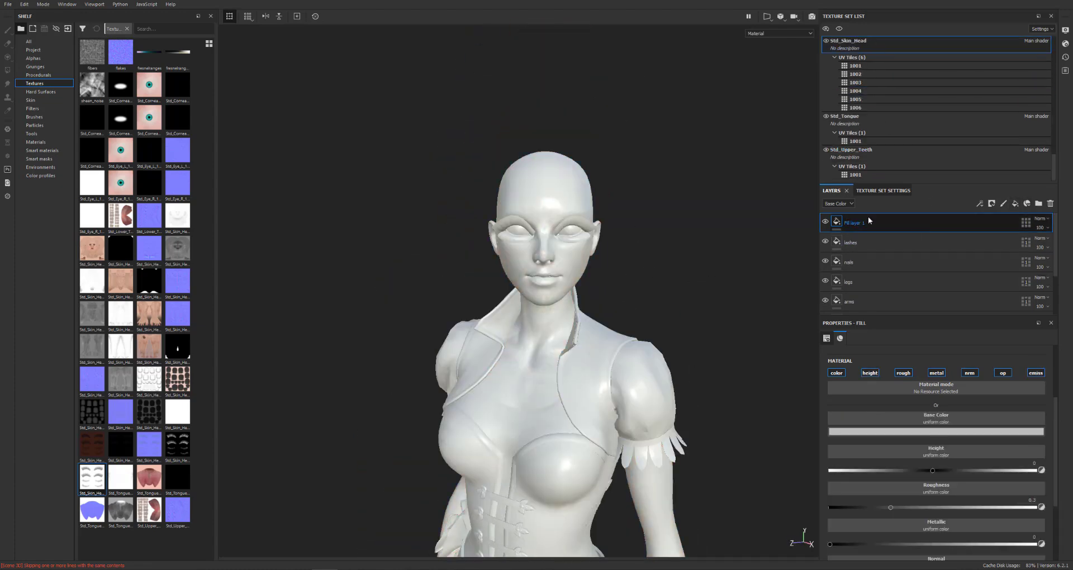
{"action": "left_click", "coordinate": [1040, 262]}
{"action": "double_click", "coordinate": [846, 230]}
{"action": "type", "text": "tan"}
{"action": "key", "text": "Return"}
- Leave only the color channel active on the tan layer and set its base color to a light tan
{"action": "left_click", "coordinate": [871, 373]}
{"action": "left_click", "coordinate": [903, 373]}
{"action": "left_click", "coordinate": [937, 373]}
{"action": "left_click", "coordinate": [970, 373]}
{"action": "left_click", "coordinate": [1003, 374]}
{"action": "left_click", "coordinate": [1036, 374]}
{"action": "left_click", "coordinate": [984, 511]}
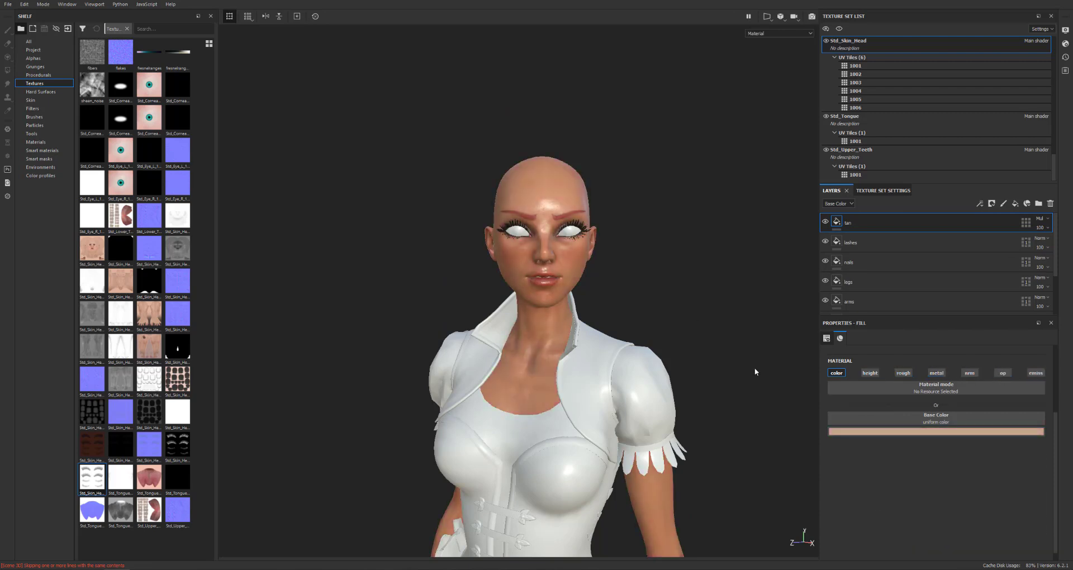
- Set the tan layer's opacity to 47, comparing the skin with the layer on and off
{"action": "left_click_drag", "start_coordinate": [1055, 243], "coordinate": [1058, 244]}
{"action": "scroll", "coordinate": [614, 218], "scroll_direction": "down", "scroll_amount": 3}
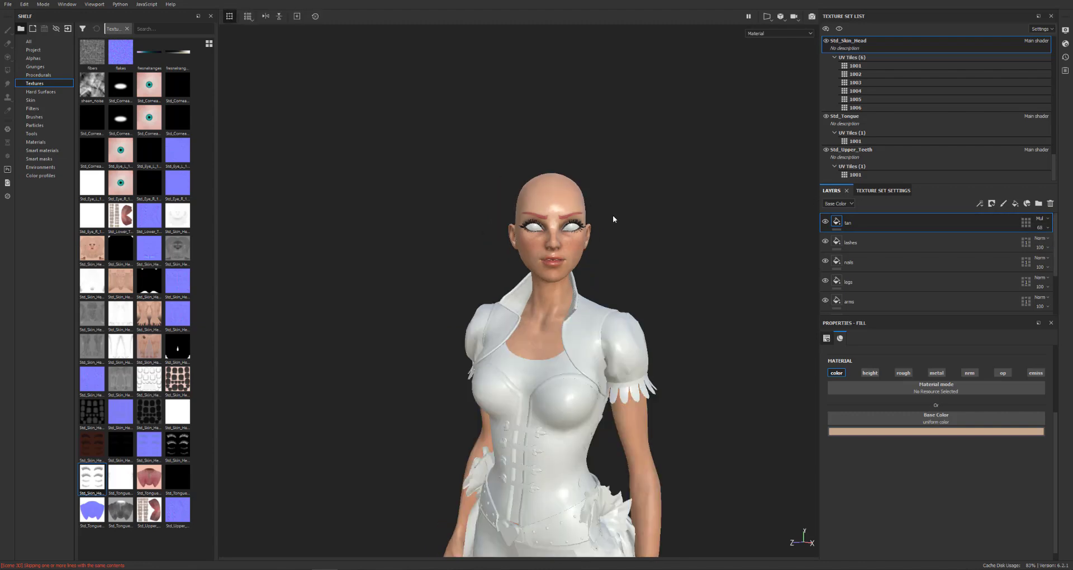
{"action": "scroll", "coordinate": [614, 218], "scroll_direction": "up", "scroll_amount": 10}
{"action": "left_click", "coordinate": [827, 222]}
{"action": "left_click", "coordinate": [827, 223]}
{"action": "scroll", "coordinate": [705, 377], "scroll_direction": "down", "scroll_amount": 10}
{"action": "left_click_drag", "start_coordinate": [704, 376], "coordinate": [705, 347], "text": "alt"}
{"action": "left_click", "coordinate": [1047, 227]}
{"action": "mouse_move", "coordinate": [1059, 244]}
{"action": "left_mouse_down"}
{"action": "mouse_move", "coordinate": [1013, 256]}
{"action": "mouse_move", "coordinate": [1052, 246]}
{"action": "left_mouse_up"}
- Add a fill layer to Std_Cornea_L_3 with color, rough, metal and nrm active, and assign its Std_Cornea_L_1001 diffuse, metallic and roughness maps
{"action": "right_click_drag", "start_coordinate": [666, 187], "coordinate": [791, 215], "text": "alt"}
{"action": "mouse_move", "coordinate": [791, 215]}
{"action": "left_mouse_down", "text": "alt"}
{"action": "mouse_move", "coordinate": [673, 194]}
{"action": "mouse_move", "coordinate": [791, 221]}
{"action": "left_mouse_up", "text": "alt"}
{"action": "right_click_drag", "start_coordinate": [688, 247], "coordinate": [666, 319], "text": "alt"}
{"action": "mouse_move", "coordinate": [766, 285]}
{"action": "left_mouse_down", "text": "alt"}
{"action": "mouse_move", "coordinate": [620, 288]}
{"action": "mouse_move", "coordinate": [763, 274]}
{"action": "left_mouse_up", "text": "alt"}
{"action": "scroll", "coordinate": [874, 60], "scroll_direction": "up", "scroll_amount": 2}
{"action": "scroll", "coordinate": [874, 59], "scroll_direction": "up", "scroll_amount": 3}
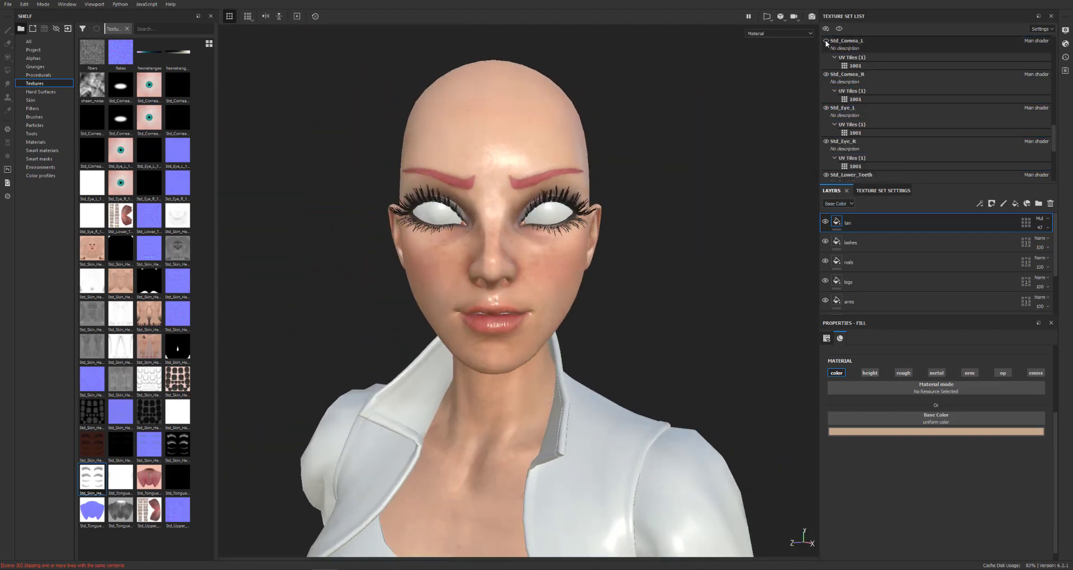
{"action": "left_click", "coordinate": [875, 66]}
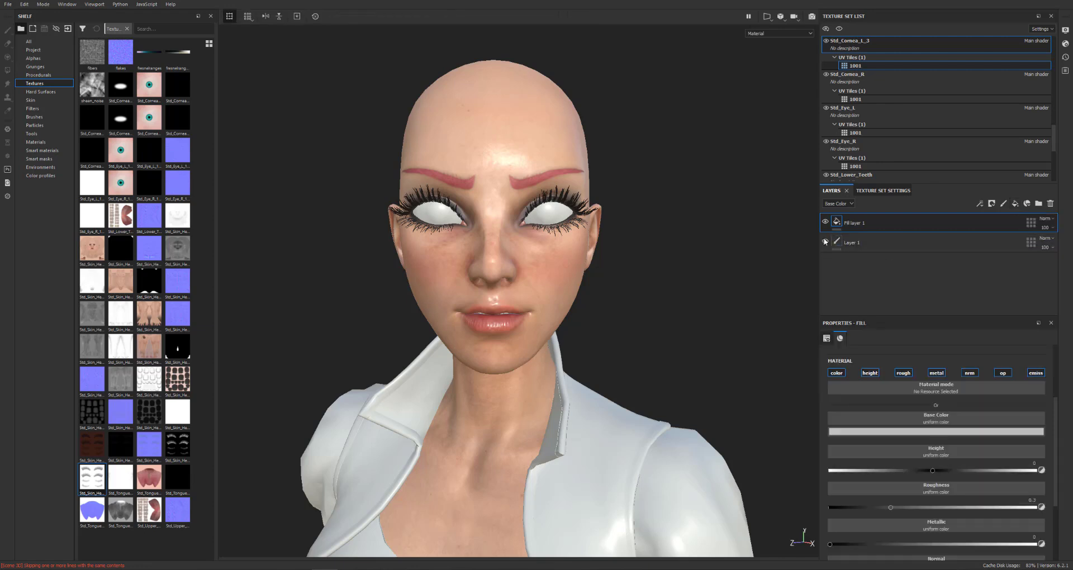
{"action": "left_click", "coordinate": [971, 220]}
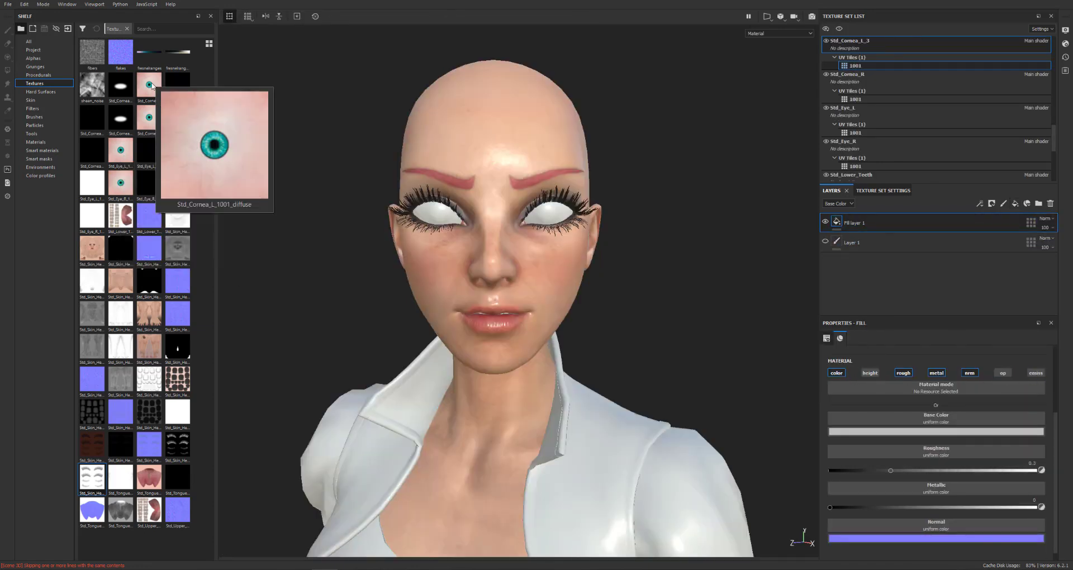
{"action": "left_click_drag", "start_coordinate": [149, 85], "coordinate": [936, 420]}
{"action": "left_click_drag", "start_coordinate": [175, 80], "coordinate": [936, 476]}
{"action": "left_click_drag", "start_coordinate": [92, 119], "coordinate": [937, 442]}
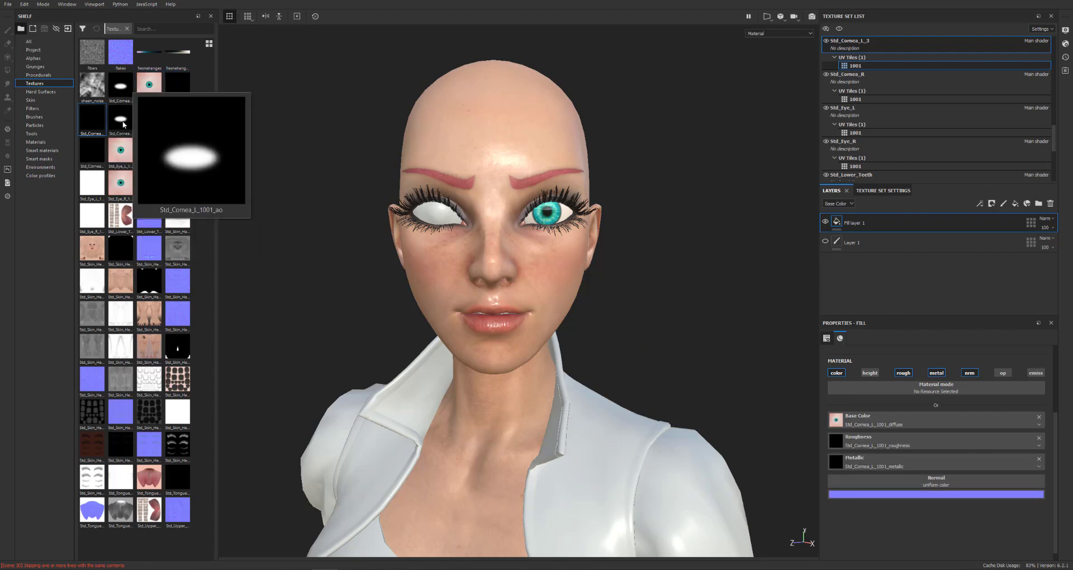
- Add a fill layer to Std_Cornea_R without height, op and emiss, and assign the cornea diffuse, metallic and roughness textures
{"action": "left_click", "coordinate": [906, 78]}
{"action": "left_click", "coordinate": [870, 372]}
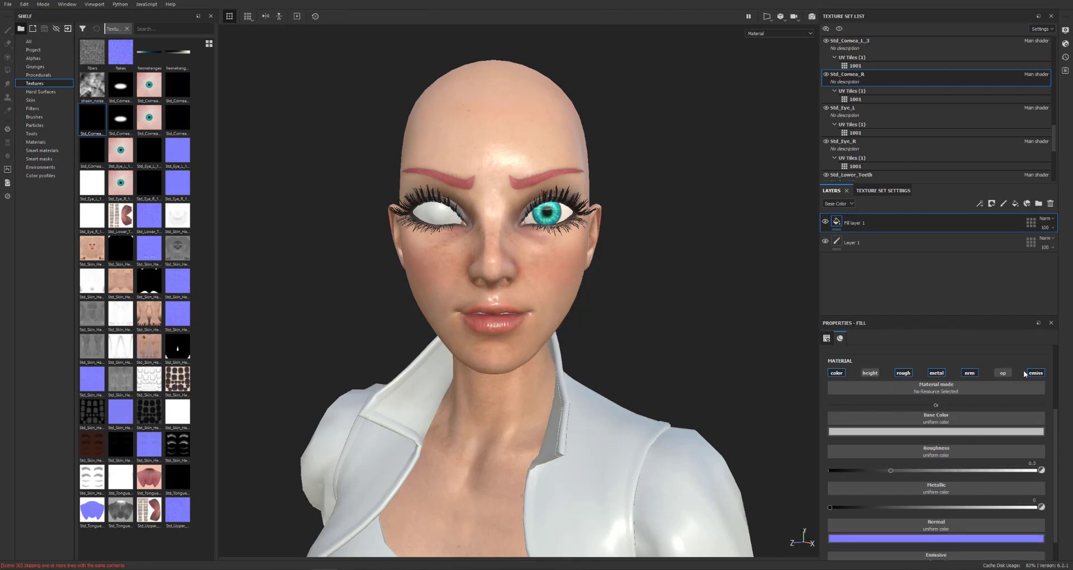
{"action": "left_click_drag", "start_coordinate": [150, 85], "coordinate": [936, 476]}
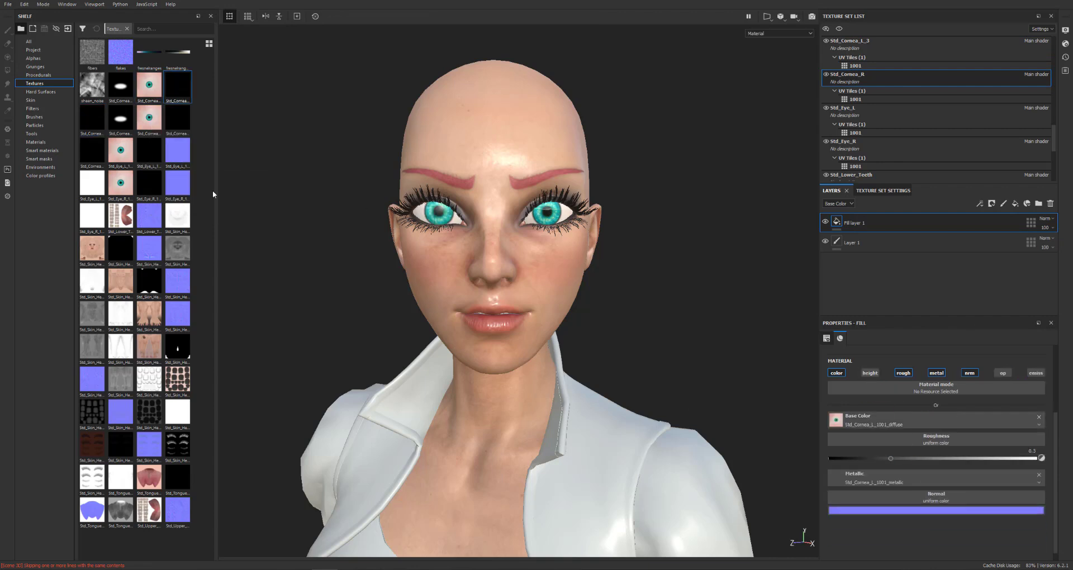
{"action": "left_click_drag", "start_coordinate": [92, 119], "coordinate": [937, 442]}
- Give Std_Eye_L a color, rough, metal and nrm fill layer using the Std_Eye_L_1001 diffuse, metallic, normal and roughness textures
{"action": "left_click", "coordinate": [861, 109]}
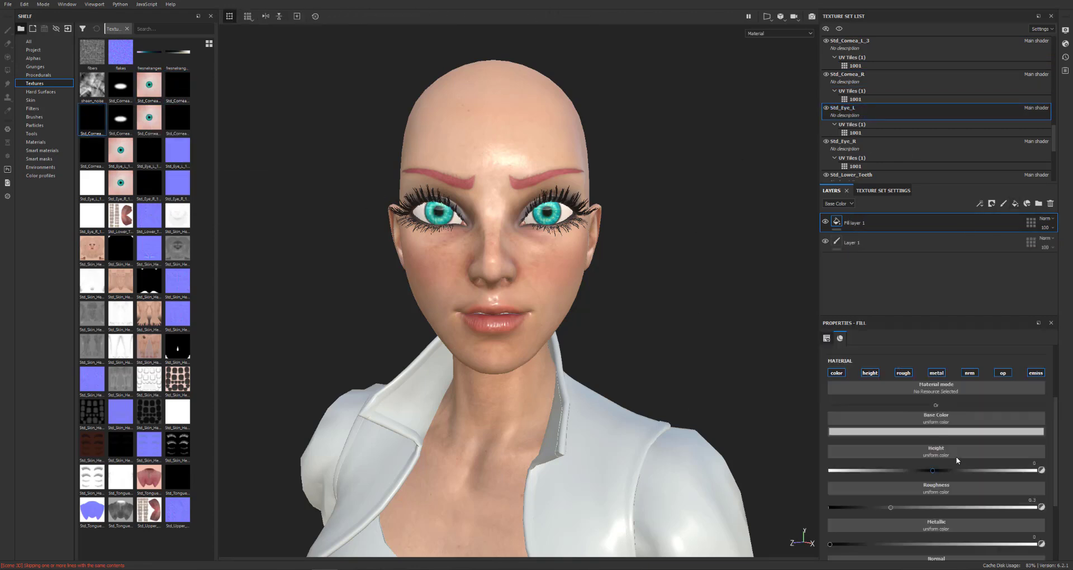
{"action": "mouse_move", "coordinate": [121, 150]}
{"action": "left_click_drag", "start_coordinate": [121, 150], "coordinate": [937, 420]}
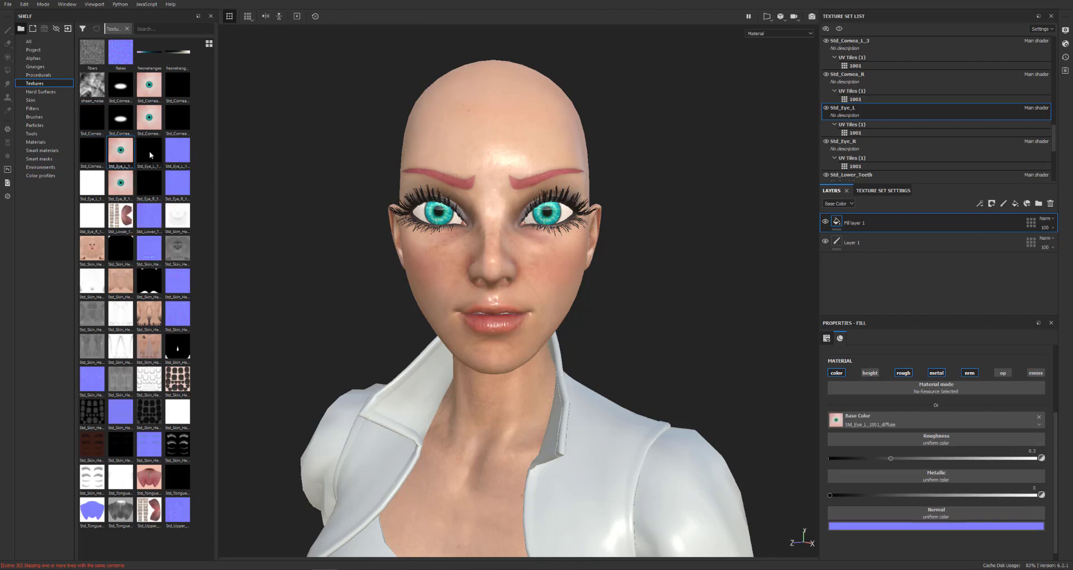
{"action": "left_click_drag", "start_coordinate": [959, 479], "coordinate": [951, 477]}
{"action": "left_click_drag", "start_coordinate": [177, 150], "coordinate": [913, 497]}
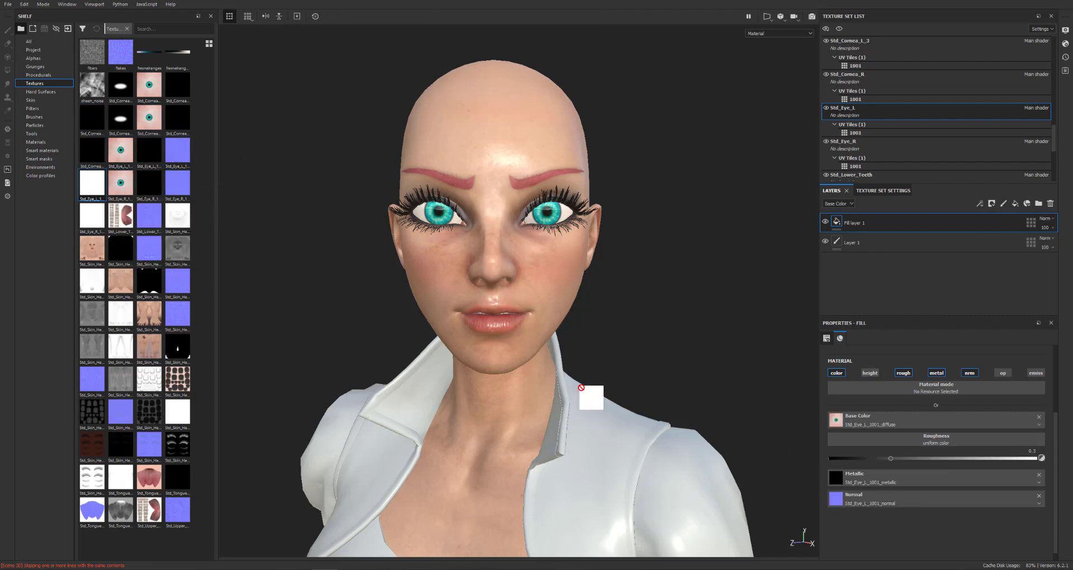
- Add a fill layer to Std_Eye_R and assign the Std_Eye_R_1001 diffuse, metallic, normal and roughness textures to its channels
{"action": "left_click", "coordinate": [843, 142]}
{"action": "left_click", "coordinate": [1015, 203]}
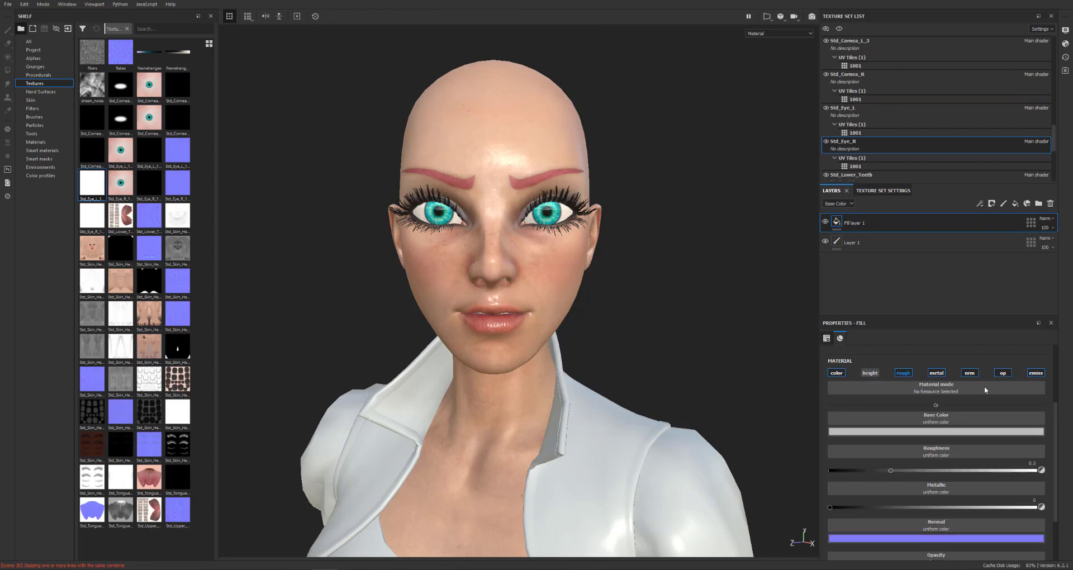
{"action": "left_click_drag", "start_coordinate": [121, 182], "coordinate": [936, 419]}
{"action": "left_click_drag", "start_coordinate": [147, 187], "coordinate": [917, 498]}
{"action": "left_click_drag", "start_coordinate": [93, 216], "coordinate": [917, 440]}
- Examine the textured eyes and the face from several angles and distances
{"action": "scroll", "coordinate": [659, 260], "scroll_direction": "down", "scroll_amount": 5}
{"action": "left_click_drag", "start_coordinate": [642, 253], "coordinate": [721, 311], "text": "alt"}
{"action": "right_click_drag", "start_coordinate": [721, 311], "coordinate": [643, 220], "text": "alt"}
{"action": "left_click_drag", "start_coordinate": [642, 220], "coordinate": [559, 252], "text": "alt"}
{"action": "scroll", "coordinate": [693, 291], "scroll_direction": "down", "scroll_amount": 5}
{"action": "scroll", "coordinate": [656, 313], "scroll_direction": "up", "scroll_amount": 6}
{"action": "scroll", "coordinate": [913, 111], "scroll_direction": "down", "scroll_amount": 5}
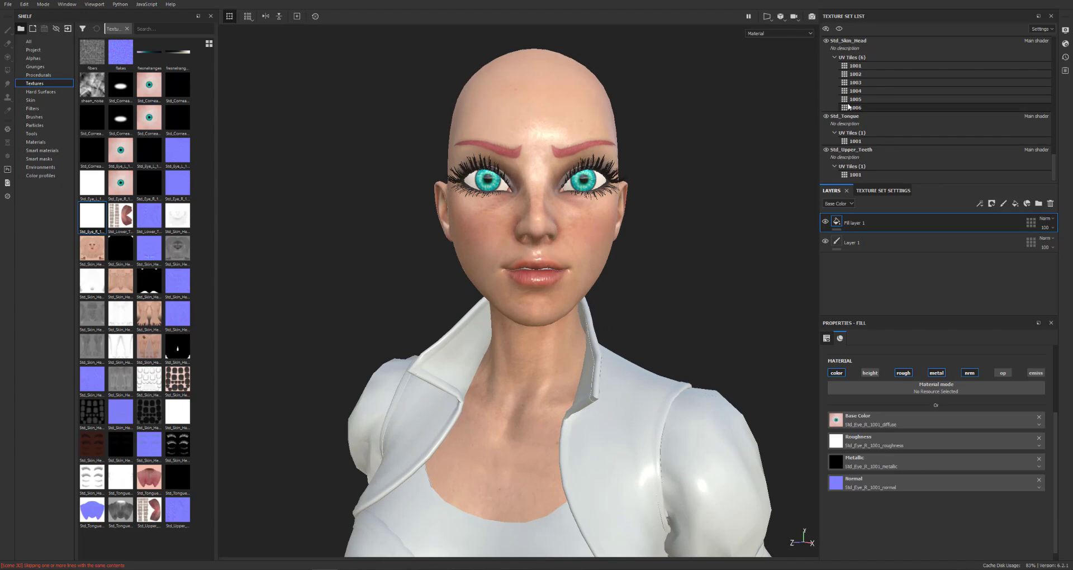
- Add a color-only fill layer named redness above tan in Std_Skin_Head, with a black mask and a paint effect
{"action": "left_click", "coordinate": [858, 66]}
{"action": "left_click_drag", "start_coordinate": [749, 263], "coordinate": [681, 276], "text": "alt"}
{"action": "left_click", "coordinate": [1016, 204]}
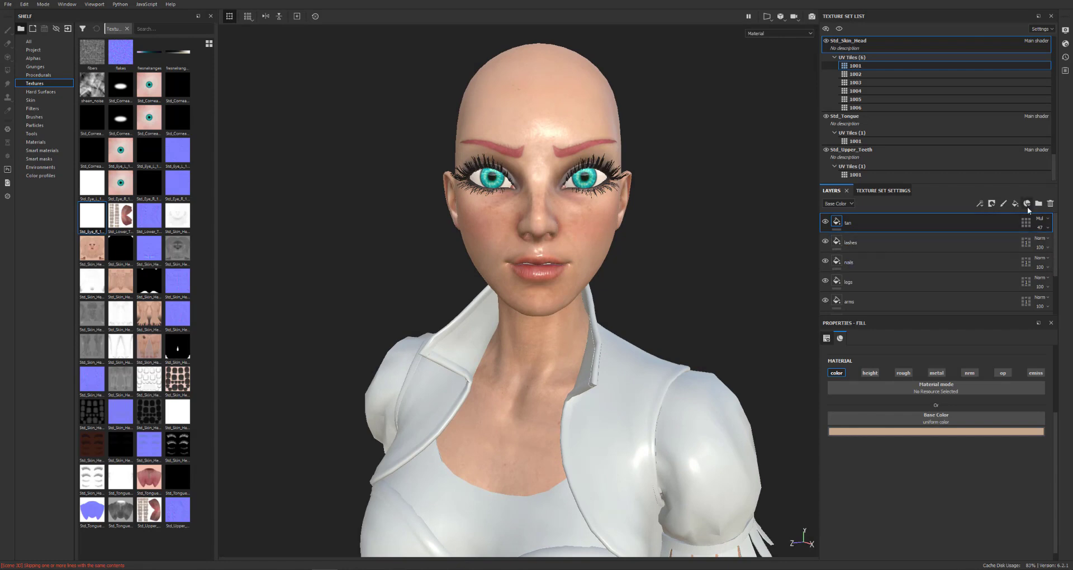
{"action": "left_click_drag", "start_coordinate": [870, 373], "coordinate": [1036, 374]}
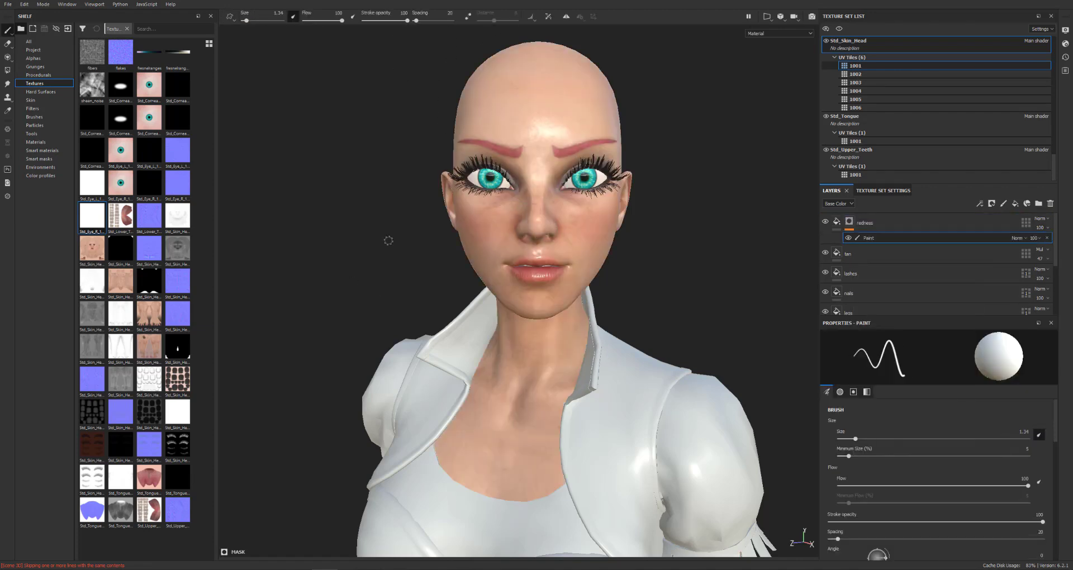
- Set the redness layer's blend mode to Multiply and give it a red base color
{"action": "left_click", "coordinate": [1042, 218]}
{"action": "left_click", "coordinate": [1029, 258]}
{"action": "left_click", "coordinate": [837, 222]}
{"action": "left_click", "coordinate": [933, 432]}
{"action": "left_click", "coordinate": [981, 457]}
{"action": "key", "text": "1"}
- Choose the Dry Mud brush and paint redness over the nose and cheeks in the redness layer's mask
{"action": "left_click", "coordinate": [34, 116]}
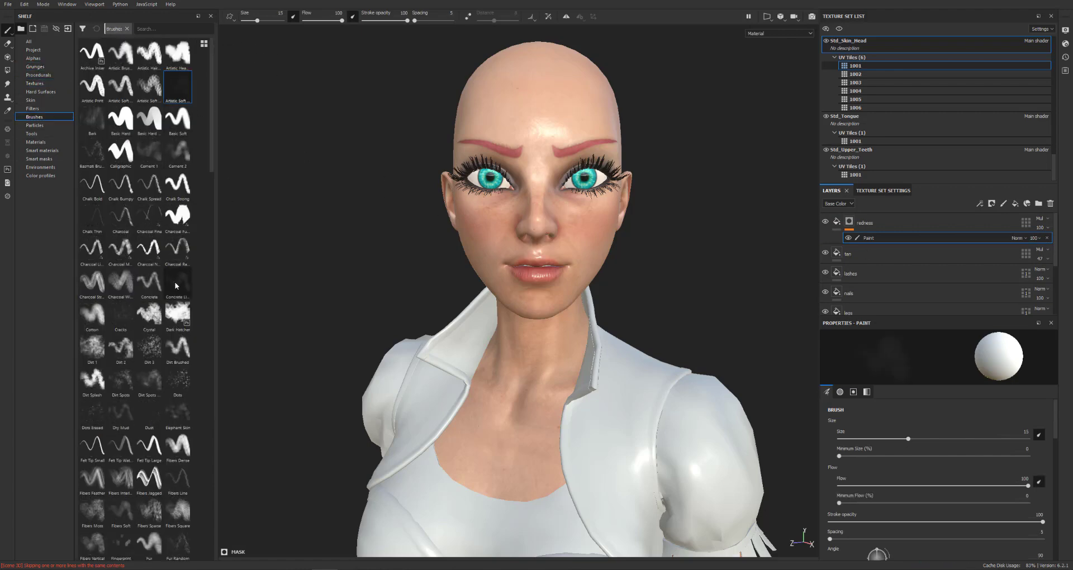
{"action": "scroll", "coordinate": [167, 217], "scroll_direction": "down", "scroll_amount": 5}
{"action": "left_click", "coordinate": [92, 266]}
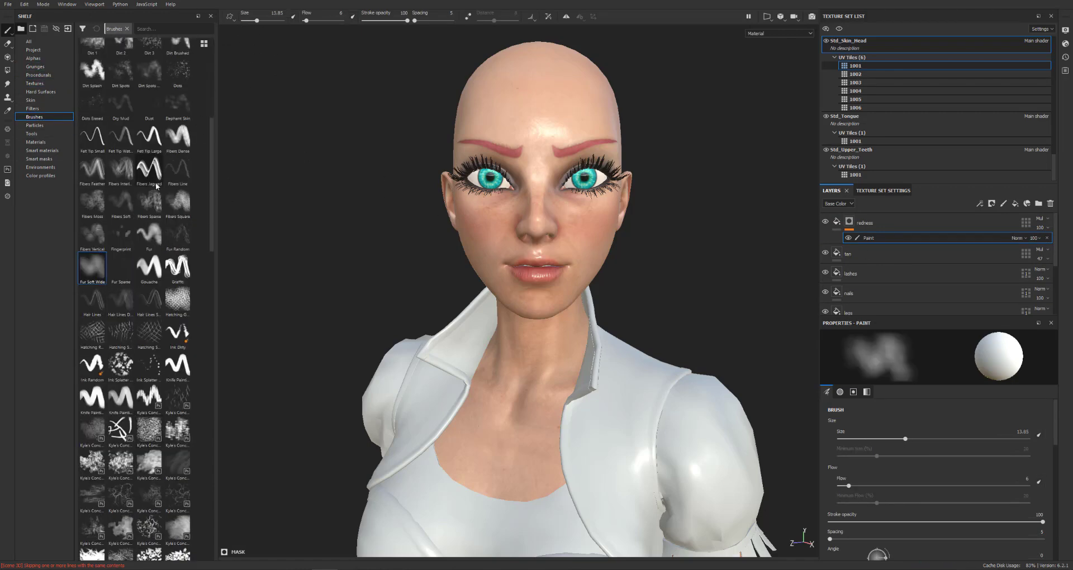
{"action": "left_click", "coordinate": [122, 95]}
{"action": "mouse_move", "coordinate": [683, 283]}
{"action": "left_mouse_down", "text": "alt"}
{"action": "mouse_move", "coordinate": [898, 304]}
{"action": "mouse_move", "coordinate": [788, 294]}
{"action": "left_mouse_up", "text": "alt"}
{"action": "left_click_drag", "start_coordinate": [551, 241], "coordinate": [529, 217], "text": "alt"}
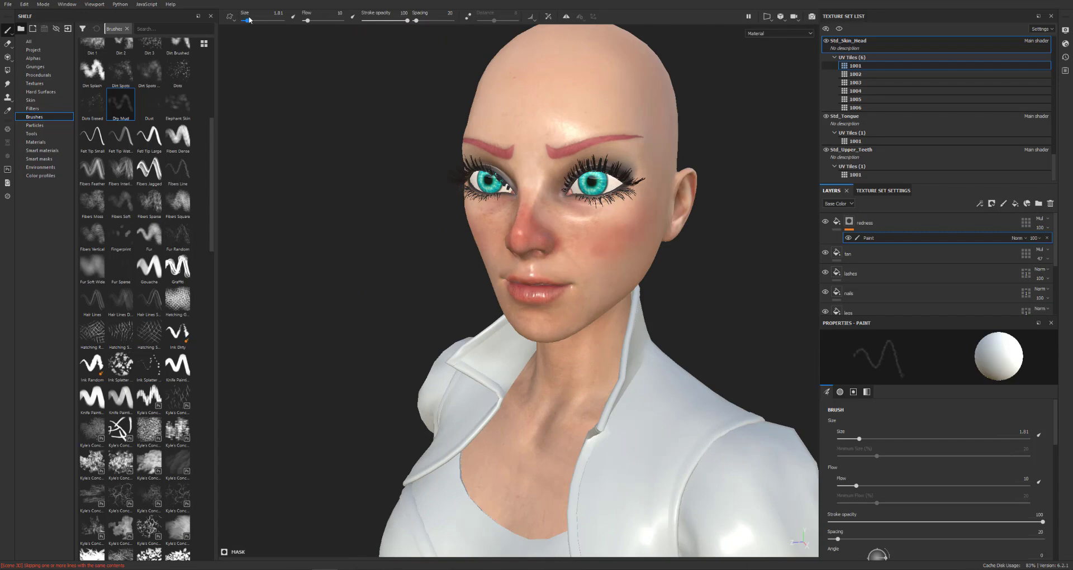
{"action": "left_click_drag", "start_coordinate": [591, 240], "coordinate": [419, 235], "text": "alt"}
- Adjust the redness layer's base color and lower the layer's opacity to soften the blush on the face
{"action": "left_click", "coordinate": [837, 222]}
{"action": "left_click", "coordinate": [927, 432]}
{"action": "left_click_drag", "start_coordinate": [796, 319], "coordinate": [710, 305], "text": "alt"}
{"action": "left_click", "coordinate": [851, 222]}
{"action": "mouse_move", "coordinate": [799, 280]}
{"action": "left_mouse_down", "text": "alt"}
{"action": "mouse_move", "coordinate": [745, 297]}
{"action": "mouse_move", "coordinate": [786, 337]}
{"action": "mouse_move", "coordinate": [807, 327]}
{"action": "left_mouse_up", "text": "alt"}
{"action": "left_click", "coordinate": [1043, 227]}
{"action": "left_click_drag", "start_coordinate": [1069, 243], "coordinate": [1055, 246]}
{"action": "mouse_move", "coordinate": [702, 340]}
{"action": "left_mouse_down", "text": "alt"}
{"action": "mouse_move", "coordinate": [554, 237]}
{"action": "mouse_move", "coordinate": [544, 275]}
{"action": "mouse_move", "coordinate": [683, 324]}
{"action": "mouse_move", "coordinate": [395, 337]}
{"action": "mouse_move", "coordinate": [569, 363]}
{"action": "mouse_move", "coordinate": [762, 251]}
{"action": "mouse_move", "coordinate": [434, 256]}
{"action": "mouse_move", "coordinate": [357, 302]}
{"action": "mouse_move", "coordinate": [641, 360]}
{"action": "left_mouse_up", "text": "alt"}
{"action": "right_click_drag", "start_coordinate": [642, 359], "coordinate": [721, 240], "text": "alt"}
{"action": "left_click_drag", "start_coordinate": [721, 240], "coordinate": [626, 246], "text": "alt"}
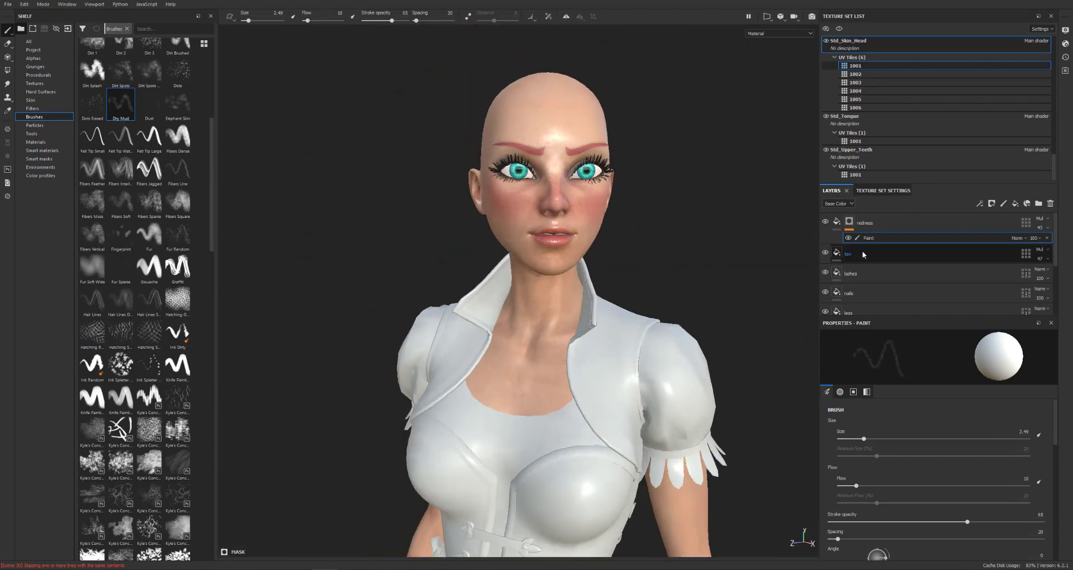
- Try the tan layer in Normal mode at a lower opacity and exclude tiles 1005 and 1006 in its UV tile mask
{"action": "left_click", "coordinate": [864, 253]}
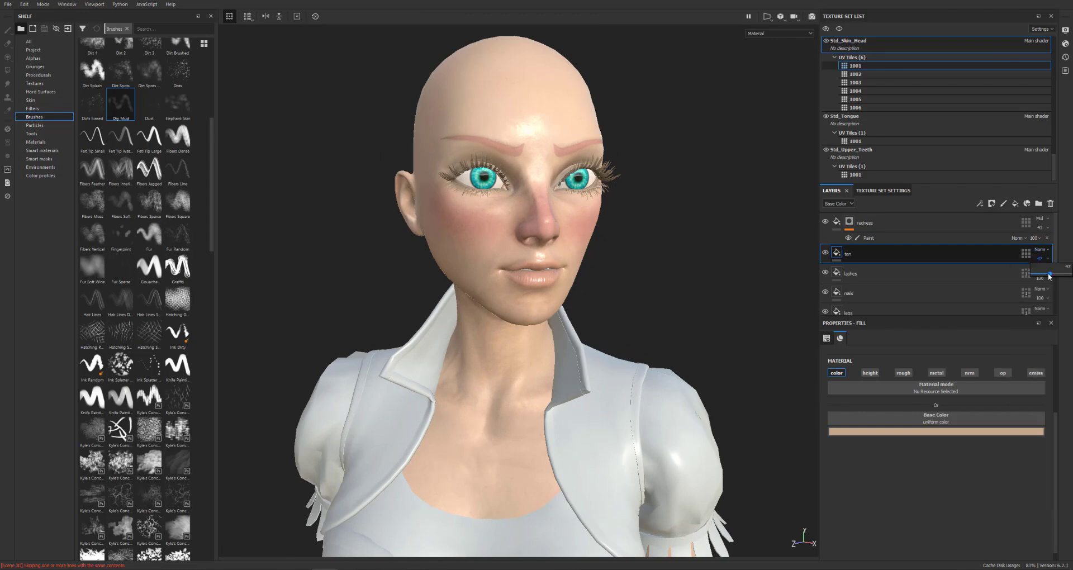
{"action": "left_click_drag", "start_coordinate": [1051, 276], "coordinate": [1045, 275]}
{"action": "left_click", "coordinate": [1026, 254]}
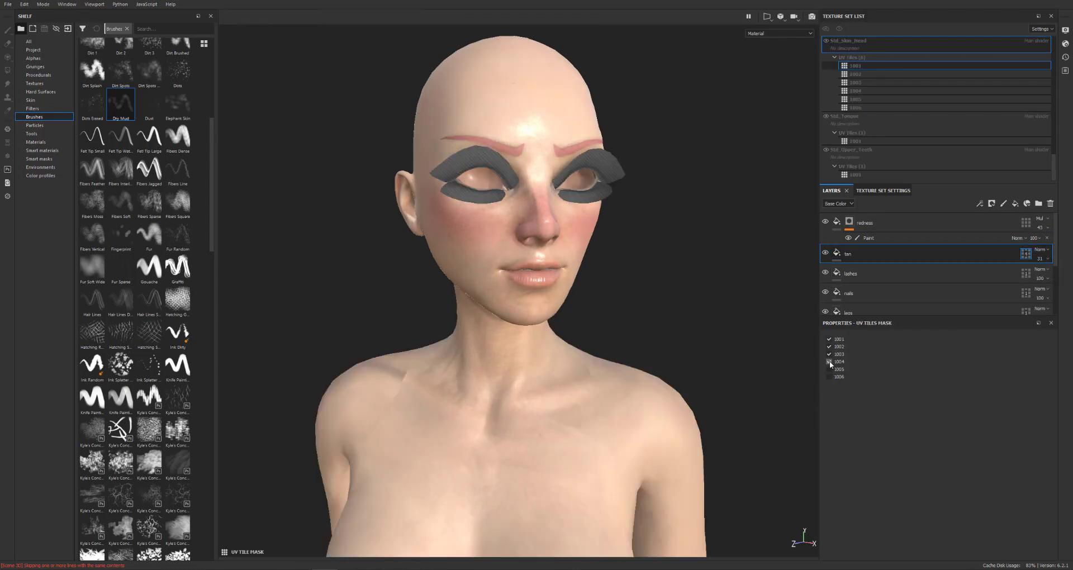
{"action": "left_click", "coordinate": [837, 253]}
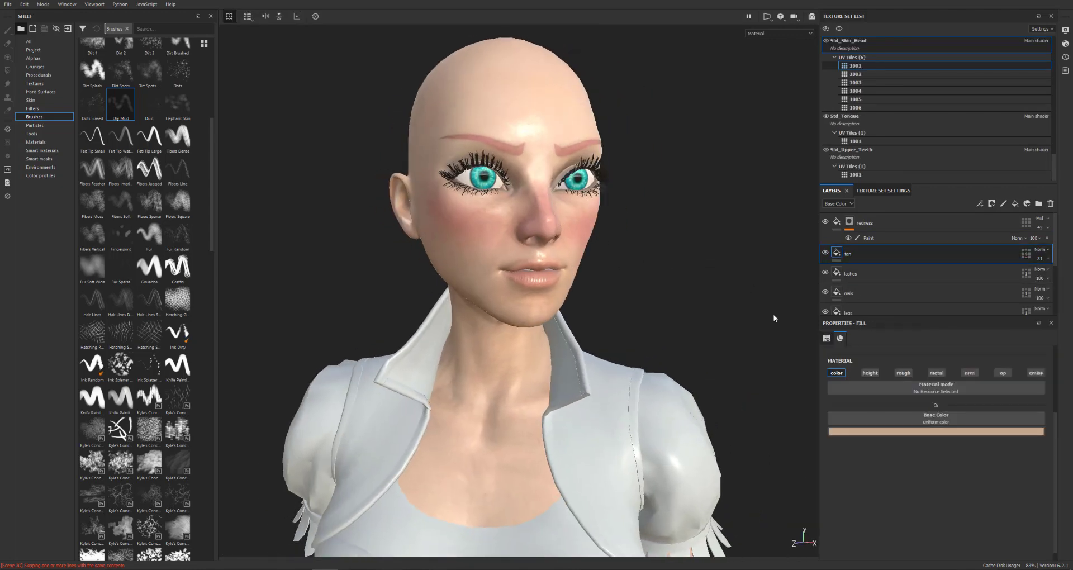
- Give the tan layer a more saturated orange-brown base color, Multiply blend mode and an opacity of 30
{"action": "left_click", "coordinate": [956, 432]}
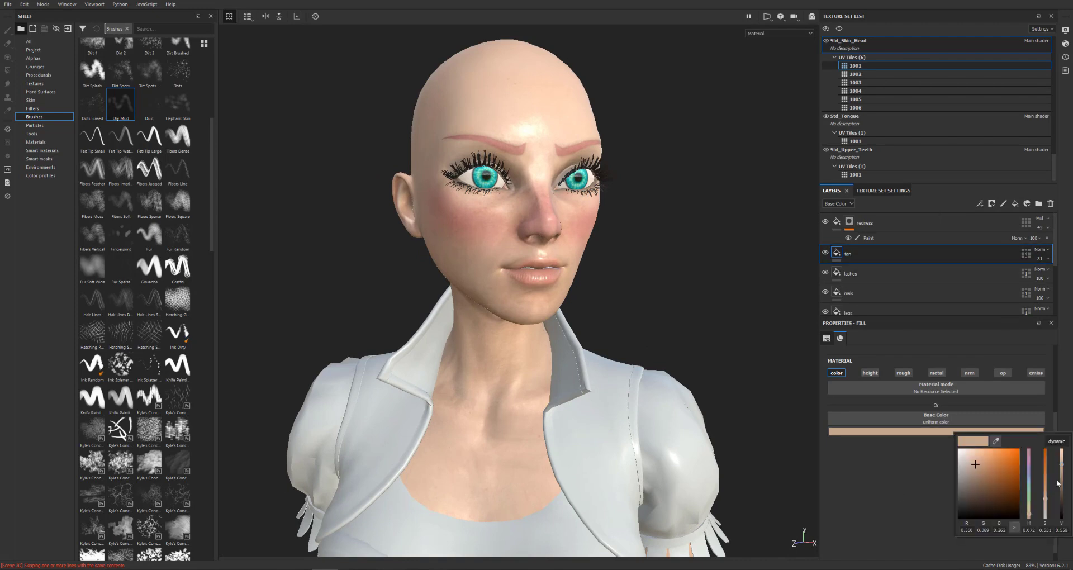
{"action": "left_click_drag", "start_coordinate": [1064, 477], "coordinate": [1064, 478]}
{"action": "left_click", "coordinate": [1042, 250]}
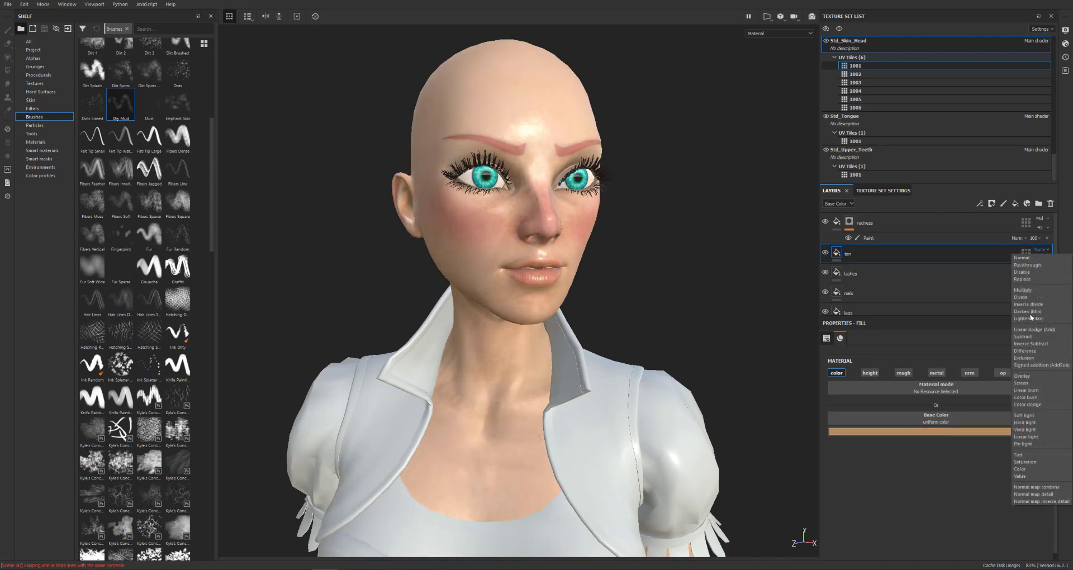
{"action": "left_click", "coordinate": [1035, 288]}
{"action": "left_click", "coordinate": [1040, 259]}
{"action": "mouse_move", "coordinate": [1044, 274]}
{"action": "left_mouse_down"}
{"action": "mouse_move", "coordinate": [1053, 277]}
{"action": "mouse_move", "coordinate": [1043, 276]}
{"action": "left_mouse_up"}
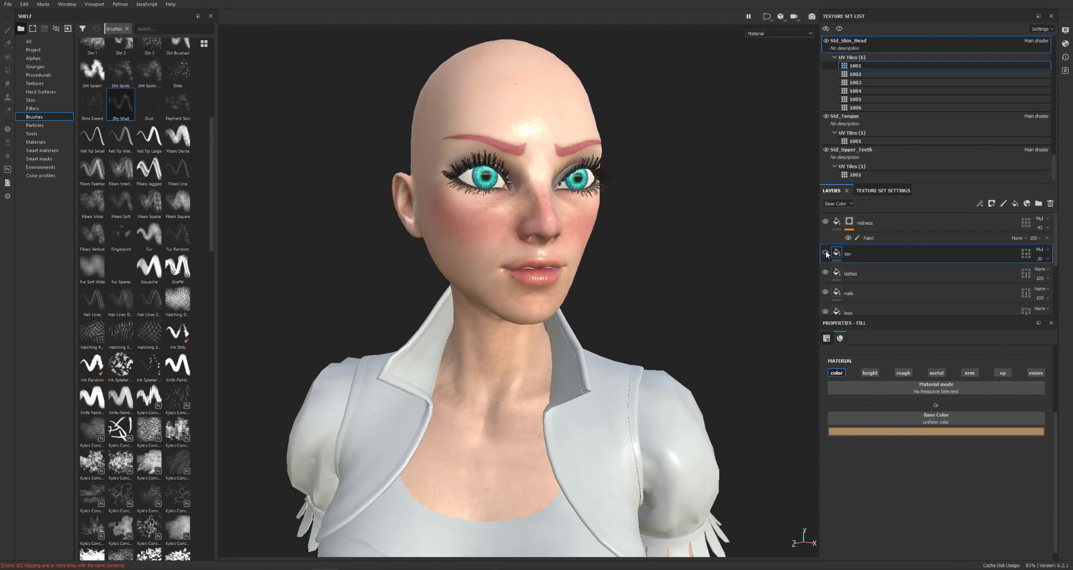
- Compare the skin with the tan layer off and on, and change the layer's base color to a bright orange
{"action": "scroll", "coordinate": [691, 391], "scroll_direction": "down", "scroll_amount": 5}
{"action": "left_click", "coordinate": [827, 252]}
{"action": "scroll", "coordinate": [713, 328], "scroll_direction": "up", "scroll_amount": 4}
{"action": "scroll", "coordinate": [744, 349], "scroll_direction": "down", "scroll_amount": 6}
{"action": "left_click_drag", "start_coordinate": [764, 359], "coordinate": [690, 223], "text": "alt"}
{"action": "scroll", "coordinate": [726, 220], "scroll_direction": "up", "scroll_amount": 6}
{"action": "left_click", "coordinate": [949, 431]}
{"action": "mouse_move", "coordinate": [1056, 471]}
{"action": "left_mouse_down"}
{"action": "mouse_move", "coordinate": [1053, 446]}
{"action": "mouse_move", "coordinate": [1041, 464]}
{"action": "left_mouse_up"}
- Examine the recolored skin on the face and body, with the tan layer hidden and shown
{"action": "left_click_drag", "start_coordinate": [762, 318], "coordinate": [746, 297], "text": "alt"}
{"action": "scroll", "coordinate": [750, 314], "scroll_direction": "down", "scroll_amount": 6}
{"action": "scroll", "coordinate": [747, 297], "scroll_direction": "up", "scroll_amount": 4}
{"action": "left_click", "coordinate": [825, 254]}
{"action": "left_click", "coordinate": [825, 254]}
{"action": "left_click_drag", "start_coordinate": [679, 283], "coordinate": [693, 313], "text": "alt"}
{"action": "scroll", "coordinate": [692, 364], "scroll_direction": "down", "scroll_amount": 4}
{"action": "middle_click_drag", "start_coordinate": [692, 364], "coordinate": [688, 279], "text": "alt"}
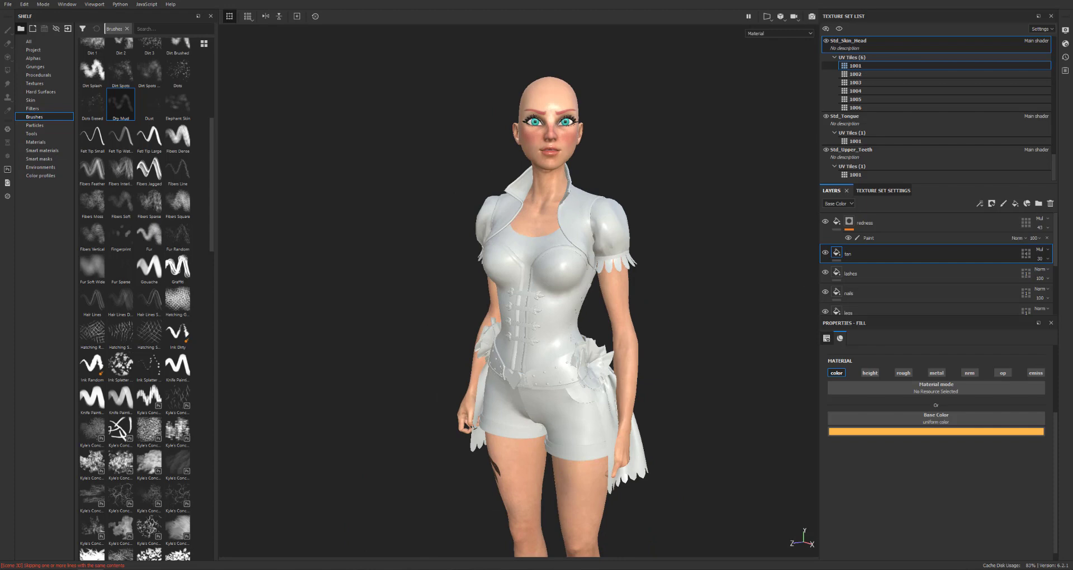
- Open the texture export settings and choose Character_Creator as the output template
{"action": "key", "text": "ctrl+shift+e"}
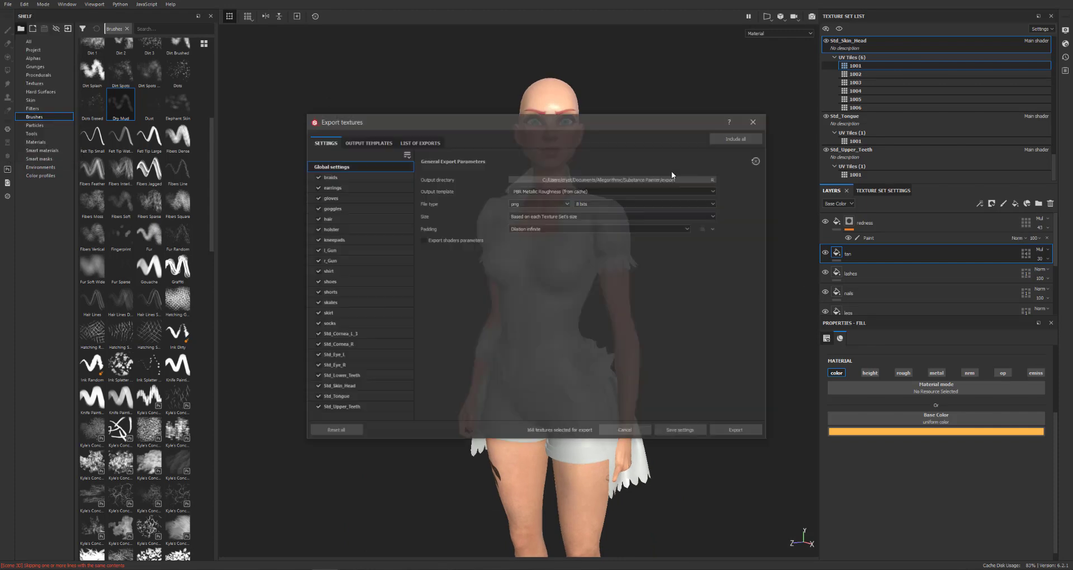
{"action": "left_click", "coordinate": [584, 192]}
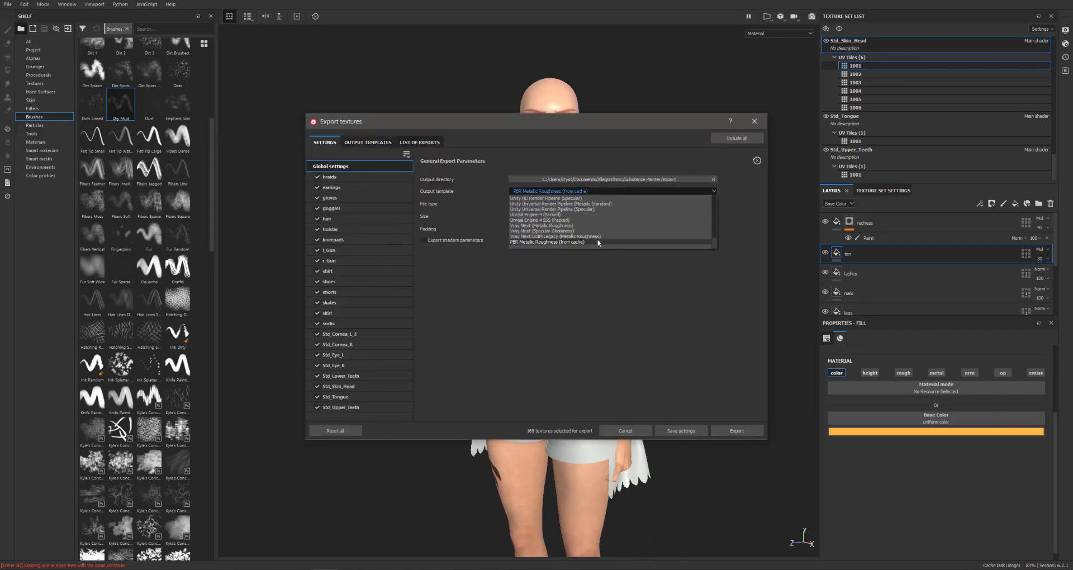
{"action": "scroll", "coordinate": [606, 237], "scroll_direction": "down", "scroll_amount": 3}
{"action": "left_click", "coordinate": [618, 231]}
{"action": "left_click", "coordinate": [367, 143]}
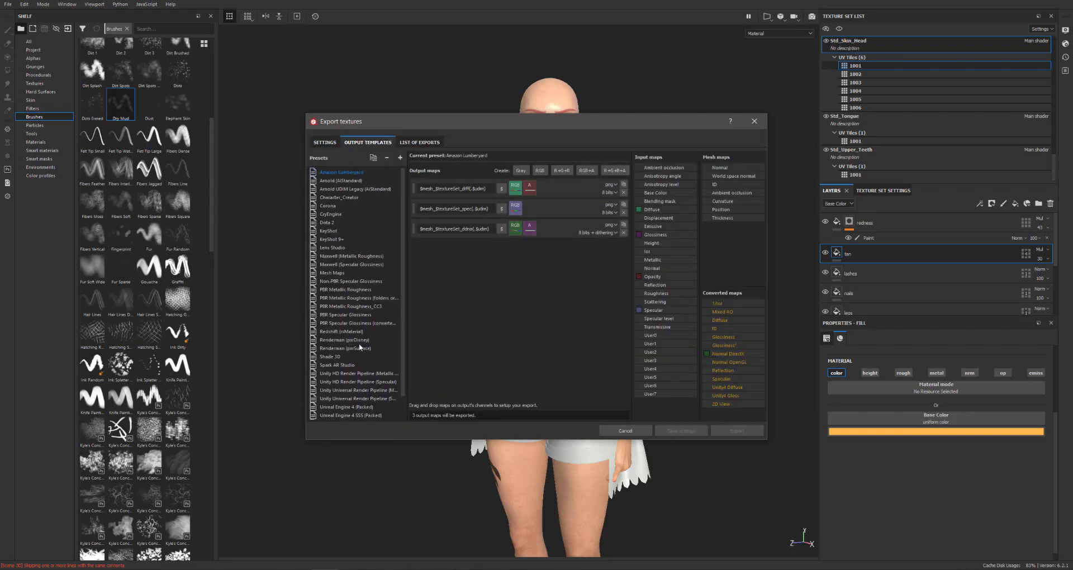
{"action": "left_click", "coordinate": [327, 144]}
{"action": "left_click", "coordinate": [602, 191]}
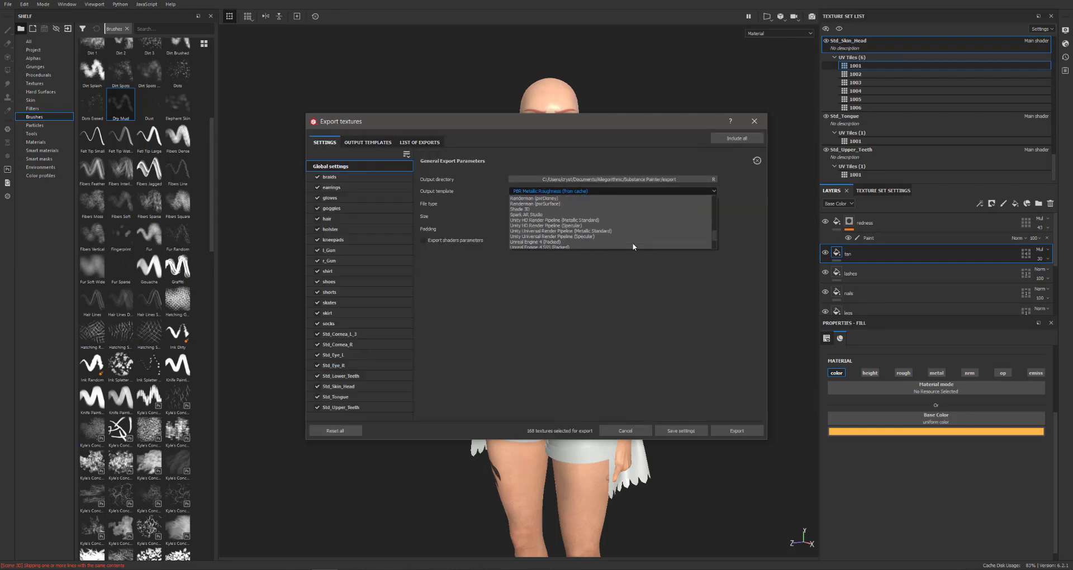
{"action": "left_click", "coordinate": [538, 218]}
{"action": "left_click", "coordinate": [557, 217]}
{"action": "left_click", "coordinate": [571, 219]}
{"action": "left_click", "coordinate": [568, 219]}
{"action": "left_click", "coordinate": [568, 220]}
- Exclude every texture set from the export except Std_Skin_Head
{"action": "left_click", "coordinate": [317, 189]}
{"action": "left_click", "coordinate": [327, 198]}
{"action": "left_click", "coordinate": [317, 198]}
{"action": "left_click", "coordinate": [318, 208]}
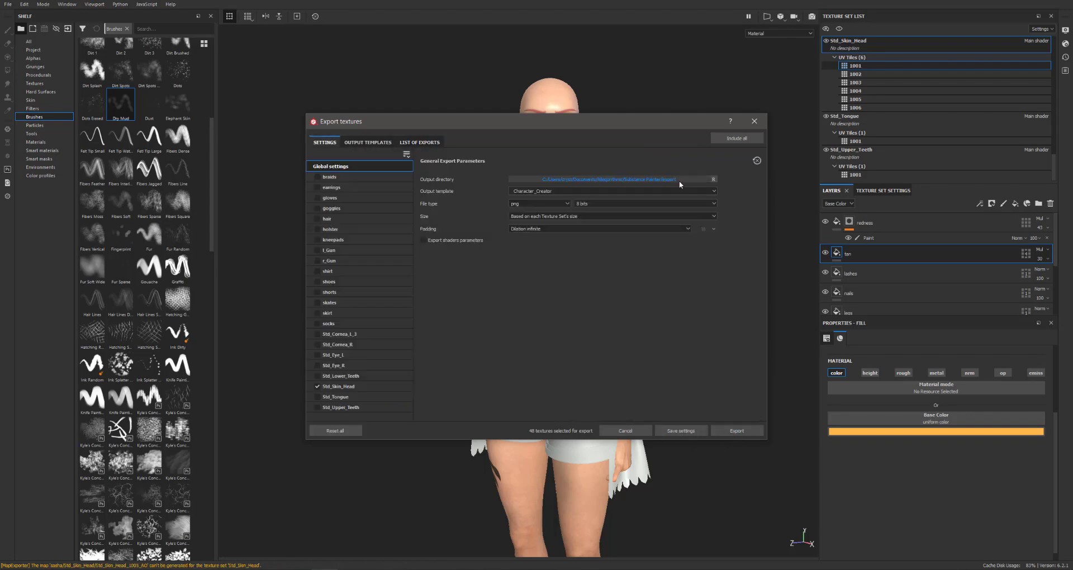
- Browse to the project's folders, create a new folder named "su" and set it as the export's output directory
{"action": "left_click", "coordinate": [679, 180]}
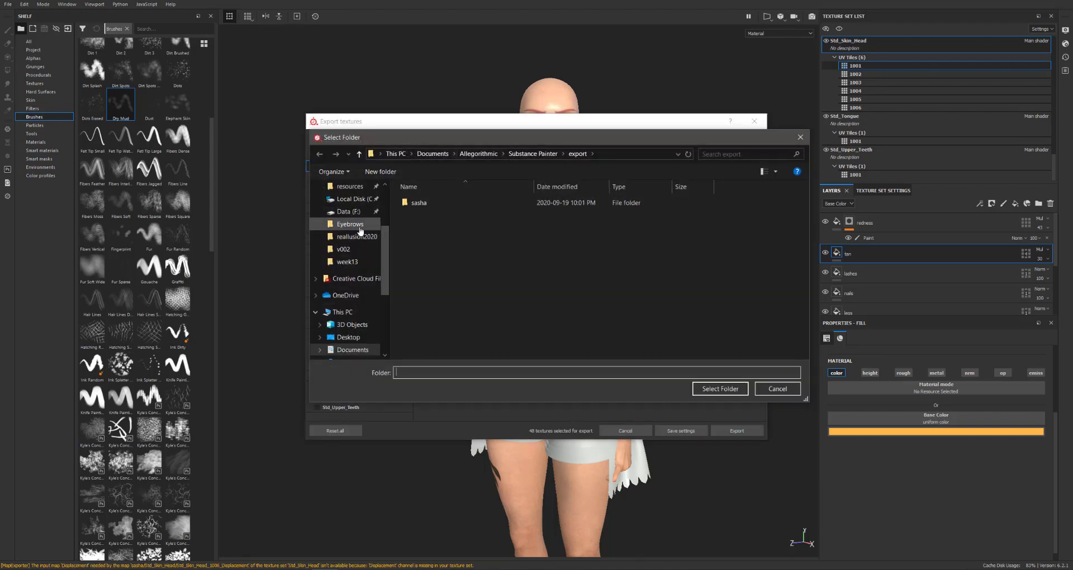
{"action": "scroll", "coordinate": [358, 237], "scroll_direction": "up", "scroll_amount": 2}
{"action": "left_click", "coordinate": [353, 224]}
{"action": "double_click", "coordinate": [435, 204]}
{"action": "double_click", "coordinate": [439, 236]}
{"action": "double_click", "coordinate": [442, 259]}
{"action": "double_click", "coordinate": [442, 204]}
{"action": "left_click", "coordinate": [380, 172]}
{"action": "type", "text": "su"}
{"action": "key", "text": "Return"}
{"action": "key", "text": "Return"}
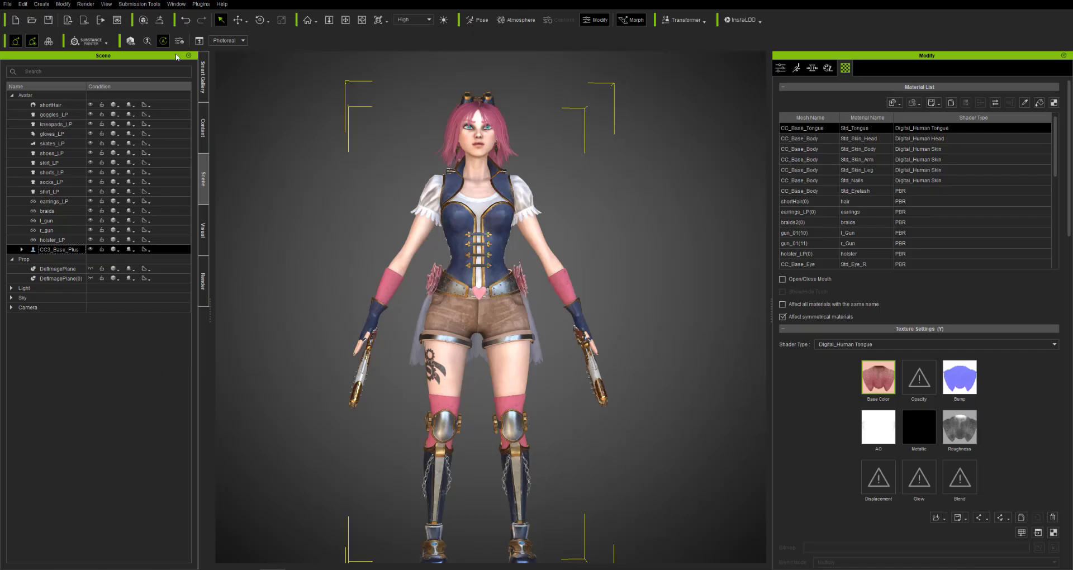
- Switch to Character Creator and update the character's textures from the folder of Substance Painter exports
{"action": "left_click", "coordinate": [106, 43]}
{"action": "left_click", "coordinate": [118, 70]}
{"action": "left_click", "coordinate": [637, 33]}
{"action": "double_click", "coordinate": [547, 171]}
{"action": "double_click", "coordinate": [546, 91]}
{"action": "double_click", "coordinate": [546, 93]}
{"action": "double_click", "coordinate": [543, 84]}
{"action": "left_click", "coordinate": [781, 33]}
{"action": "left_click", "coordinate": [533, 82]}
{"action": "left_click", "coordinate": [949, 368]}
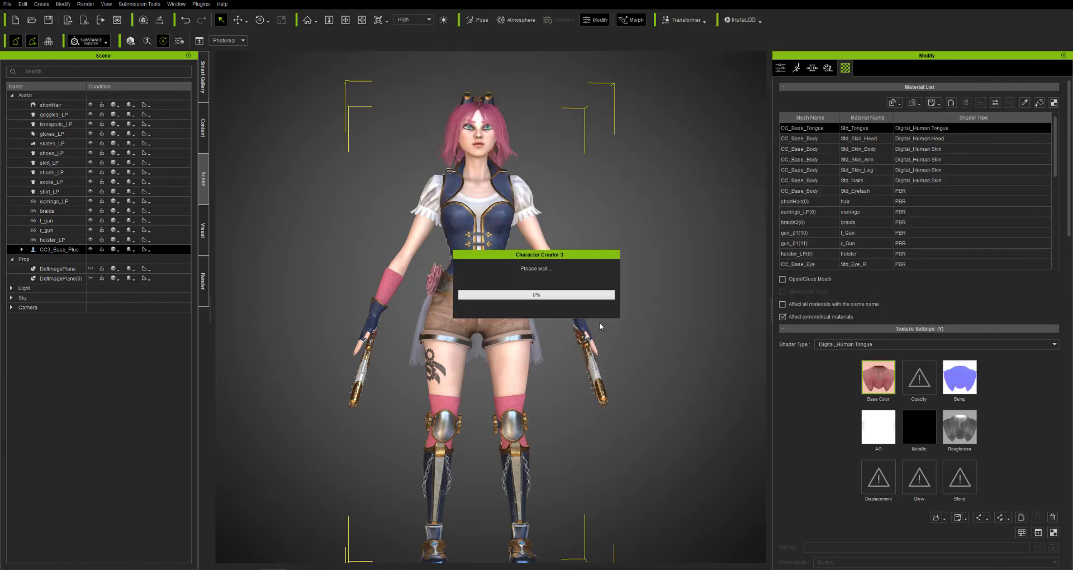
- Examine the updated skin on the dressed character from several angles and distances
{"action": "scroll", "coordinate": [659, 262], "scroll_direction": "down", "scroll_amount": 1}
{"action": "middle_click_drag", "start_coordinate": [608, 273], "coordinate": [624, 352]}
{"action": "right_click_drag", "start_coordinate": [625, 352], "coordinate": [628, 242]}
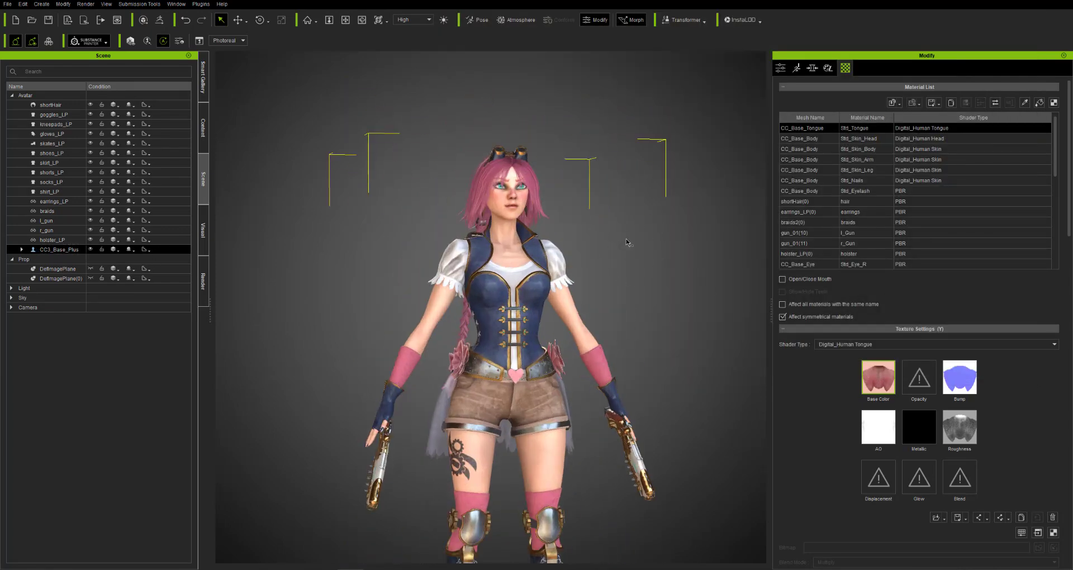
{"action": "scroll", "coordinate": [627, 243], "scroll_direction": "up", "scroll_amount": 3}
{"action": "right_click_drag", "start_coordinate": [712, 247], "coordinate": [678, 270]}
{"action": "middle_click_drag", "start_coordinate": [677, 270], "coordinate": [637, 330]}
{"action": "scroll", "coordinate": [643, 313], "scroll_direction": "up", "scroll_amount": 2}
{"action": "right_click_drag", "start_coordinate": [664, 210], "coordinate": [644, 279]}
{"action": "scroll", "coordinate": [644, 280], "scroll_direction": "down", "scroll_amount": 2}
{"action": "scroll", "coordinate": [645, 280], "scroll_direction": "down", "scroll_amount": 5}
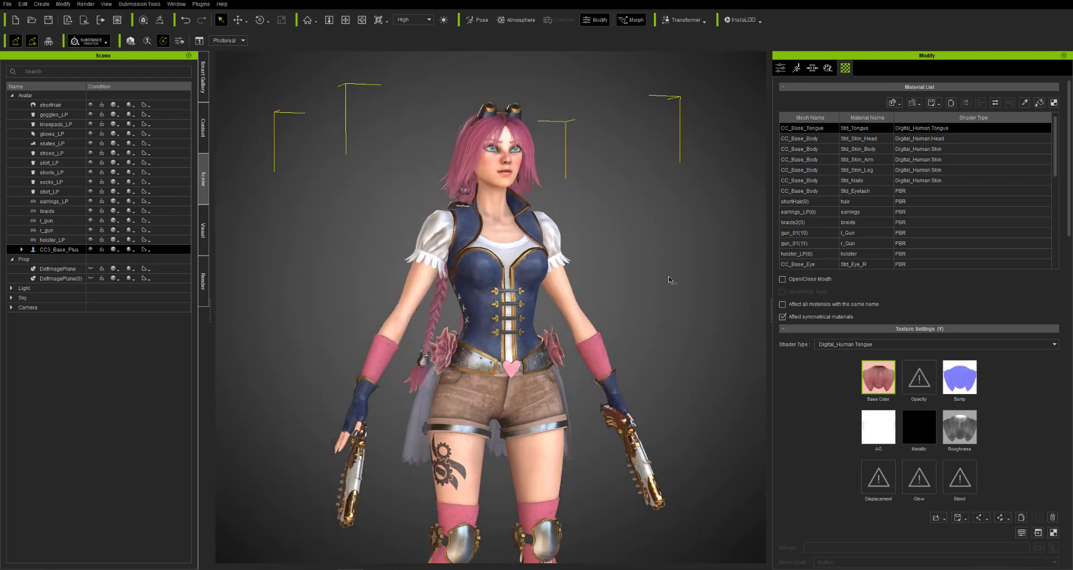
- Apply the _Idle Pose motion template to the character
{"action": "left_click", "coordinate": [202, 127]}
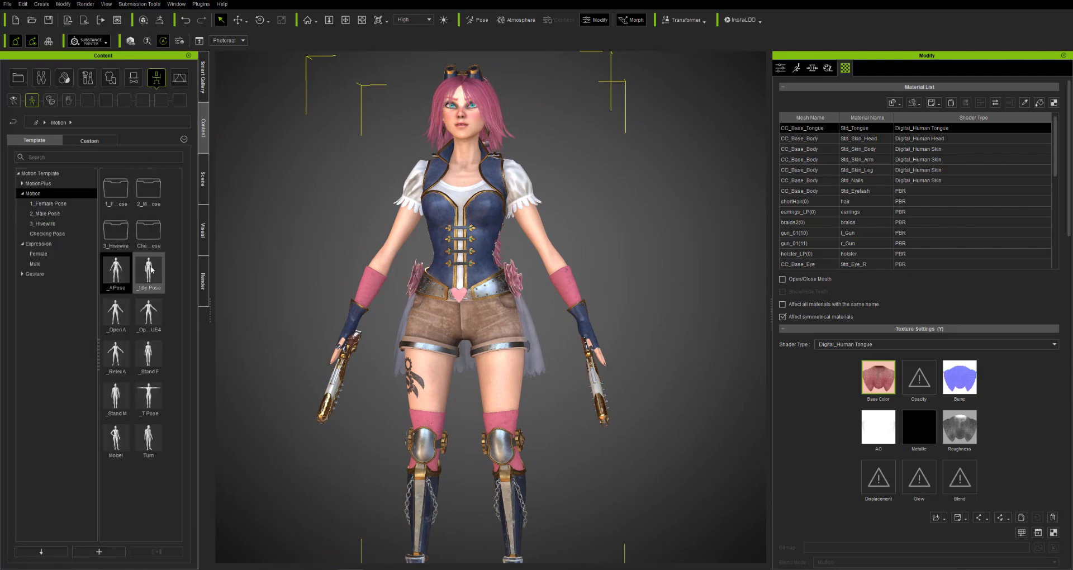
{"action": "left_click_drag", "start_coordinate": [153, 268], "coordinate": [554, 305]}
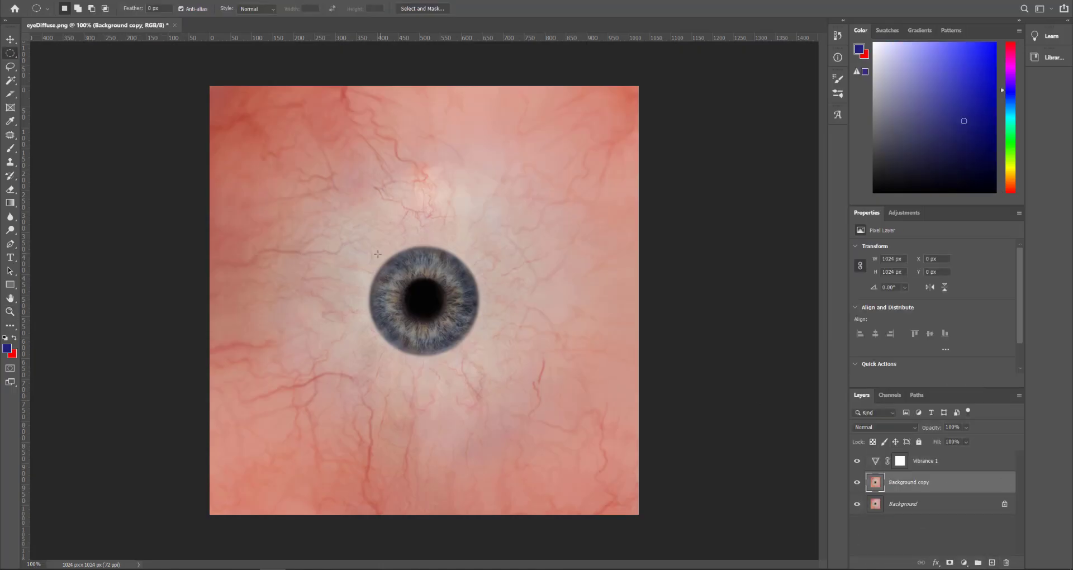
- Switch to Photoshop and isolate the iris on the Background copy layer by inverting the iris selection and deleting everything outside it
{"action": "left_click", "coordinate": [901, 462]}
{"action": "left_click", "coordinate": [876, 461]}
{"action": "left_click", "coordinate": [950, 563]}
{"action": "left_click", "coordinate": [37, 0]}
{"action": "left_click", "coordinate": [929, 485]}
{"action": "left_click", "coordinate": [926, 484]}
{"action": "left_click", "coordinate": [144, 1]}
{"action": "mouse_move", "coordinate": [121, 1]}
{"action": "left_click", "coordinate": [146, 32]}
{"action": "key", "text": "Delete"}
- Group the iris layer and clip the Vibrance adjustment, without its extra mask, to the group at about vibrance +56 and saturation +44
{"action": "left_click", "coordinate": [978, 563]}
{"action": "left_click_drag", "start_coordinate": [901, 496], "coordinate": [891, 478]}
{"action": "right_click", "coordinate": [939, 464]}
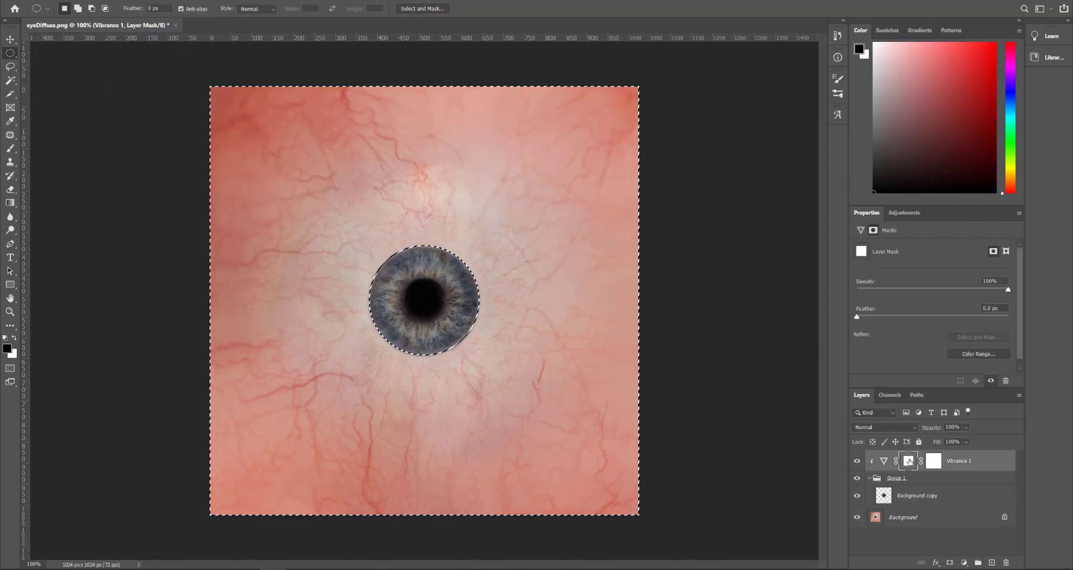
{"action": "left_click", "coordinate": [955, 483]}
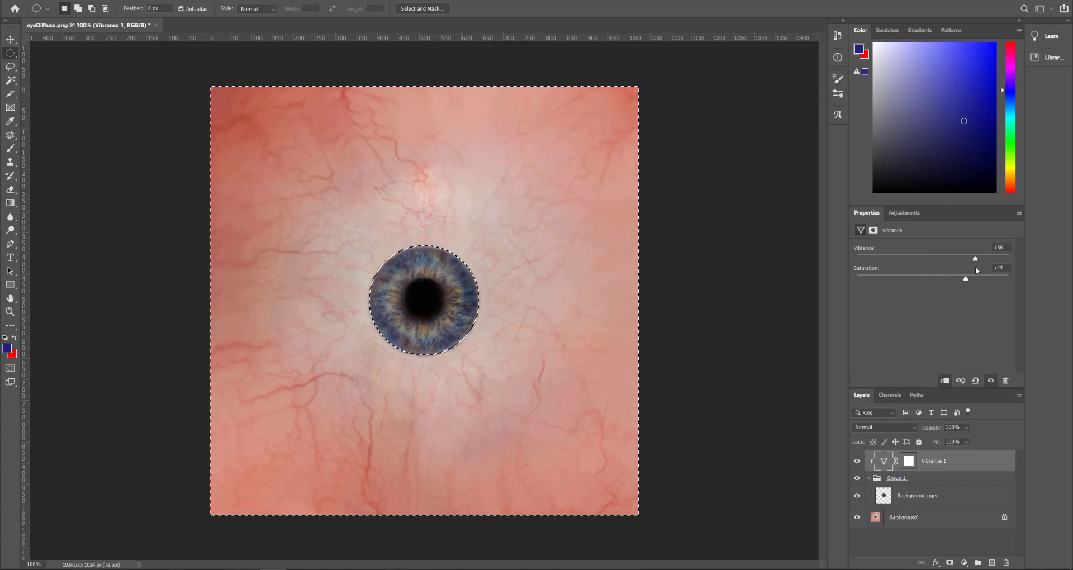
- With the Background layer hidden, clip an unmasked Exposure adjustment to the iris layer at exposure +2.38, offset about -0.1 and gamma 0.65
{"action": "left_click", "coordinate": [964, 563]}
{"action": "left_click", "coordinate": [976, 442]}
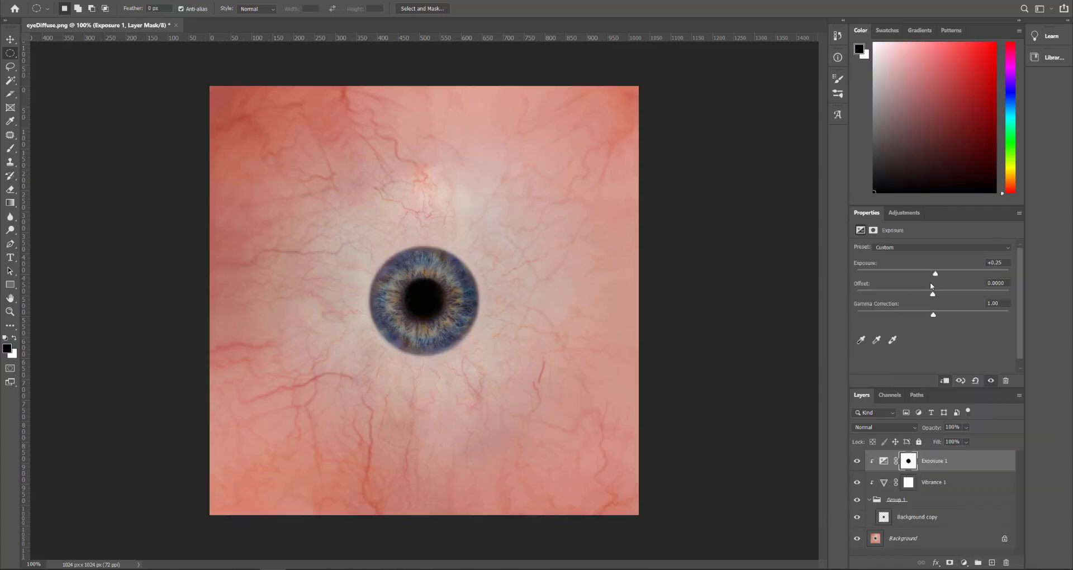
{"action": "left_click_drag", "start_coordinate": [950, 463], "coordinate": [936, 507]}
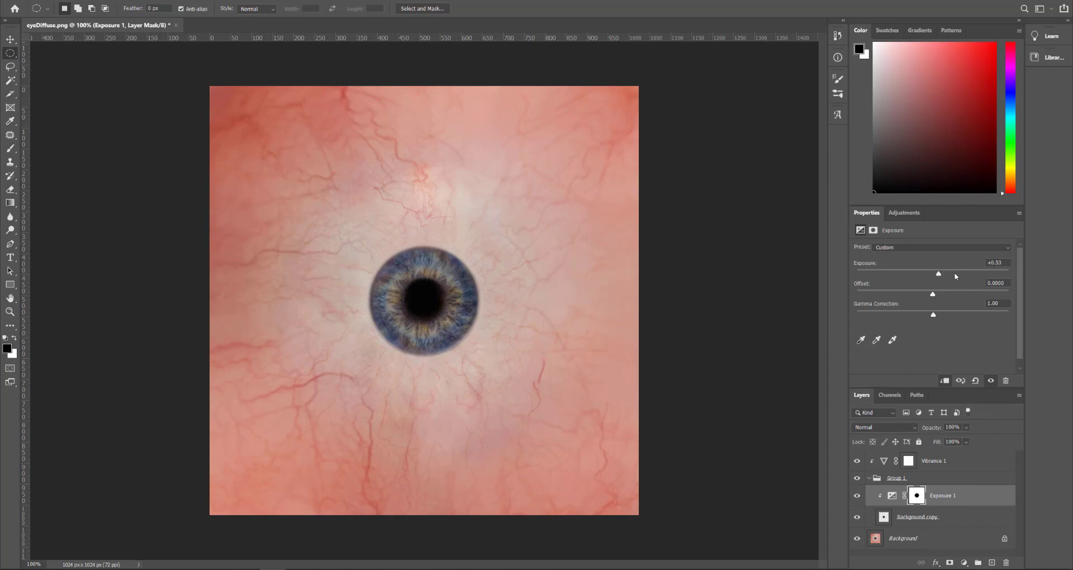
{"action": "left_click", "coordinate": [857, 539]}
{"action": "left_click_drag", "start_coordinate": [939, 273], "coordinate": [1011, 274]}
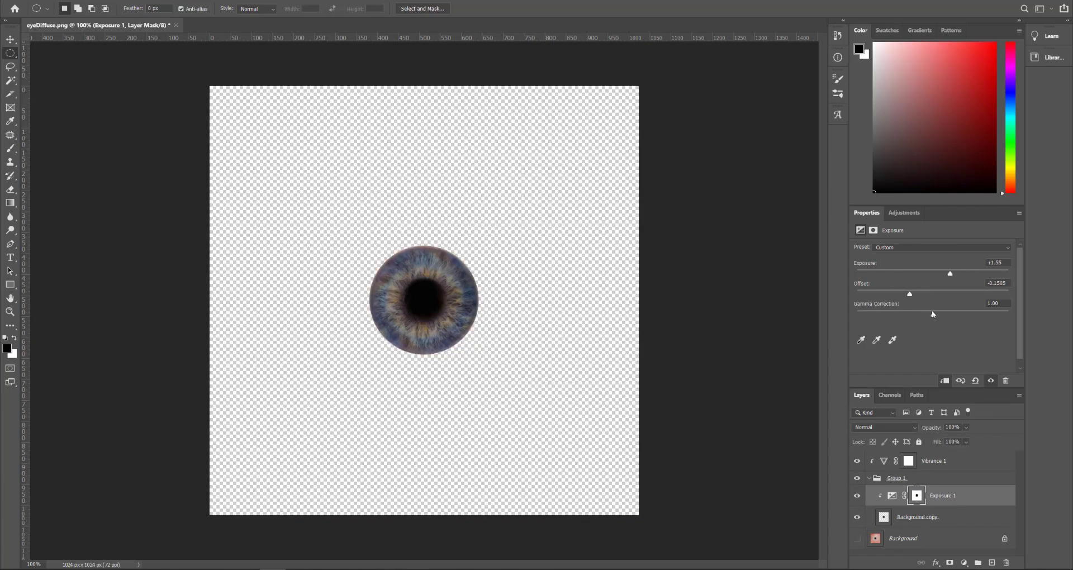
{"action": "left_click", "coordinate": [917, 495]}
{"action": "right_click", "coordinate": [917, 496]}
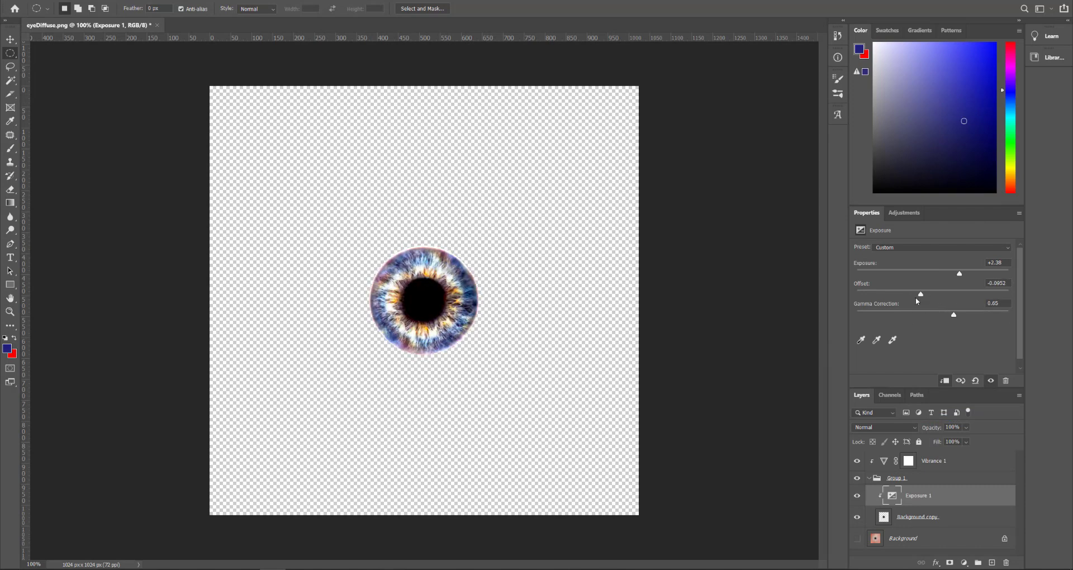
- Add Brightness/Contrast and Hue/Saturation adjustment layers above the Exposure adjustment in the iris group
{"action": "left_click", "coordinate": [965, 563]}
{"action": "left_click", "coordinate": [975, 421]}
{"action": "mouse_move", "coordinate": [934, 276]}
{"action": "left_mouse_down"}
{"action": "mouse_move", "coordinate": [959, 277]}
{"action": "mouse_move", "coordinate": [928, 295]}
{"action": "left_mouse_up"}
{"action": "left_click", "coordinate": [965, 562]}
{"action": "left_click", "coordinate": [976, 475]}
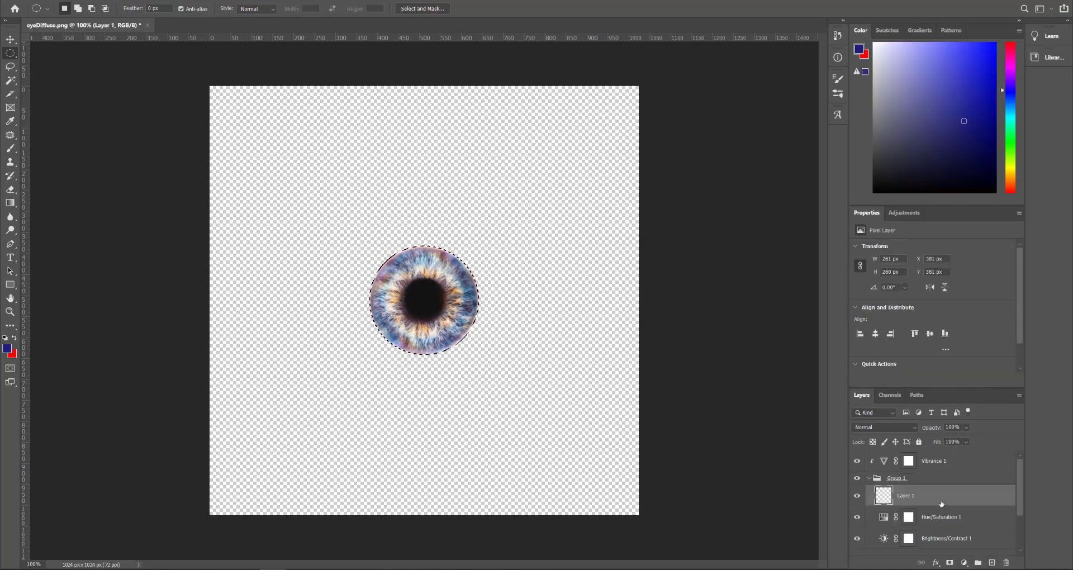
- Fill the iris selection on the new layer with turquoise and set the layer's blend mode to Soft Light
{"action": "key", "text": "shift+F5"}
{"action": "left_click", "coordinate": [263, 80]}
{"action": "left_click", "coordinate": [244, 110]}
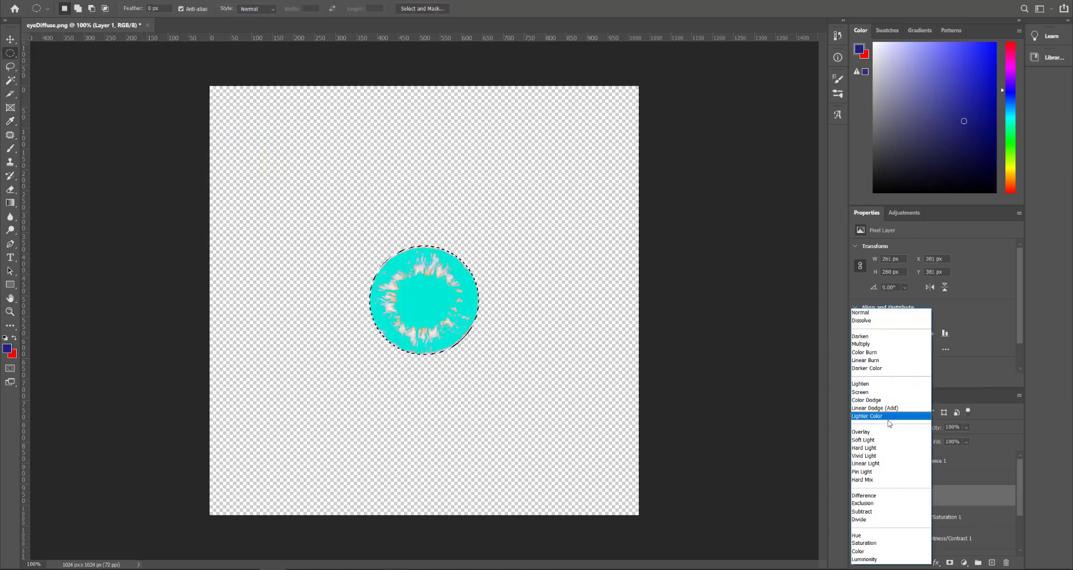
{"action": "left_click", "coordinate": [891, 440]}
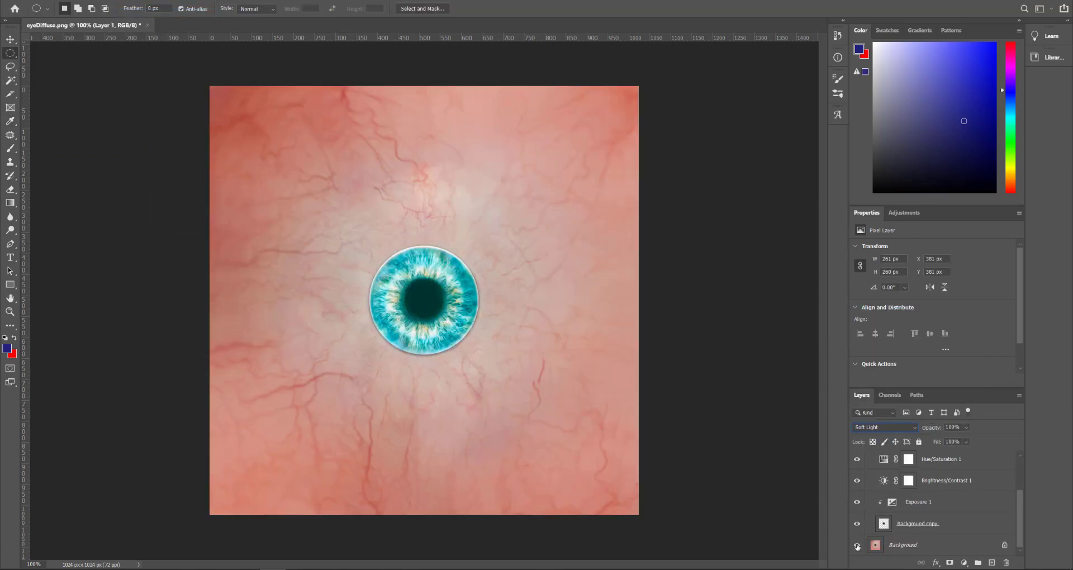
- Hide the Hue/Saturation, Brightness/Contrast and Exposure adjustments in the iris group
{"action": "left_click", "coordinate": [857, 517]}
{"action": "left_click", "coordinate": [857, 539]}
{"action": "left_click", "coordinate": [858, 460]}
{"action": "scroll", "coordinate": [857, 466], "scroll_direction": "down", "scroll_amount": 1}
{"action": "left_click", "coordinate": [857, 496]}
- Apply a Gaussian Blur to the turquoise Soft Light layer
{"action": "left_click", "coordinate": [144, 1]}
{"action": "mouse_move", "coordinate": [211, 103]}
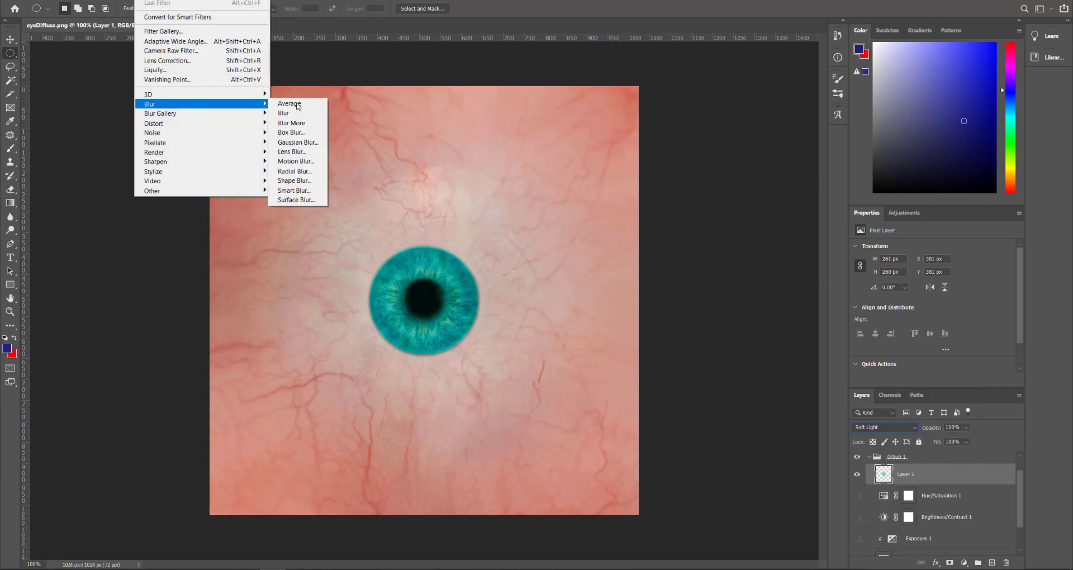
{"action": "left_click", "coordinate": [291, 143]}
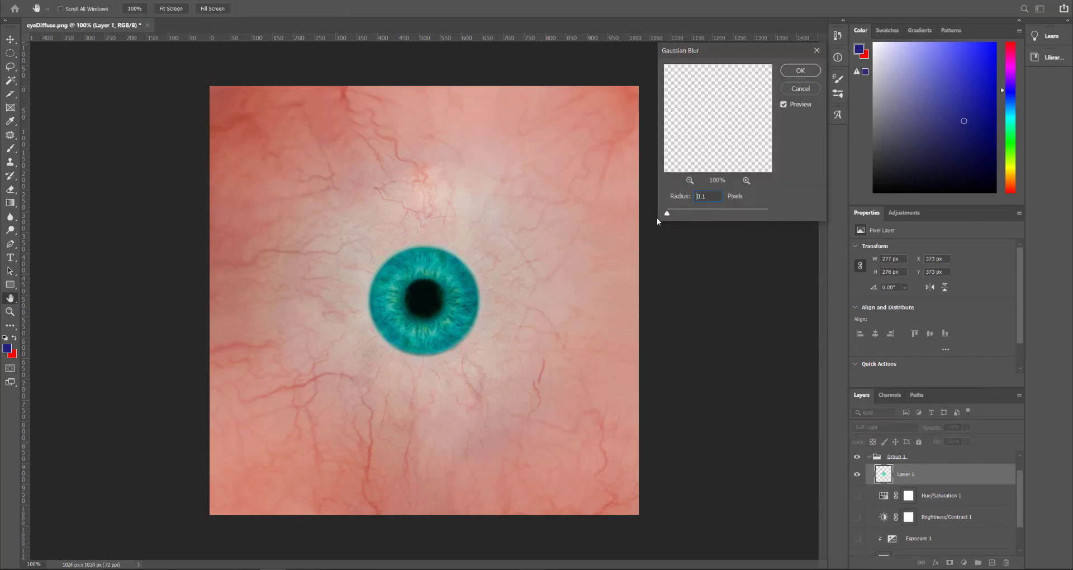
{"action": "left_click", "coordinate": [801, 70]}
- On the Background copy layer, feather the iris selection by 1 pixel and invert it to soften the iris edge
{"action": "left_click", "coordinate": [890, 526]}
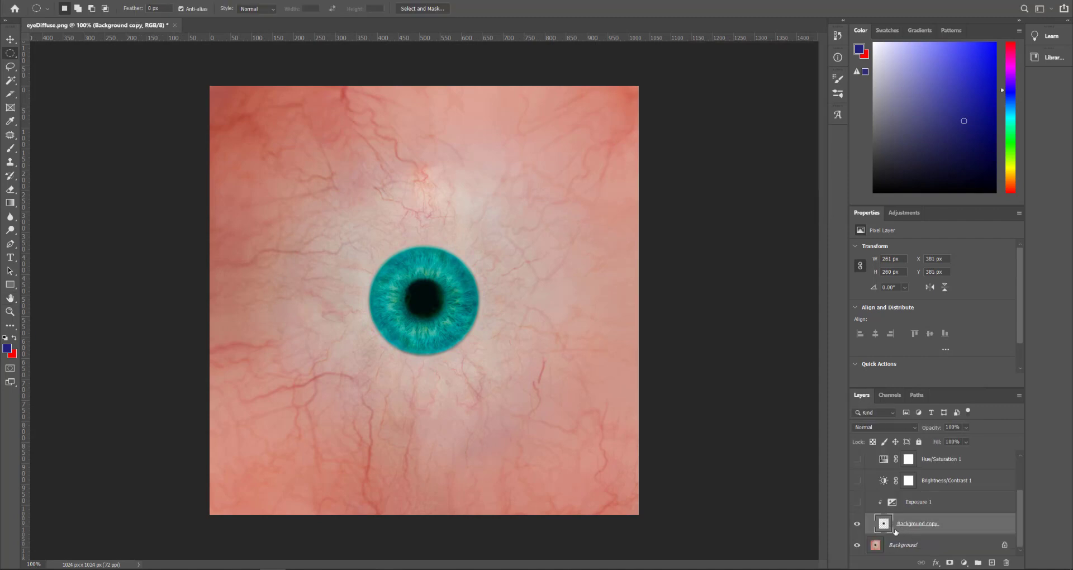
{"action": "left_click", "coordinate": [118, 0]}
{"action": "mouse_move", "coordinate": [168, 126]}
{"action": "left_click", "coordinate": [252, 168]}
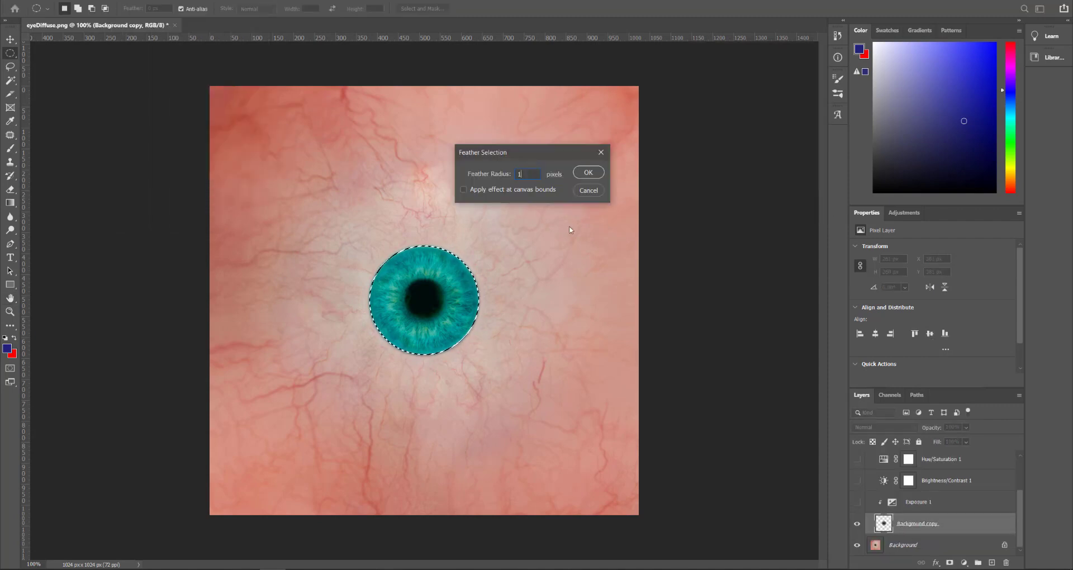
{"action": "key", "text": "Return"}
{"action": "left_click", "coordinate": [118, 1]}
{"action": "left_click", "coordinate": [137, 34]}
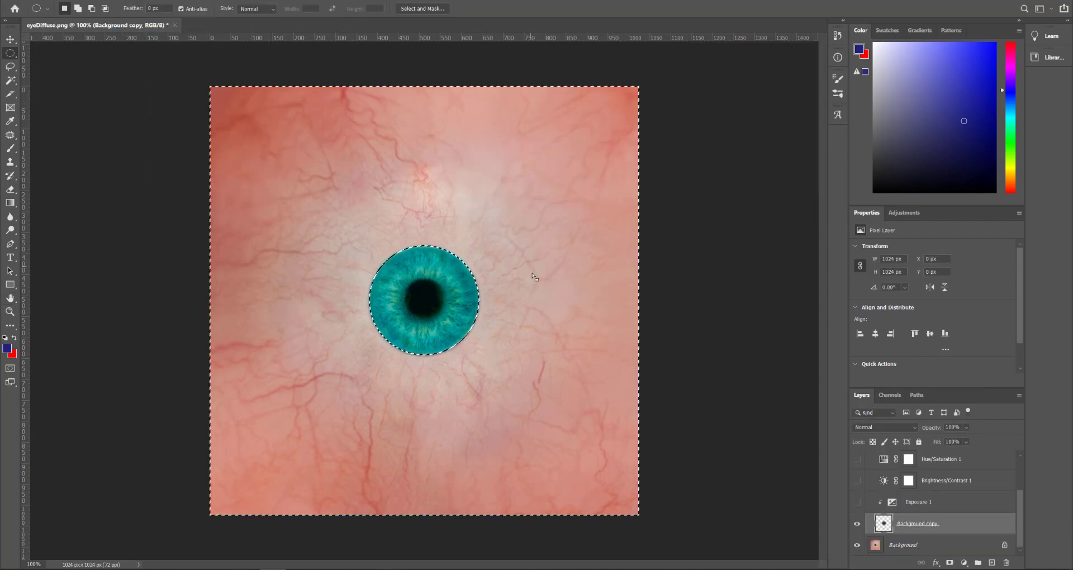
- Compare the hidden adjustments on the iris and turn only Brightness/Contrast back on
{"action": "left_click", "coordinate": [857, 505]}
{"action": "left_click", "coordinate": [857, 505]}
{"action": "scroll", "coordinate": [857, 504], "scroll_direction": "up", "scroll_amount": 1}
{"action": "left_click", "coordinate": [857, 503]}
{"action": "scroll", "coordinate": [923, 539], "scroll_direction": "down", "scroll_amount": 1}
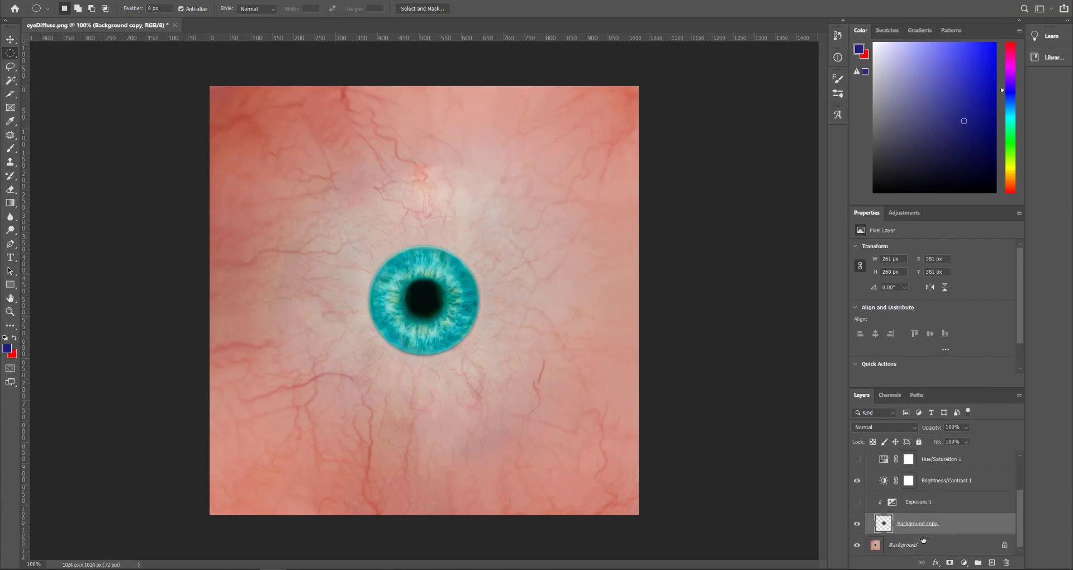
- Stroke the iris selection with a black outline on a new layer and deselect
{"action": "left_click", "coordinate": [39, 1]}
{"action": "left_click", "coordinate": [62, 157]}
{"action": "left_click", "coordinate": [385, 127]}
{"action": "left_click", "coordinate": [153, 214]}
{"action": "left_click", "coordinate": [374, 86]}
{"action": "left_click", "coordinate": [490, 100]}
{"action": "left_click", "coordinate": [119, 1]}
{"action": "left_click", "coordinate": [134, 16]}
- Soften the black ring around the iris with a Gaussian Blur
{"action": "left_click", "coordinate": [146, 1]}
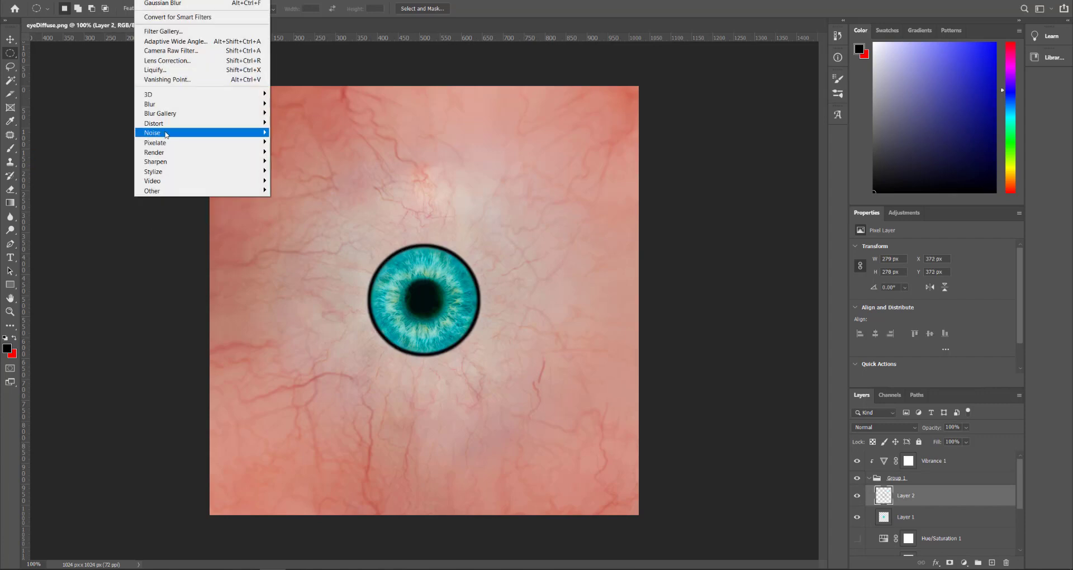
{"action": "mouse_move", "coordinate": [160, 105]}
{"action": "left_click", "coordinate": [296, 144]}
{"action": "left_click_drag", "start_coordinate": [701, 212], "coordinate": [695, 212]}
{"action": "left_click", "coordinate": [801, 71]}
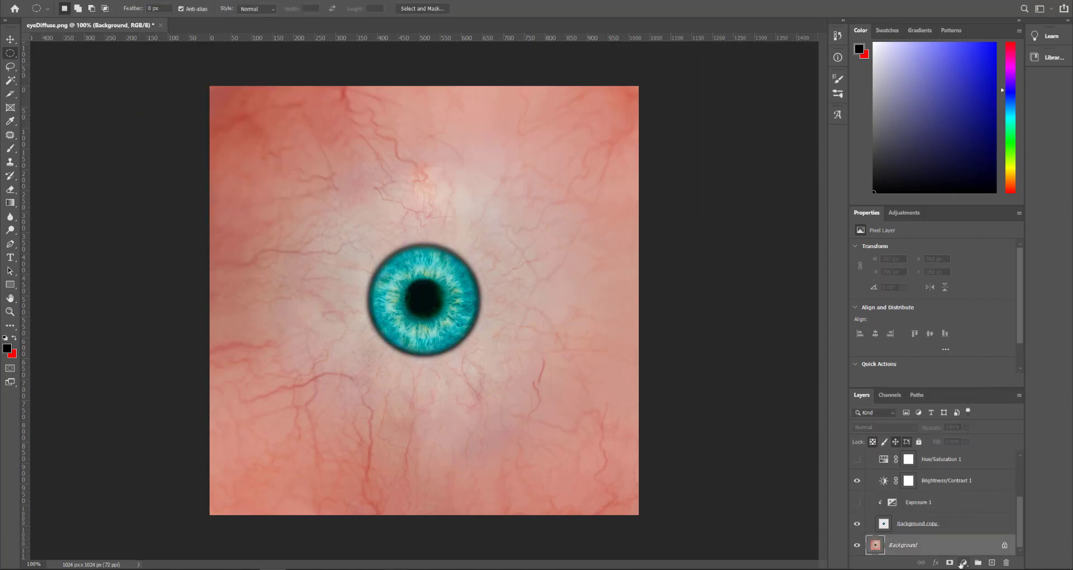
- Add a new layer directly above the Background and fill it with white
{"action": "left_click", "coordinate": [992, 563]}
{"action": "left_click", "coordinate": [37, 1]}
{"action": "left_click", "coordinate": [54, 147]}
{"action": "left_click", "coordinate": [264, 81]}
{"action": "left_click", "coordinate": [237, 183]}
{"action": "left_click", "coordinate": [324, 81]}
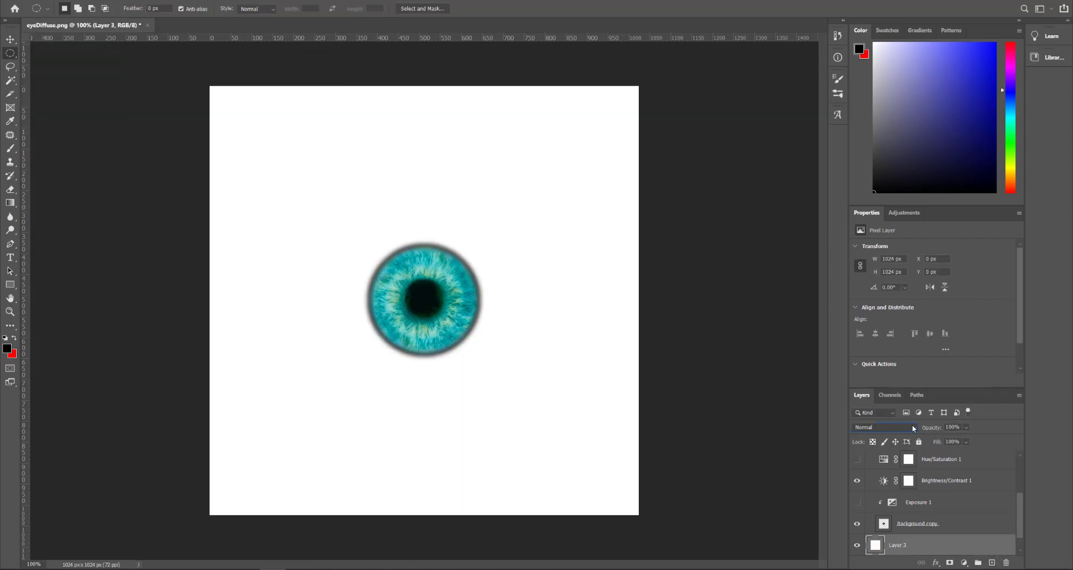
- Keep the white layer's blend mode at Normal and lower its opacity to about 39% to lighten the sclera
{"action": "left_click", "coordinate": [915, 429]}
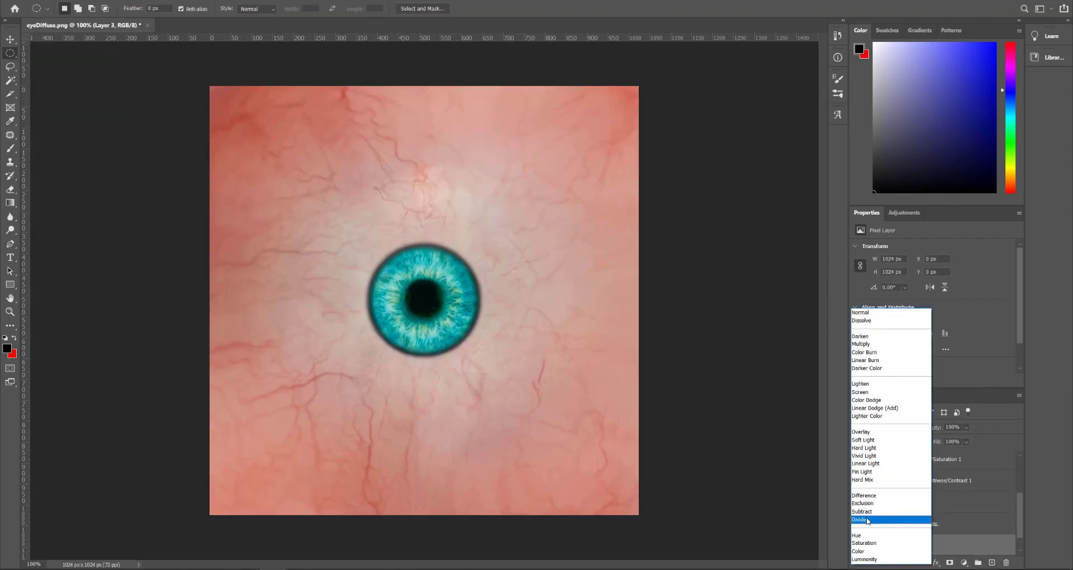
{"action": "left_click", "coordinate": [862, 314]}
{"action": "left_click_drag", "start_coordinate": [966, 428], "coordinate": [949, 446]}
{"action": "left_click", "coordinate": [965, 430]}
- Save the eye texture as the JPEG eyeDiffuse2 in the EyeTextures folder, replacing the existing file
{"action": "left_click", "coordinate": [23, 1]}
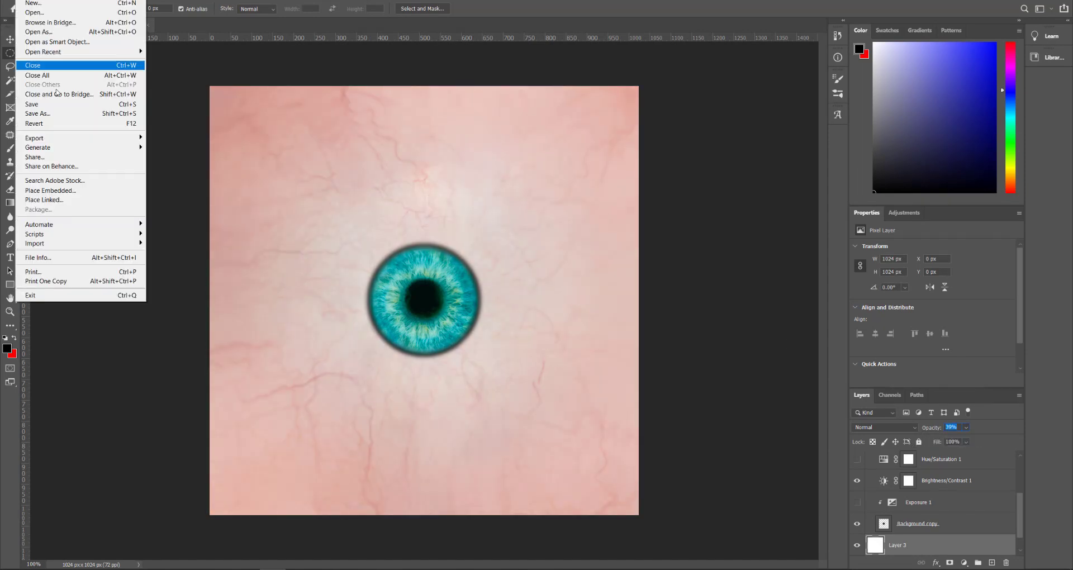
{"action": "left_click", "coordinate": [36, 113]}
{"action": "left_click", "coordinate": [783, 162]}
{"action": "double_click", "coordinate": [643, 201]}
{"action": "left_click", "coordinate": [632, 373]}
{"action": "left_click", "coordinate": [631, 435]}
{"action": "left_click", "coordinate": [632, 374]}
{"action": "left_click", "coordinate": [632, 458]}
{"action": "left_click", "coordinate": [637, 226]}
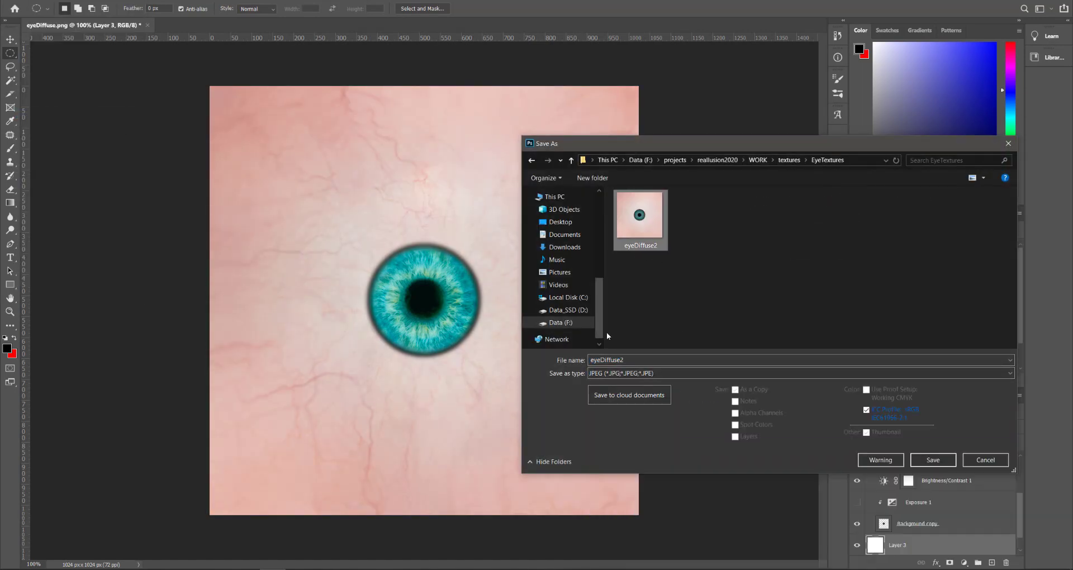
{"action": "left_click", "coordinate": [933, 459]}
{"action": "key", "text": "Return"}
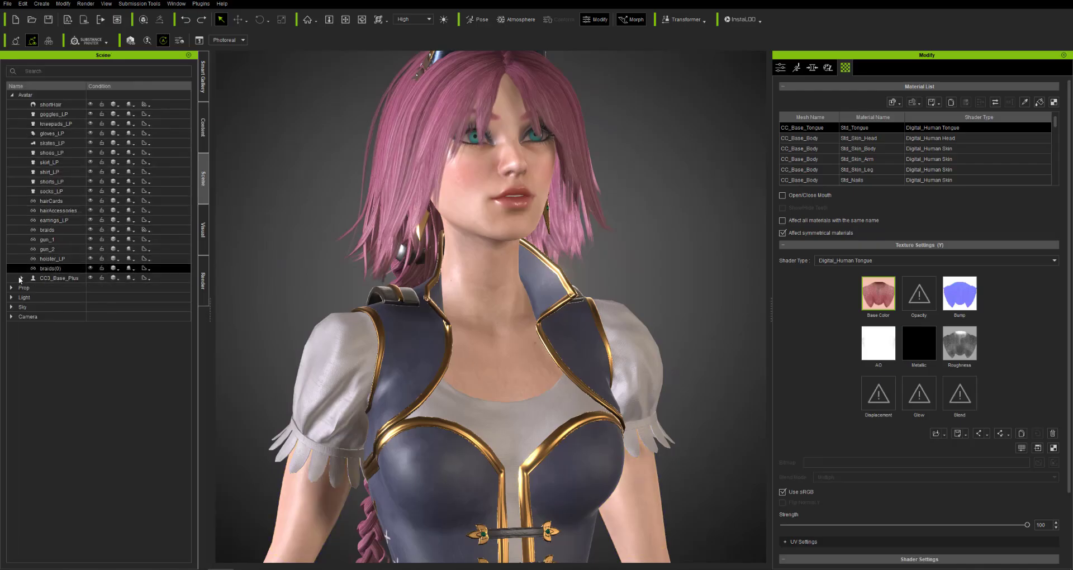
- Switch to Character Creator and load the new eye texture as the base color of CC_Base_Eye's right eye and right cornea materials
{"action": "left_click", "coordinate": [21, 279]}
{"action": "left_click", "coordinate": [65, 288]}
{"action": "double_click", "coordinate": [879, 273]}
{"action": "double_click", "coordinate": [399, 130]}
{"action": "left_click", "coordinate": [843, 138]}
{"action": "double_click", "coordinate": [884, 273]}
{"action": "double_click", "coordinate": [398, 132]}
- Load the new eye texture as the base color of the Std_Eye_L material
{"action": "middle_click_drag", "start_coordinate": [692, 172], "coordinate": [680, 259]}
{"action": "scroll", "coordinate": [681, 259], "scroll_direction": "up", "scroll_amount": 5}
{"action": "right_click_drag", "start_coordinate": [680, 258], "coordinate": [724, 264]}
{"action": "left_click", "coordinate": [877, 149]}
{"action": "double_click", "coordinate": [879, 273]}
{"action": "double_click", "coordinate": [561, 167]}
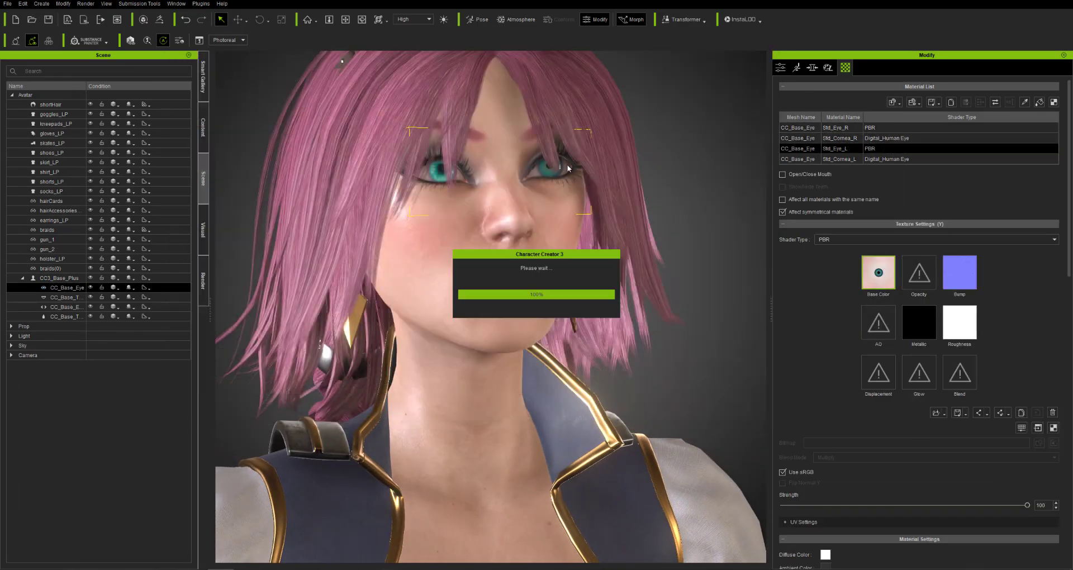
{"action": "left_click", "coordinate": [561, 167]}
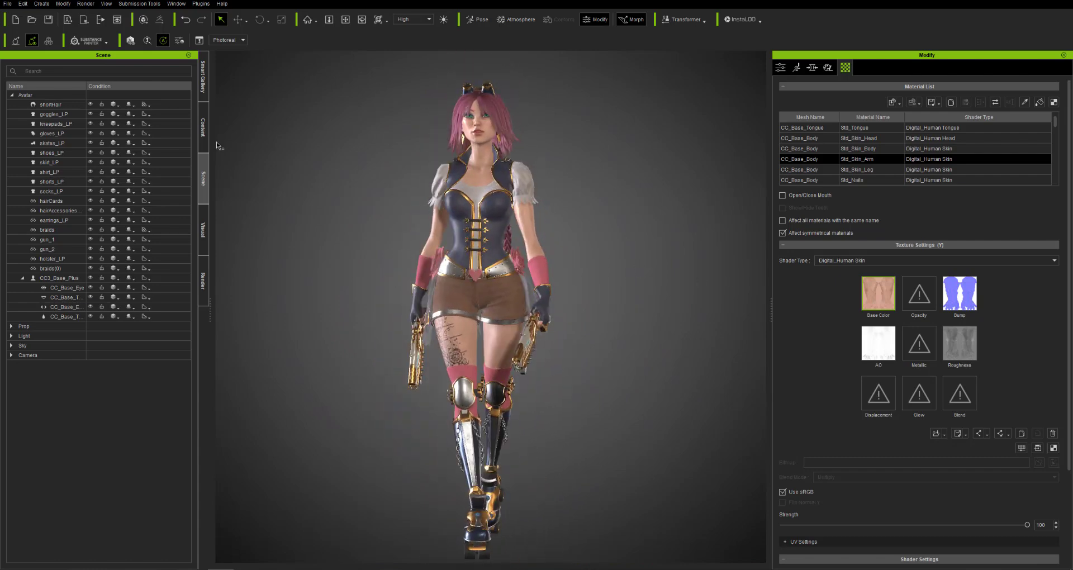
- Open the female expression templates and try the Relaxed and Normal expressions on the character
{"action": "left_click", "coordinate": [204, 129]}
{"action": "left_click", "coordinate": [51, 100]}
{"action": "double_click", "coordinate": [116, 187]}
{"action": "double_click", "coordinate": [118, 270]}
{"action": "double_click", "coordinate": [151, 225]}
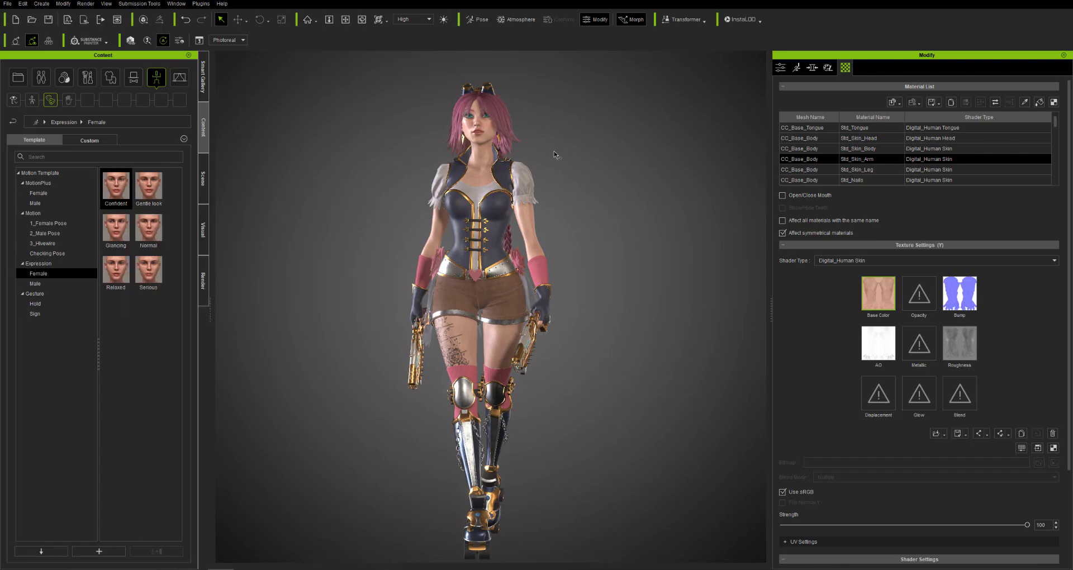
- Try the Gentle look, Normal, Serious and Glancing expressions on the character, checking the face and the full figure
{"action": "double_click", "coordinate": [151, 196]}
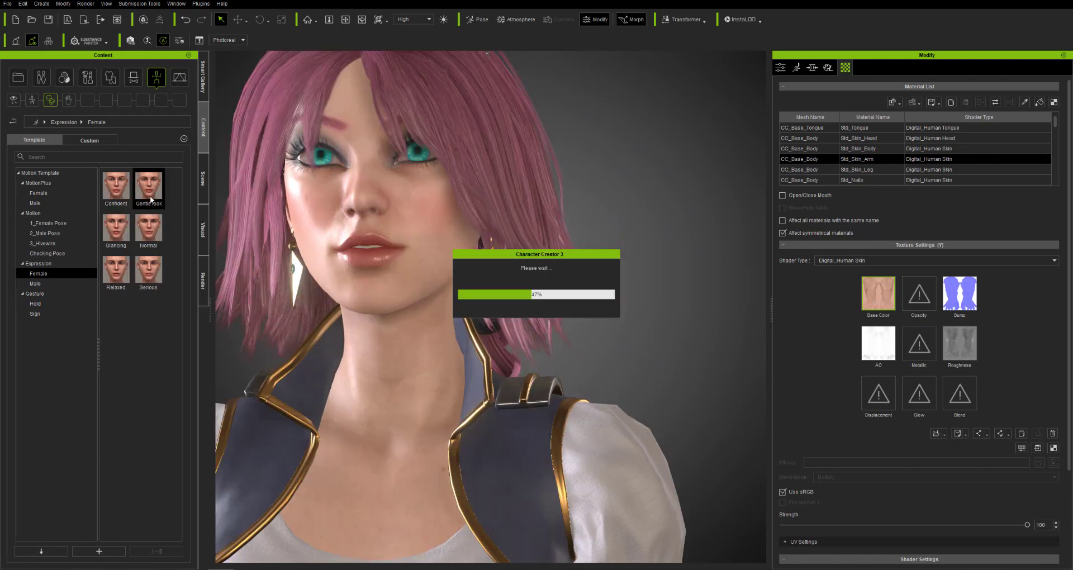
{"action": "double_click", "coordinate": [149, 226]}
{"action": "right_click_drag", "start_coordinate": [638, 284], "coordinate": [721, 230]}
{"action": "double_click", "coordinate": [149, 272]}
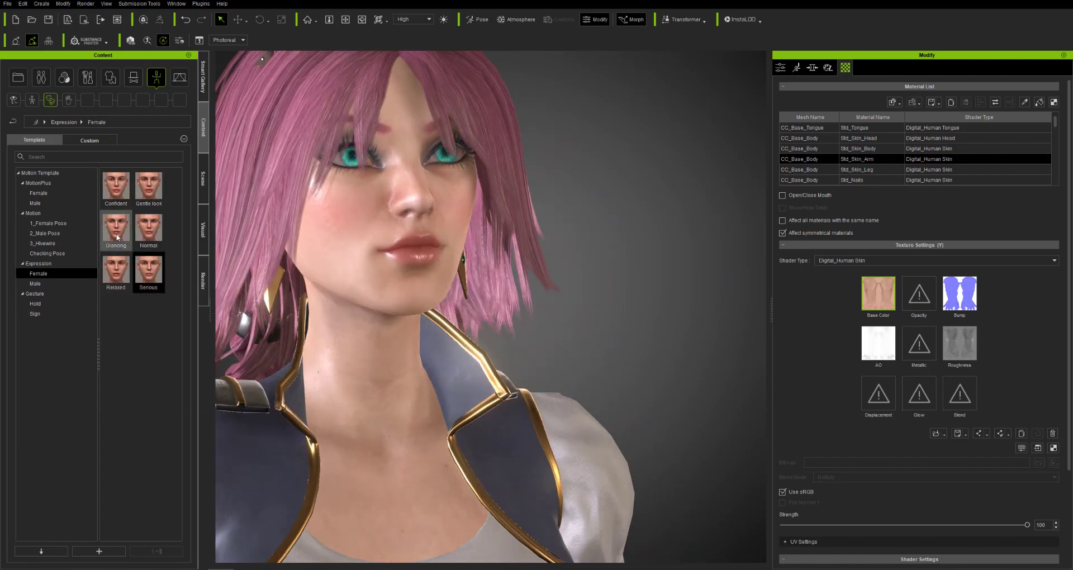
{"action": "double_click", "coordinate": [116, 229]}
{"action": "scroll", "coordinate": [584, 259], "scroll_direction": "down", "scroll_amount": 6}
{"action": "middle_click_drag", "start_coordinate": [584, 259], "coordinate": [586, 195]}
{"action": "scroll", "coordinate": [586, 280], "scroll_direction": "down", "scroll_amount": 1}
{"action": "middle_click_drag", "start_coordinate": [586, 301], "coordinate": [587, 242]}
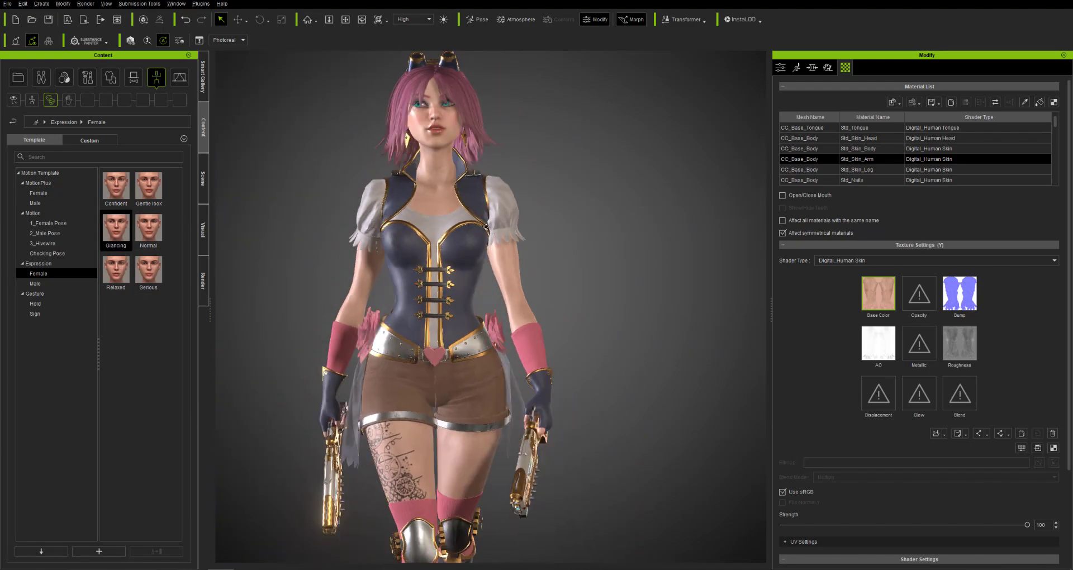
- Apply the Confident expression to the character
{"action": "double_click", "coordinate": [117, 186]}
{"action": "left_click_drag", "start_coordinate": [601, 214], "coordinate": [562, 211], "text": "alt"}
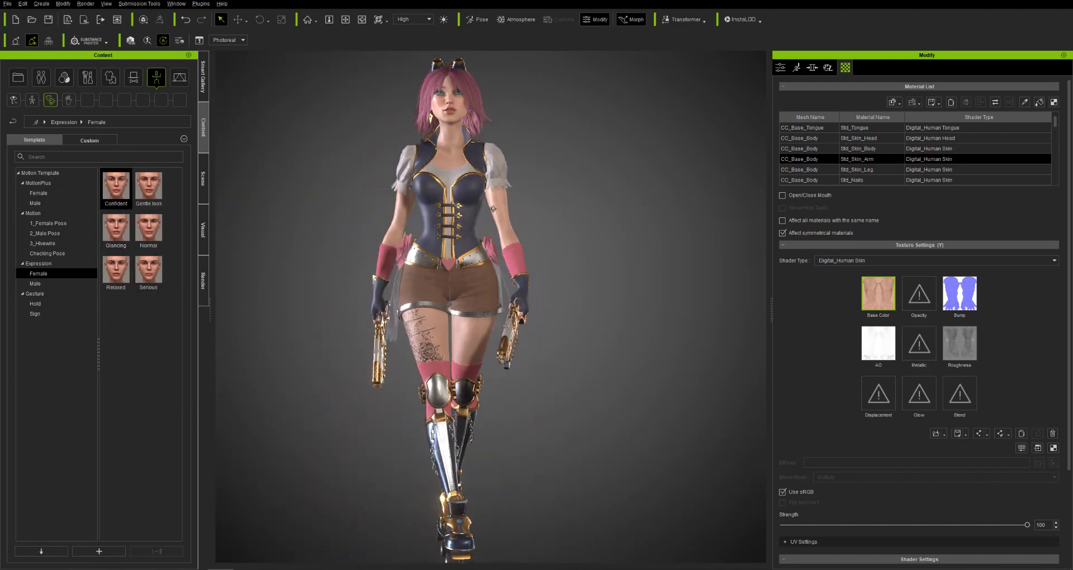
{"action": "scroll", "coordinate": [555, 184], "scroll_direction": "up", "scroll_amount": 5}
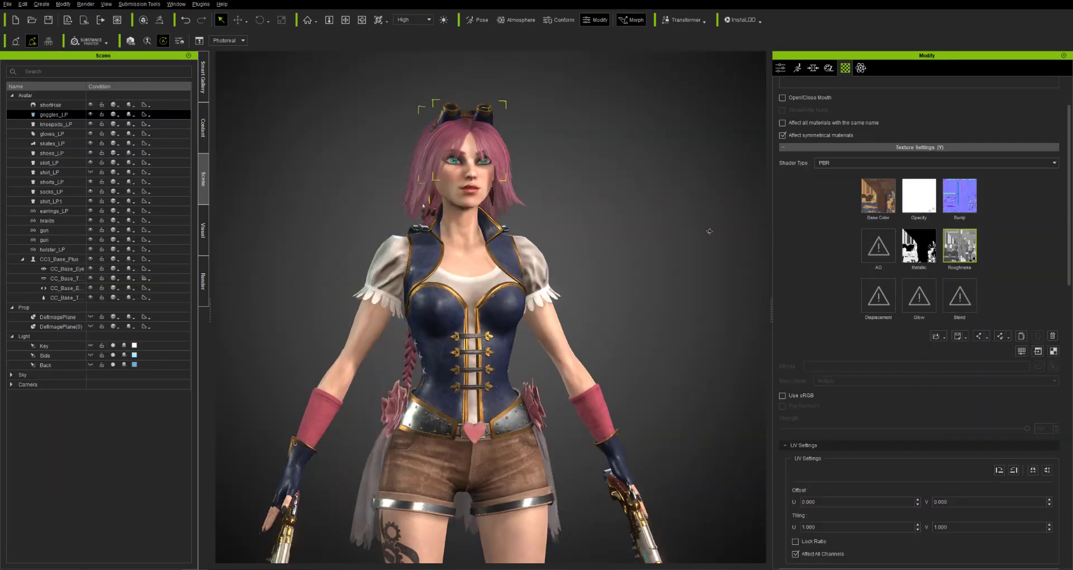
- Examine the fully textured character up close, from the side and at full length
{"action": "scroll", "coordinate": [682, 271], "scroll_direction": "up", "scroll_amount": 5}
{"action": "middle_click_drag", "start_coordinate": [665, 417], "coordinate": [659, 304]}
{"action": "mouse_move", "coordinate": [659, 304]}
{"action": "right_mouse_down"}
{"action": "mouse_move", "coordinate": [581, 302]}
{"action": "mouse_move", "coordinate": [702, 274]}
{"action": "mouse_move", "coordinate": [793, 291]}
{"action": "mouse_move", "coordinate": [414, 302]}
{"action": "mouse_move", "coordinate": [640, 309]}
{"action": "right_mouse_up"}
{"action": "scroll", "coordinate": [603, 290], "scroll_direction": "down", "scroll_amount": 5}
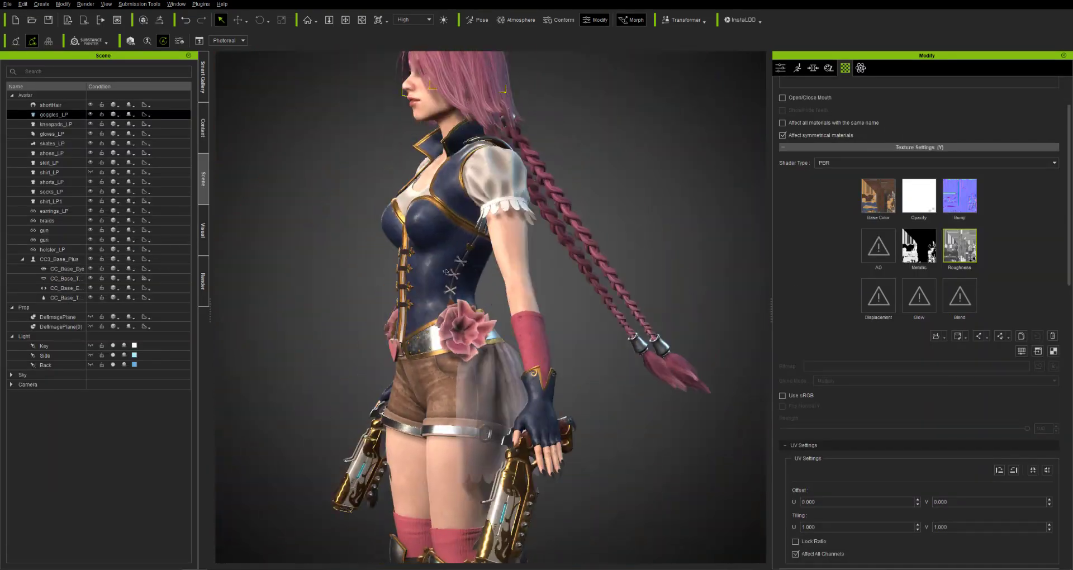
{"action": "scroll", "coordinate": [702, 274], "scroll_direction": "down", "scroll_amount": 2}
{"action": "scroll", "coordinate": [640, 309], "scroll_direction": "down", "scroll_amount": 2}
{"action": "middle_click_drag", "start_coordinate": [640, 309], "coordinate": [648, 286]}
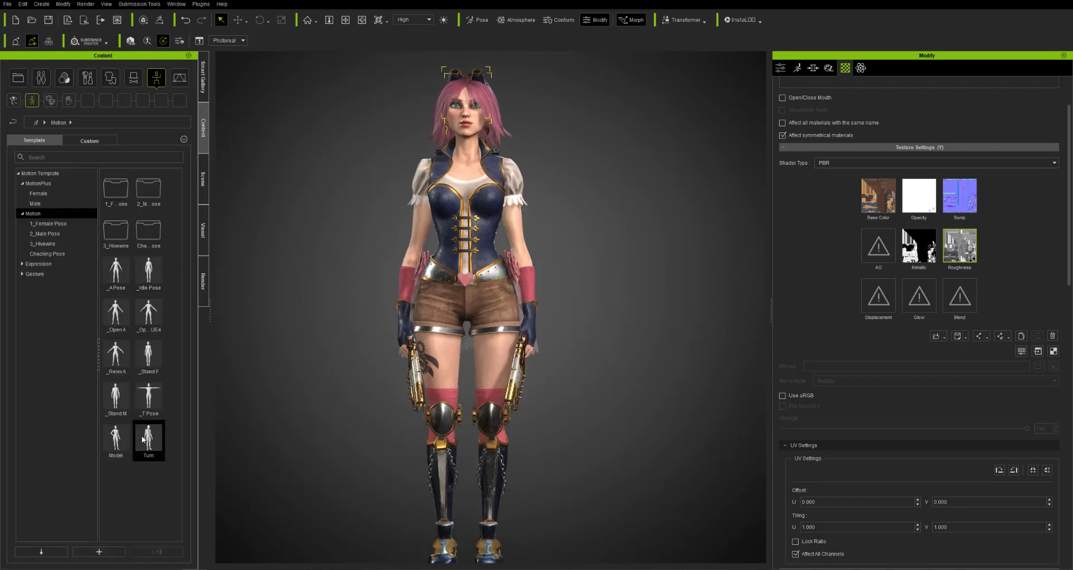
- Apply the Turn pose to the character and open the female expression templates
{"action": "double_click", "coordinate": [142, 440]}
{"action": "right_click_drag", "start_coordinate": [568, 450], "coordinate": [619, 421]}
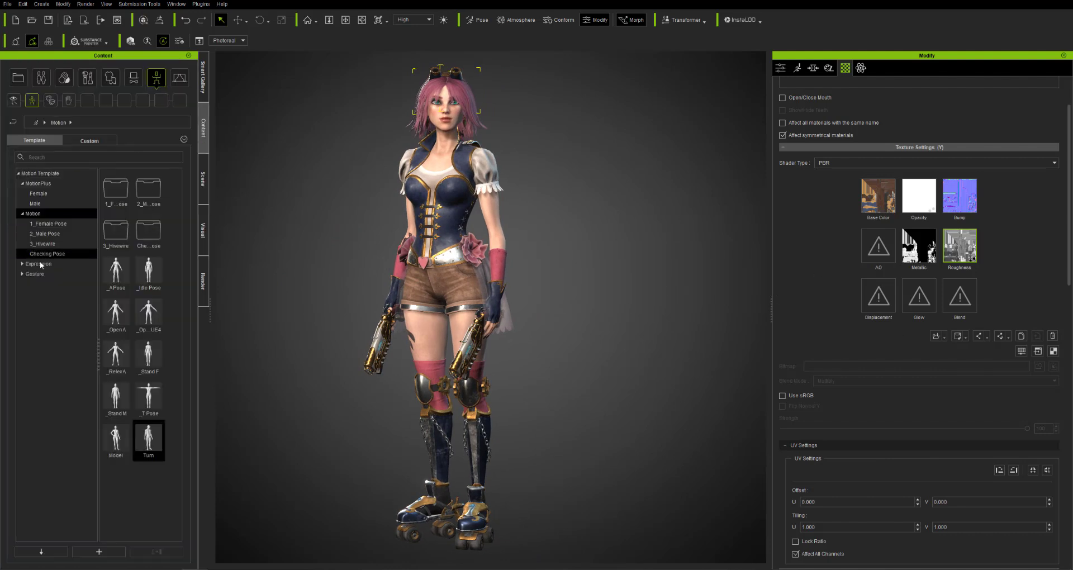
{"action": "left_click", "coordinate": [38, 264]}
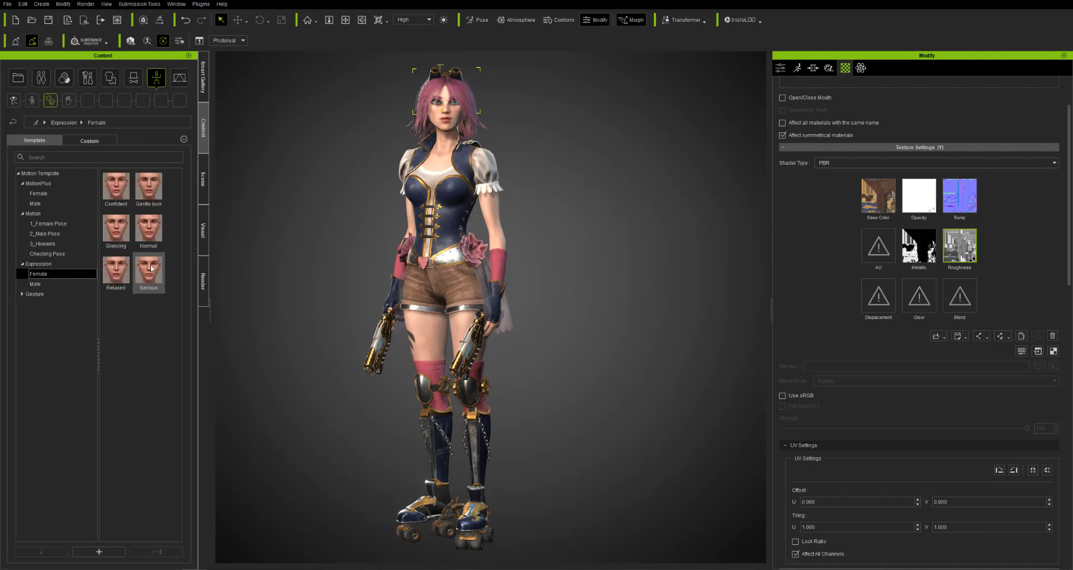